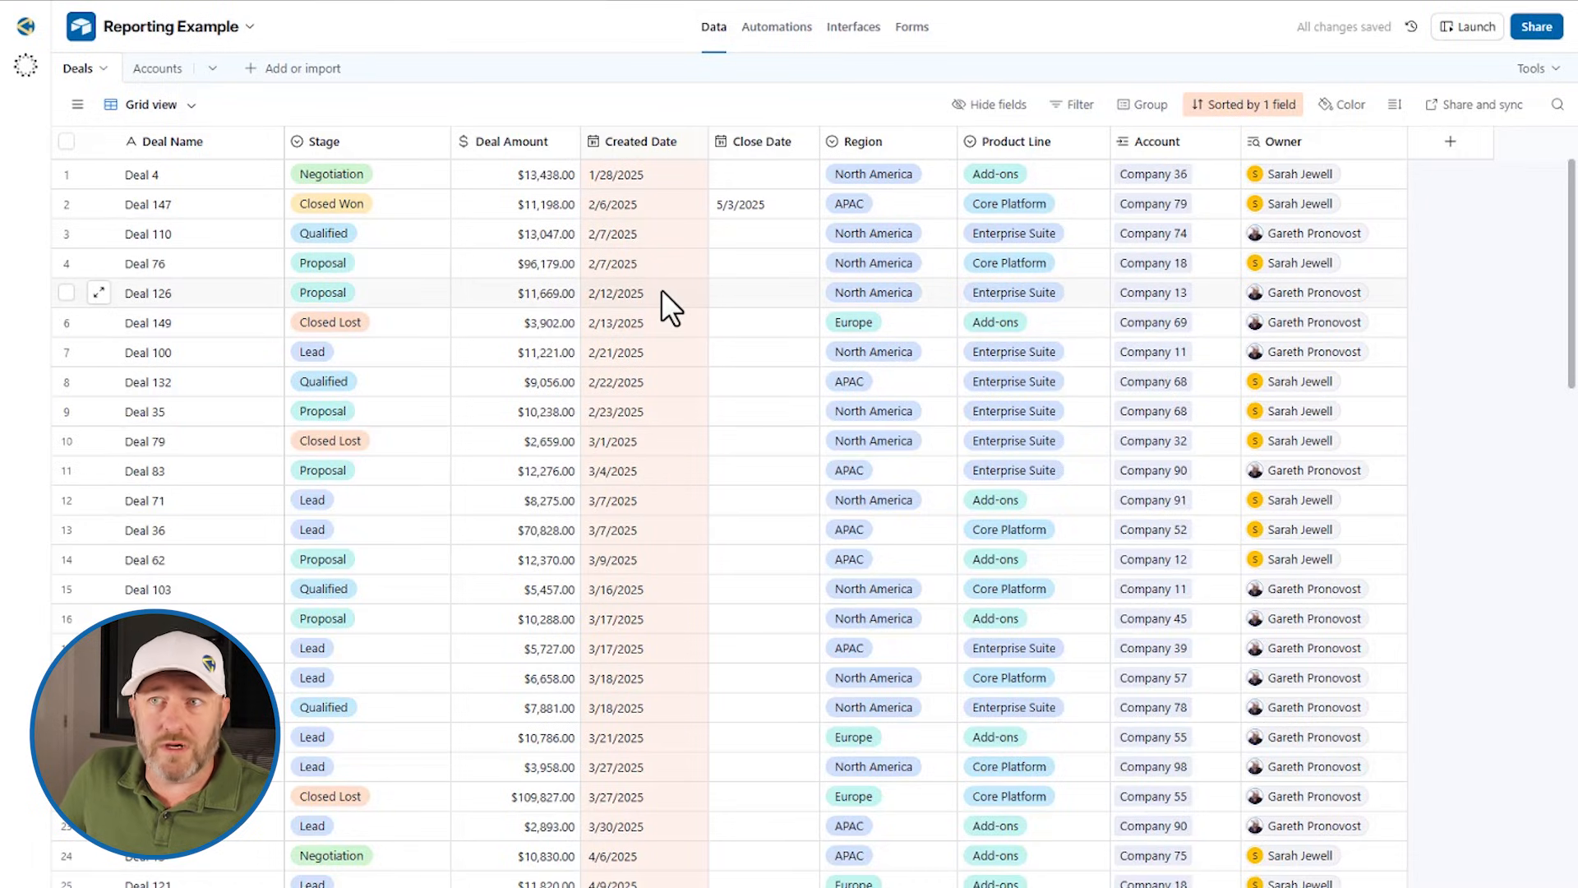
left_click(747, 200)
left_click(397, 216)
left_click(761, 209)
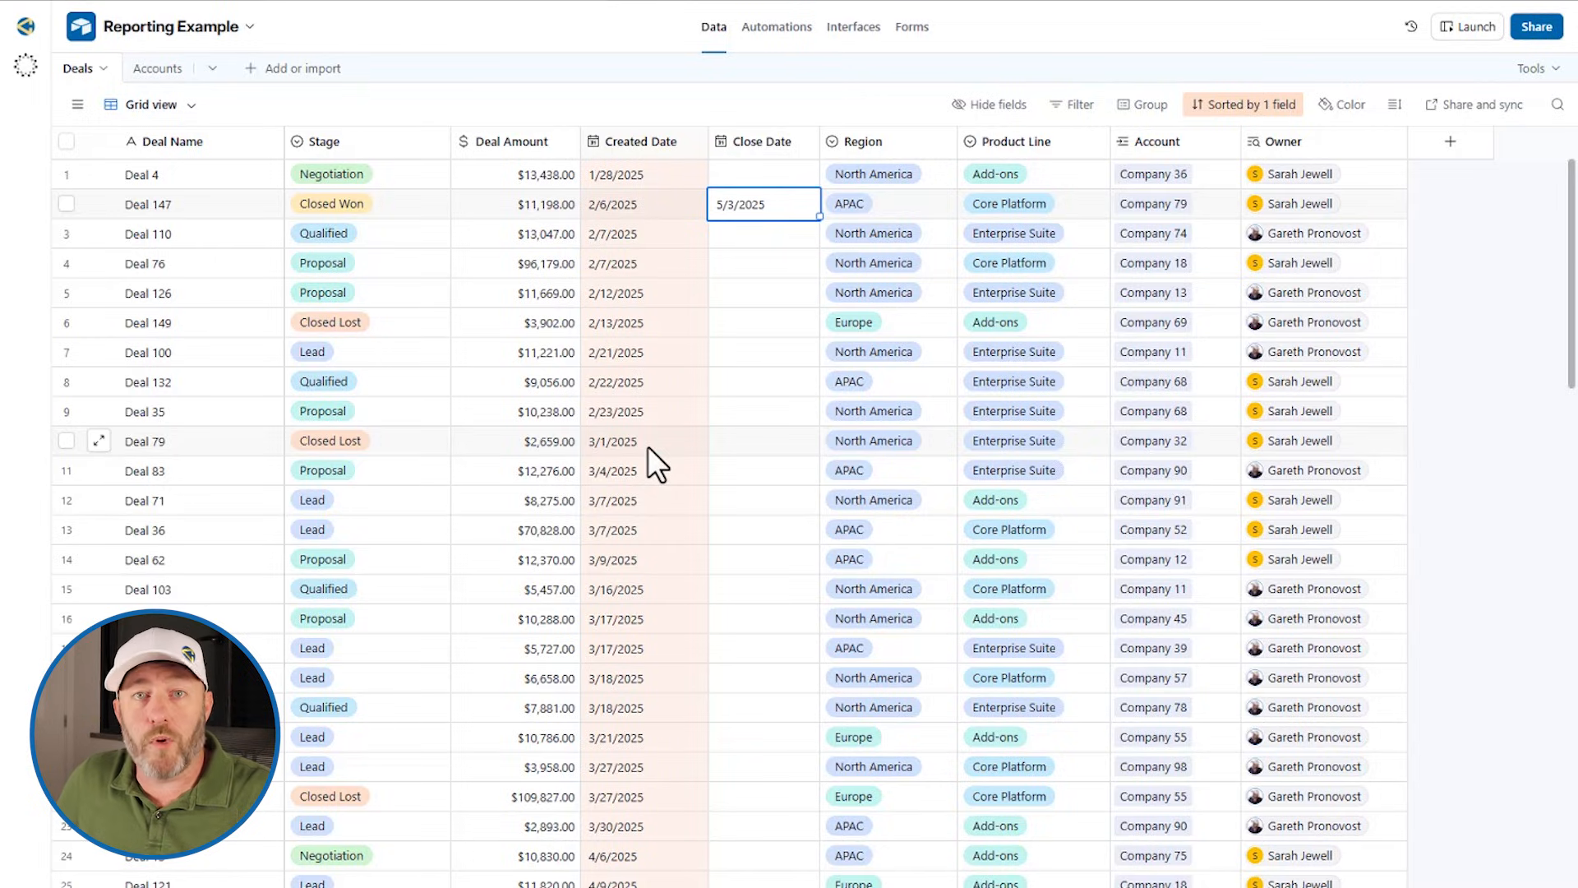
- Create an automation in this base that is triggered at a scheduled time
left_click(775, 29)
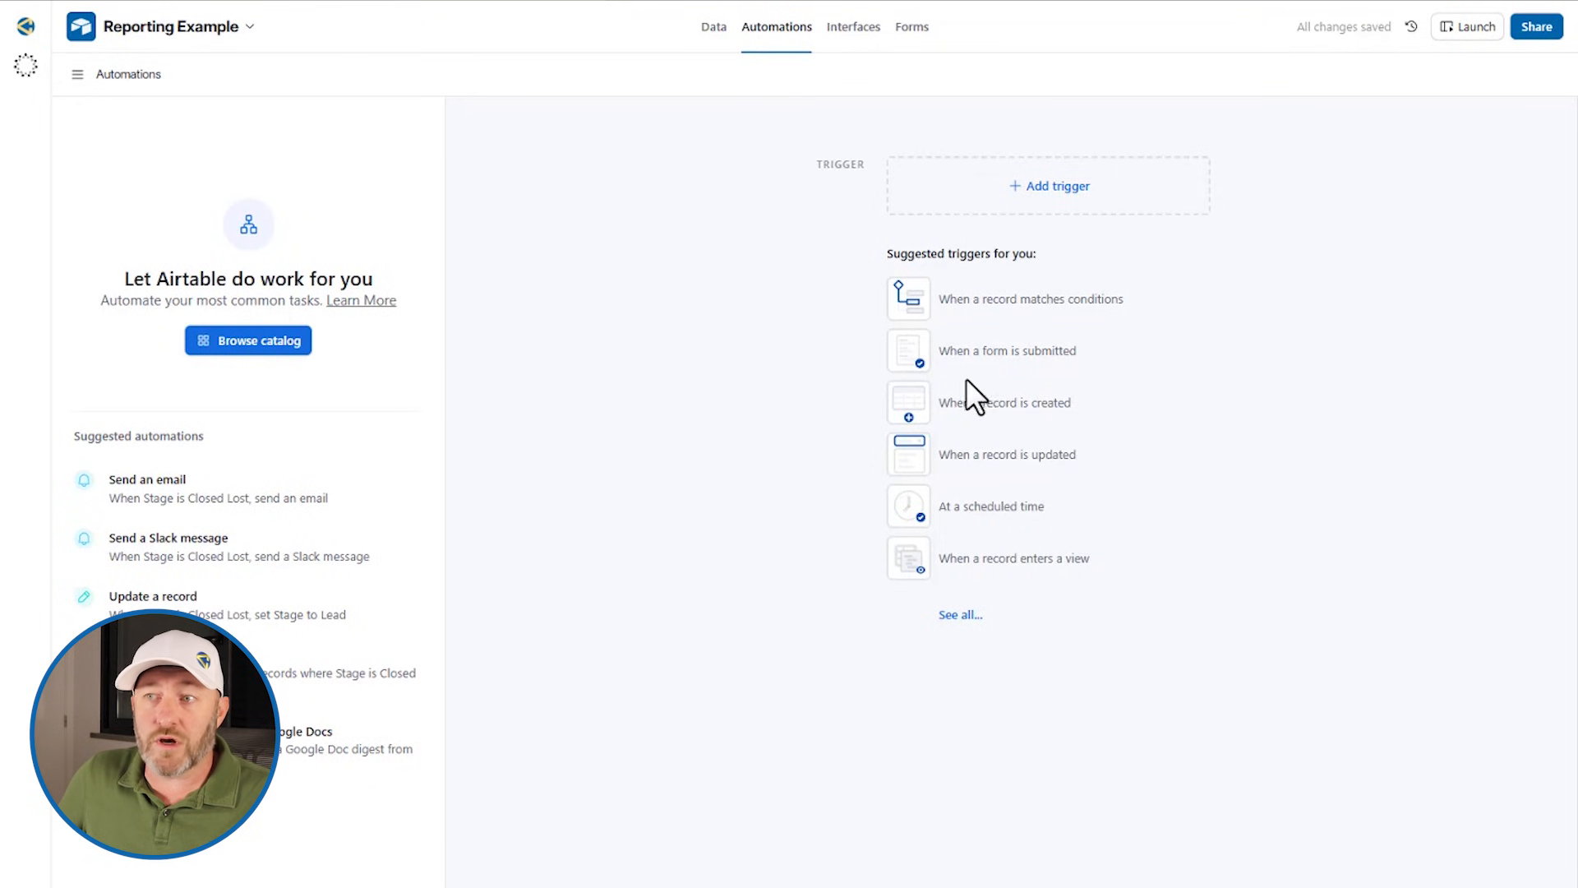
left_click(957, 618)
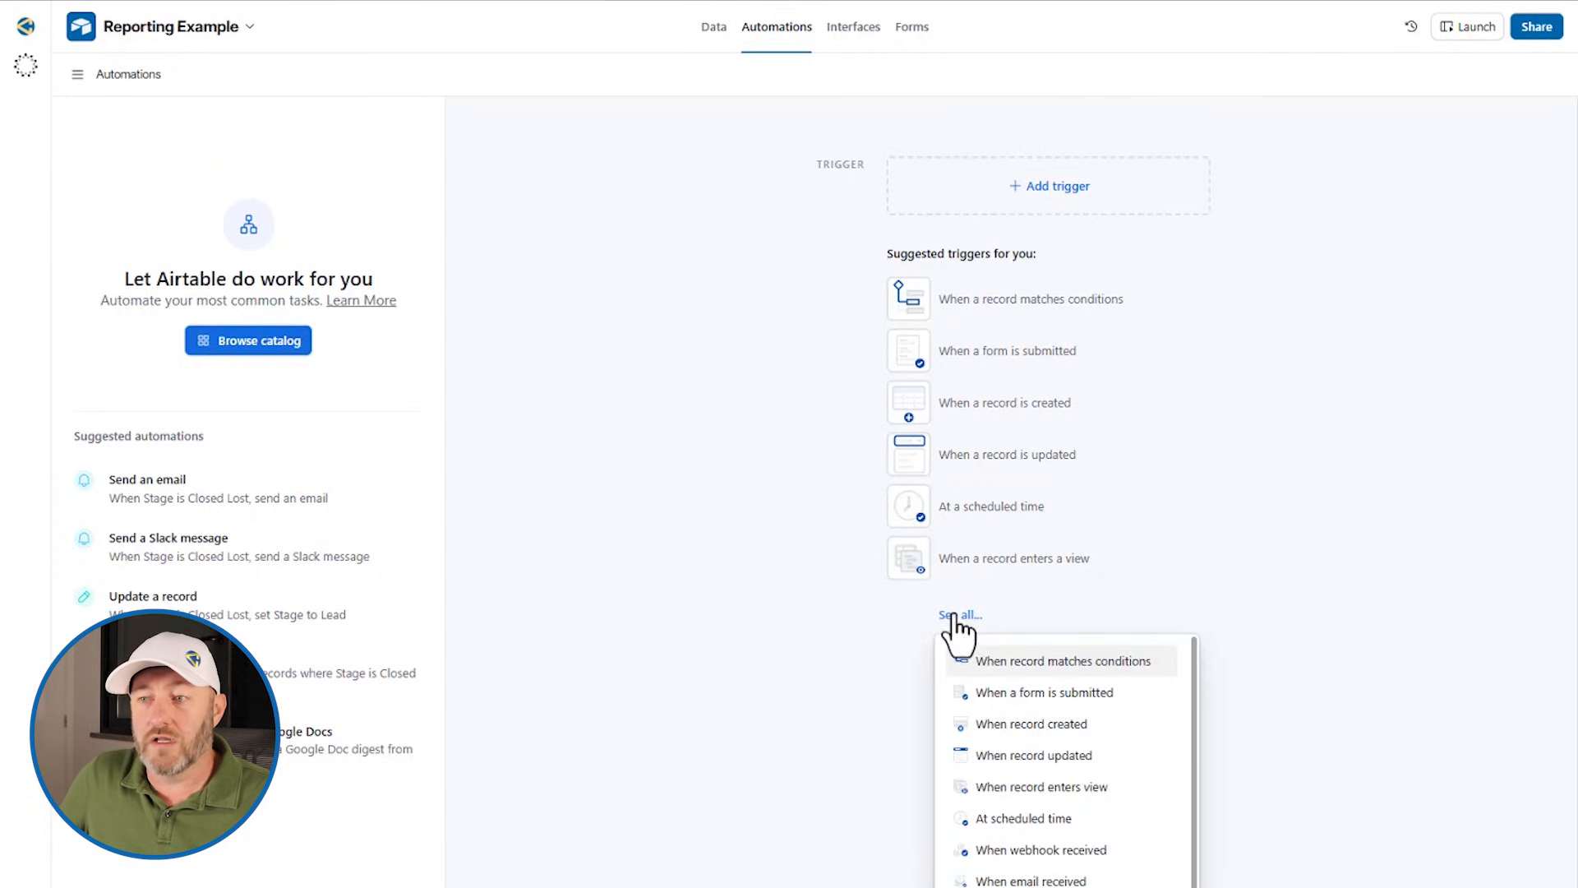
left_click(1010, 824)
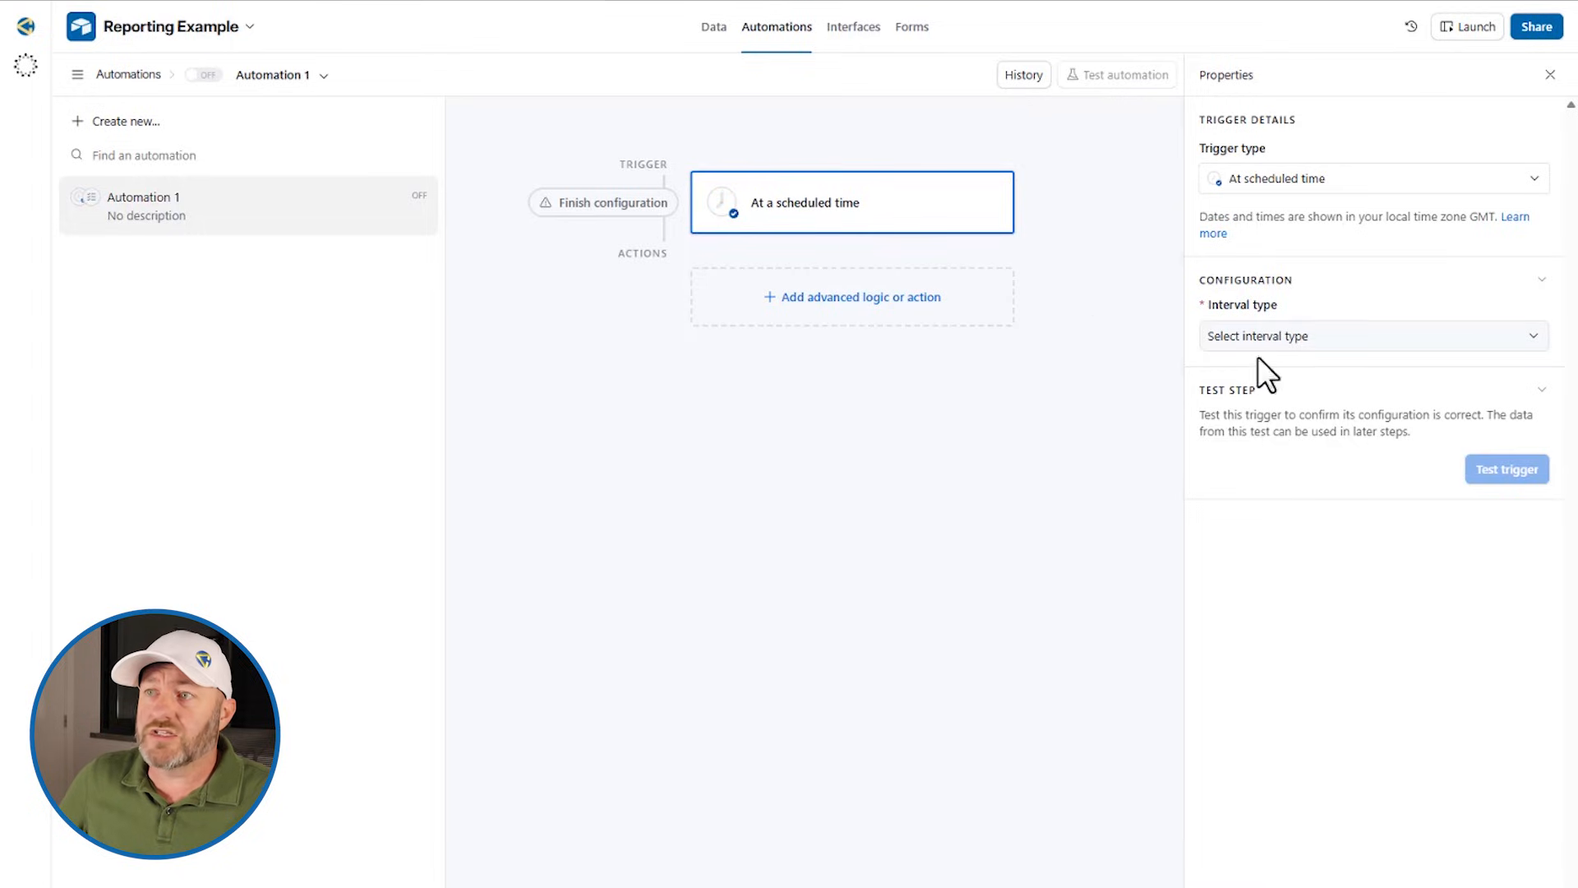
- Schedule the trigger with a Months interval, running every 3 months on the 1st at 8:00am
left_click(1294, 353)
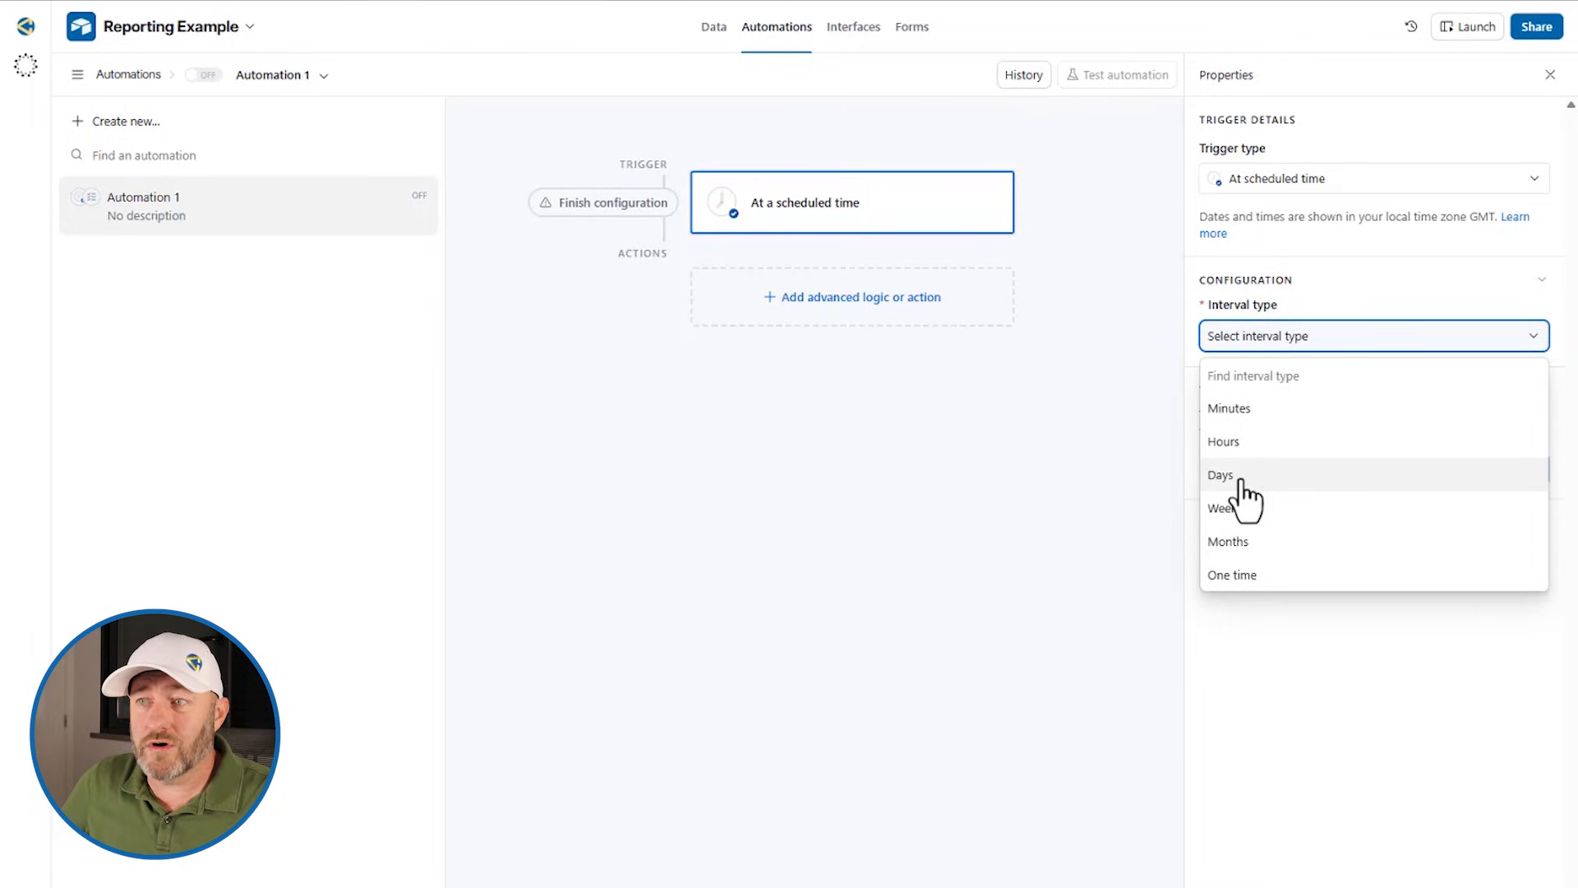
left_click(1265, 543)
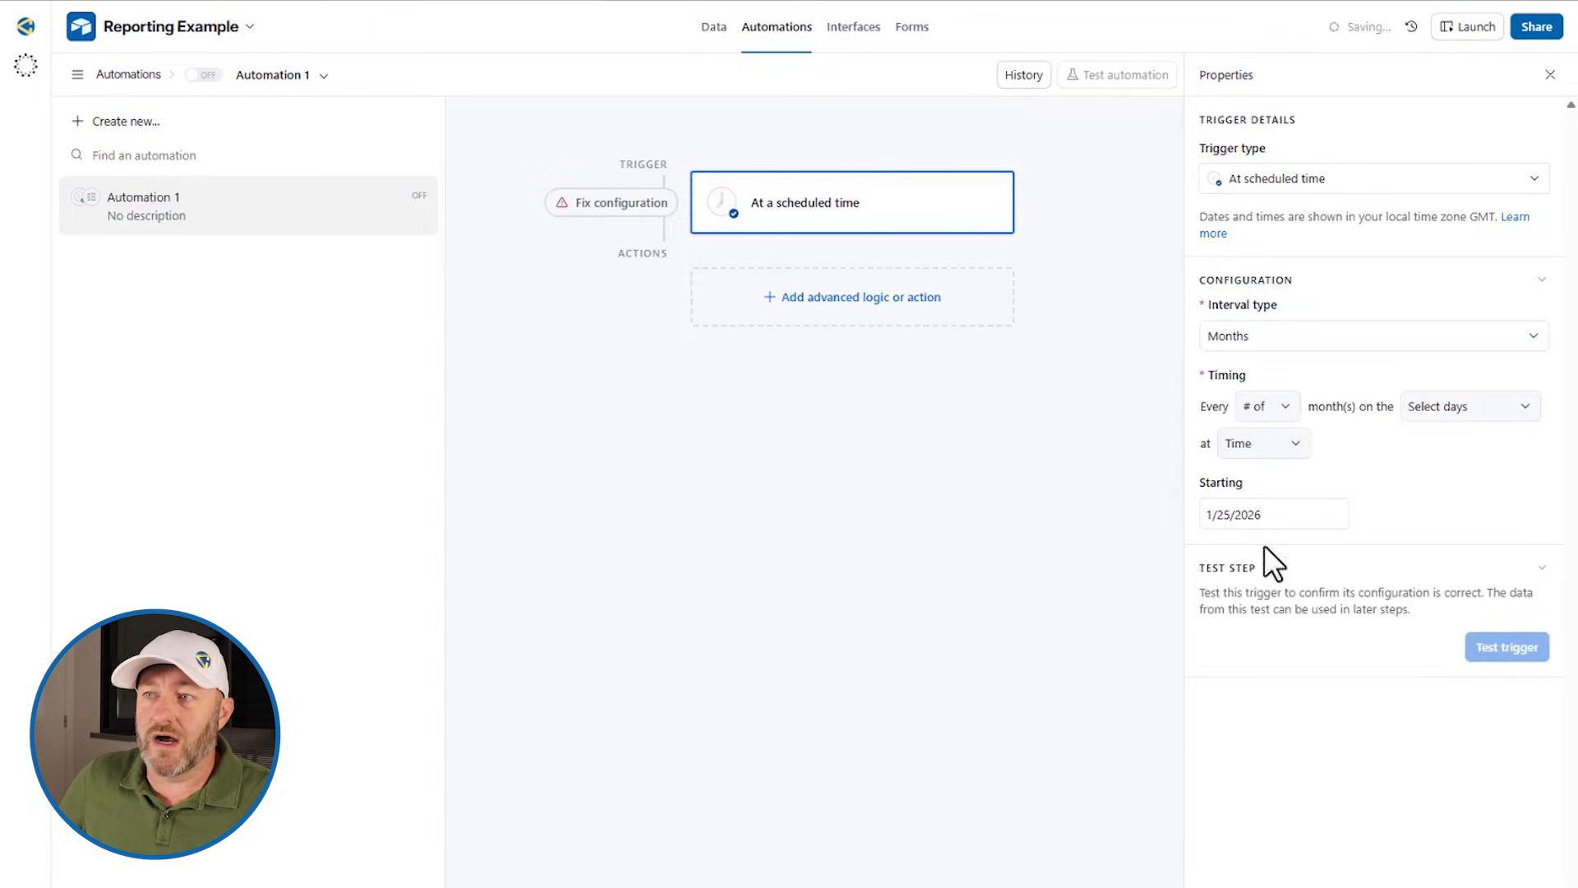
left_click(1279, 407)
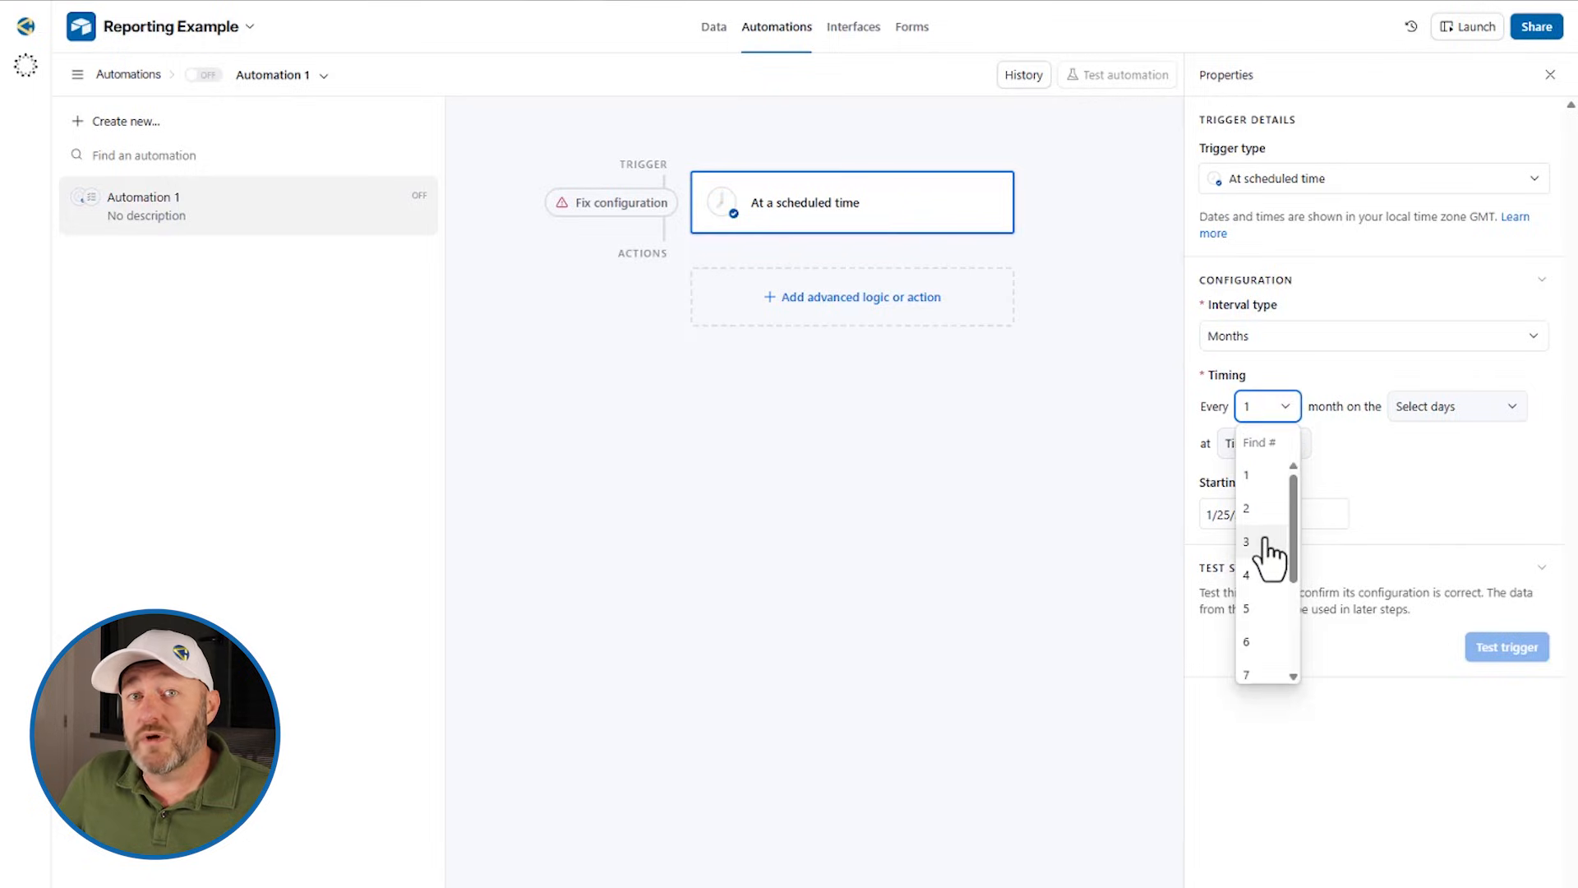
left_click(1265, 542)
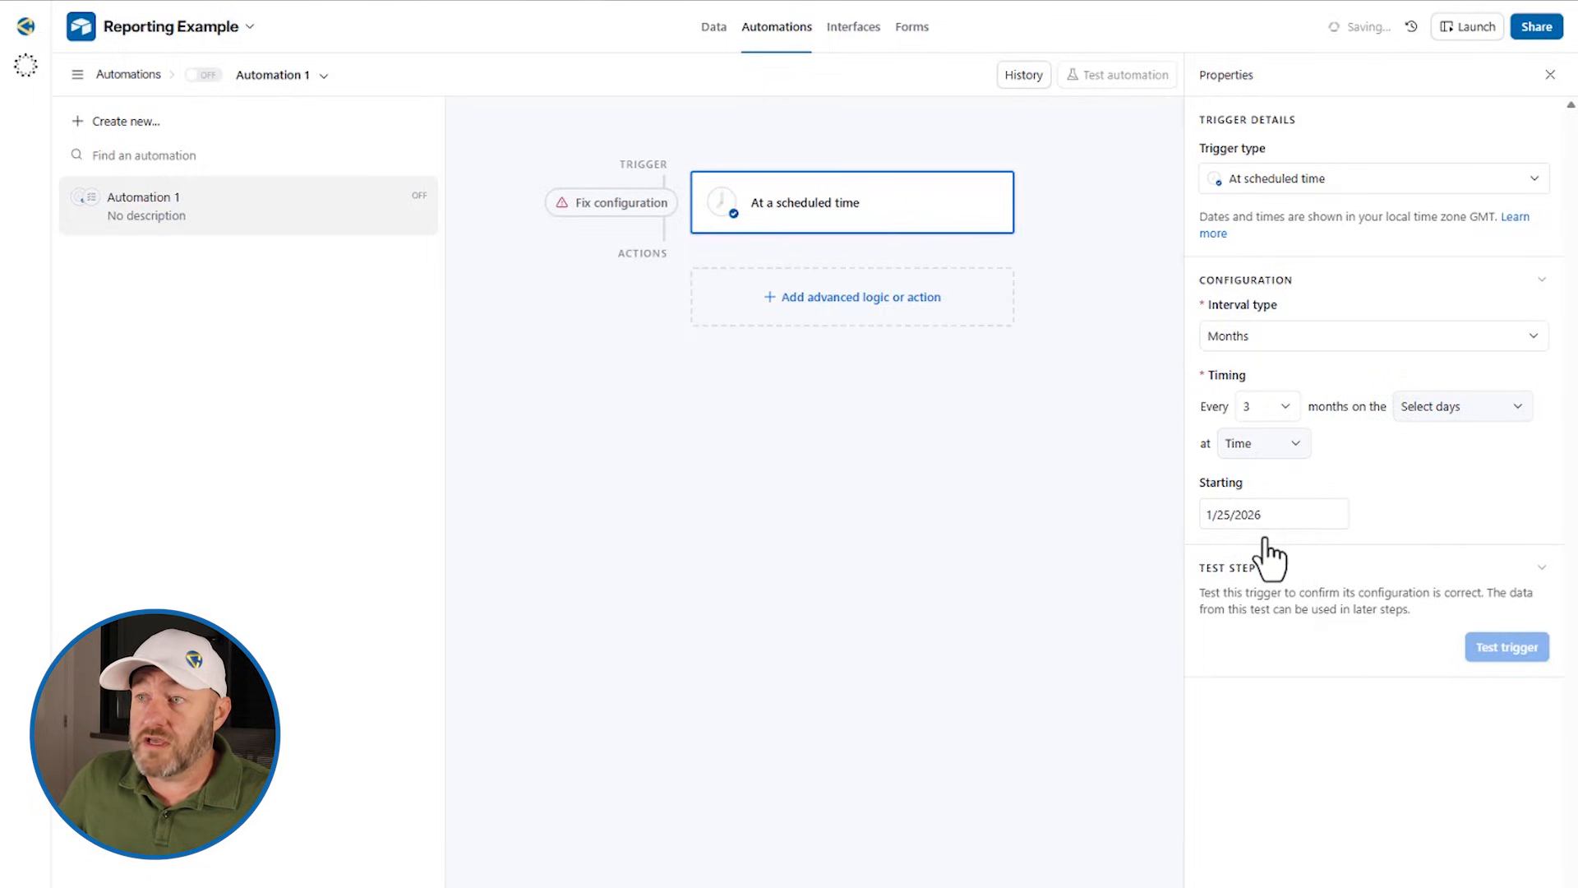
left_click(1418, 413)
left_click(1434, 487)
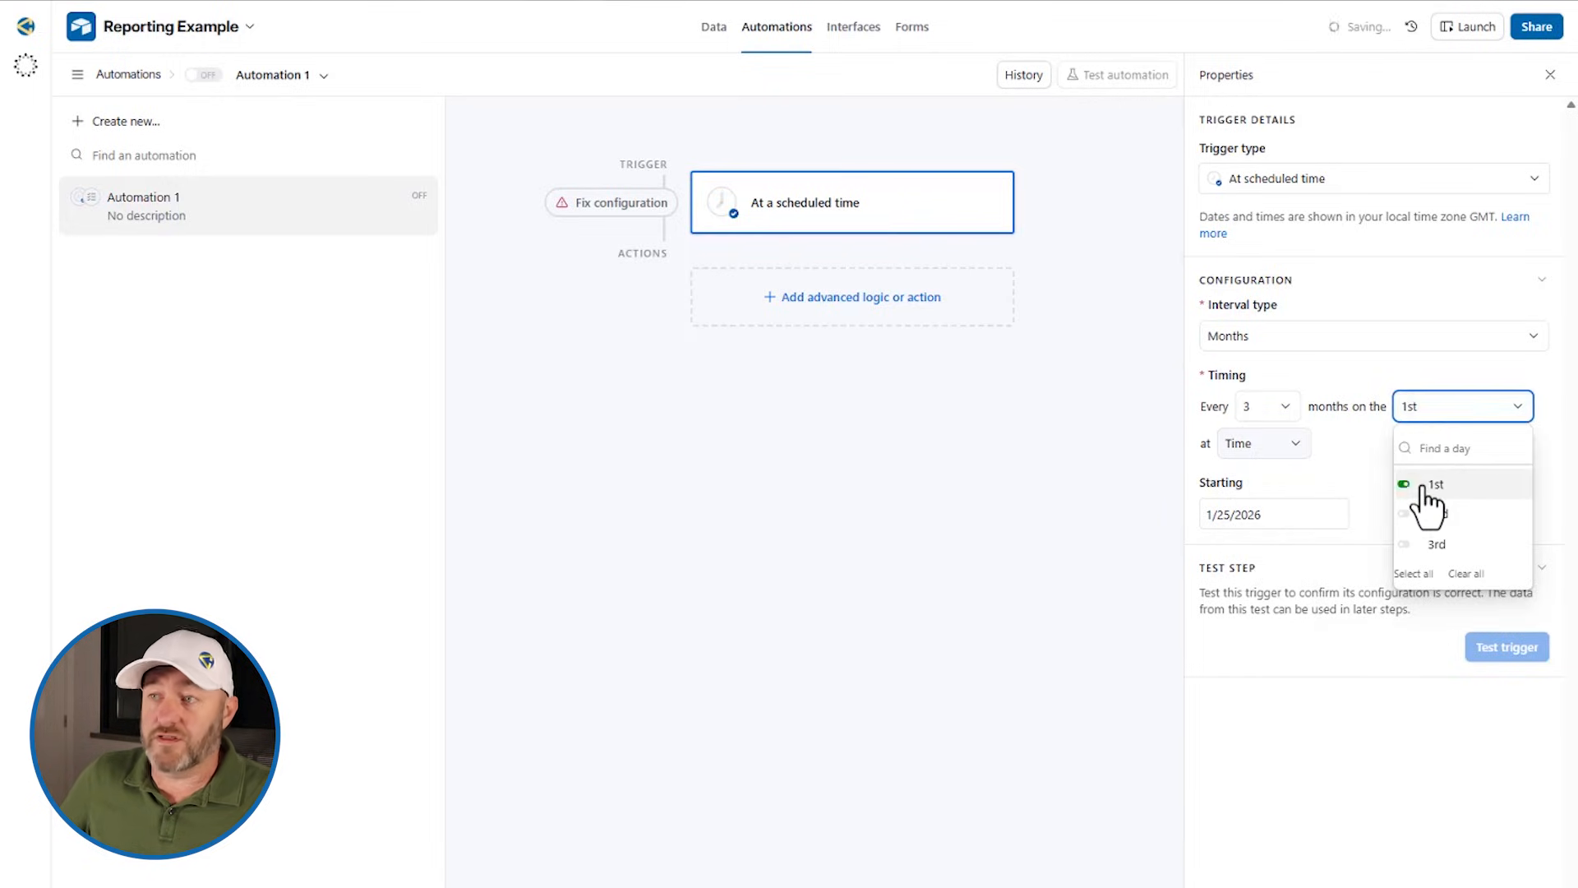
left_click(1339, 457)
left_click(1282, 448)
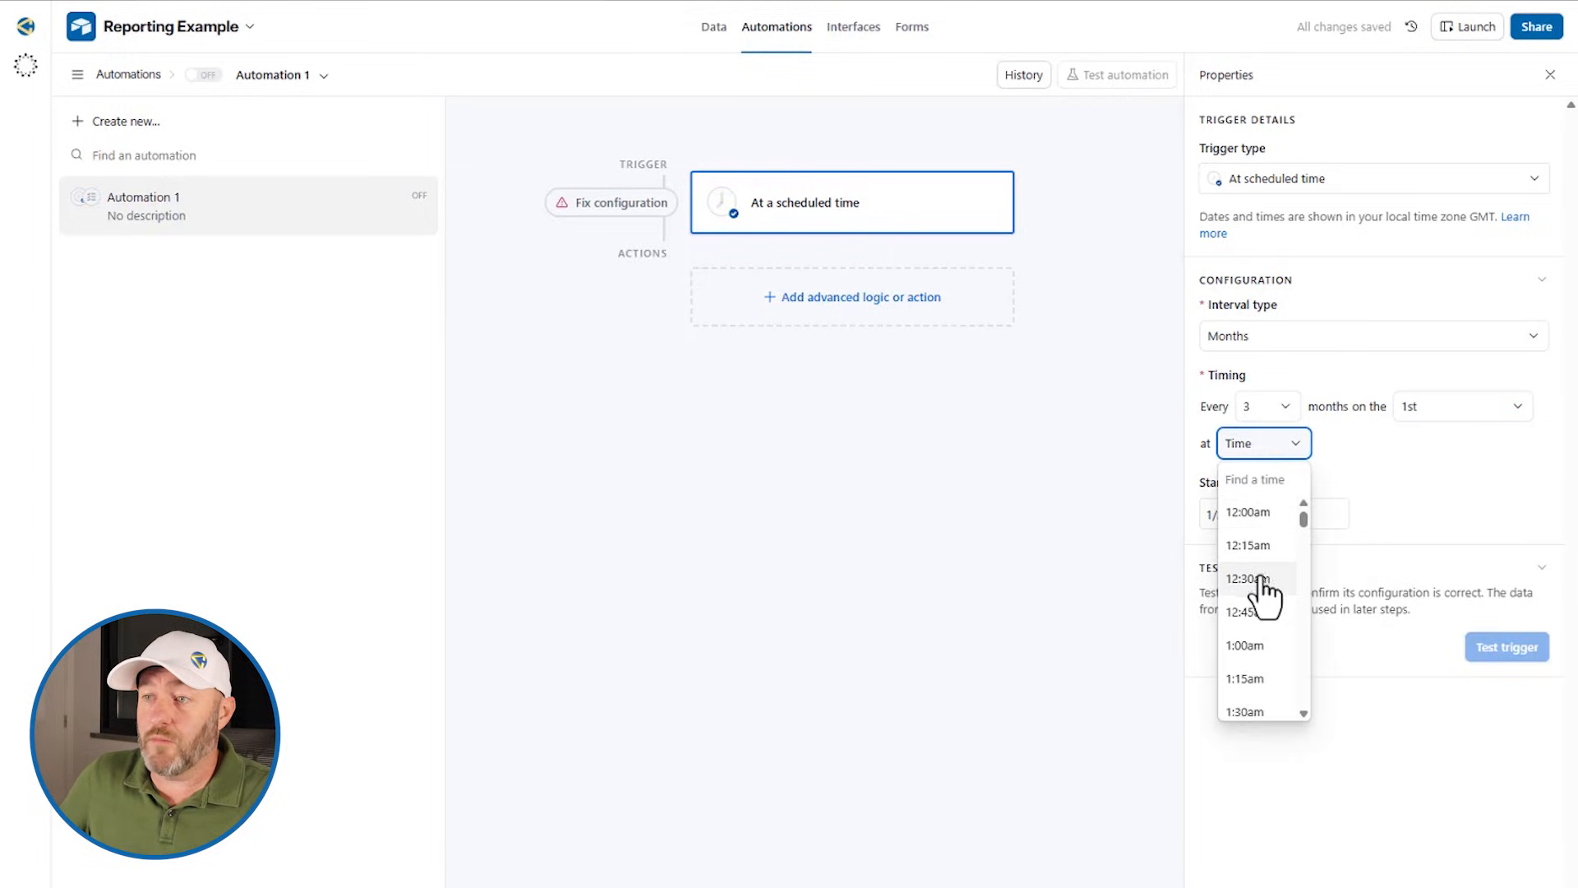
scroll(1258, 591, "down", 3)
scroll(1257, 596, "down", 8)
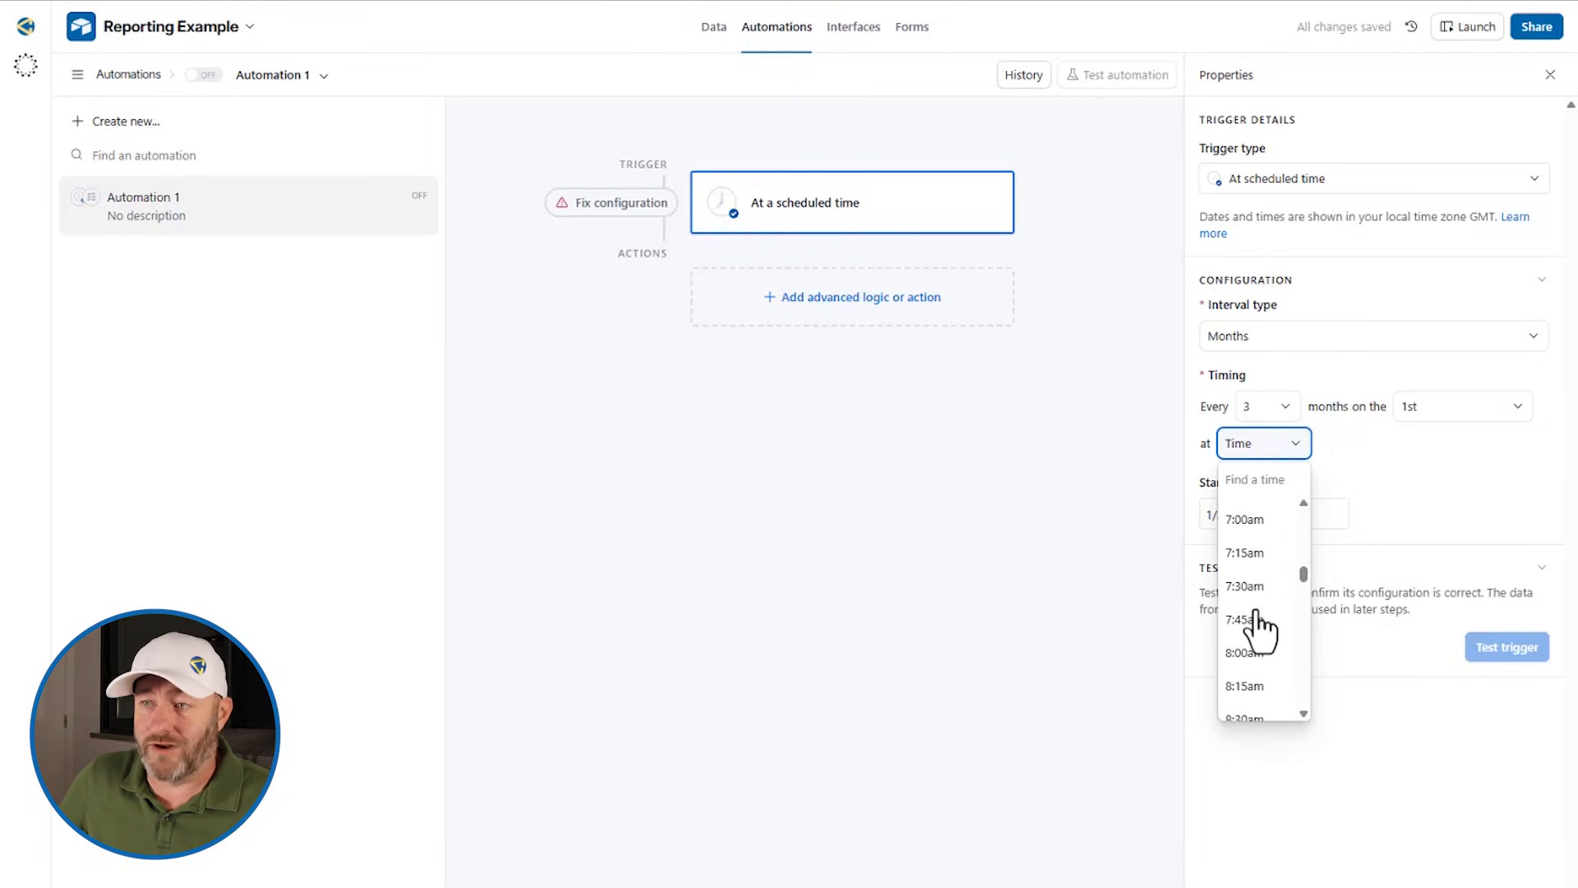
left_click(1243, 653)
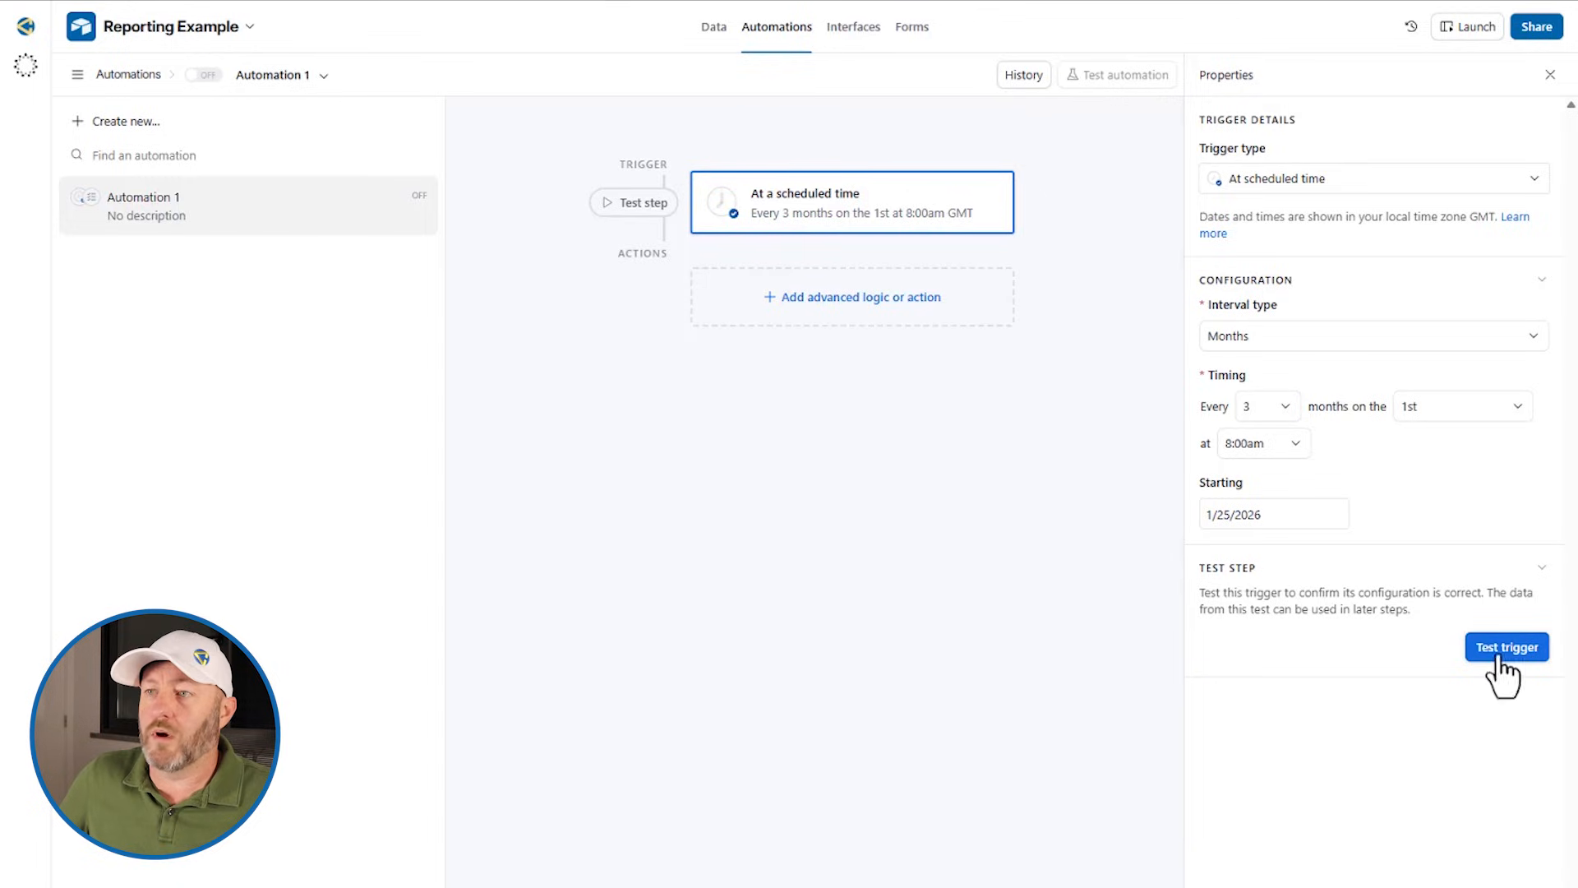
- Set the trigger's starting date to 4/1/2026 and test the trigger
left_click(1260, 514)
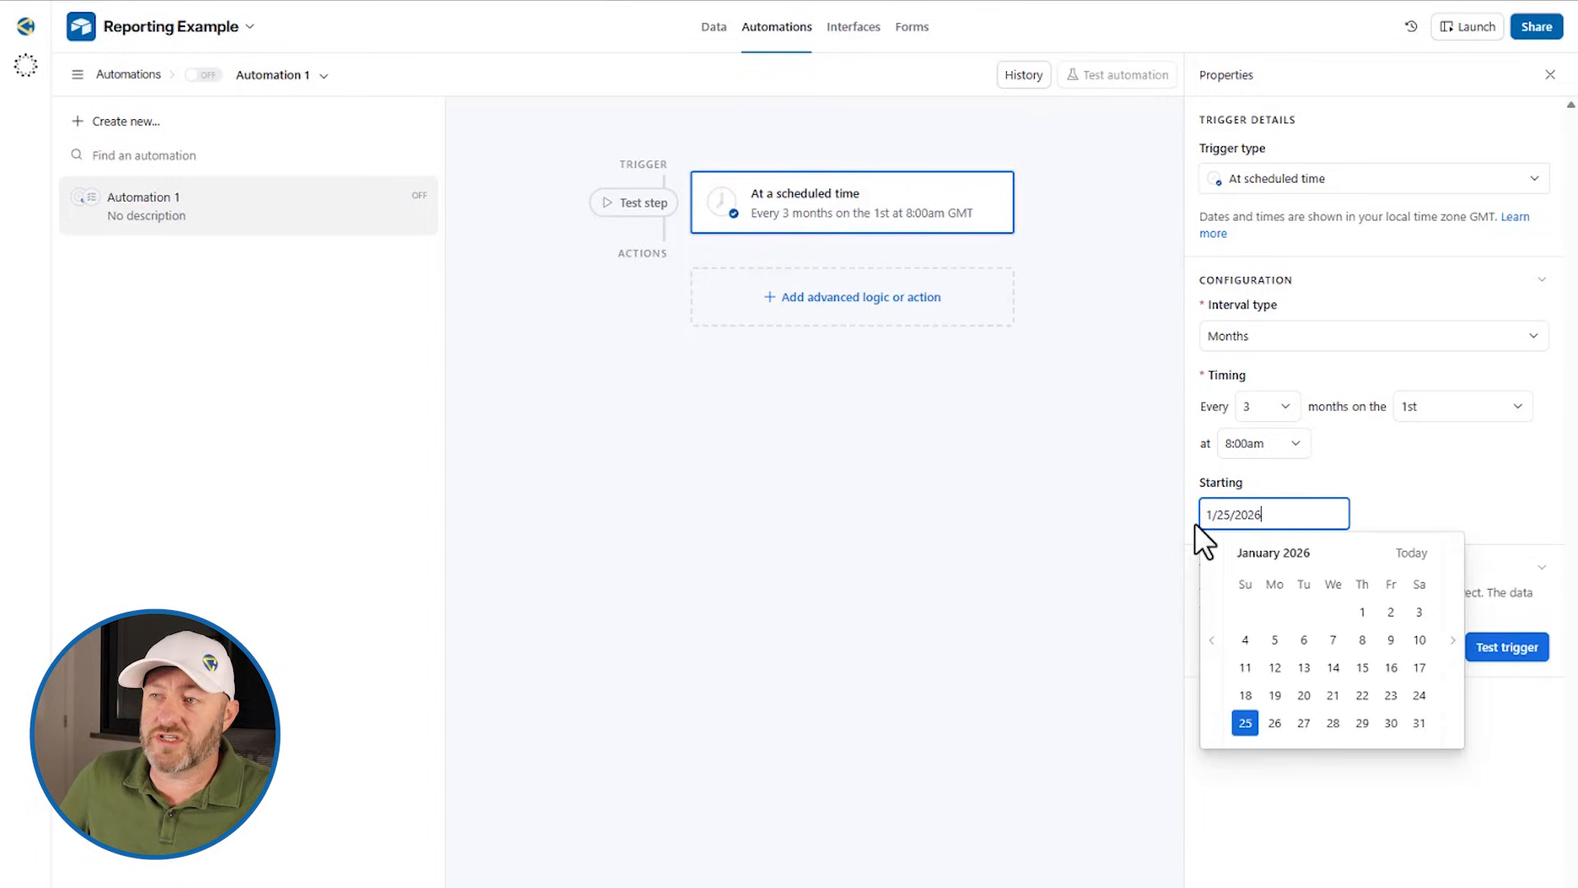
left_click(1362, 612)
left_click(1269, 539)
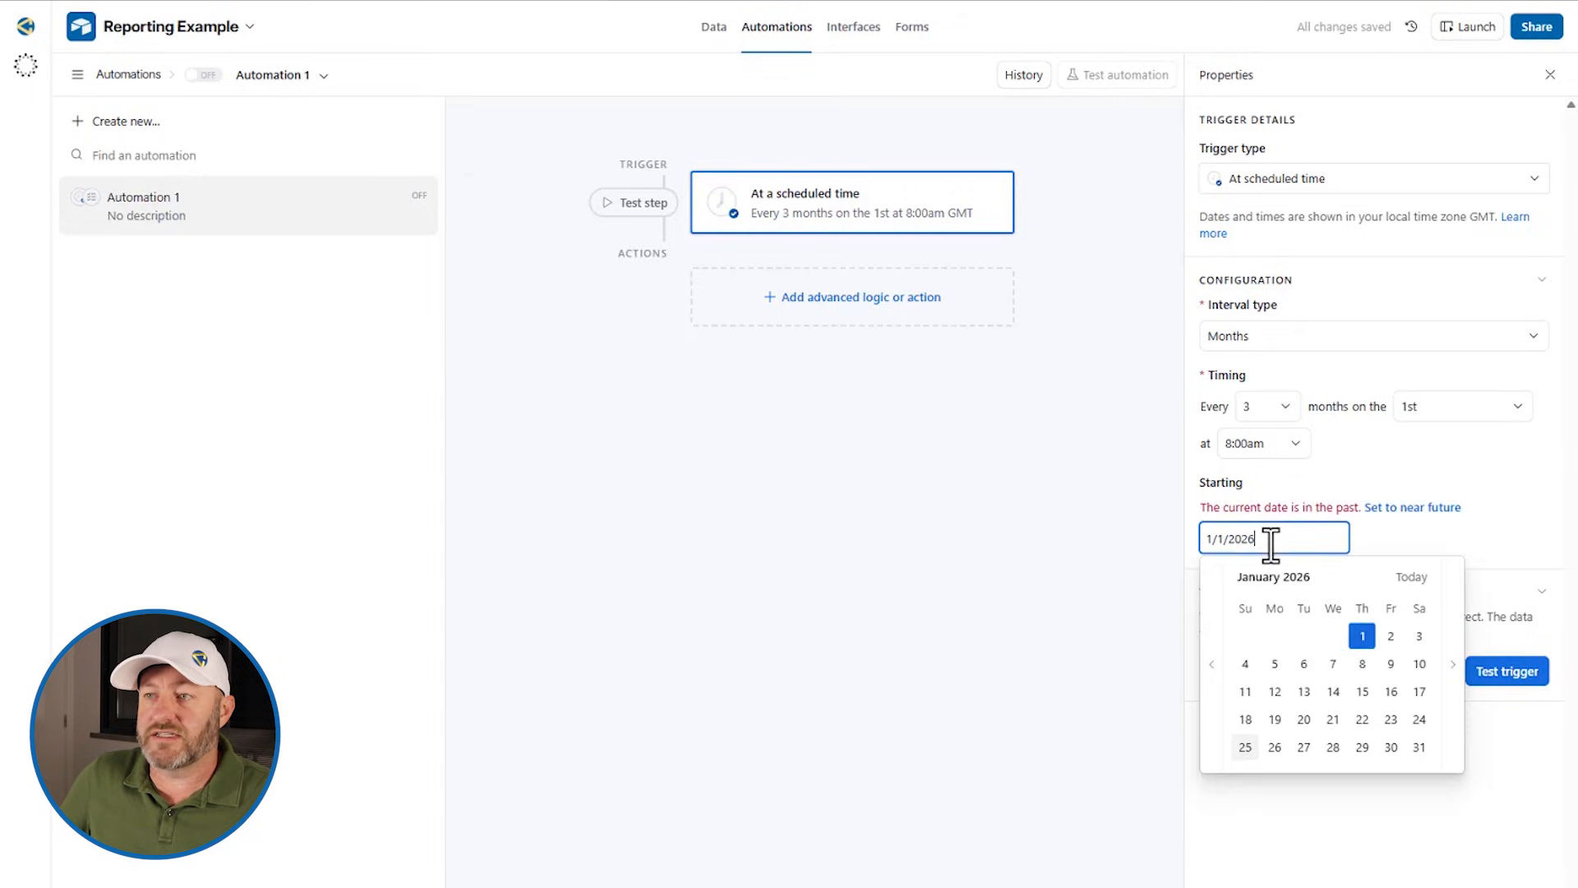
left_click(1452, 664)
left_click(1452, 664)
left_click(1452, 664)
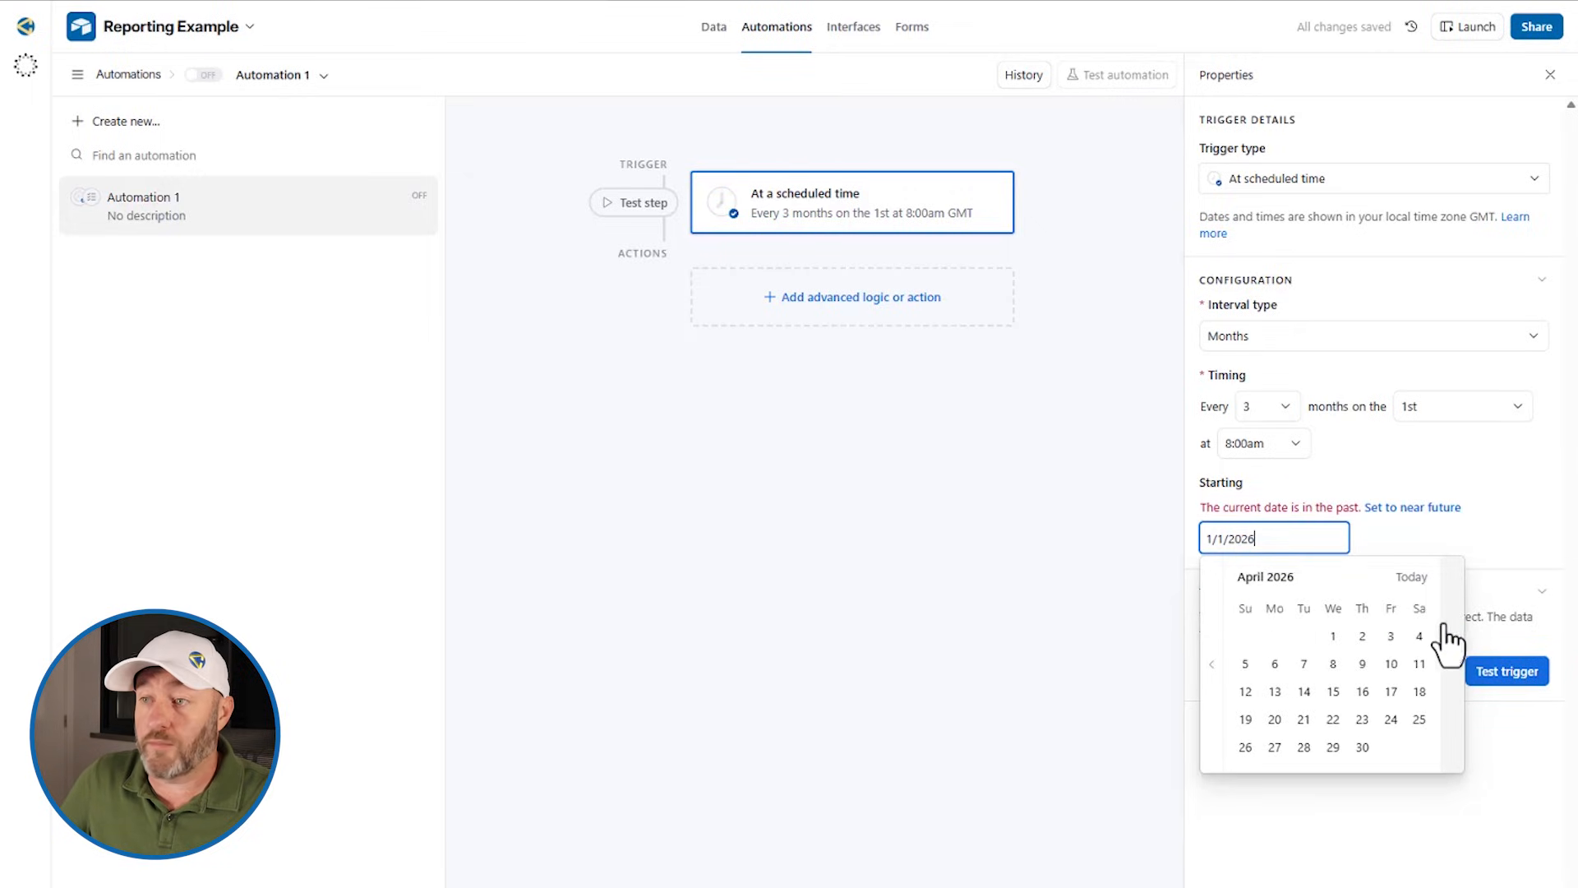
left_click(1333, 636)
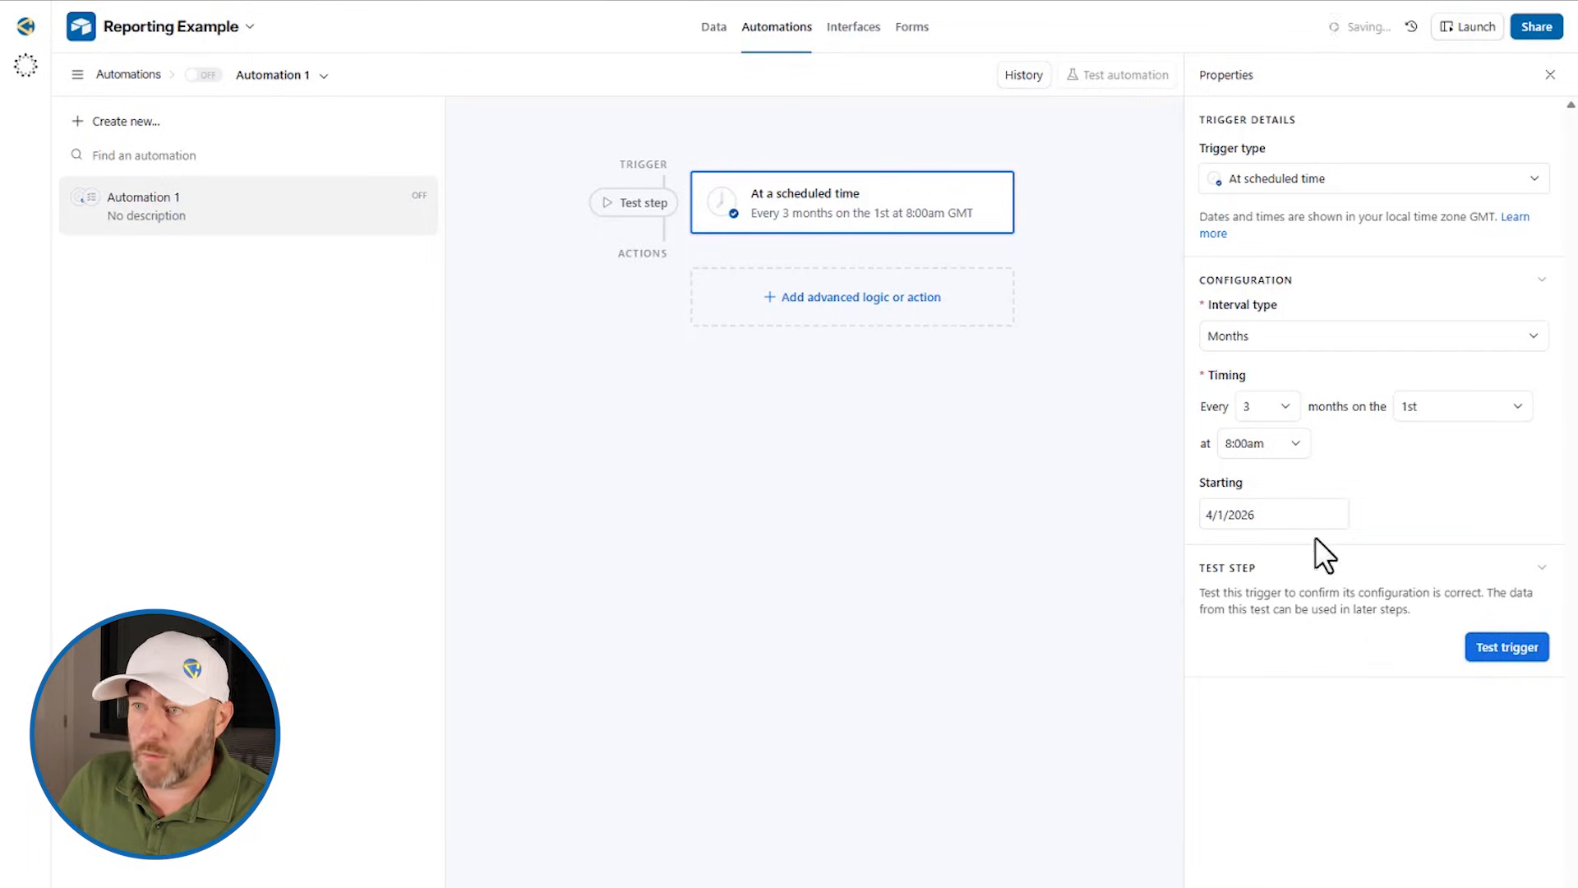
left_click(1504, 648)
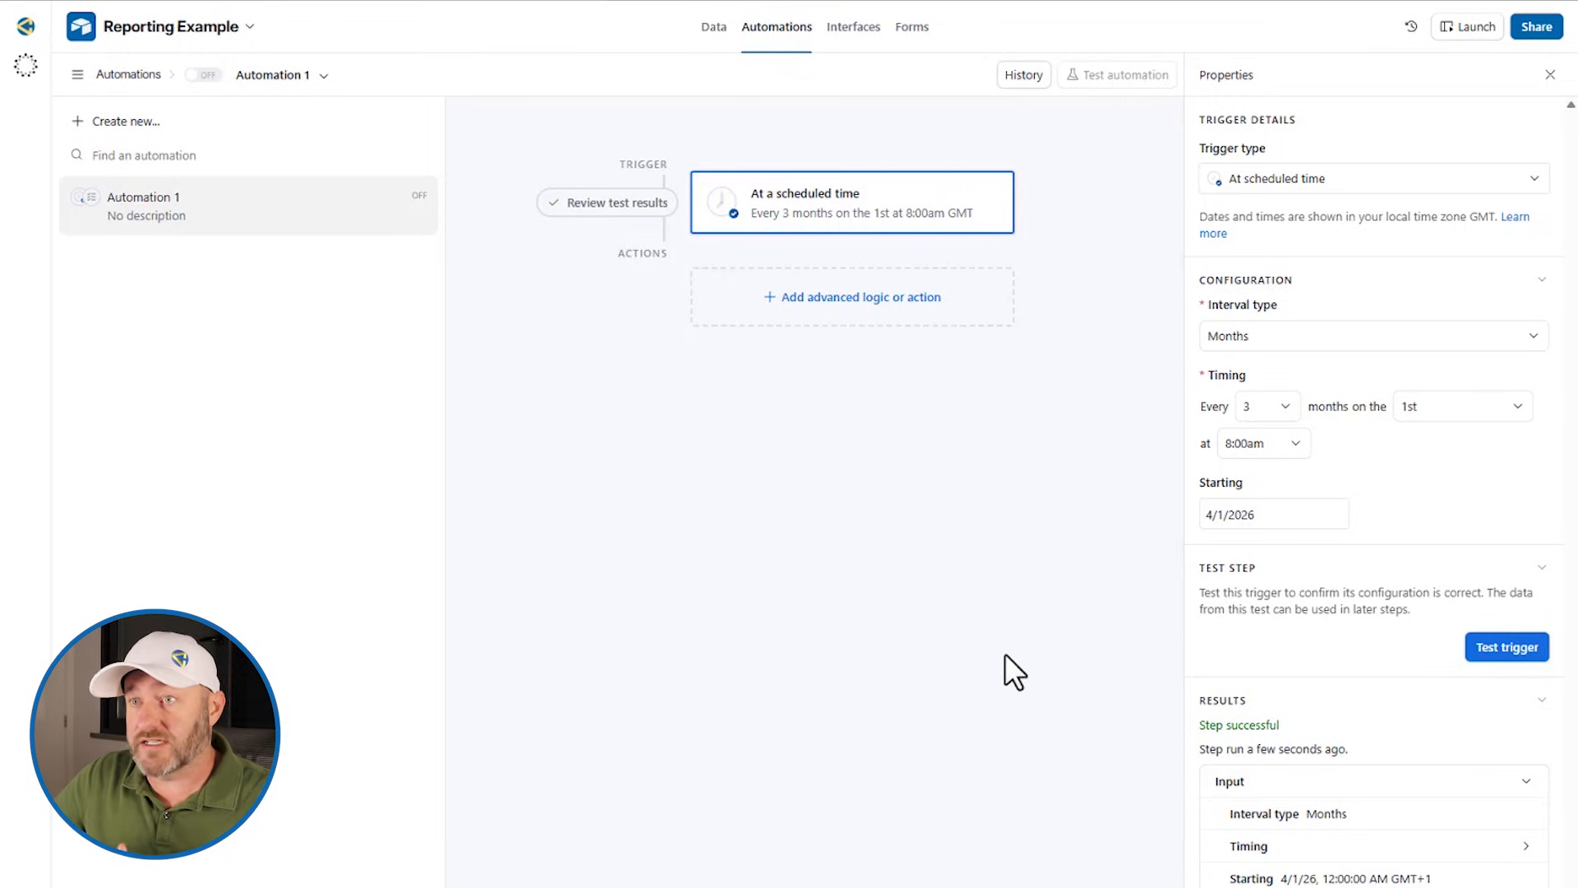
- Add a Find records action that searches the Deals table based on a condition
left_click(834, 301)
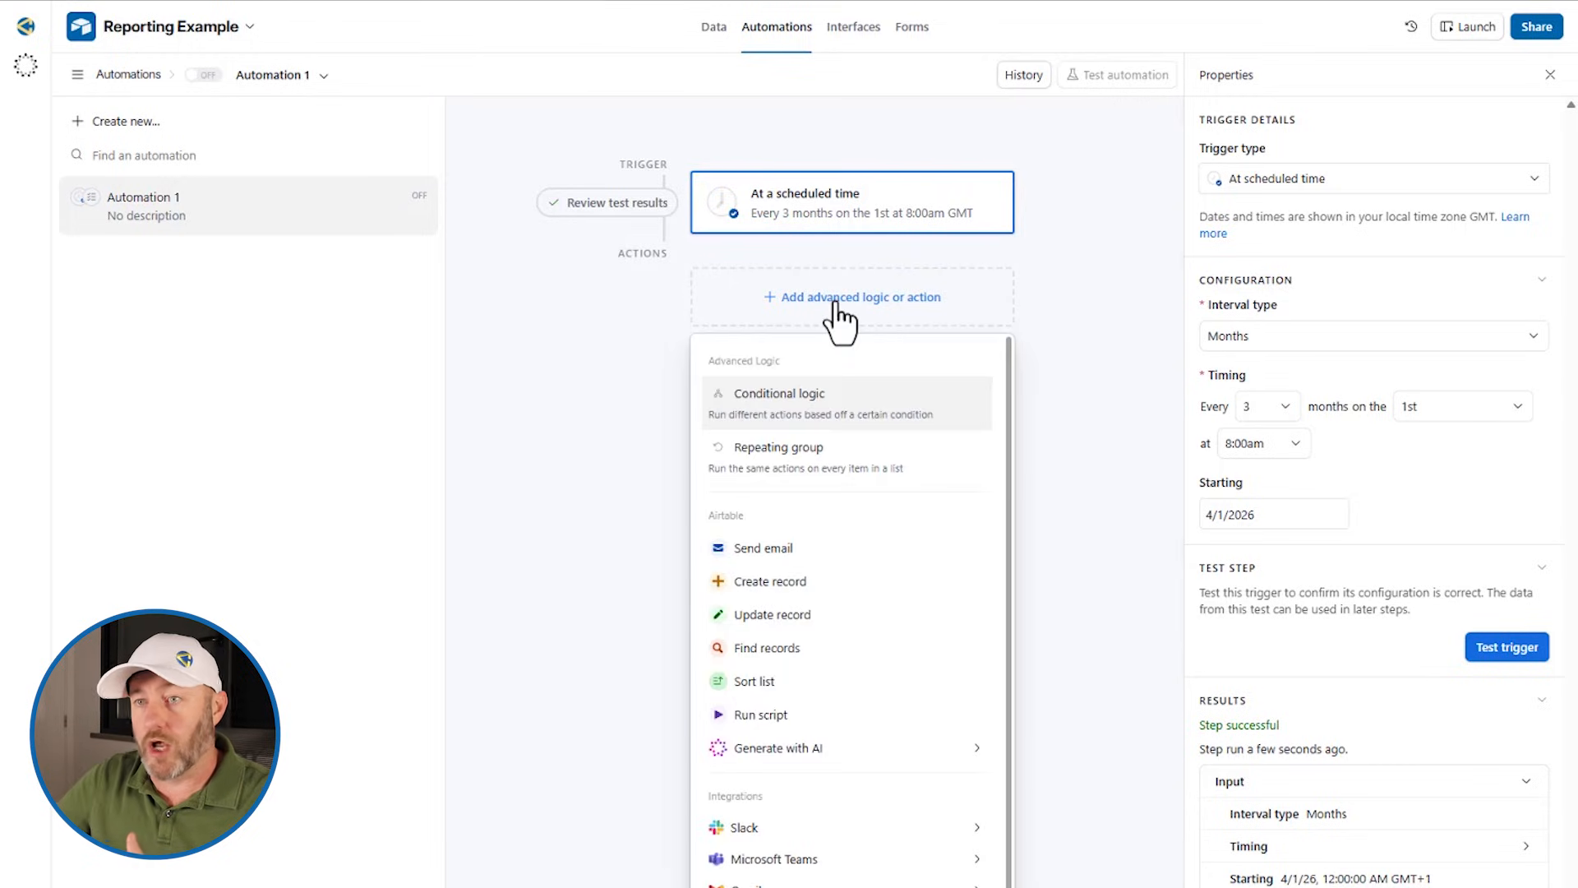
left_click(785, 649)
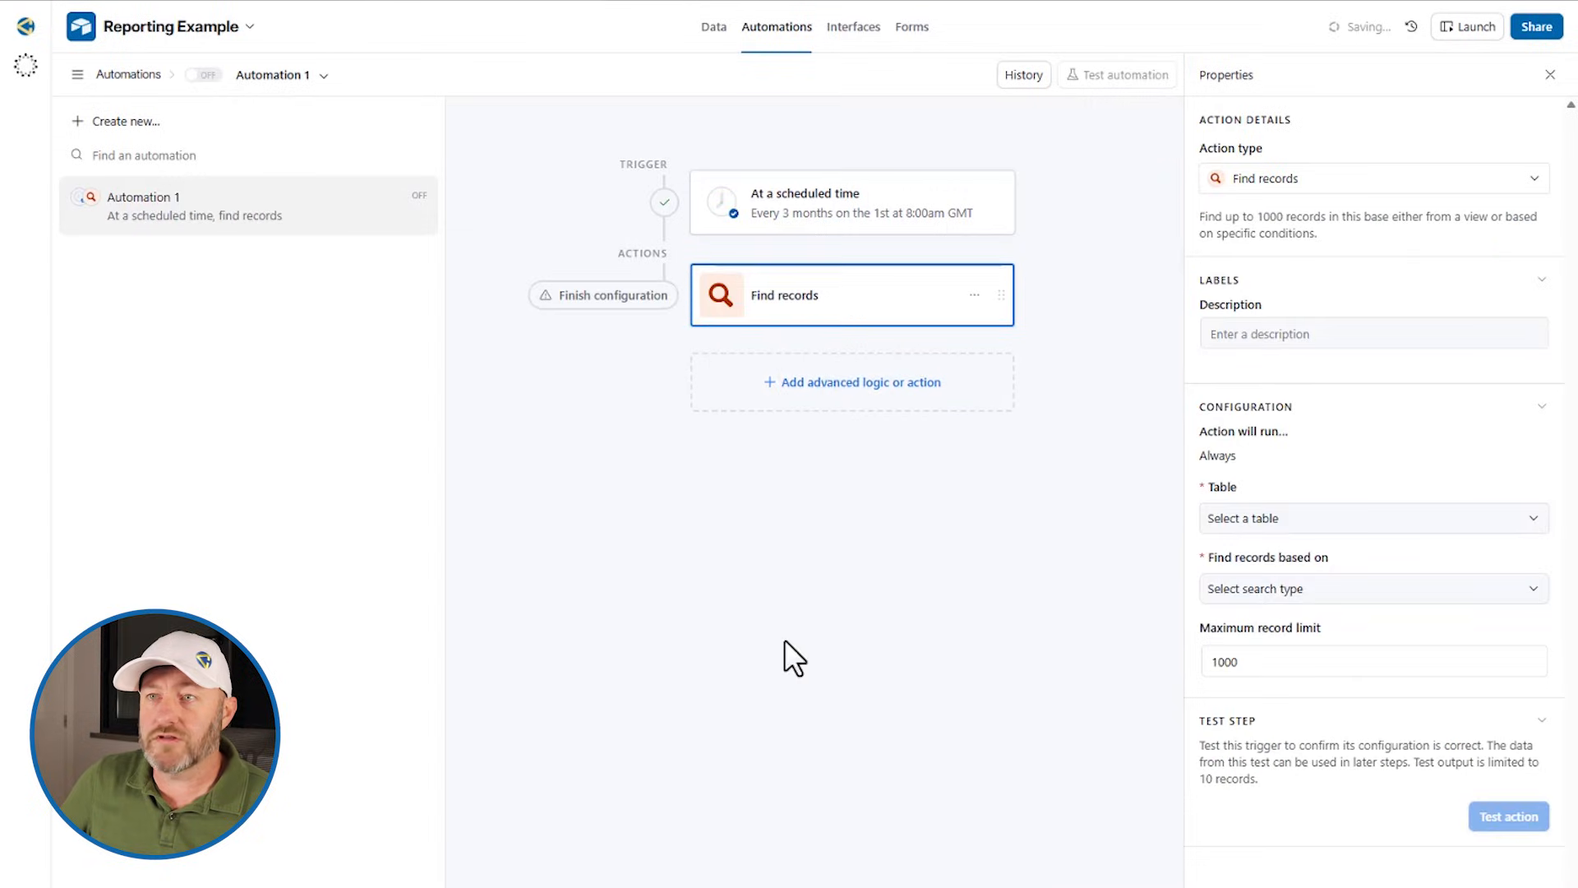
left_click(1268, 524)
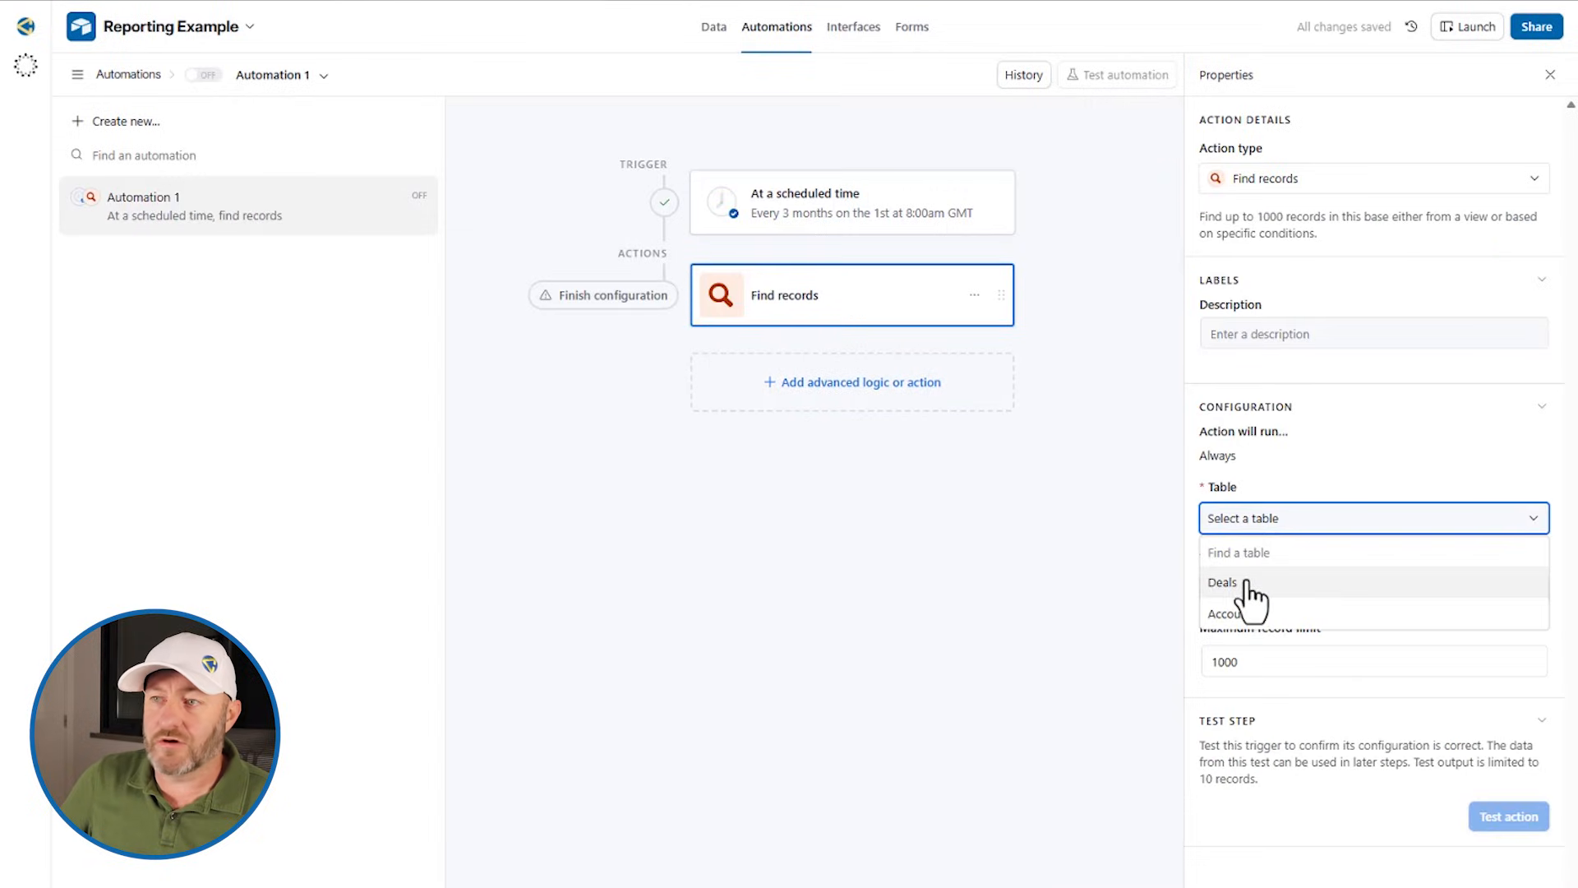
left_click(1249, 582)
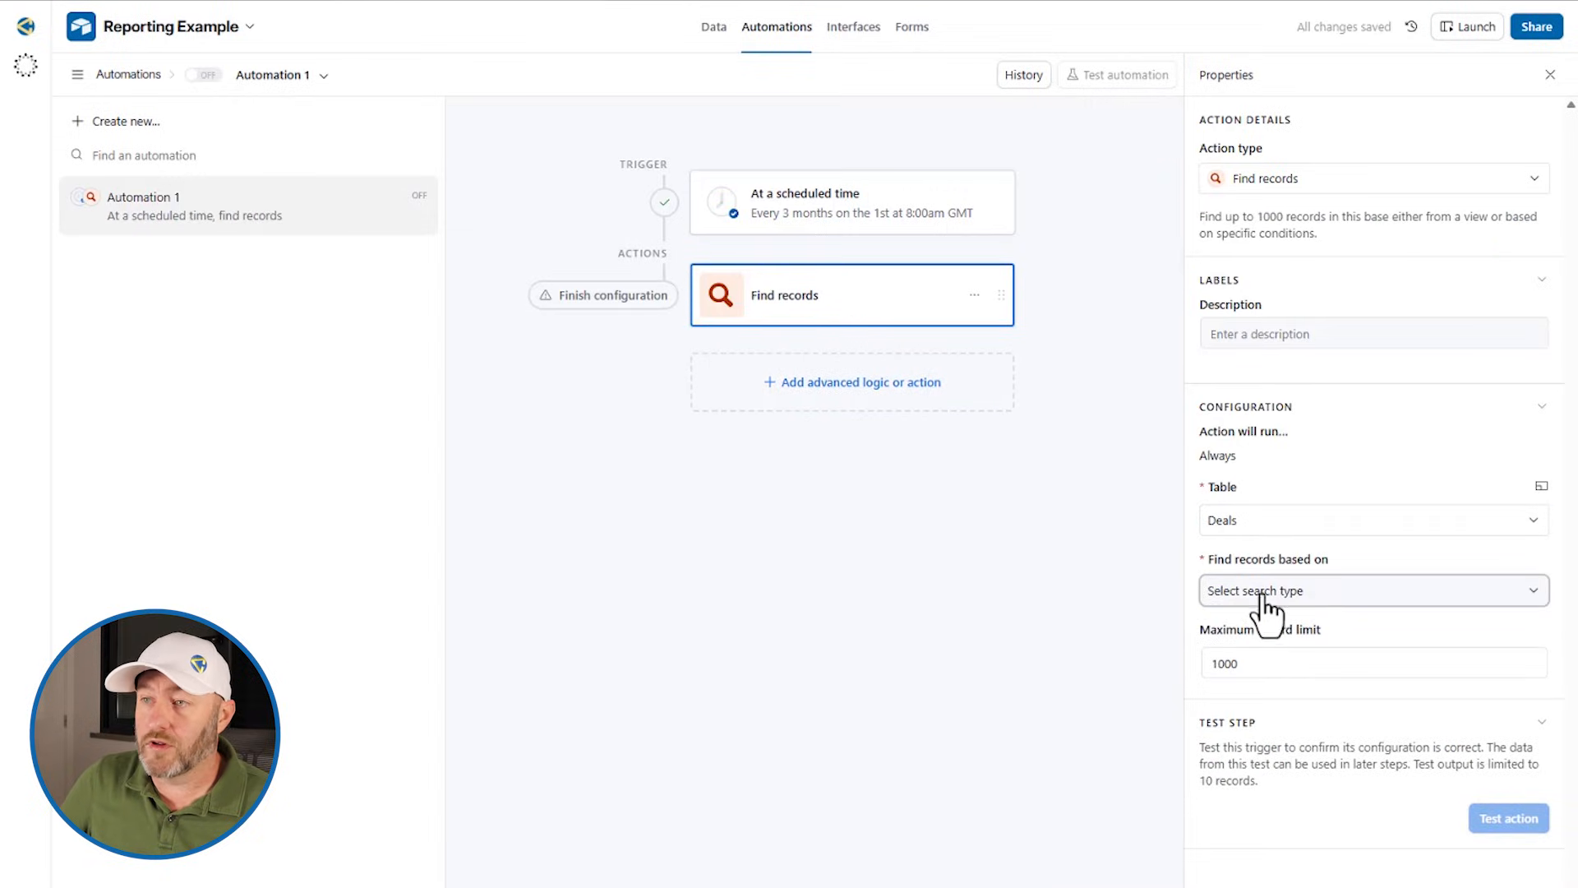
left_click(1263, 593)
left_click(1259, 657)
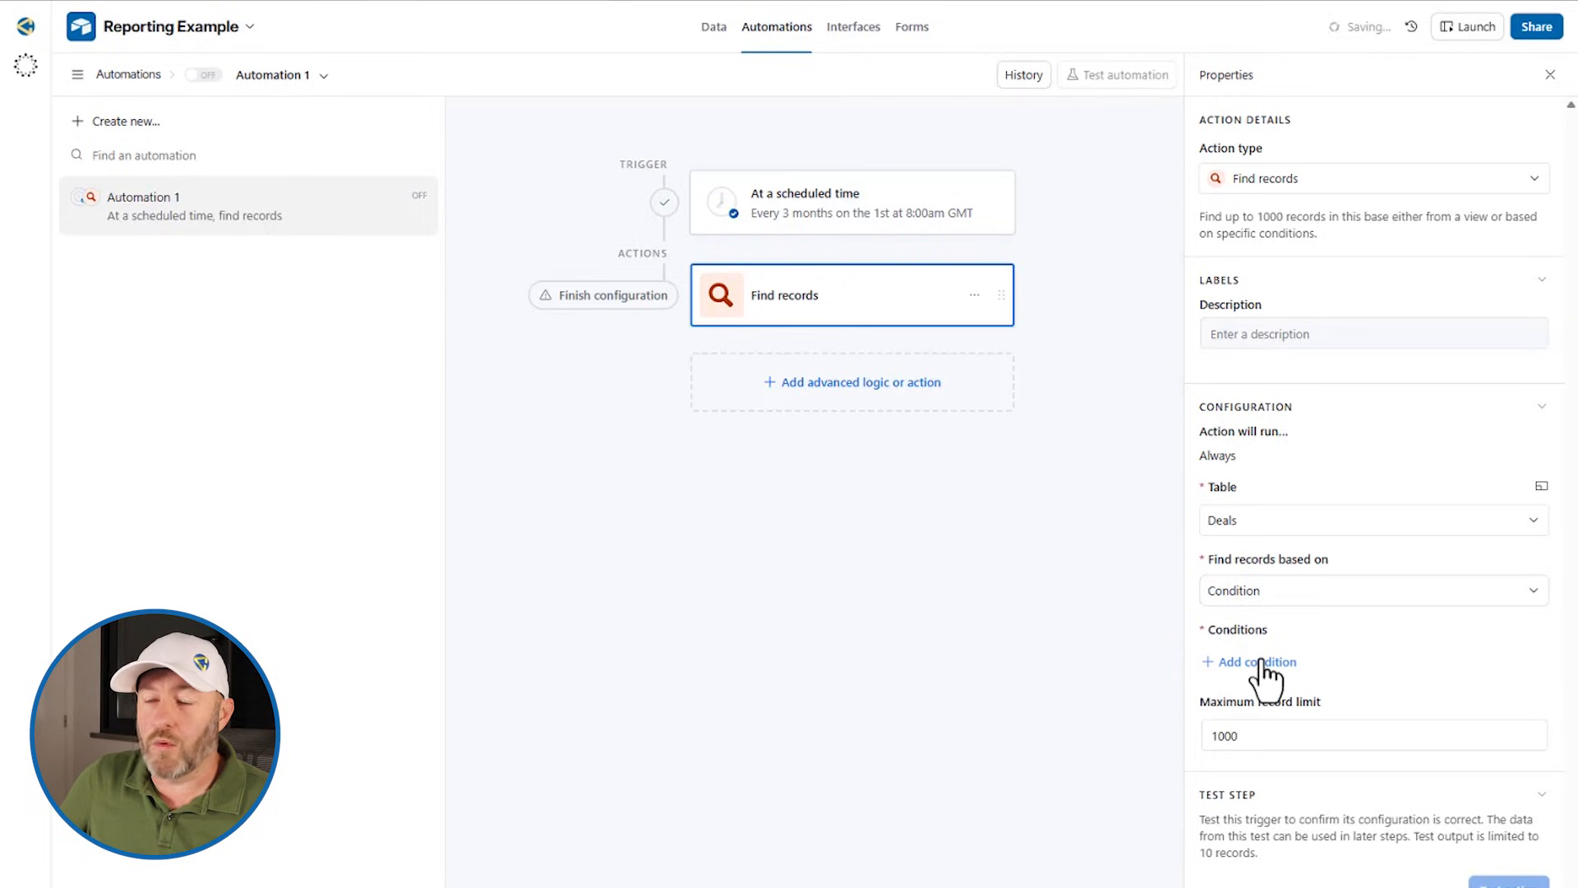
- Add a search condition where Close Date is within the past number of days, with 93 as the number
left_click(1260, 660)
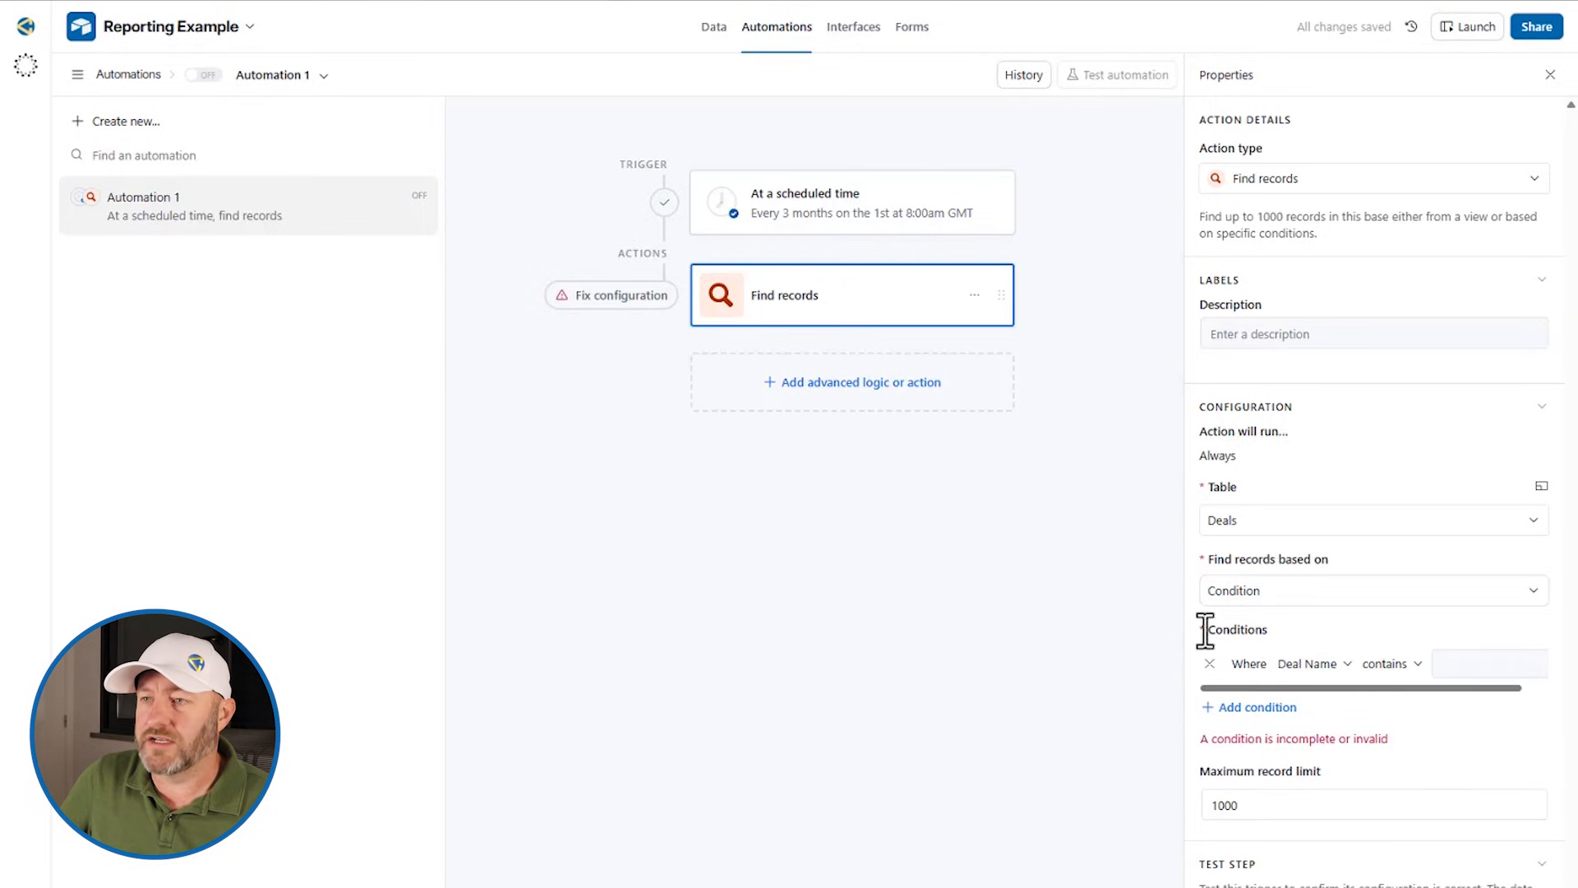
left_click_drag(1183, 630, 911, 634)
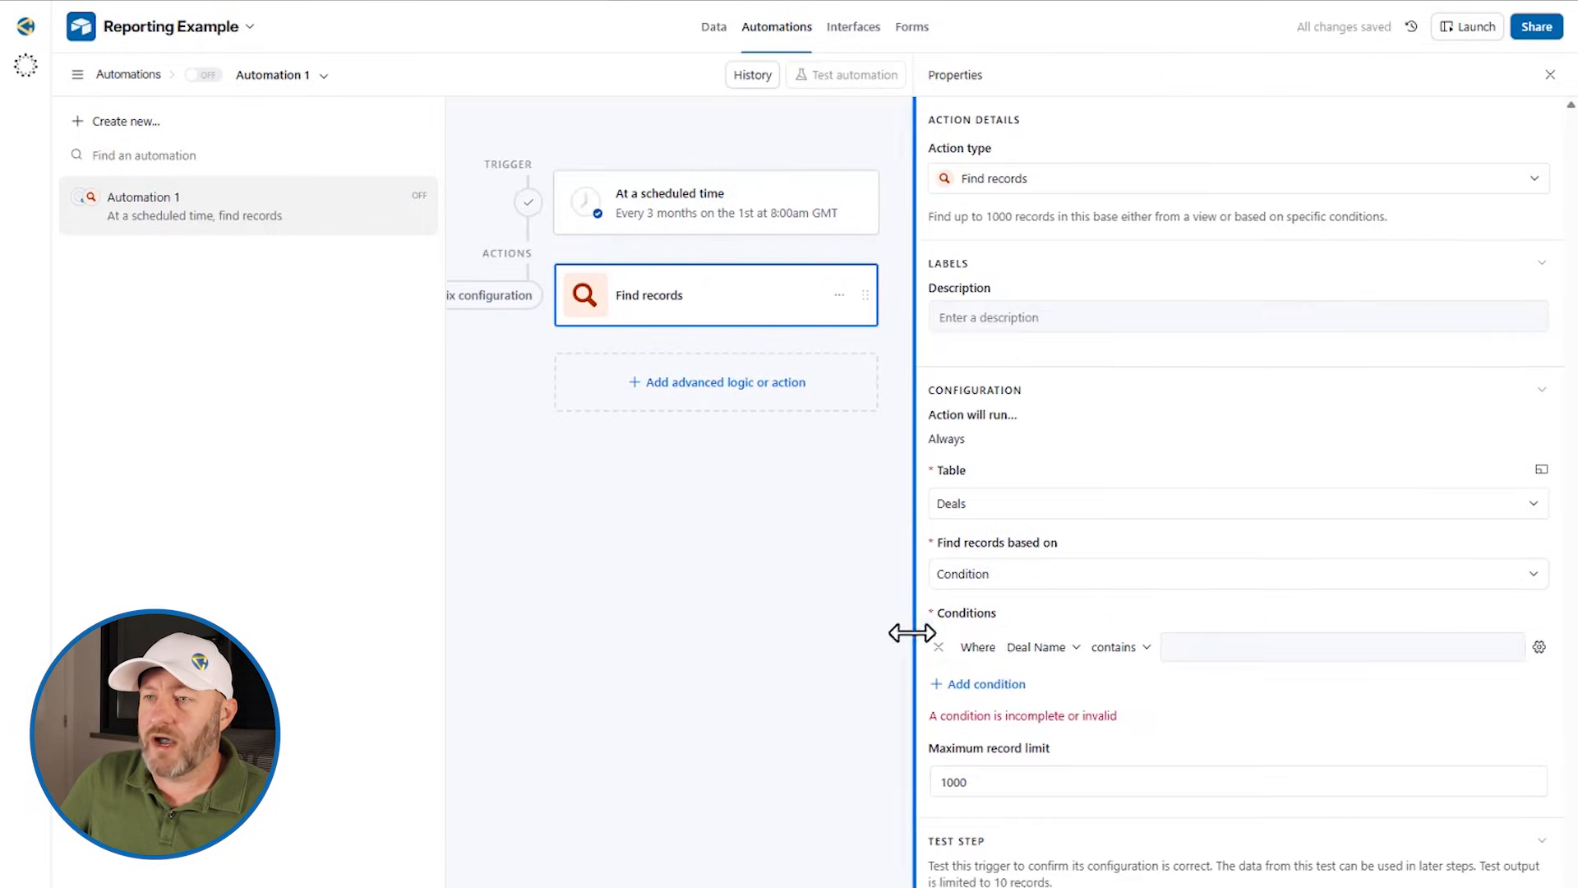
left_click(1037, 647)
left_click(1059, 831)
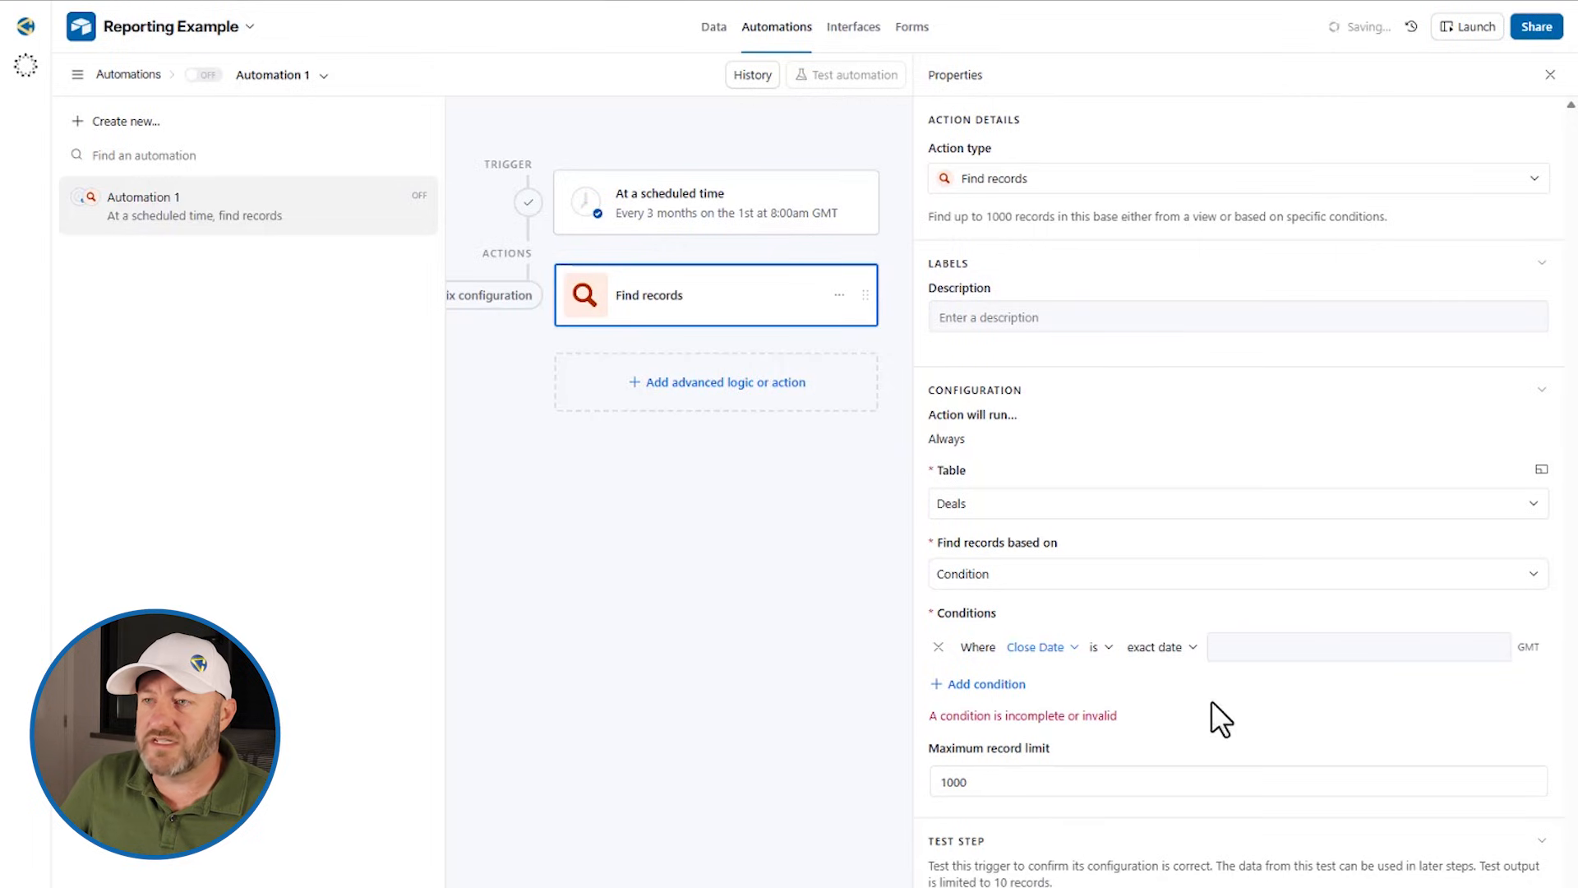
left_click(1101, 648)
left_click(1135, 751)
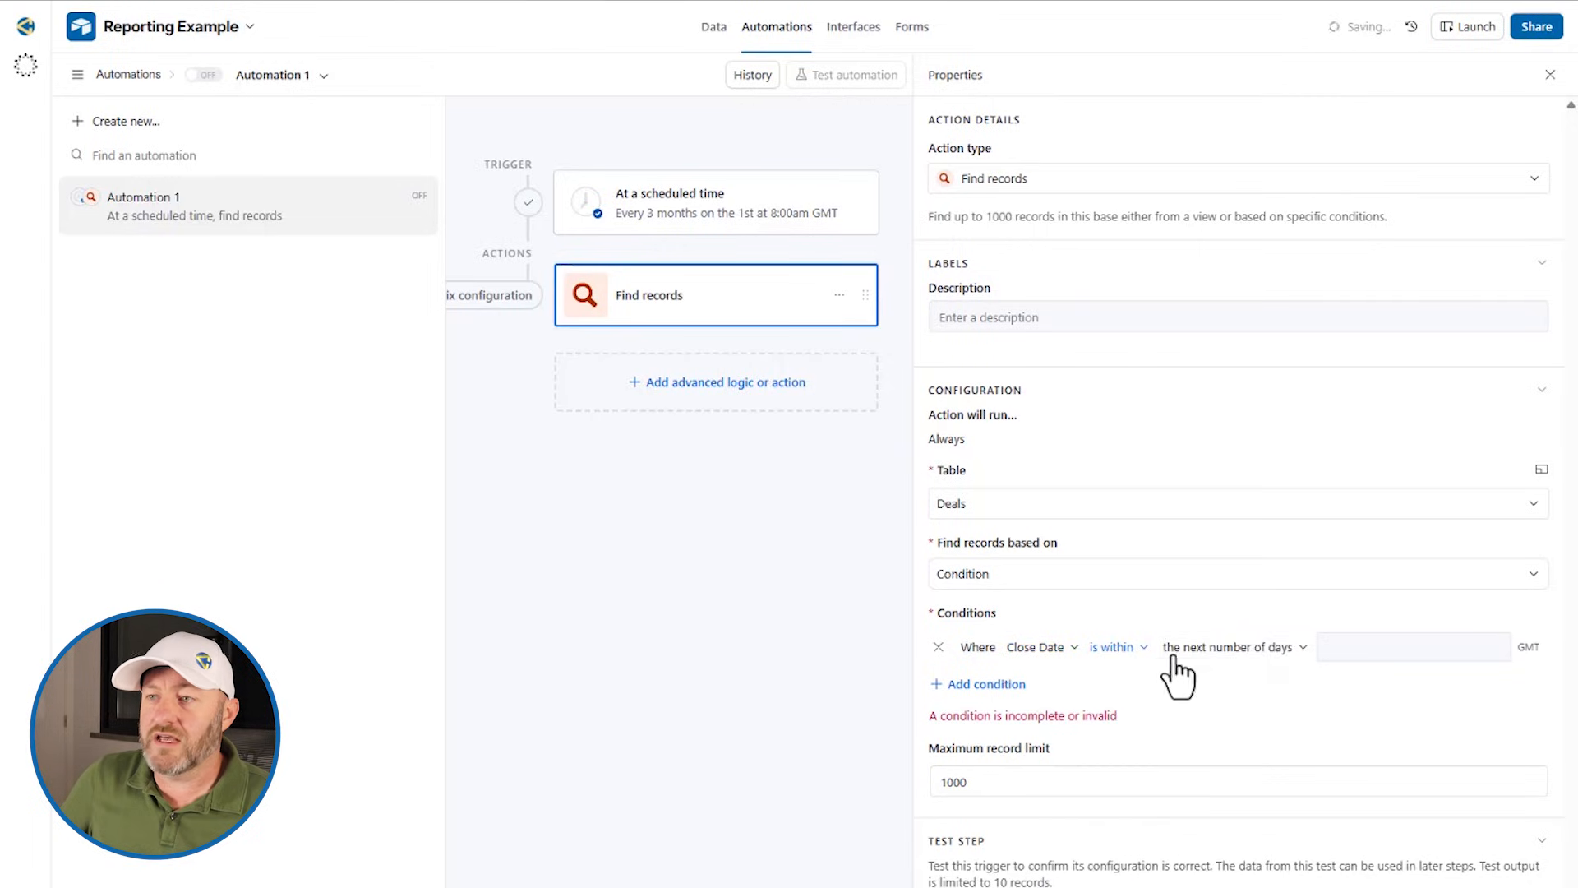
left_click(1224, 648)
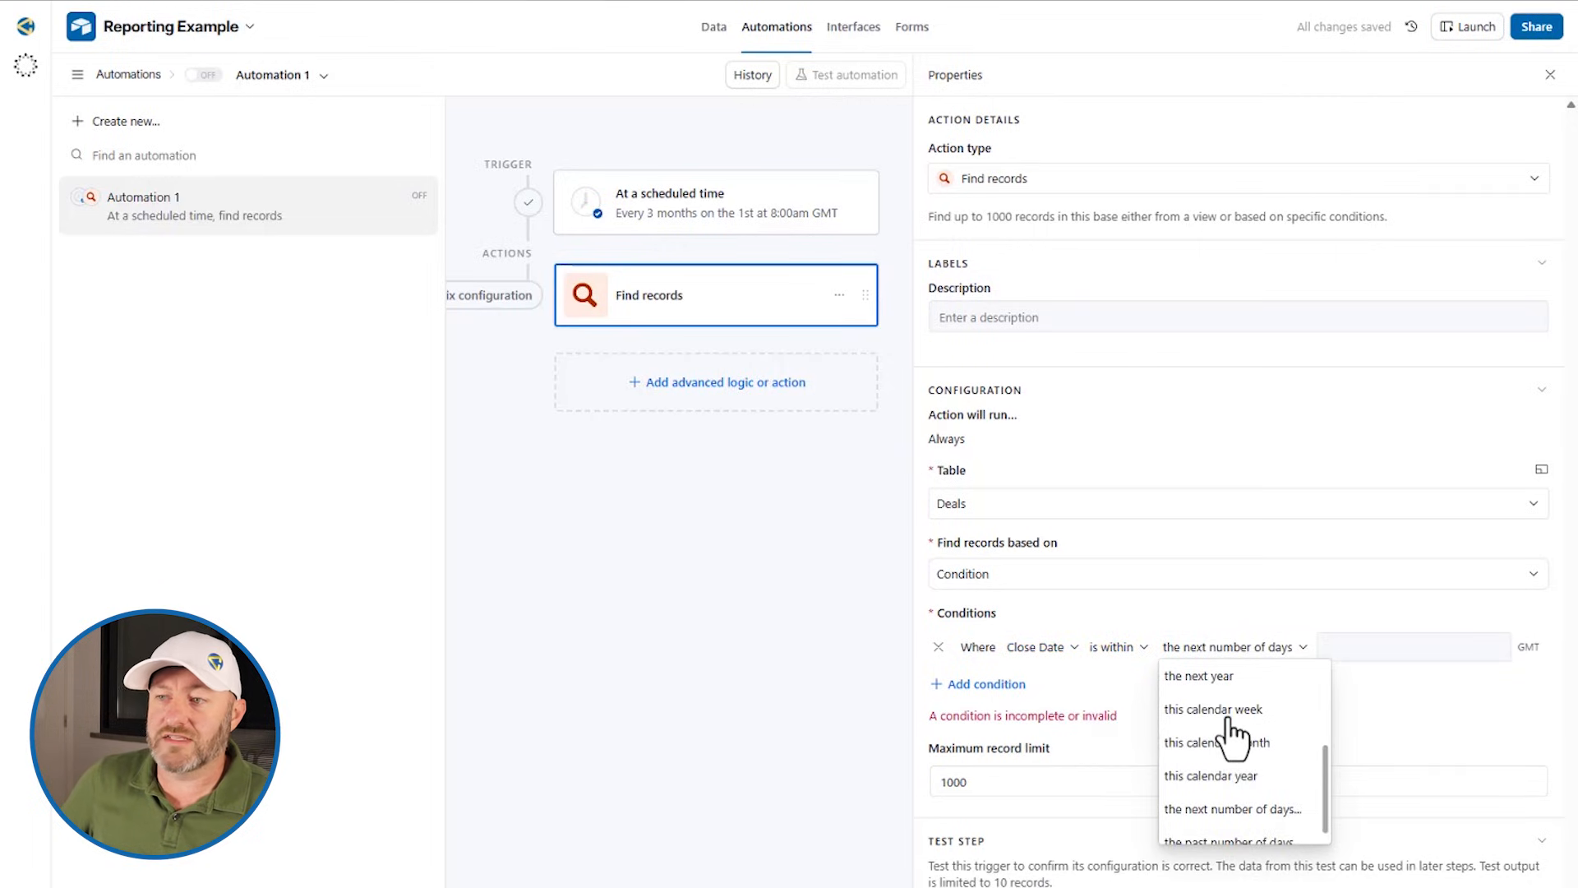
left_click(1230, 827)
left_click(1340, 650)
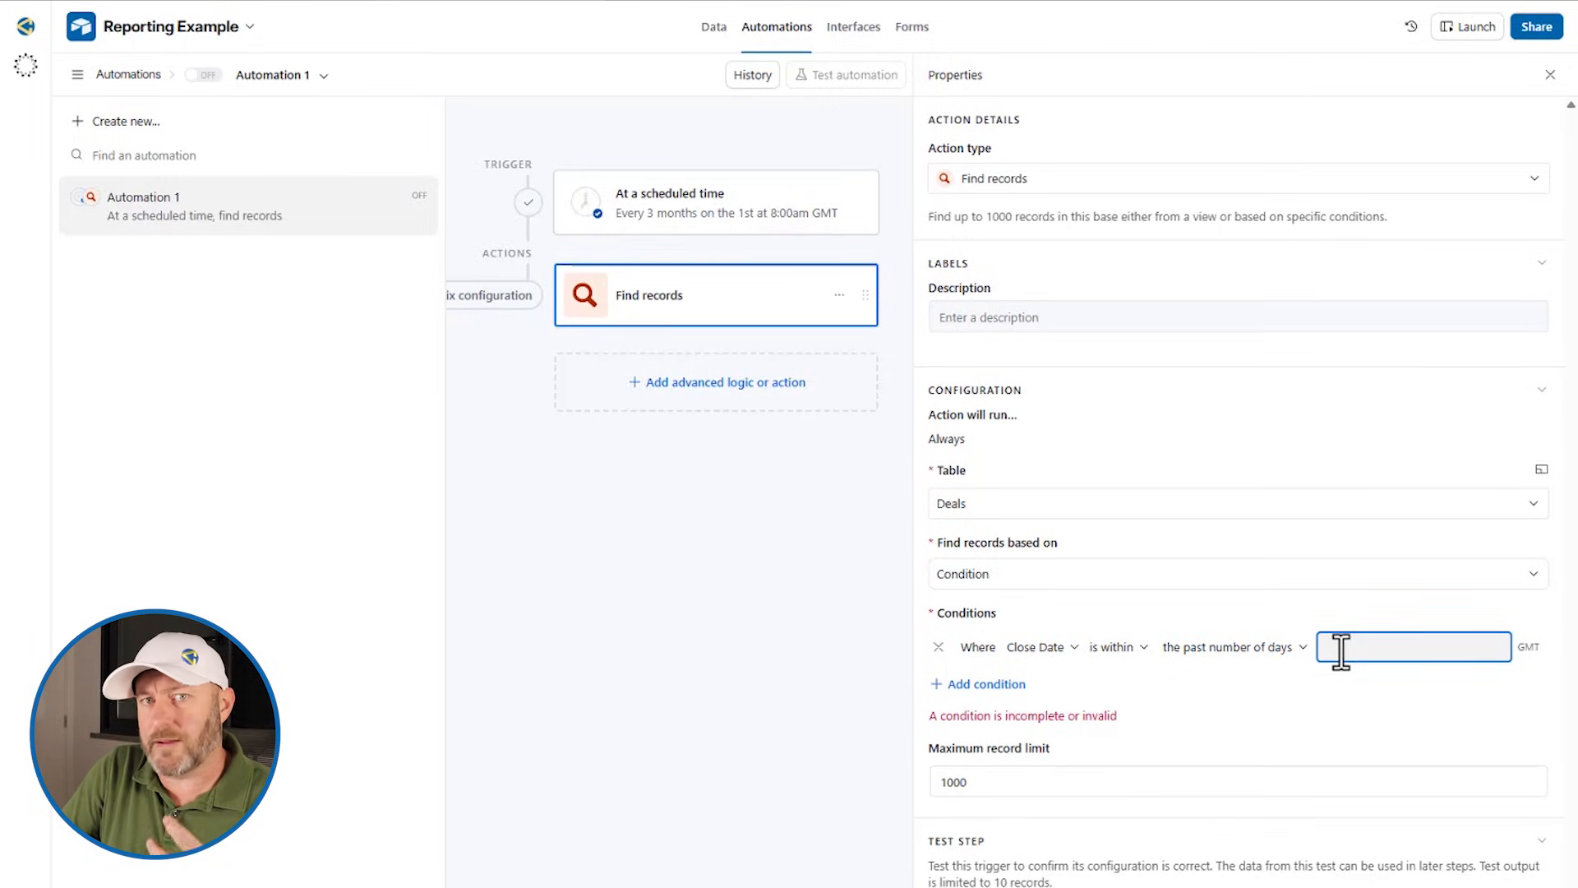
type("93")
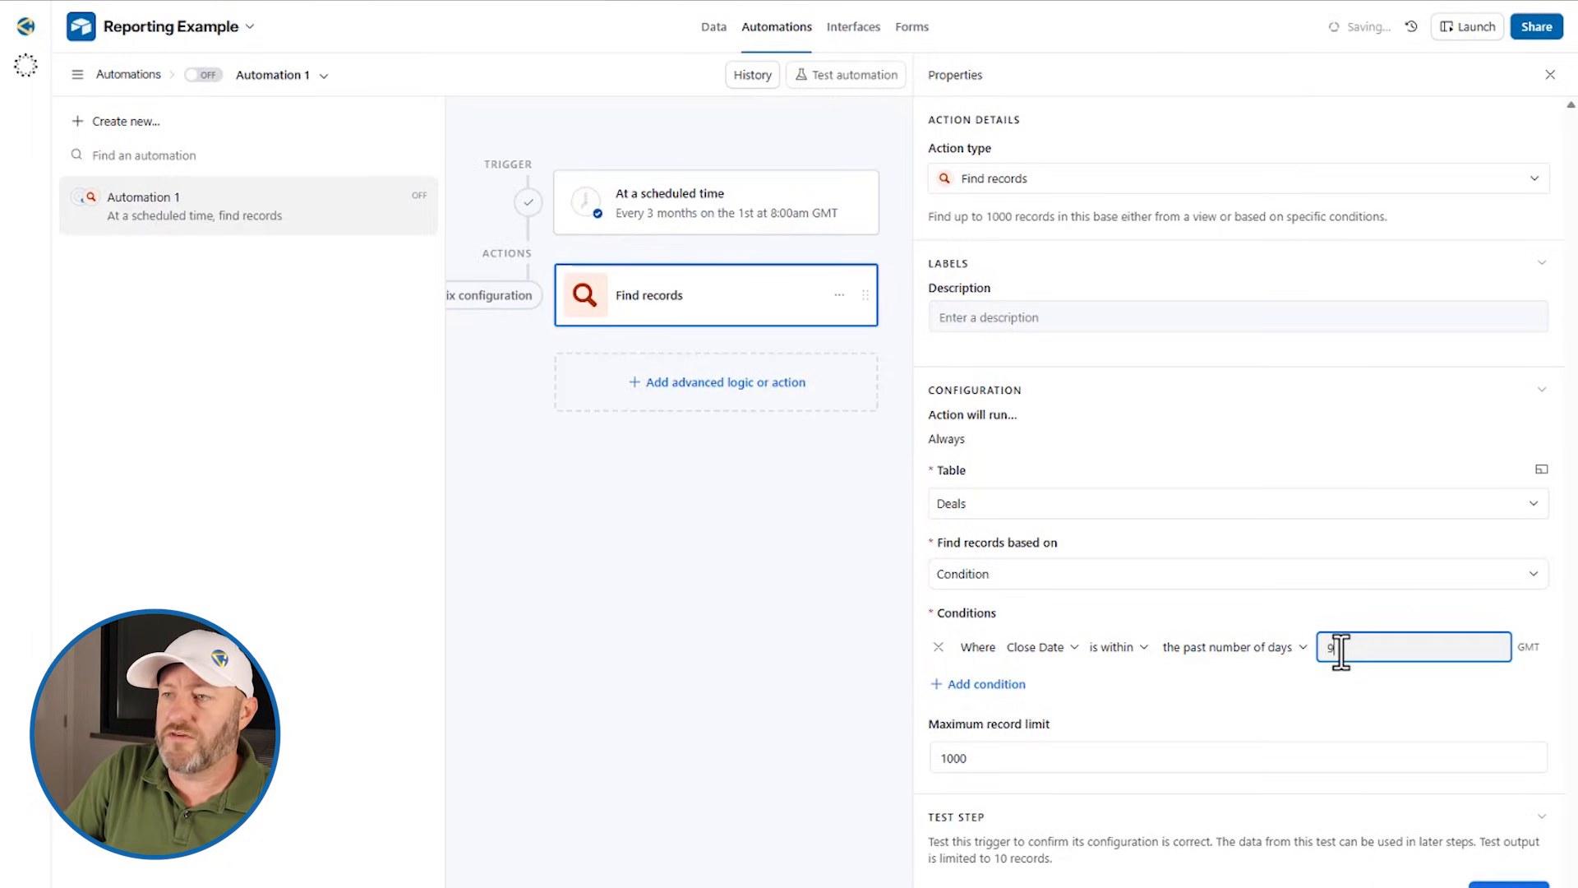
left_click(1353, 673)
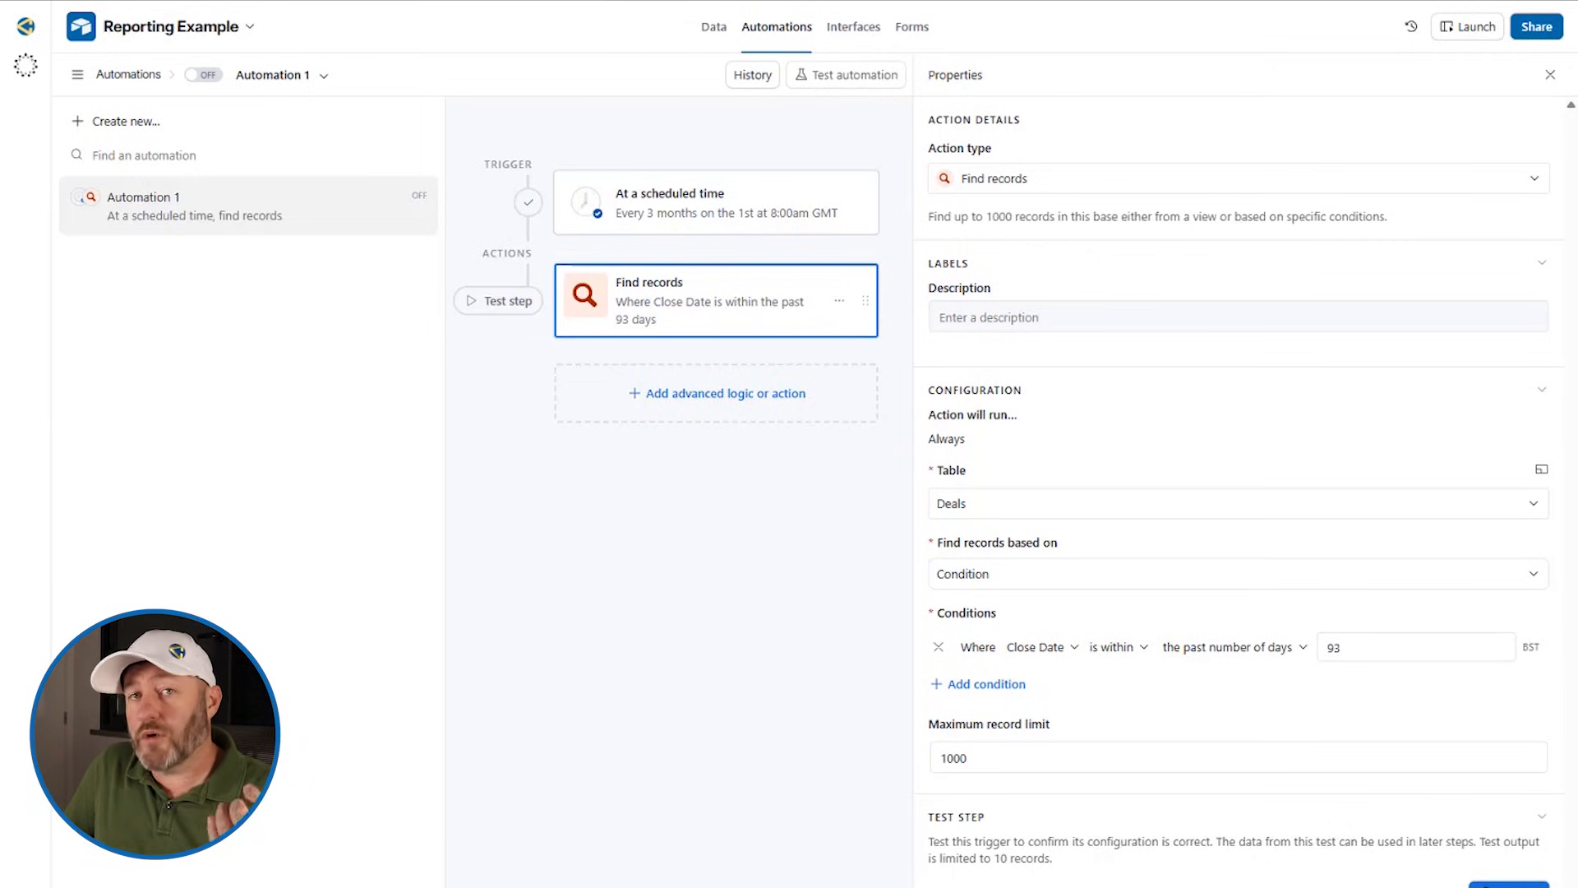
- Test the Find records action and review the deals it returns
left_click(992, 760)
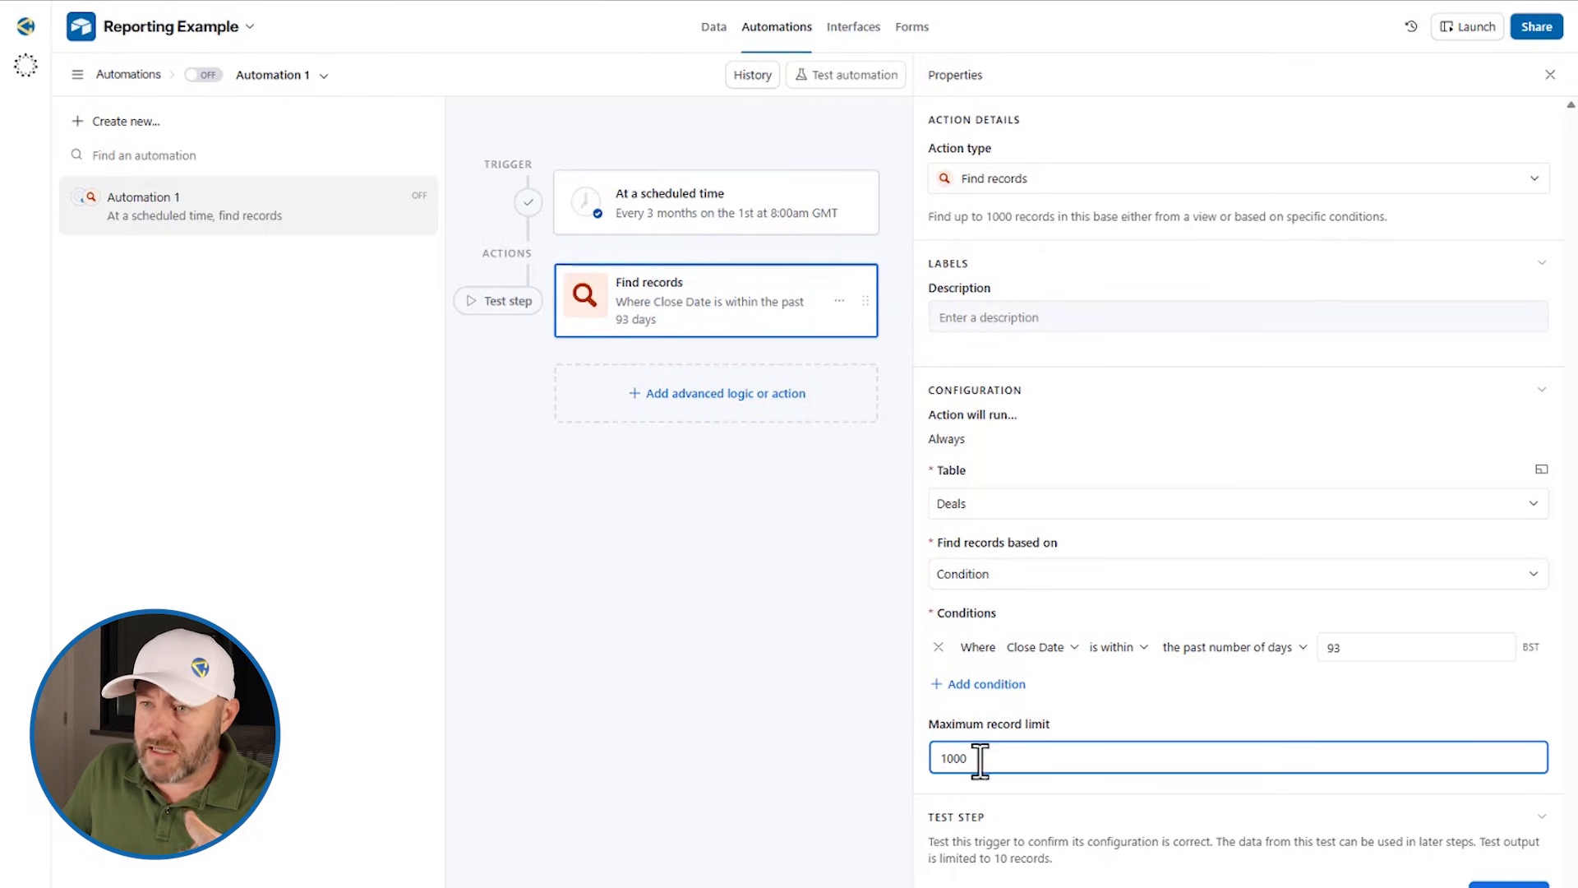
left_click(1443, 789)
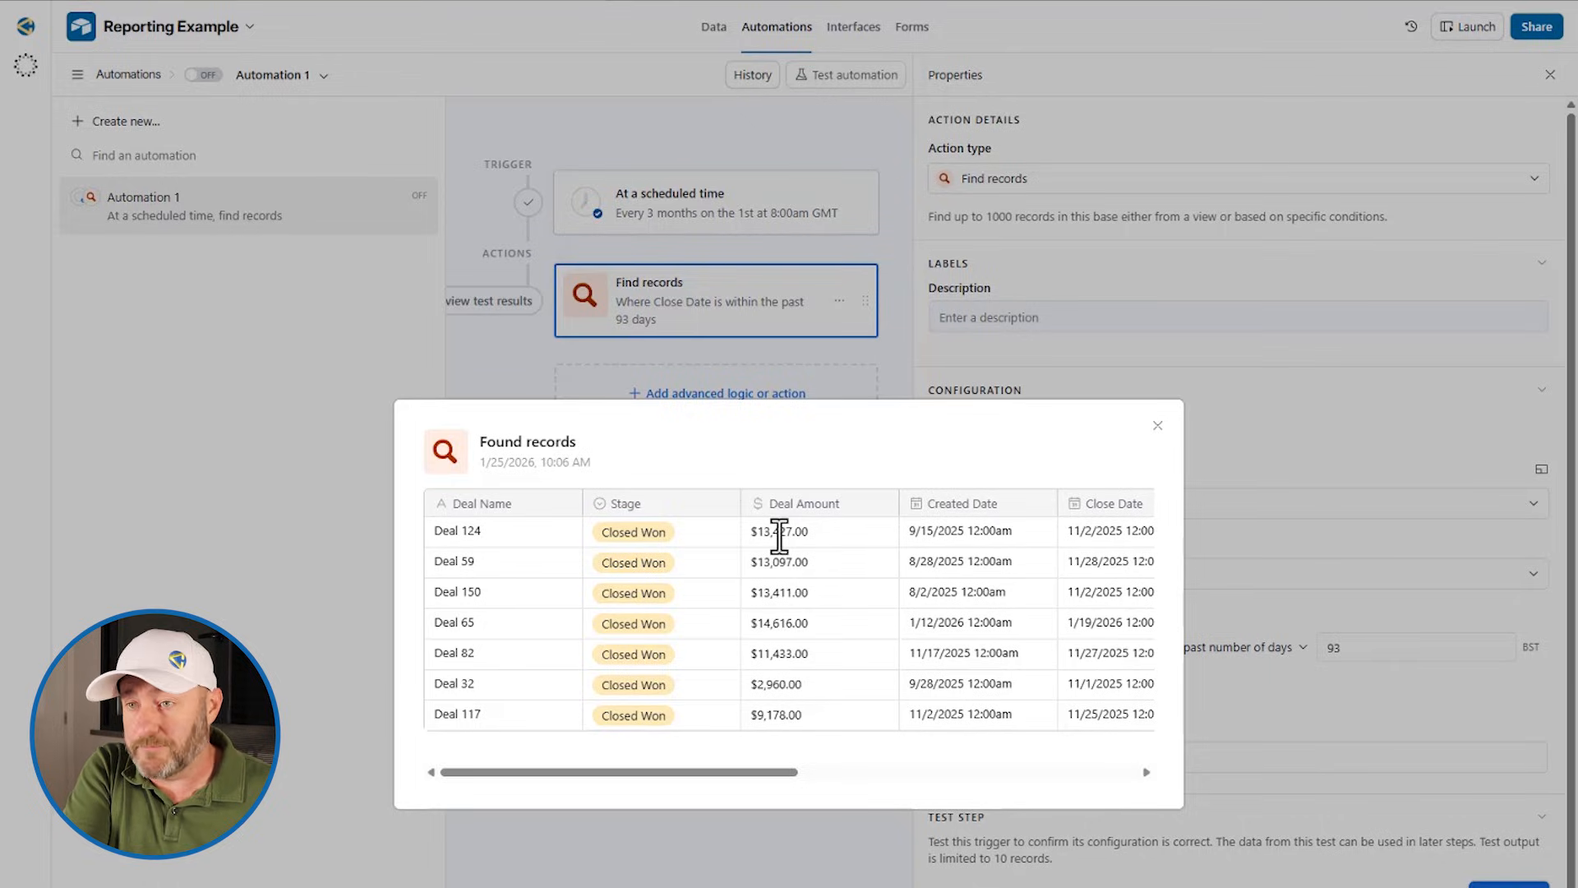
left_click(1155, 425)
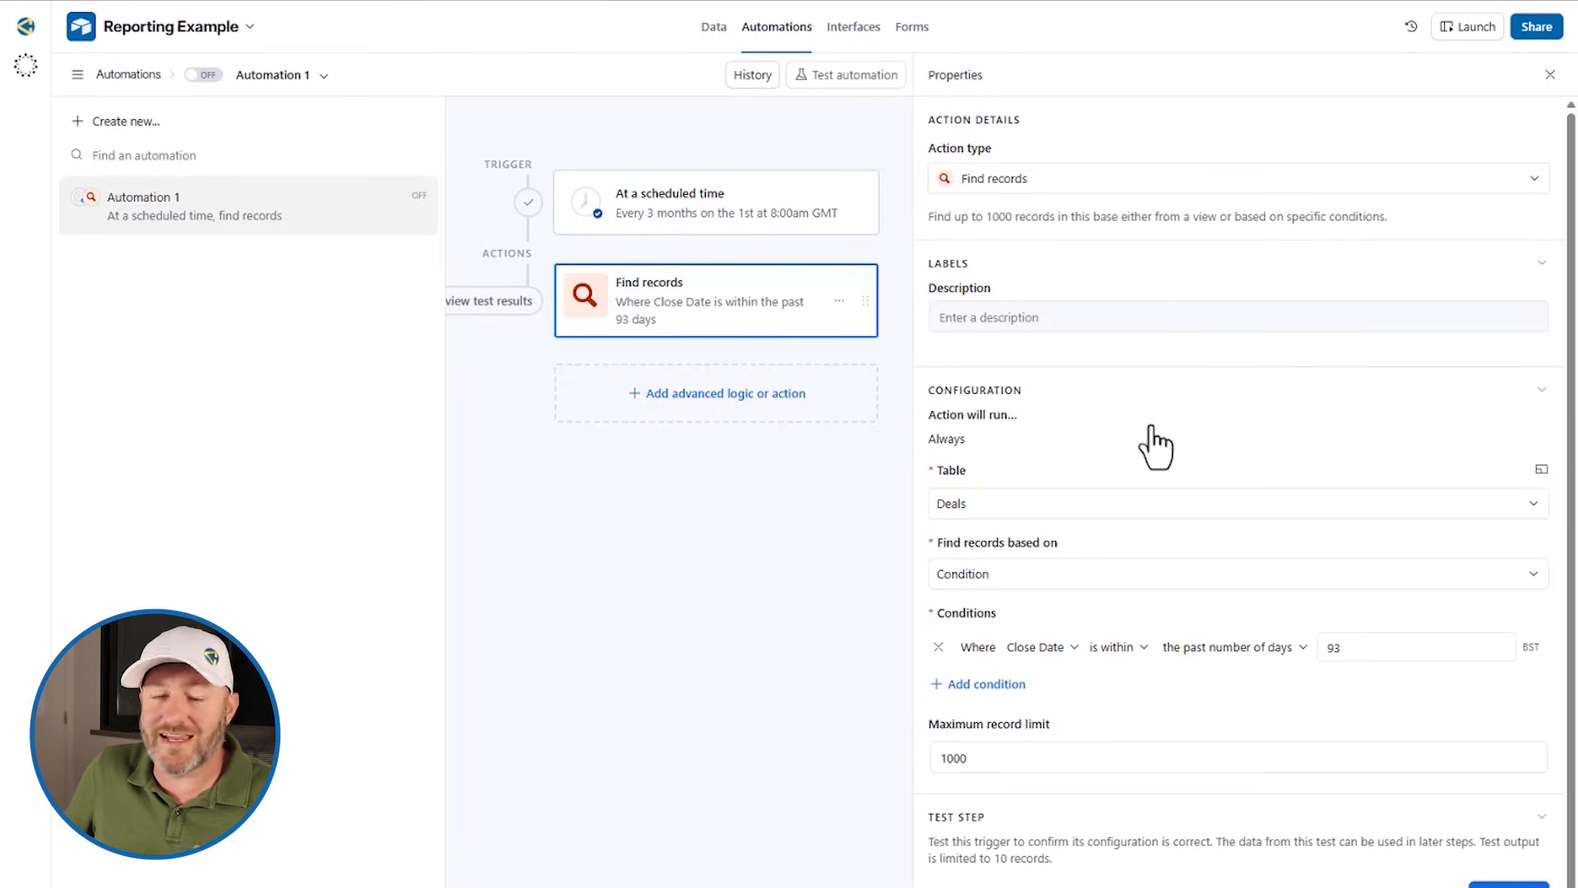
- Add a Slack action that sends a message after the Find records action
left_click(688, 416)
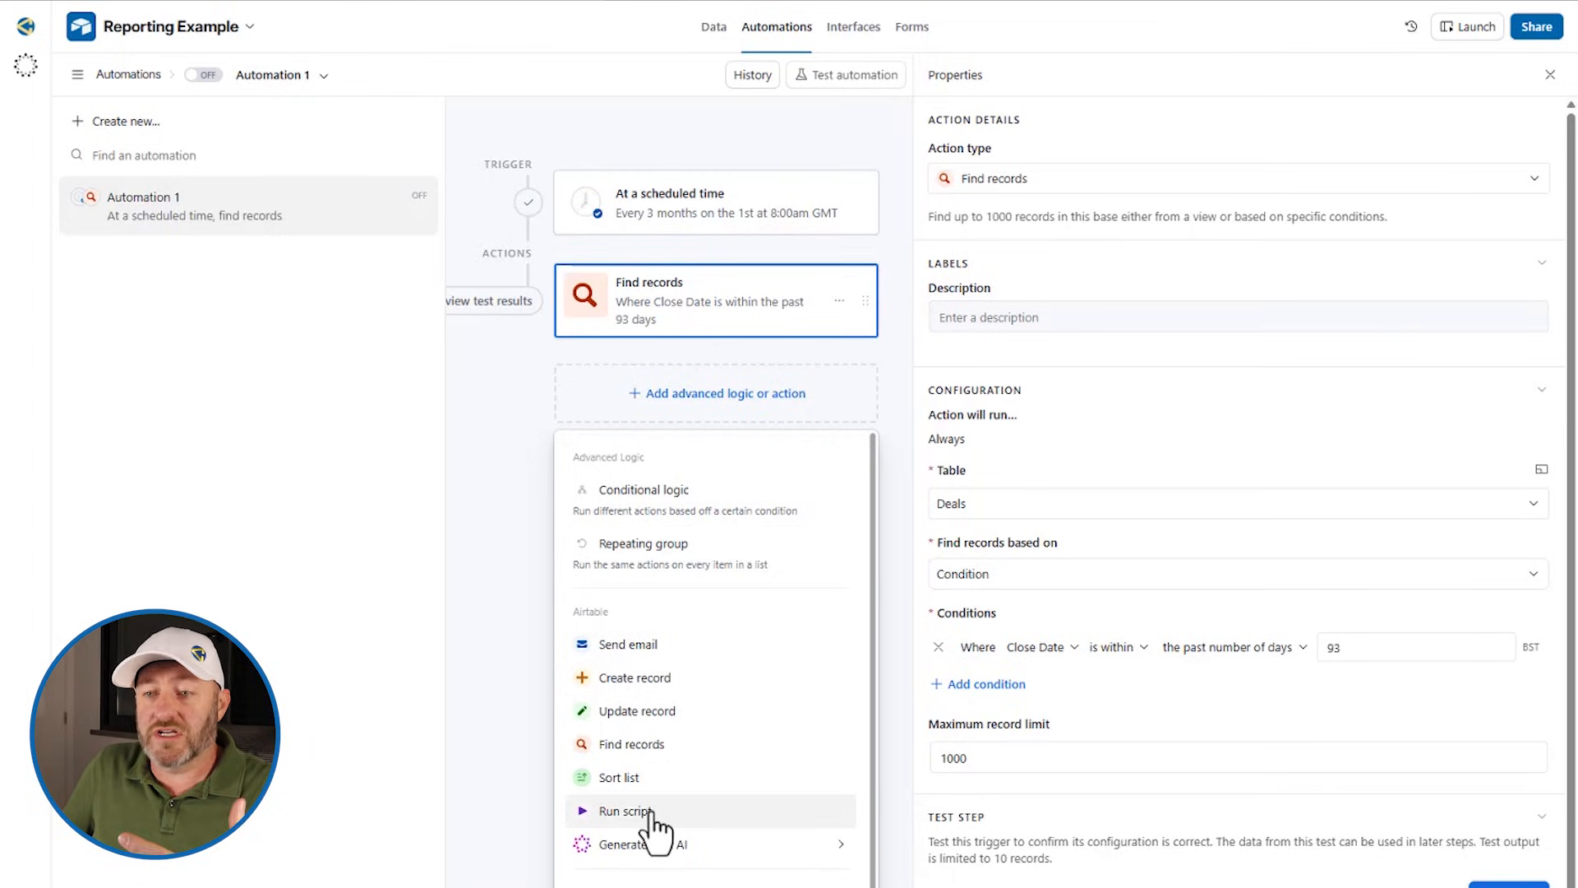
mouse_move(668, 672)
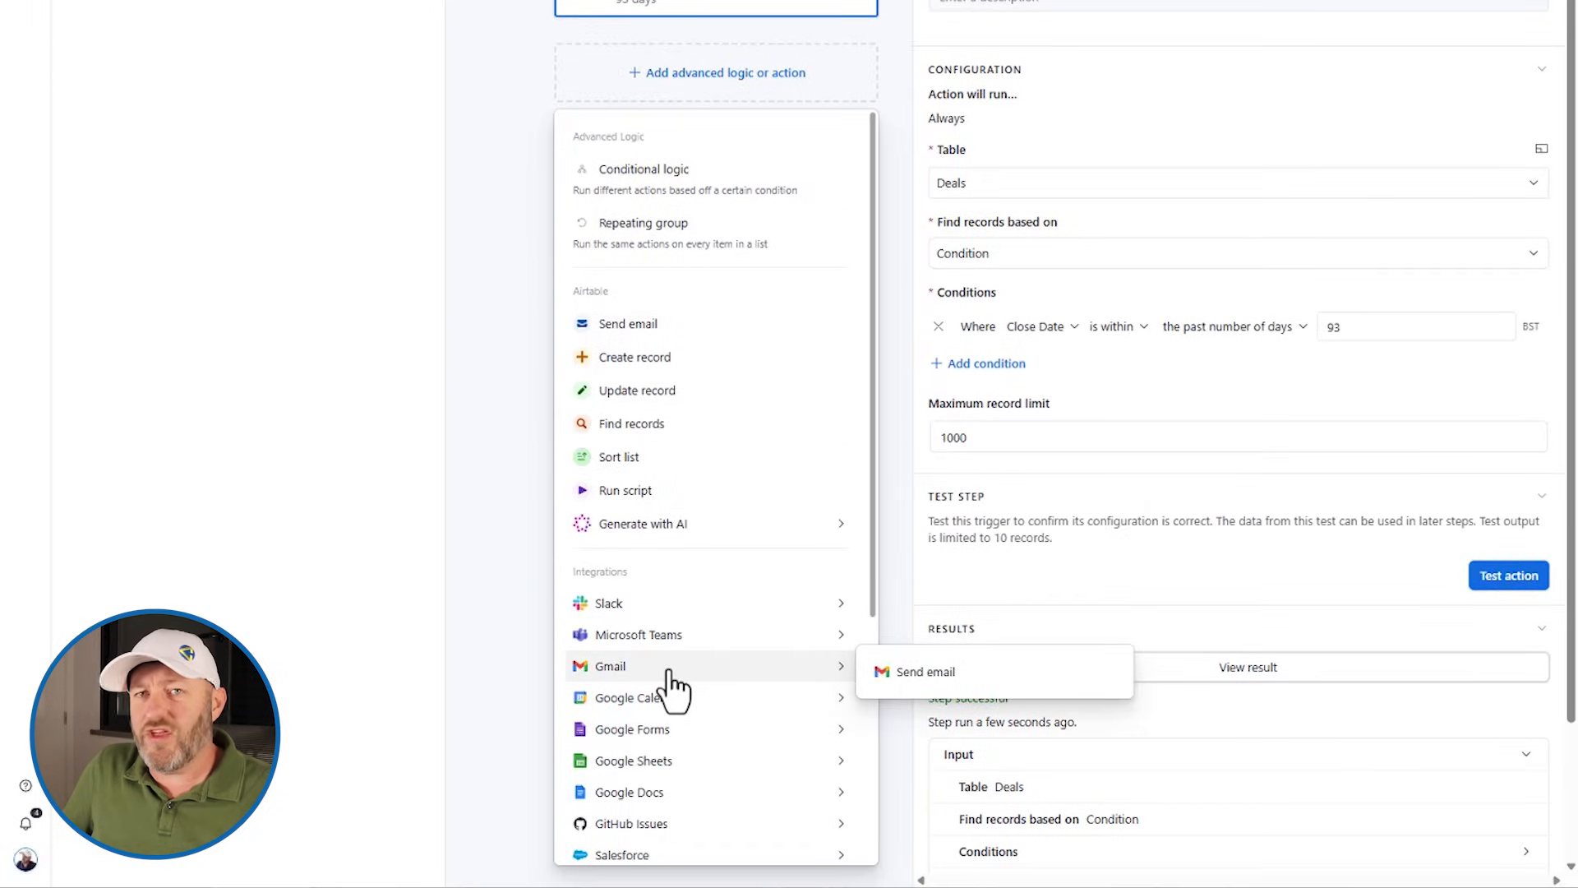
mouse_move(677, 596)
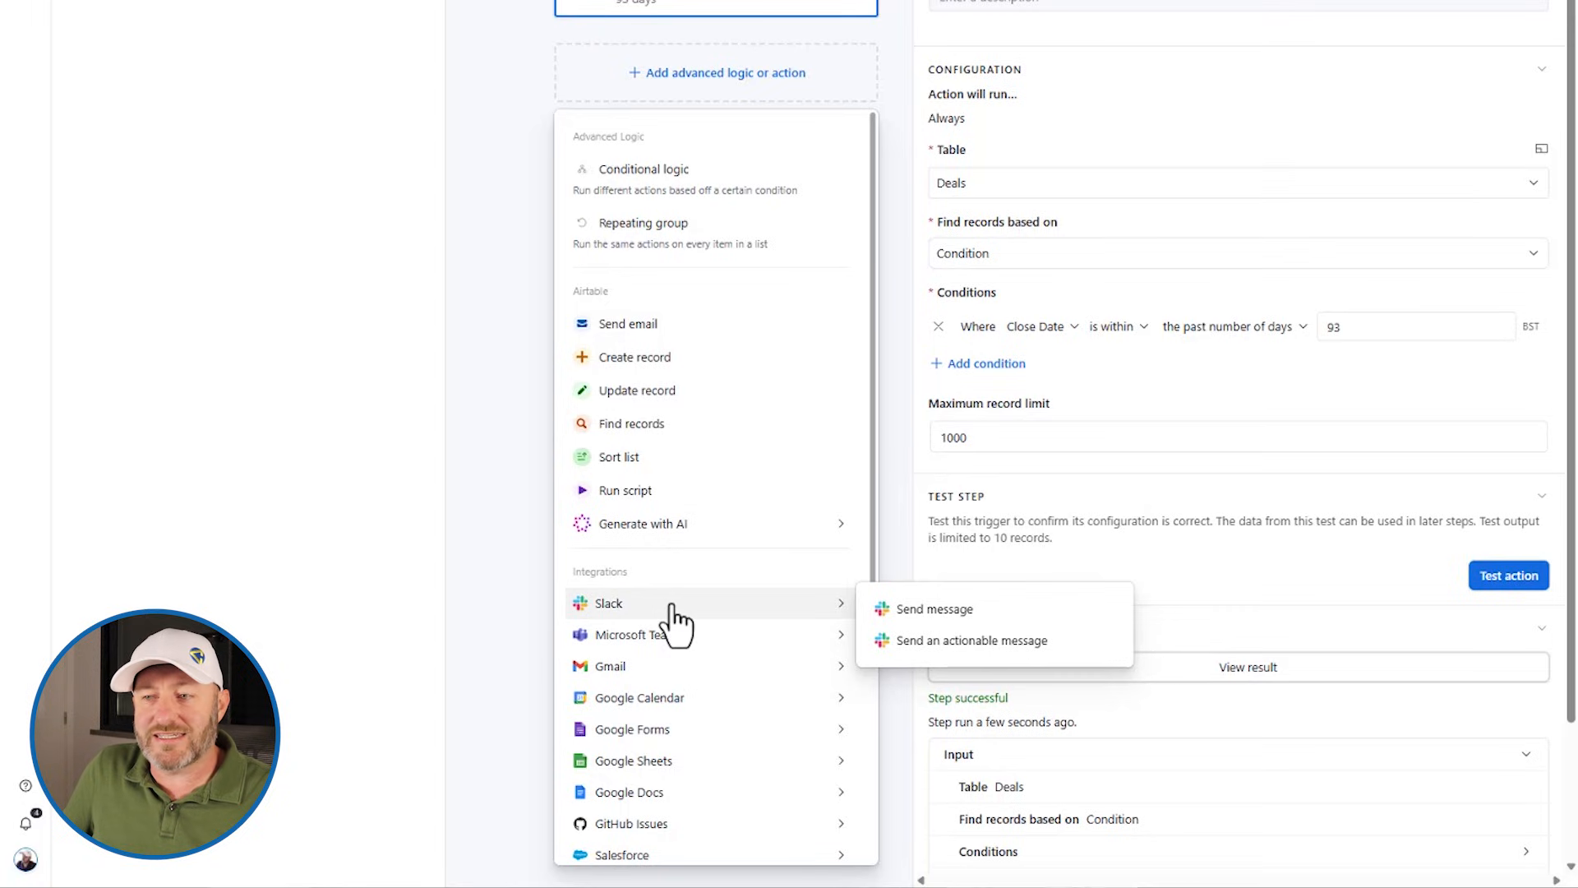
left_click(927, 610)
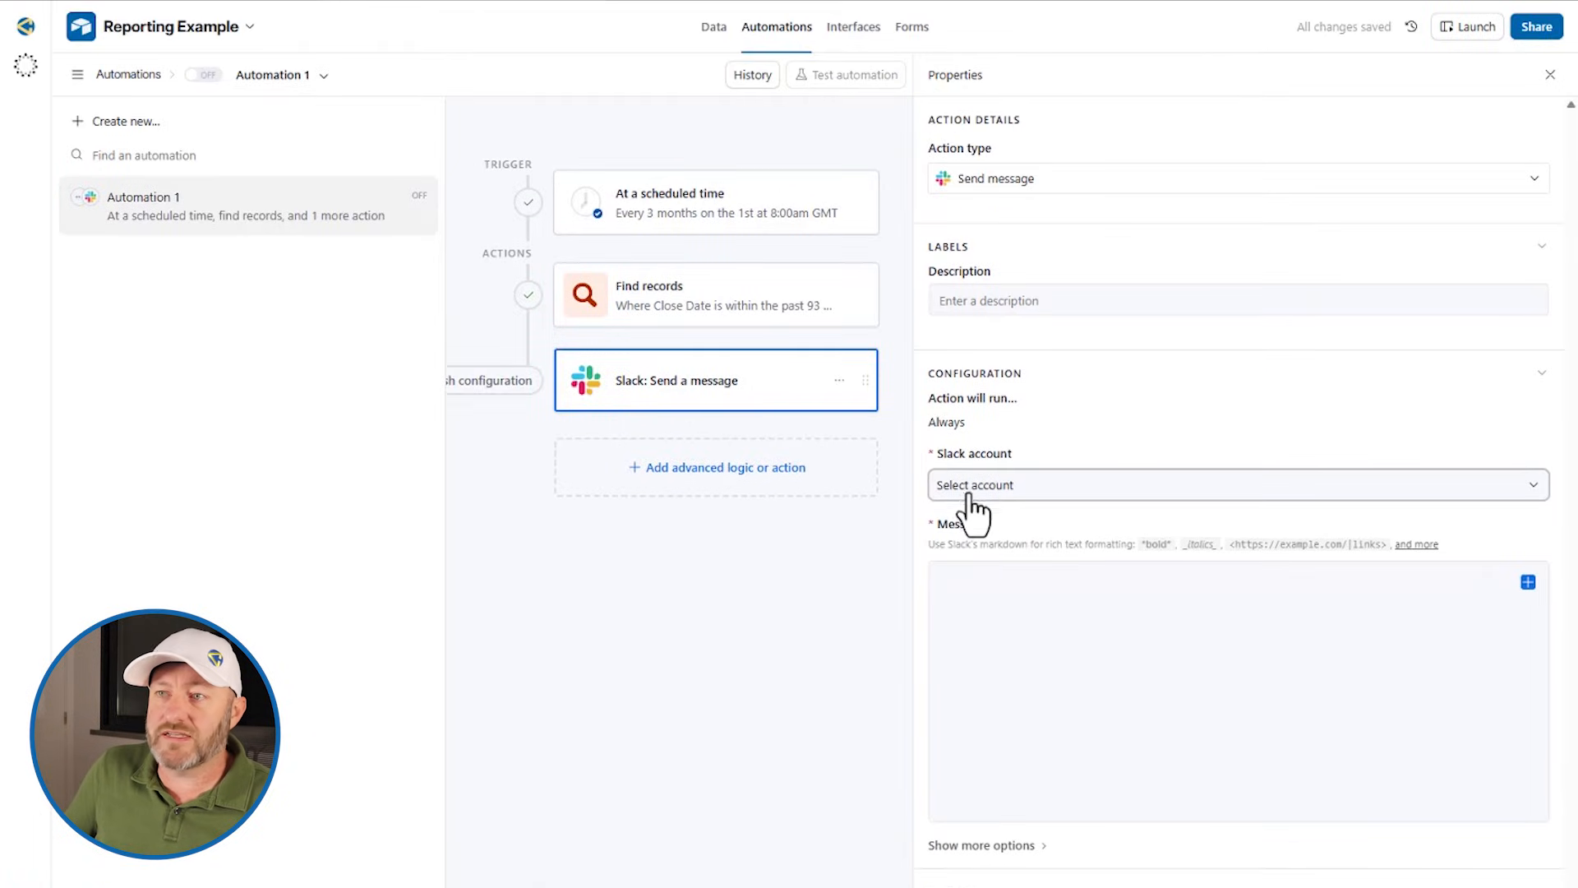
- Set the Slack account to GAP Slack - Internal and the message's destination to the reporting-example channel
left_click(964, 491)
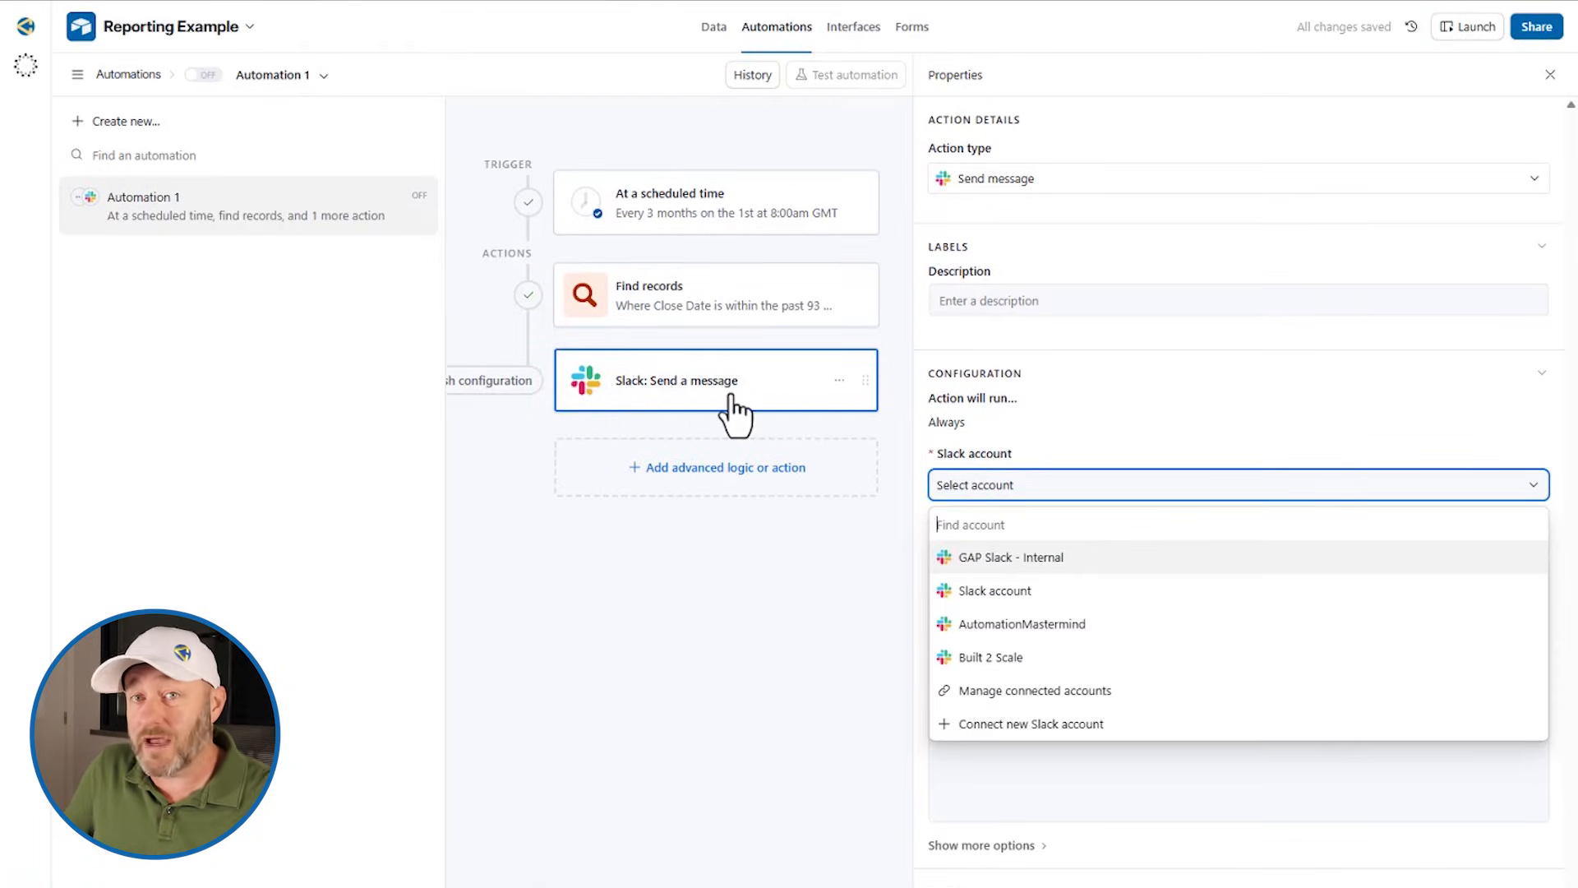
left_click(1019, 579)
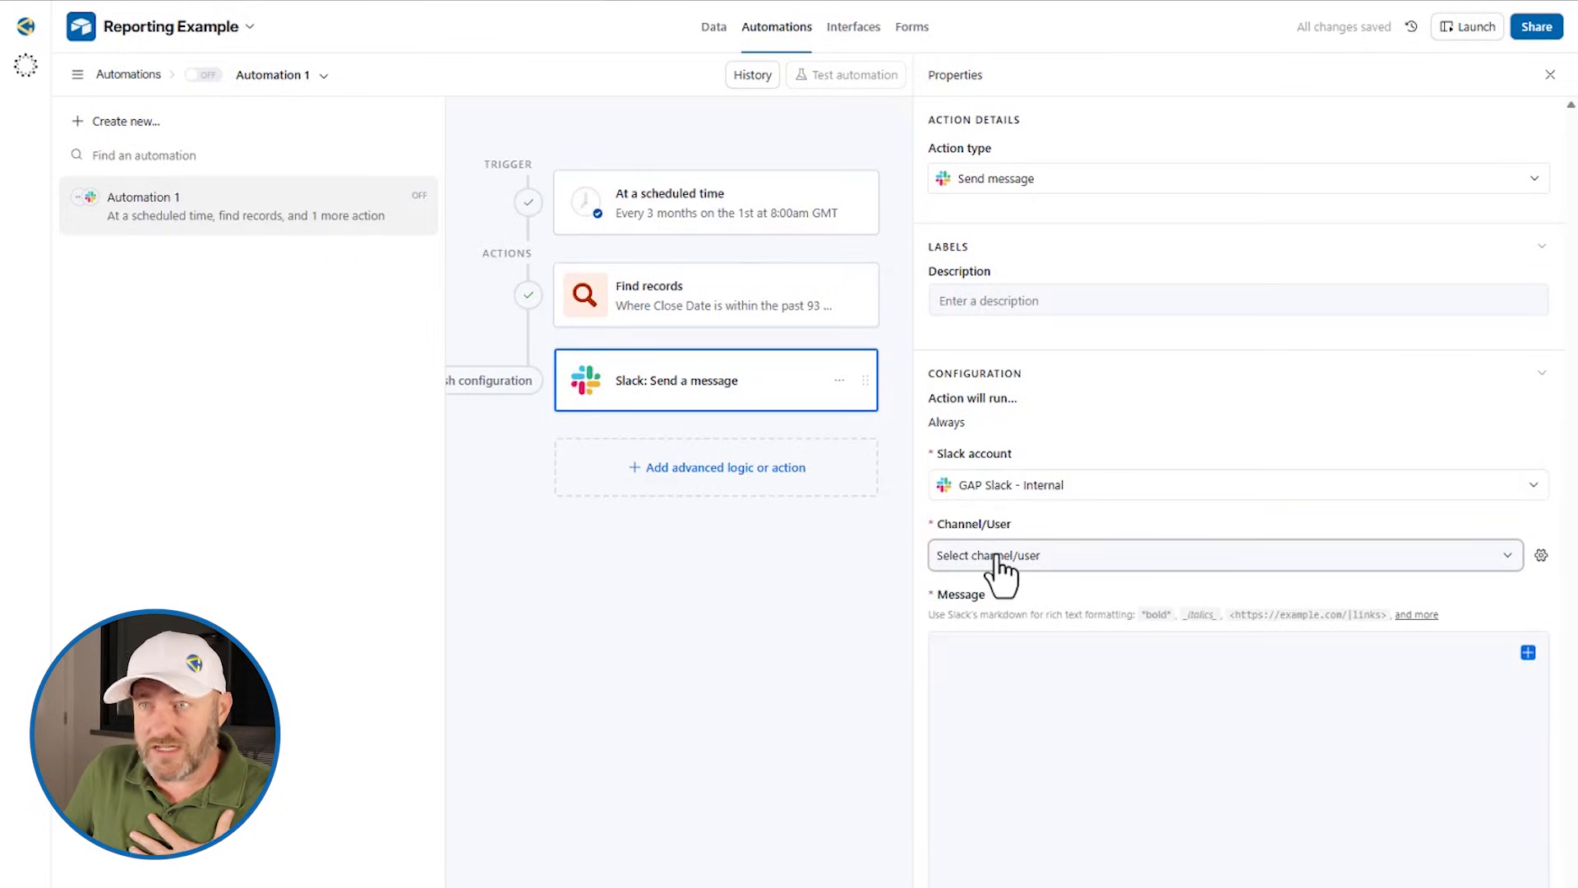
left_click(996, 556)
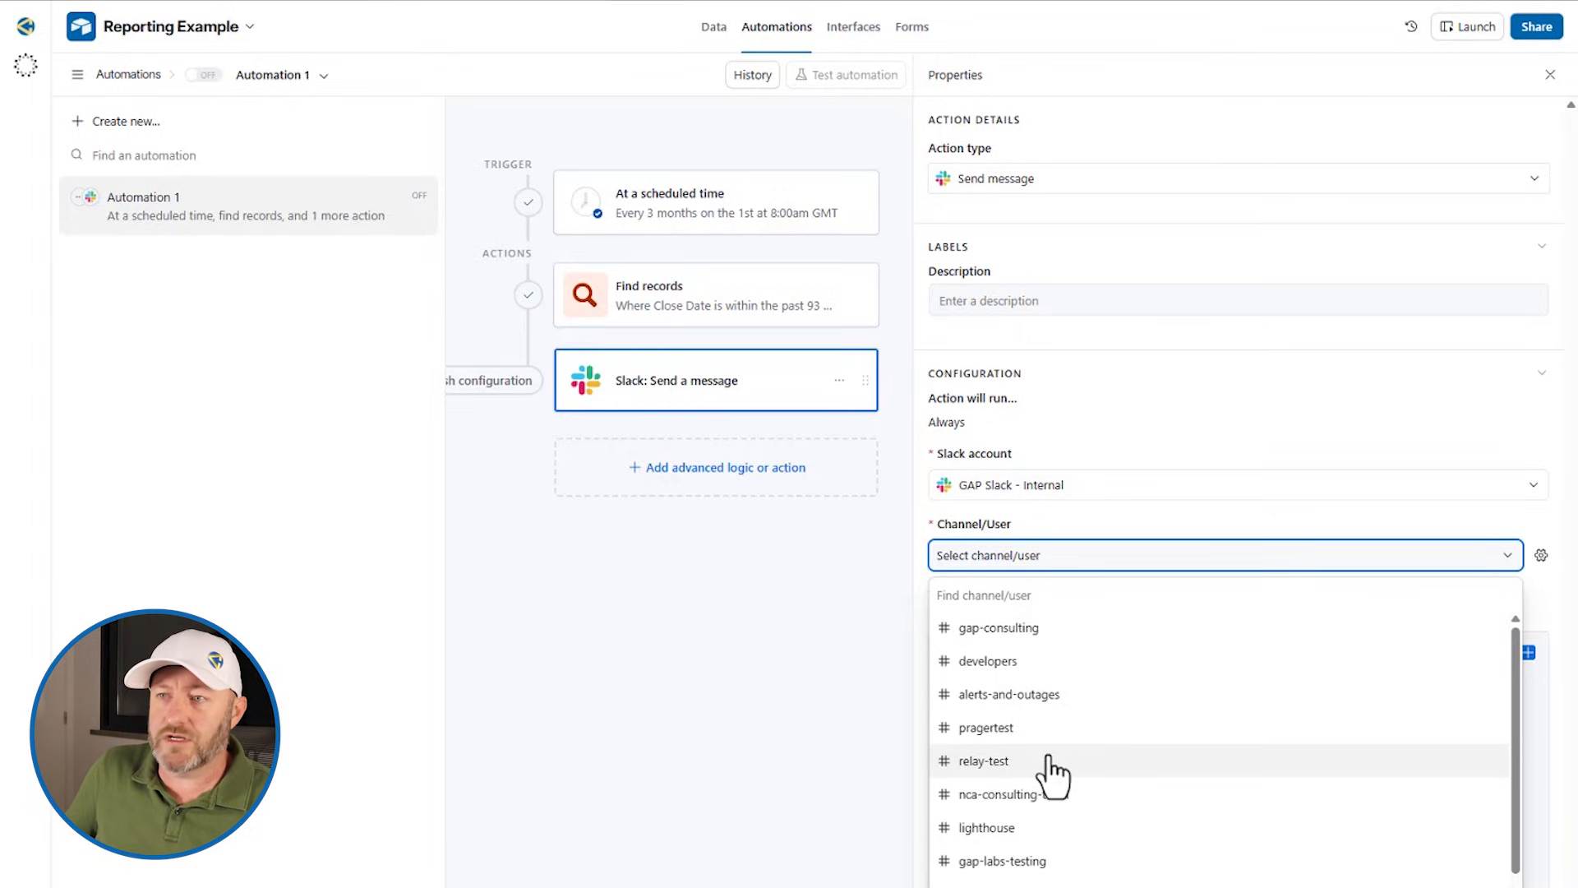
type("re")
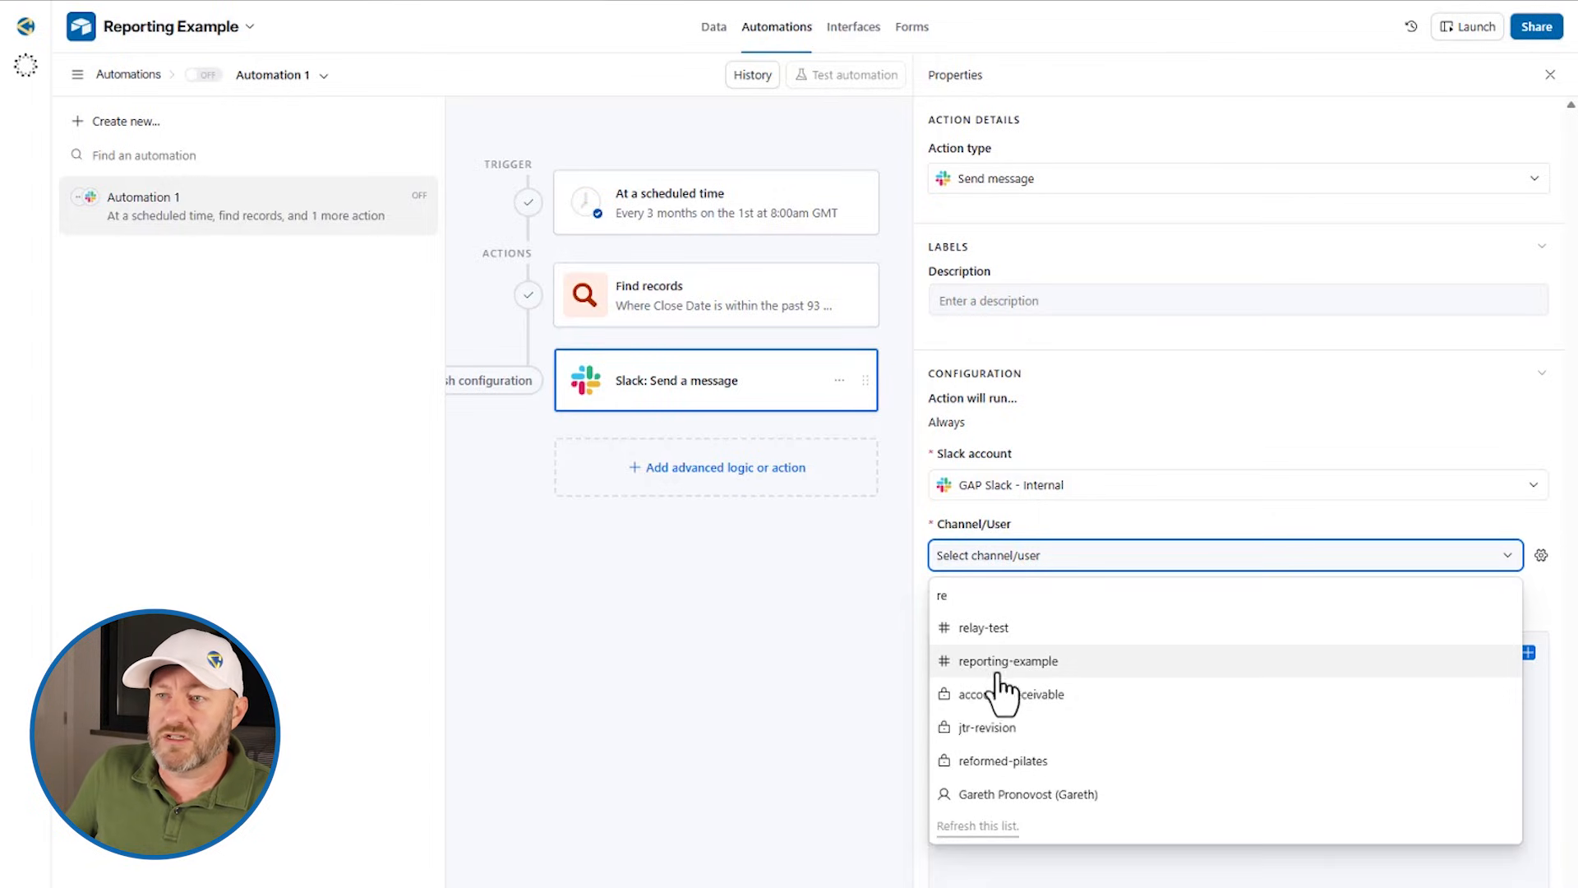
left_click(995, 671)
- Write the message "Here's the sales data for last Q:" followed by a list of the found records showing Deal Name, Deal Amount and Close Date
left_click(1003, 659)
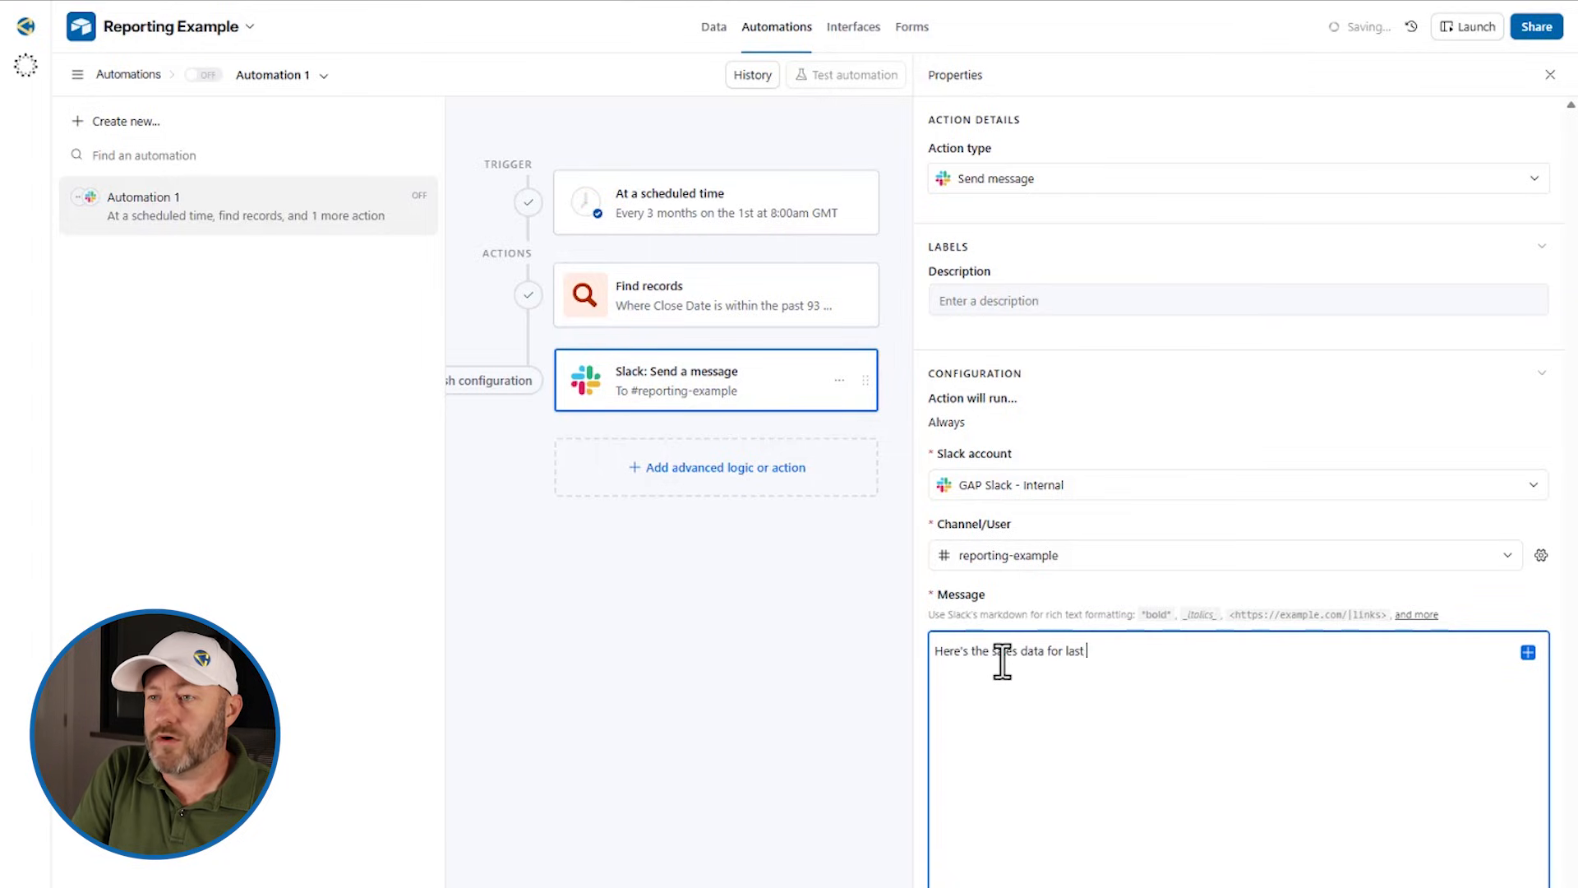
type(":")
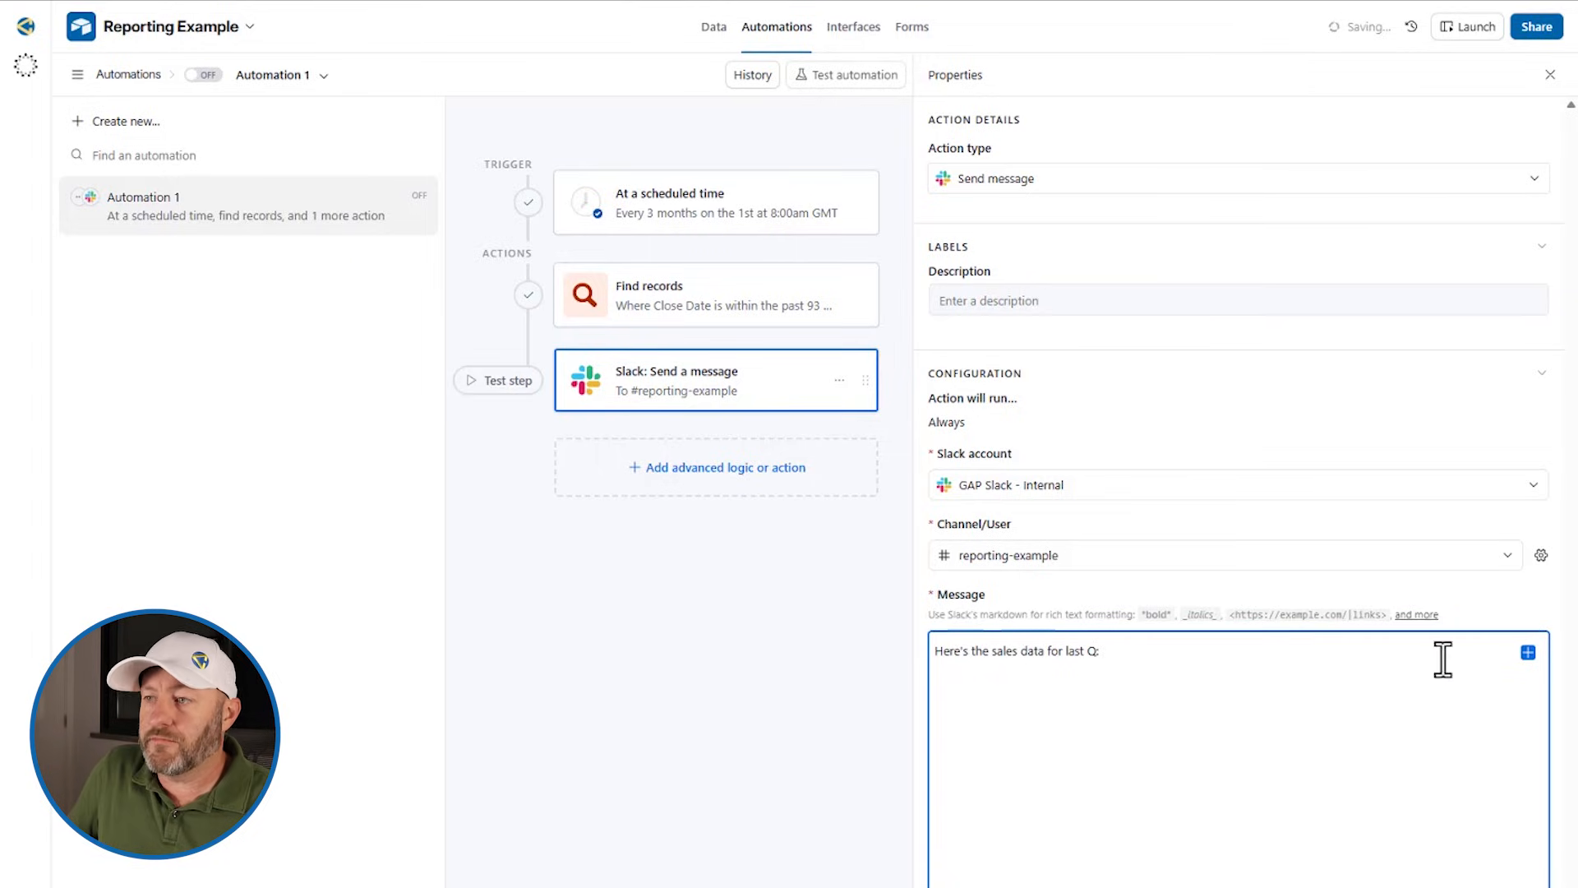
left_click(1527, 653)
left_click(1132, 778)
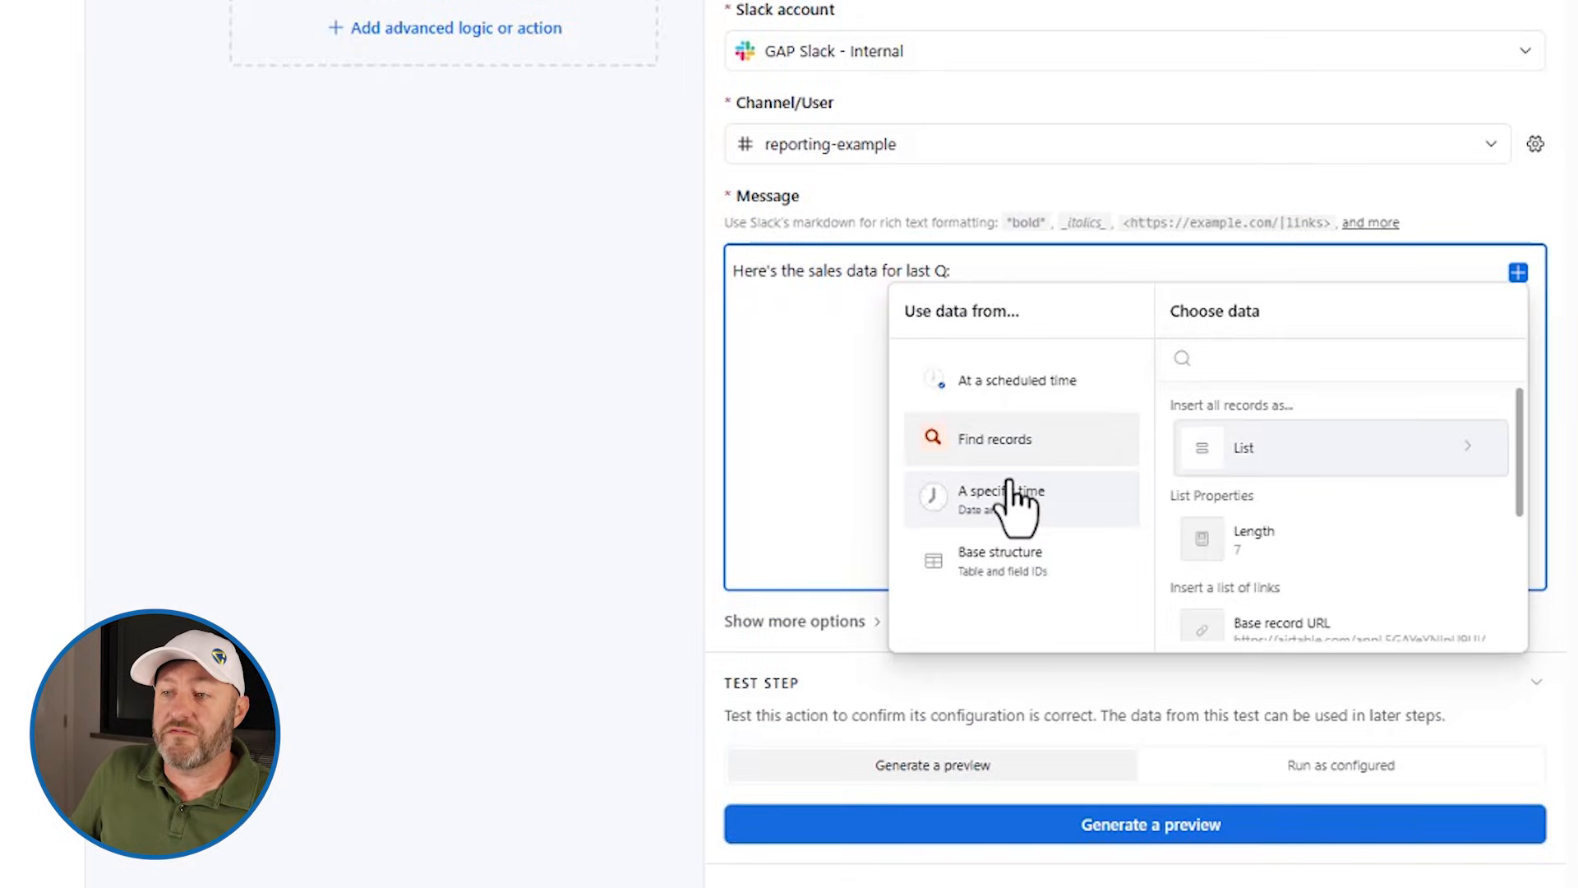
scroll(1328, 493, "down", 3)
scroll(1306, 477, "up", 2)
scroll(1313, 481, "up", 3)
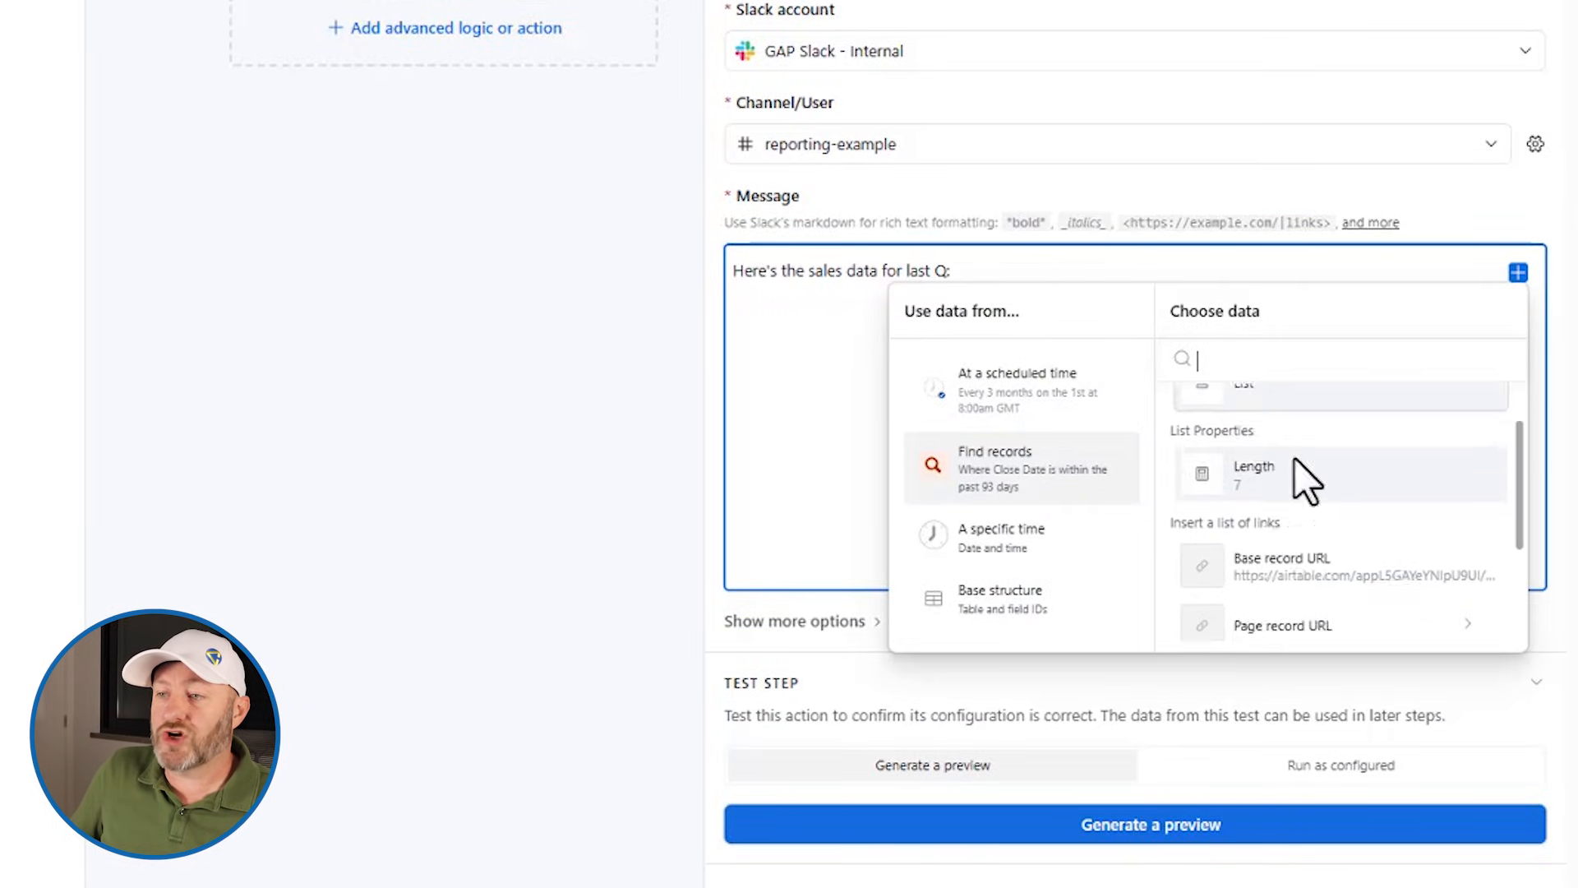
left_click(1282, 474)
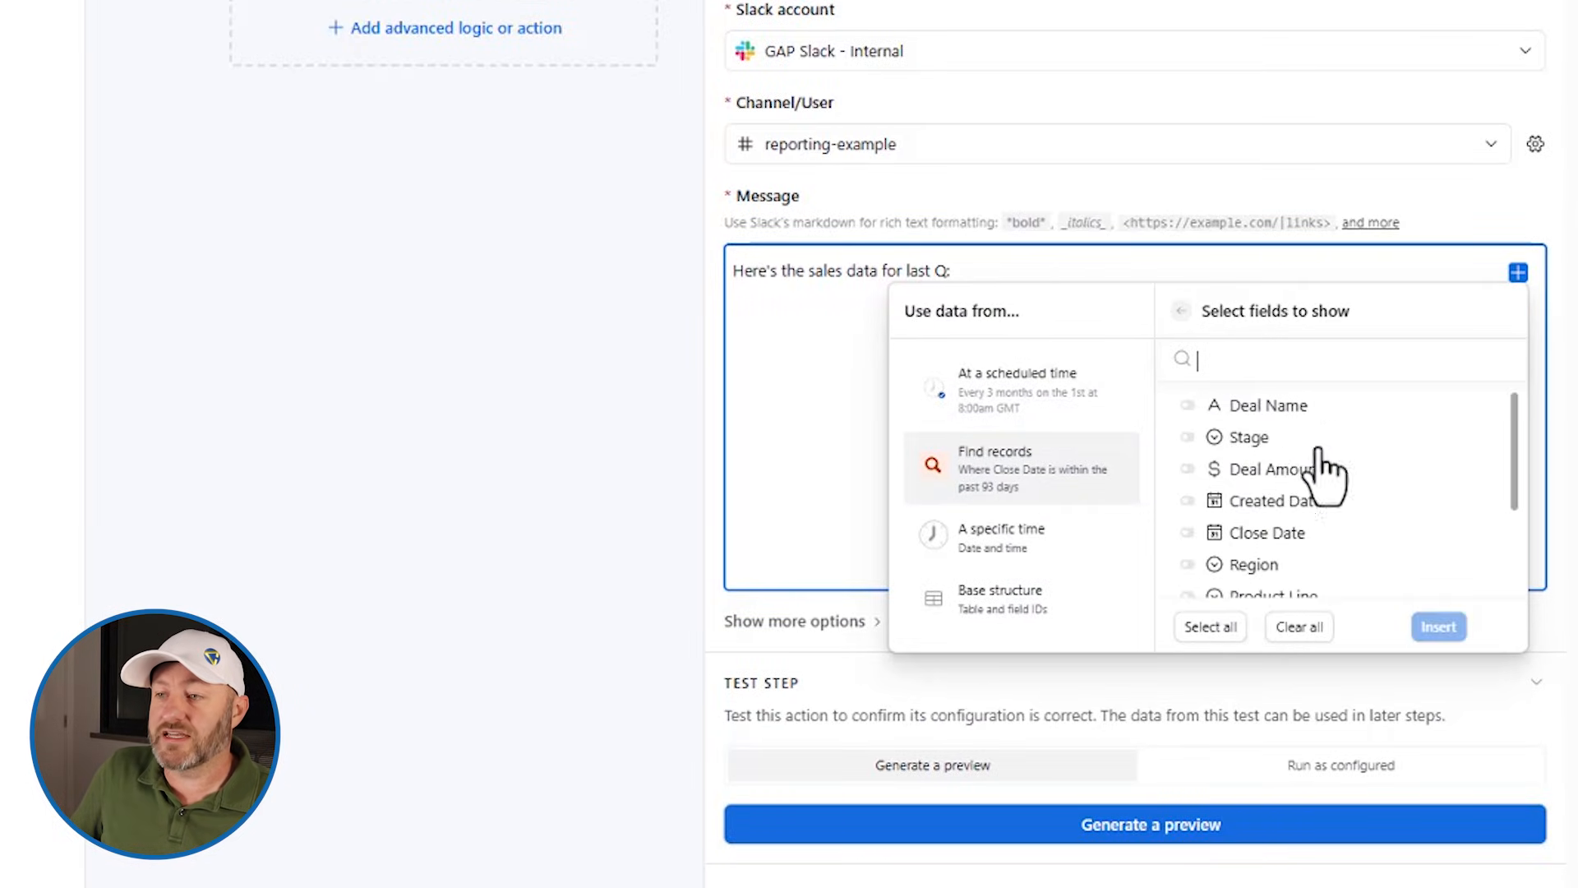
left_click(1249, 406)
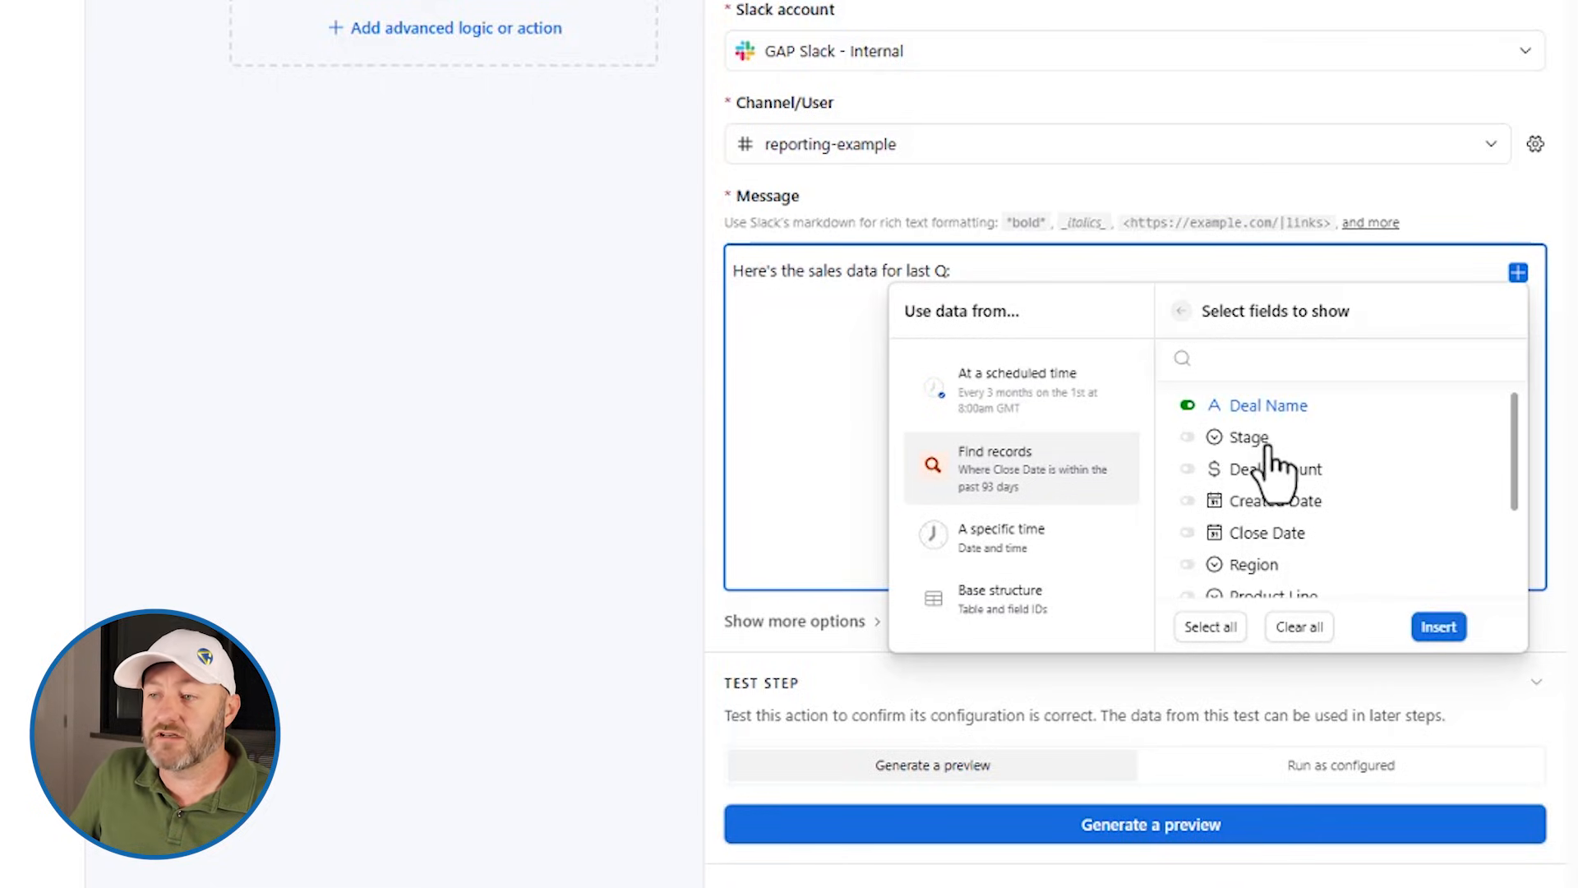
left_click(1252, 469)
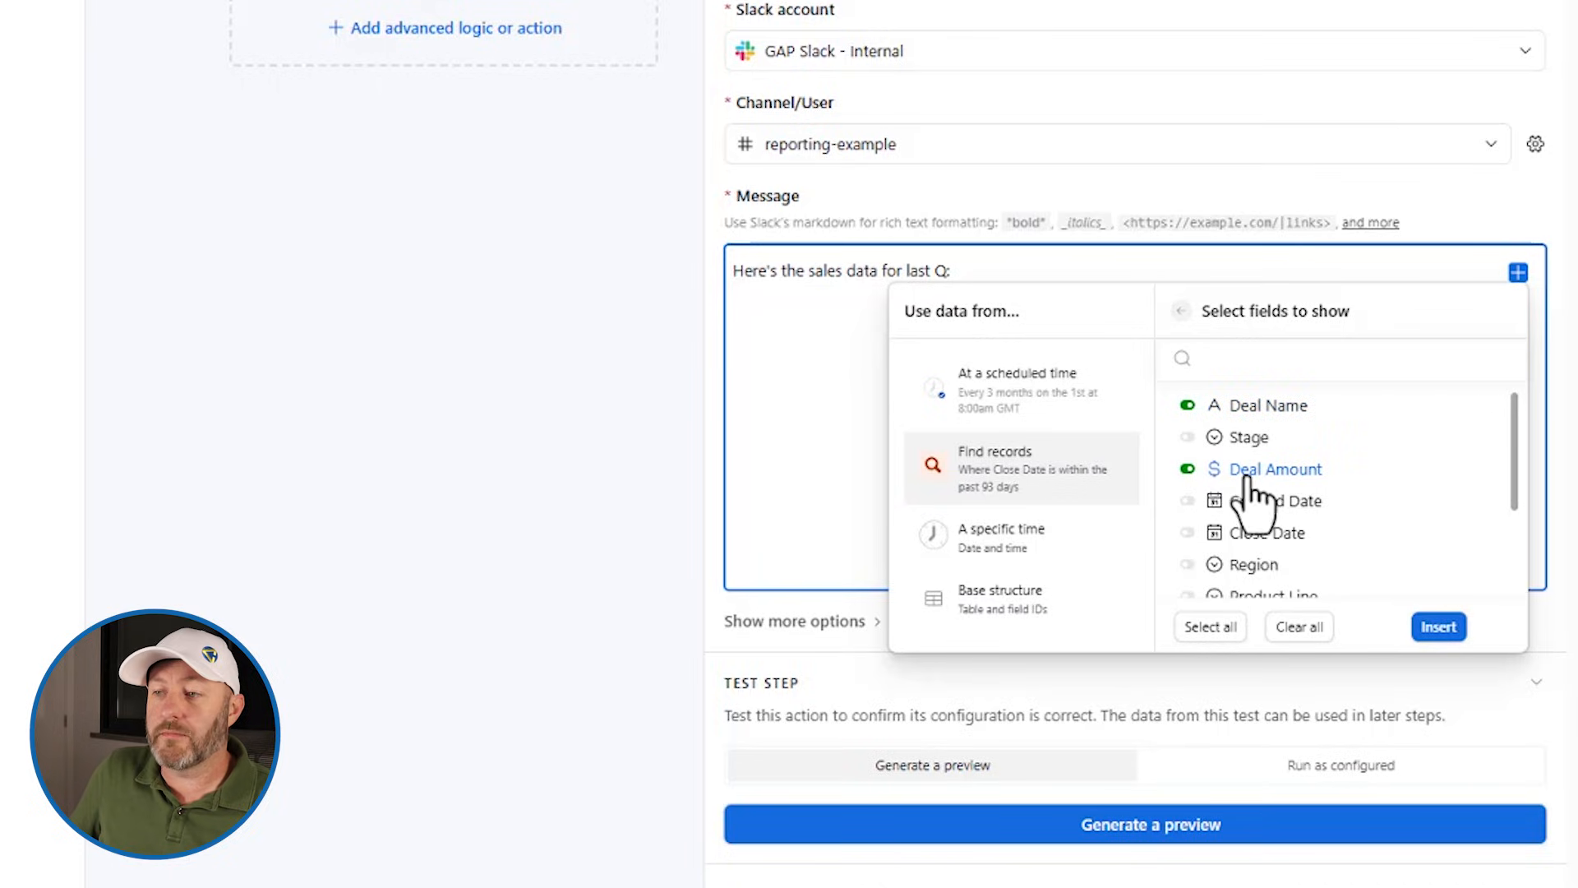
left_click(1255, 533)
scroll(1233, 493, "down", 2)
scroll(1231, 546, "up", 1)
scroll(1229, 493, "up", 2)
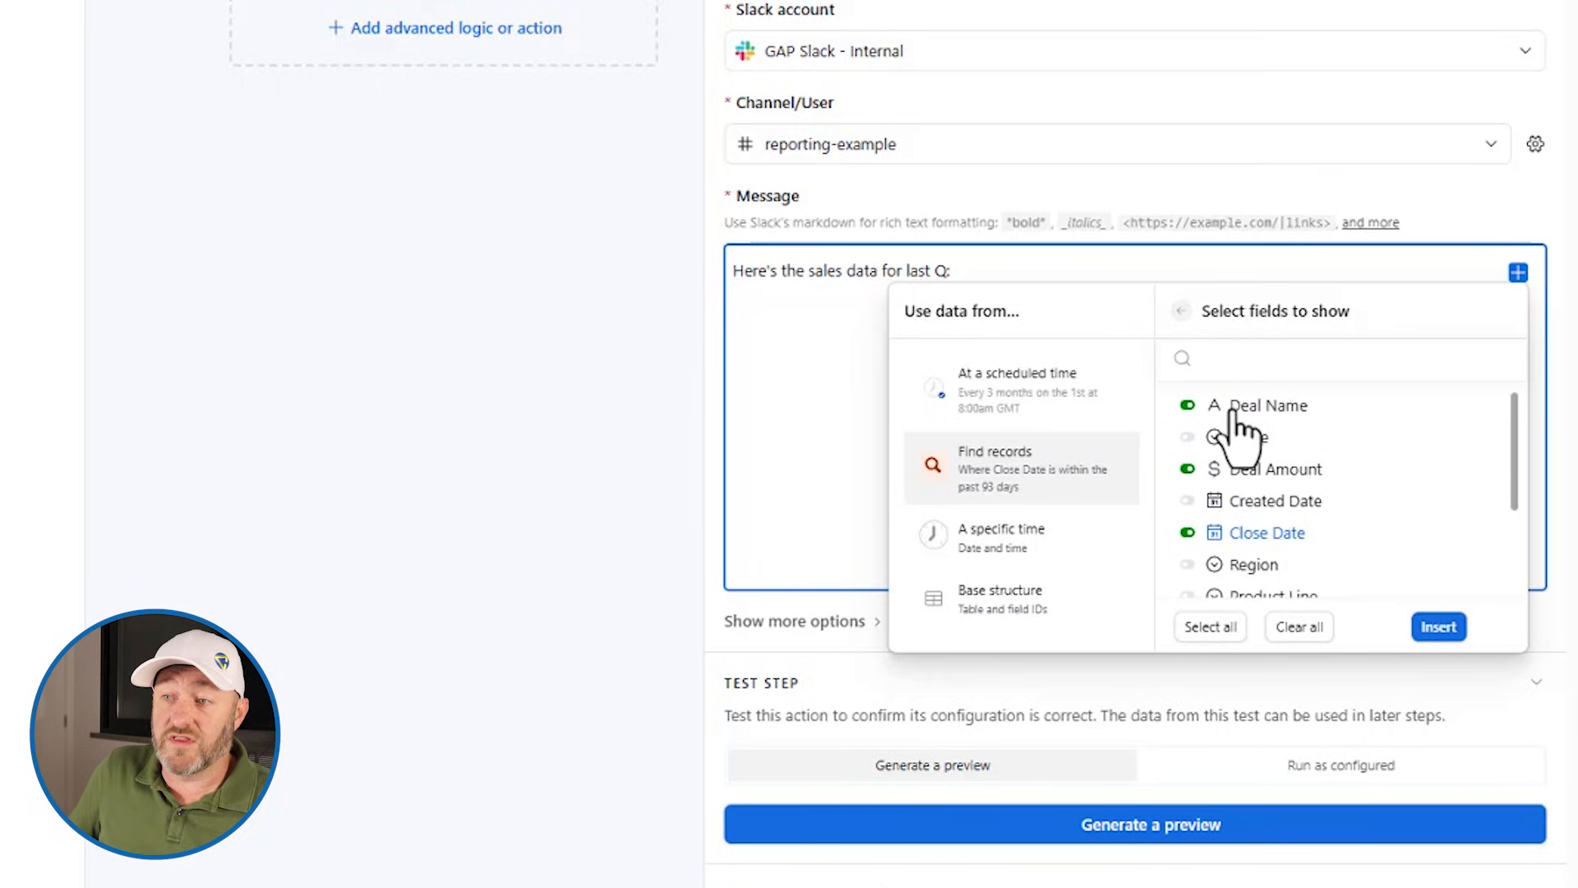
left_click(1440, 626)
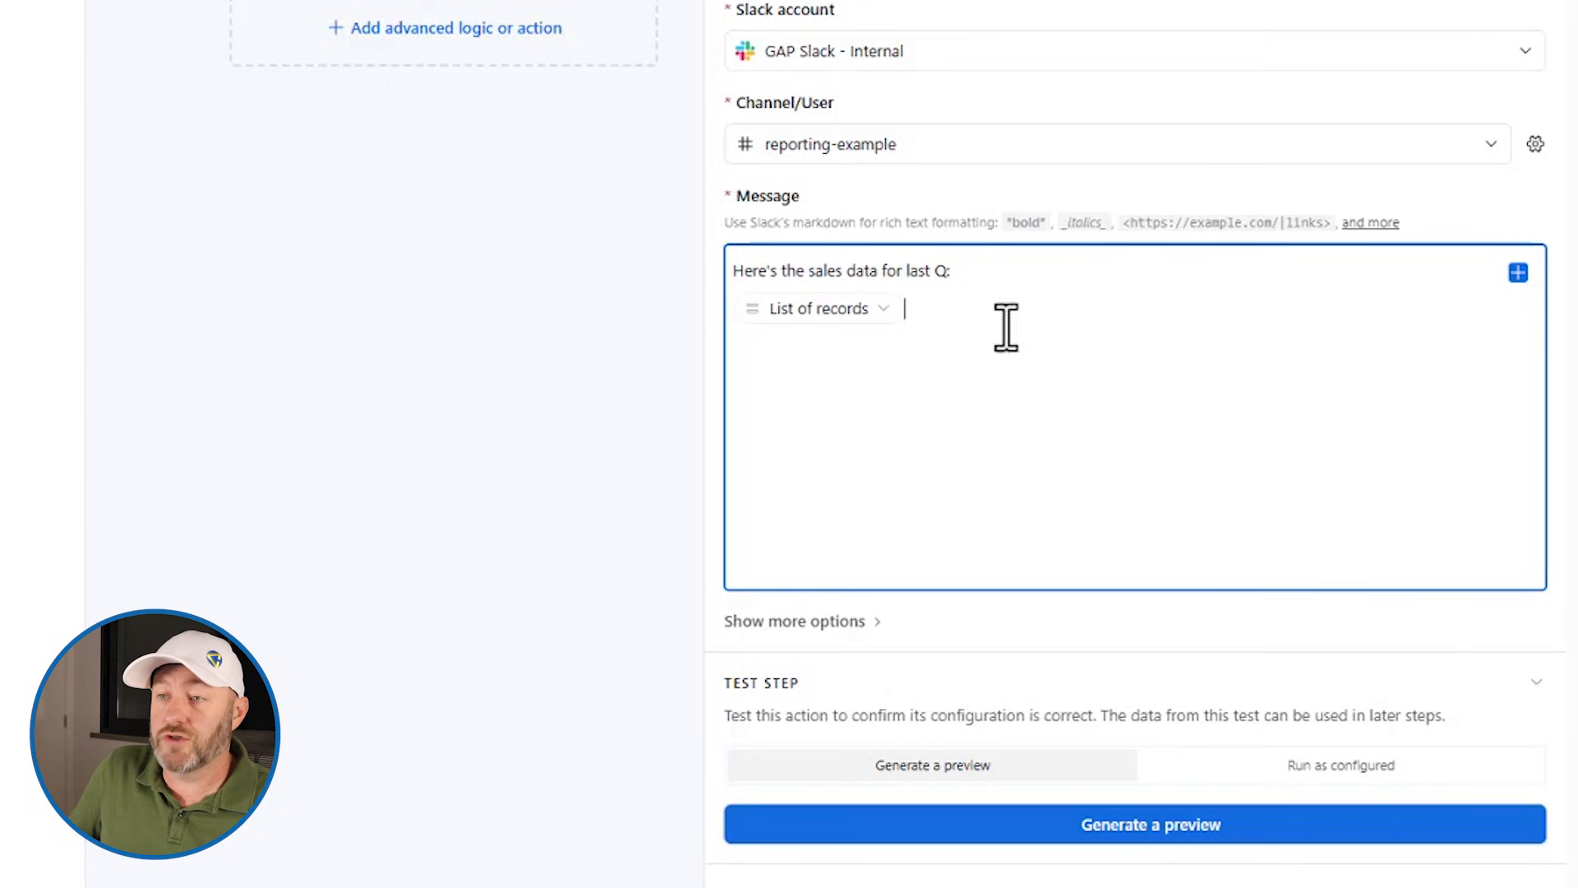
- Examine which other Find records data can be inserted into the message, including field values and the list's field options
left_click(1518, 272)
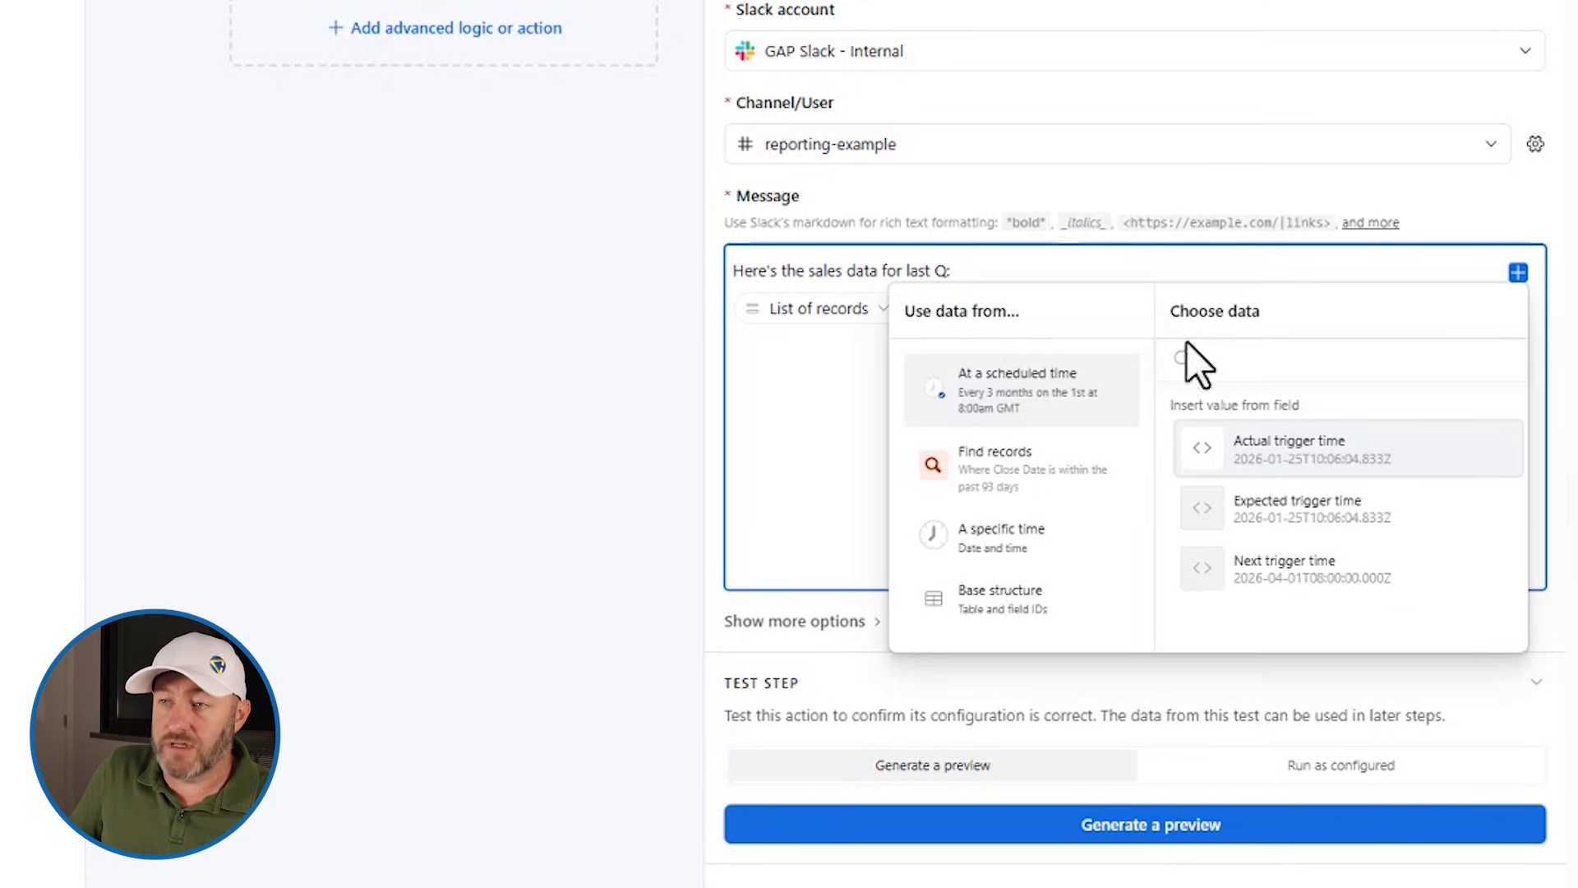
left_click(1027, 485)
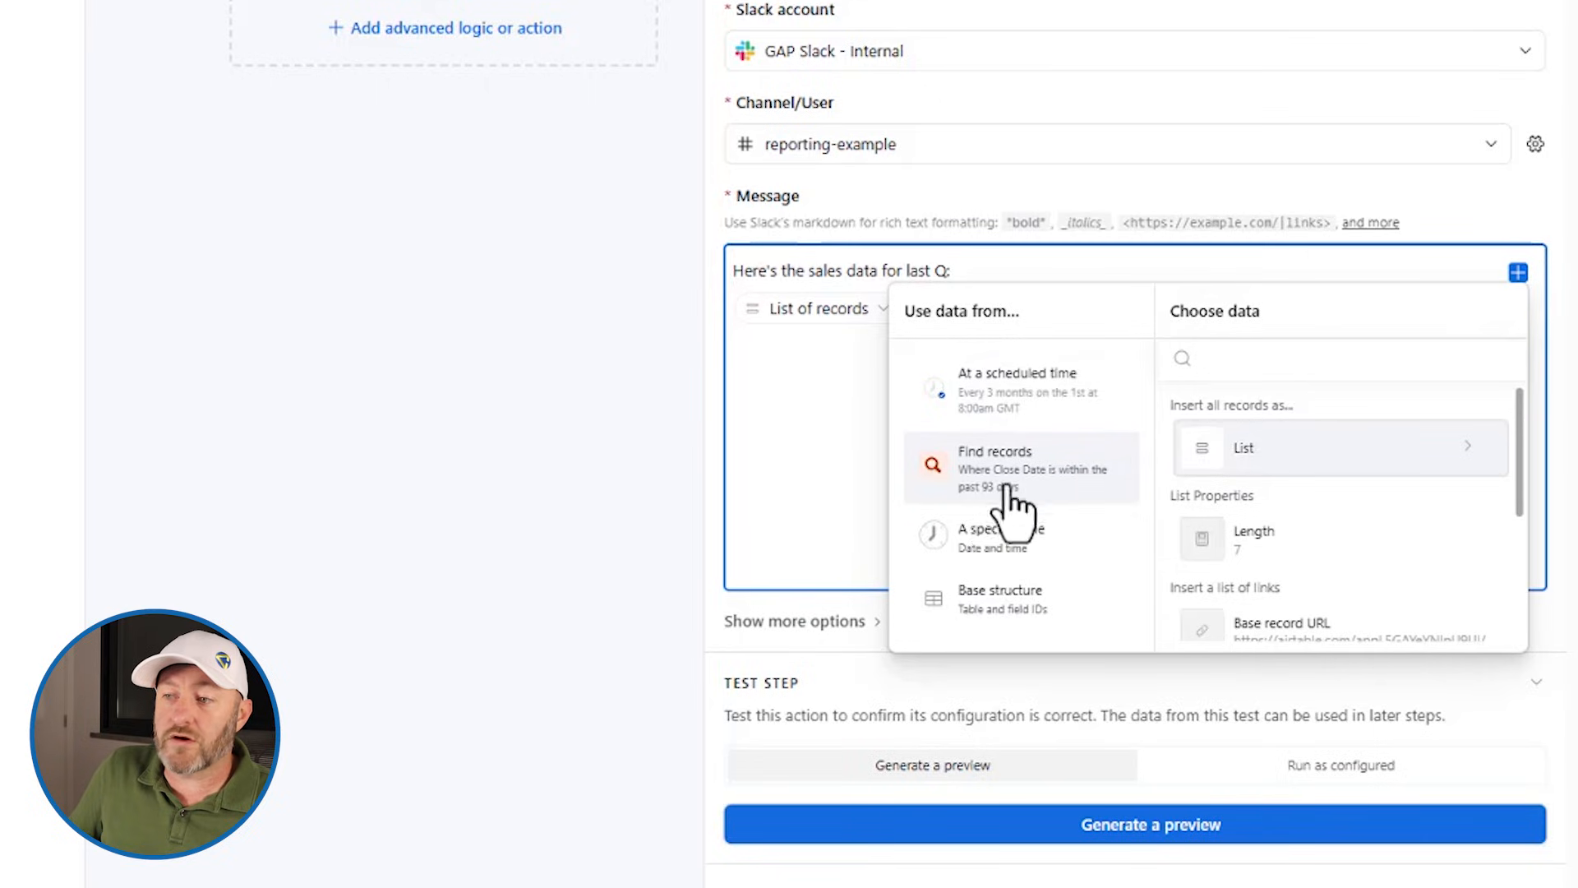
scroll(1352, 476, "down", 2)
scroll(1356, 461, "down", 3)
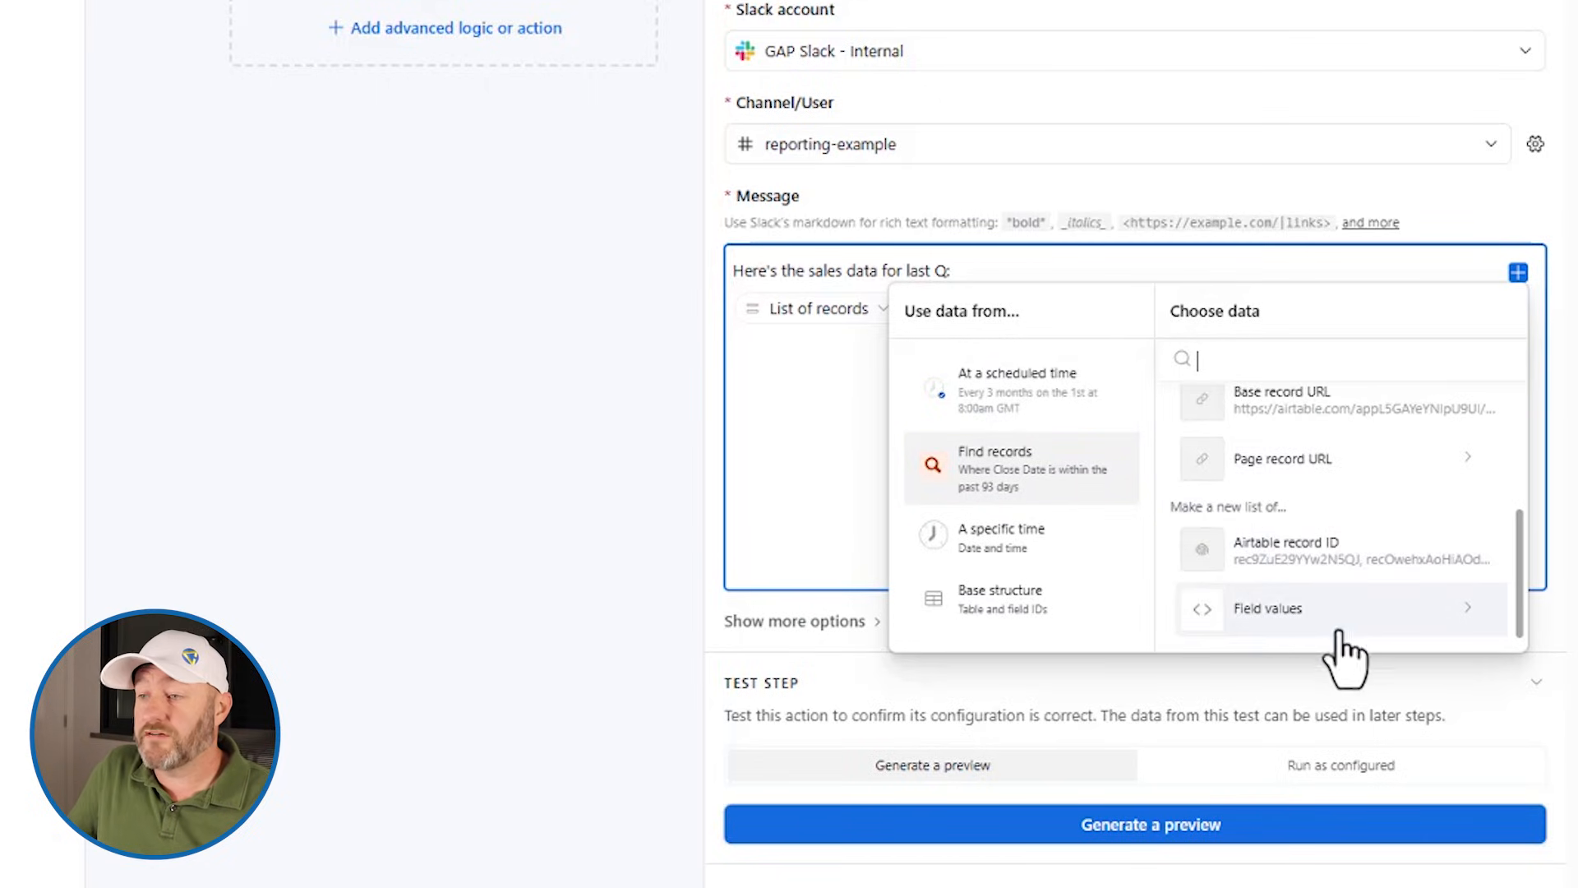
left_click(1364, 616)
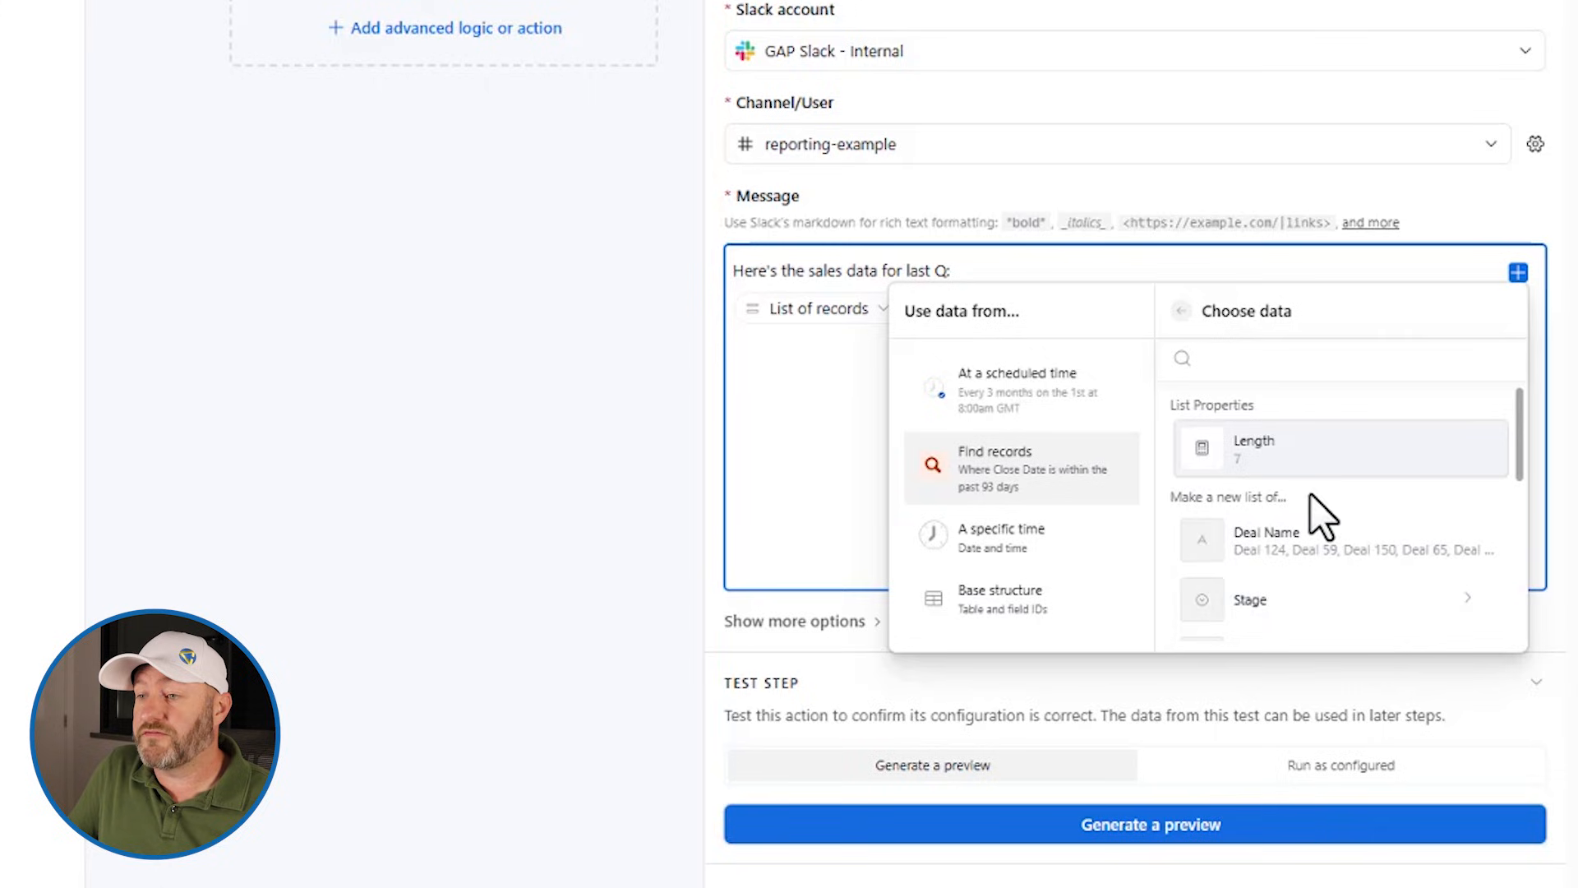
scroll(1320, 510, "down", 2)
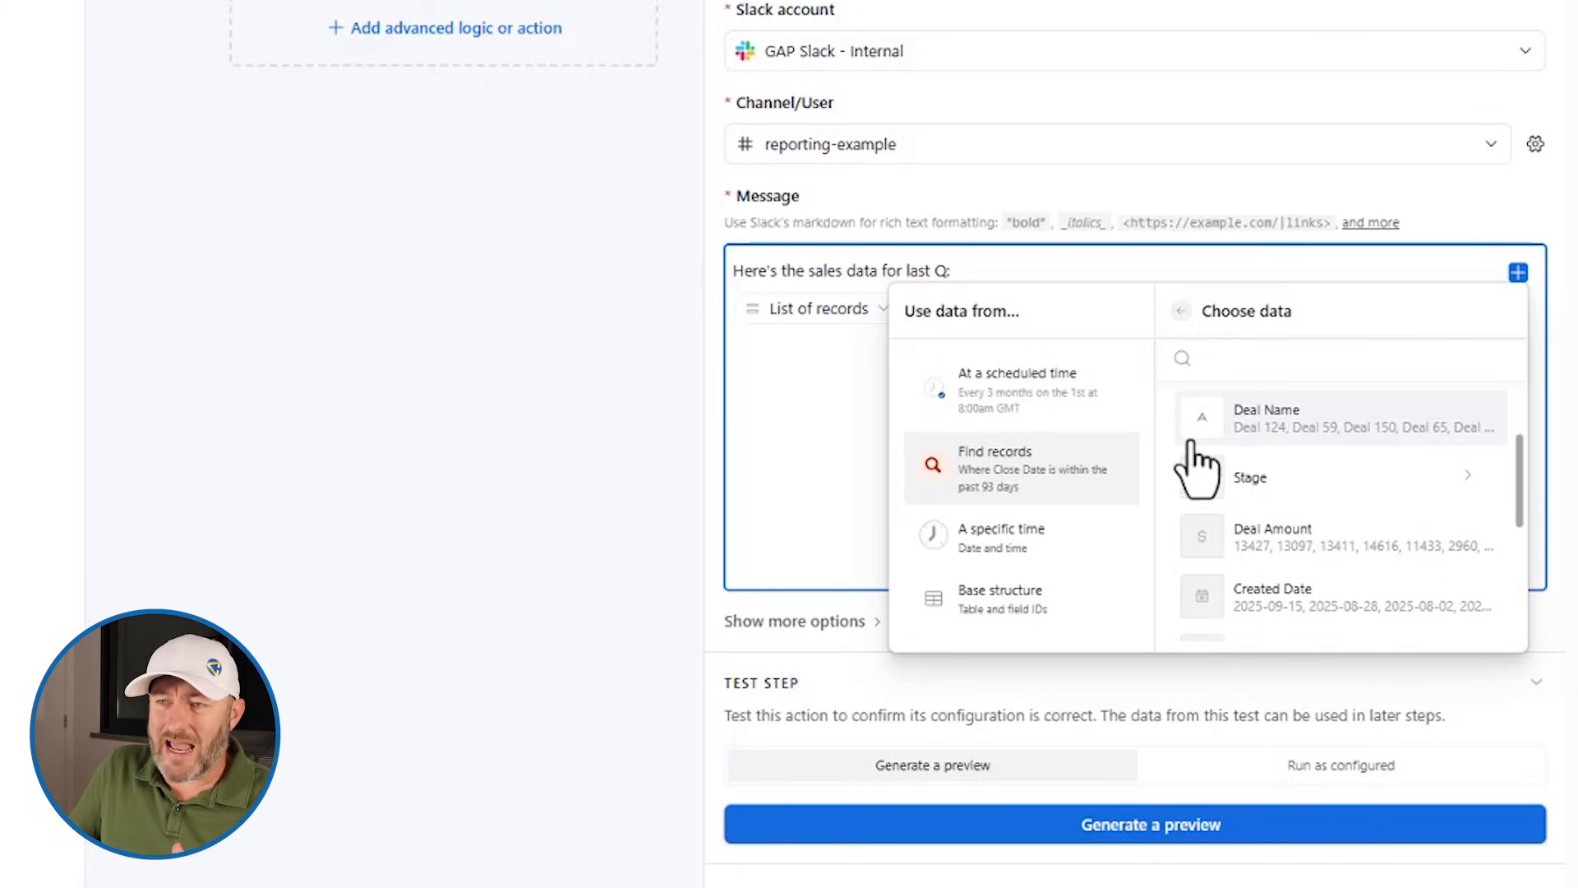
scroll(1282, 493, "up", 2)
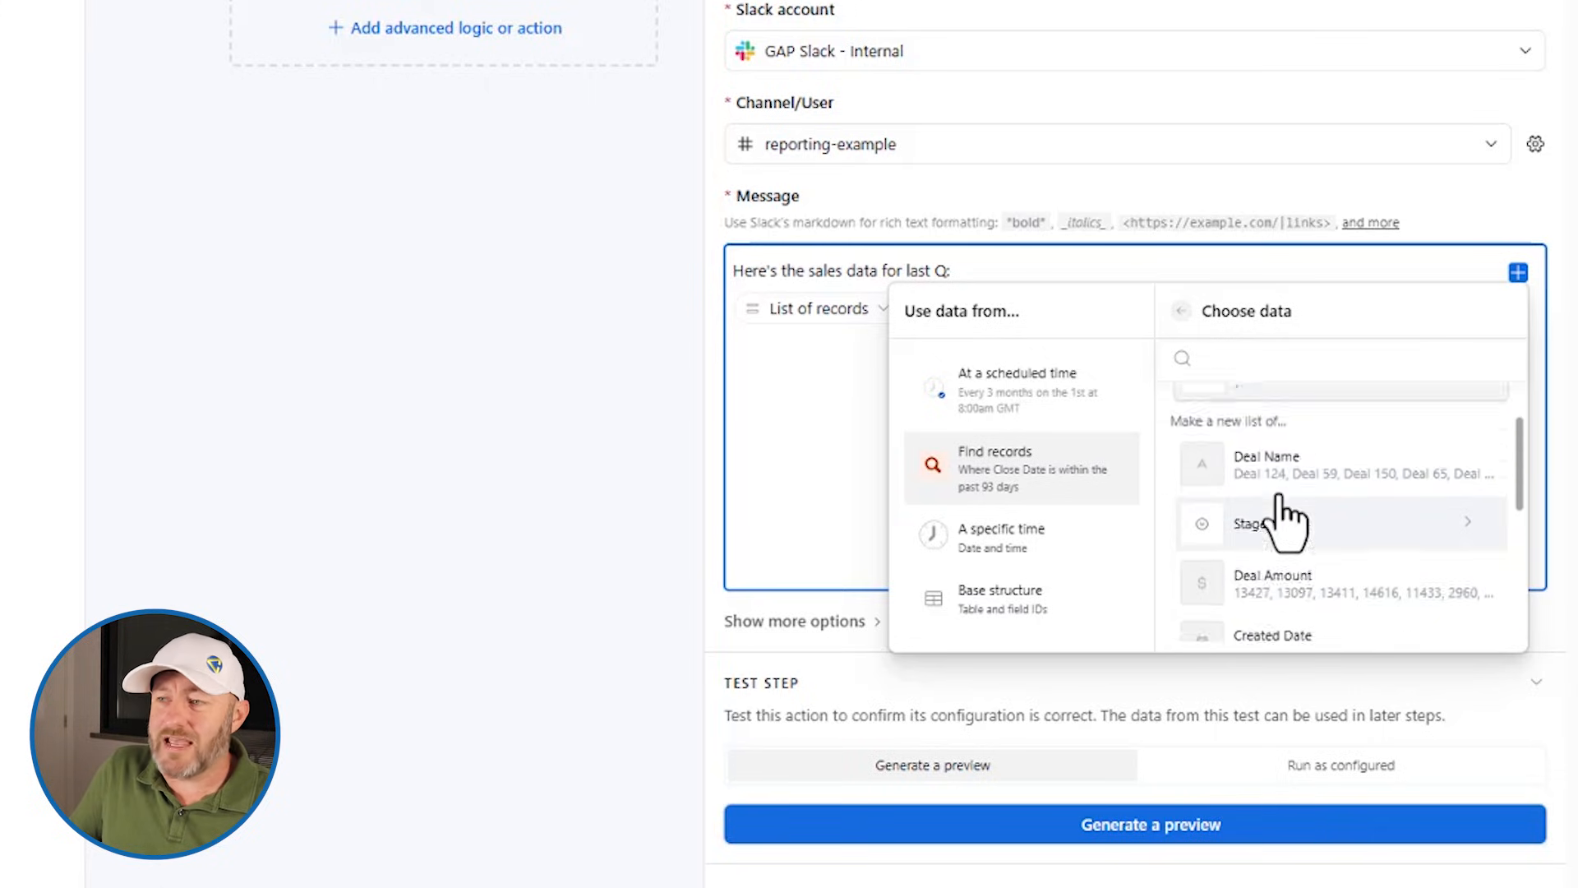
left_click(1181, 312)
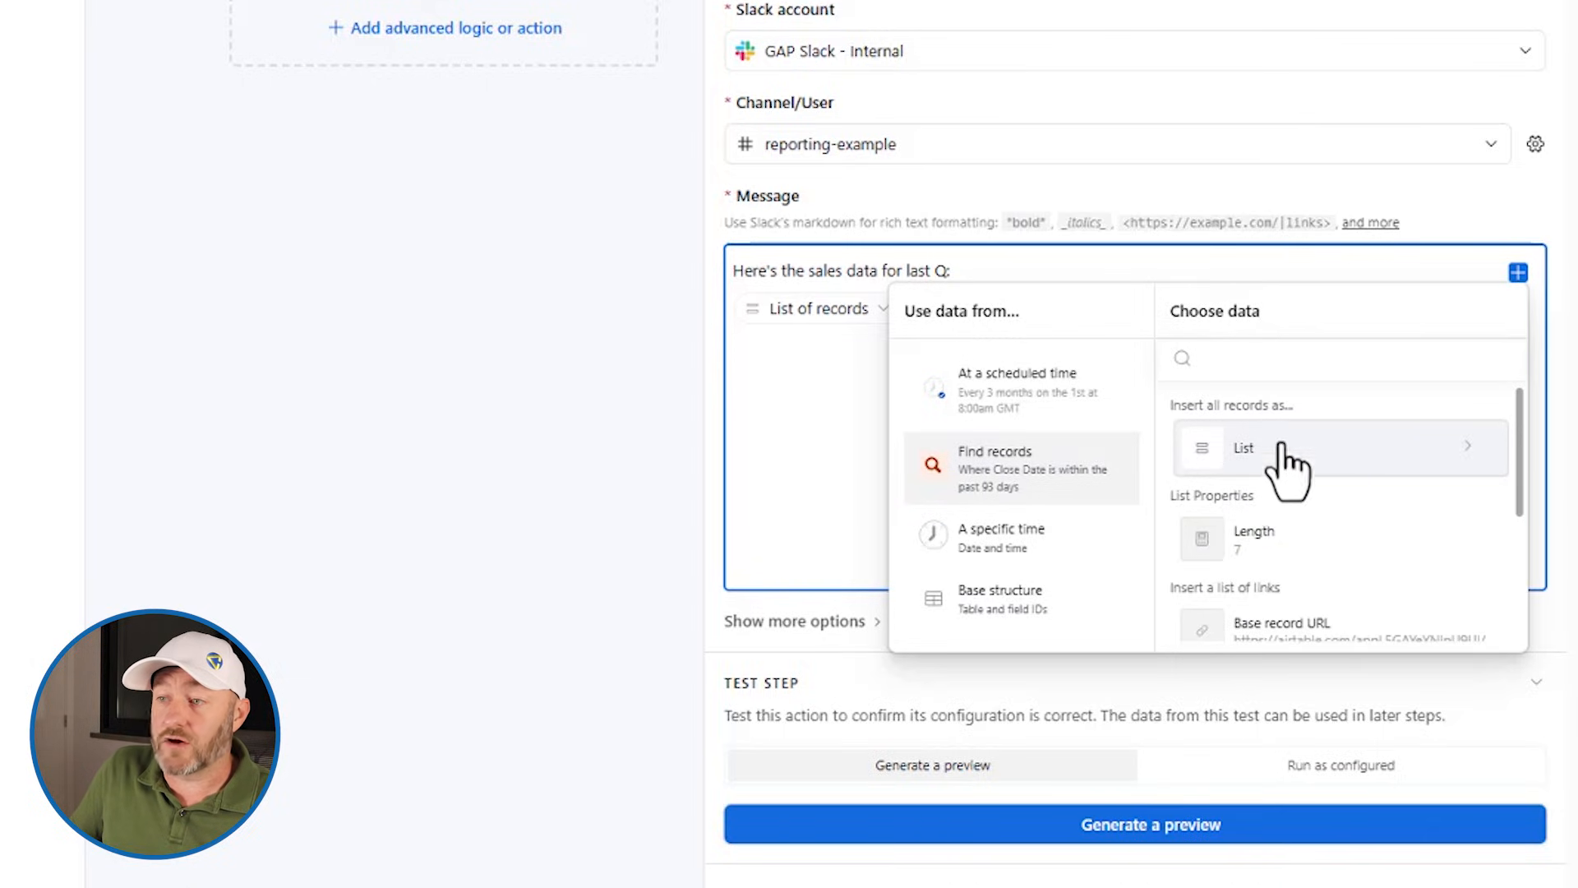
left_click(1456, 454)
scroll(1356, 482, "down", 4)
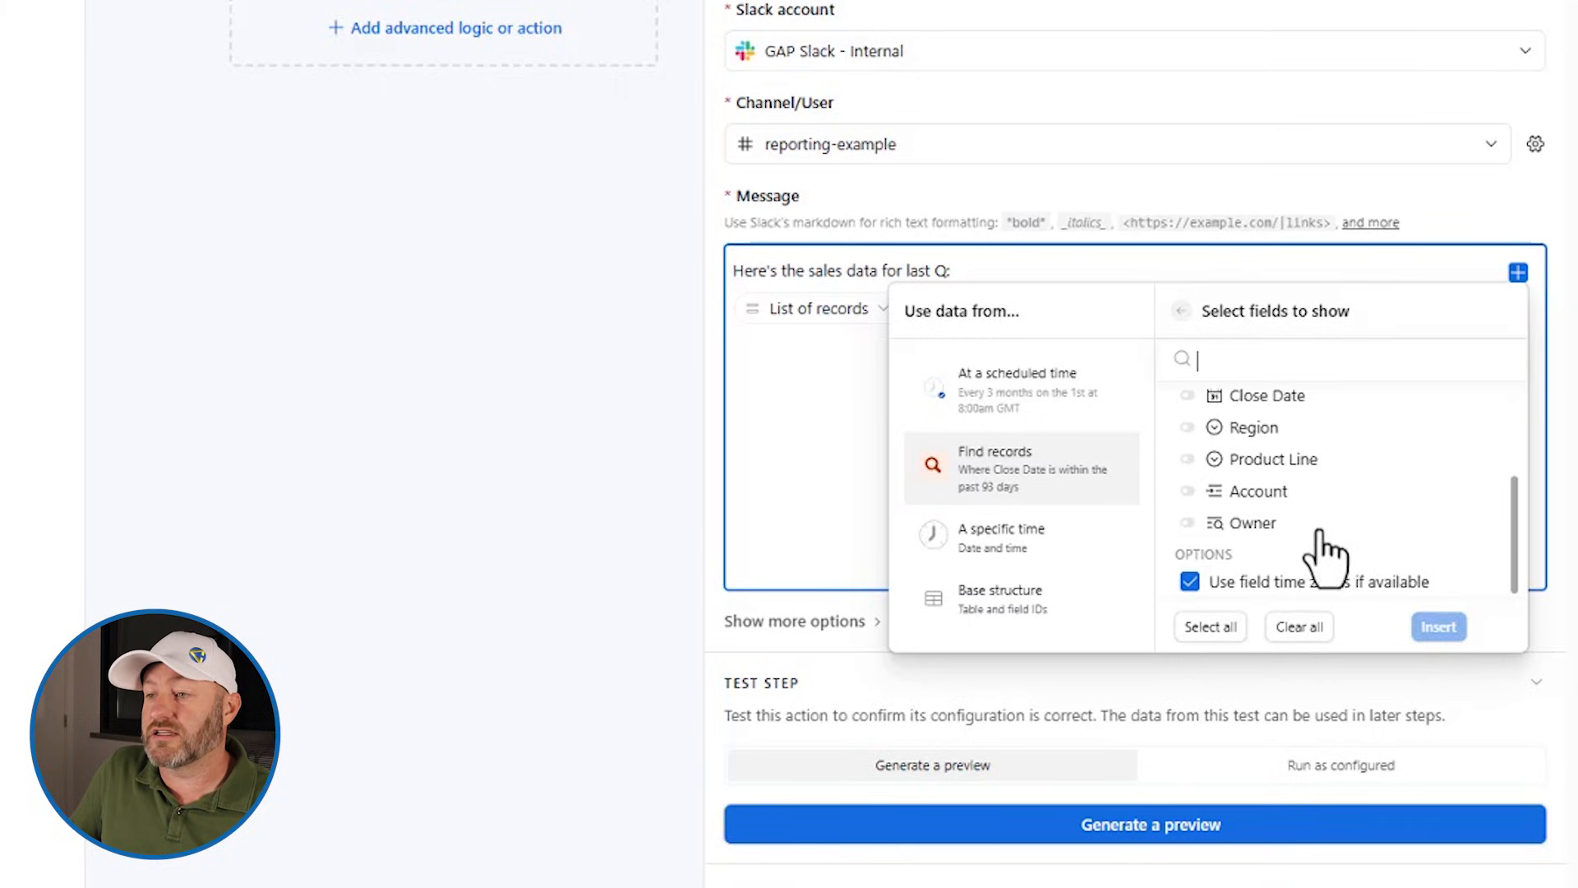
scroll(1323, 557, "up", 4)
left_click(1391, 256)
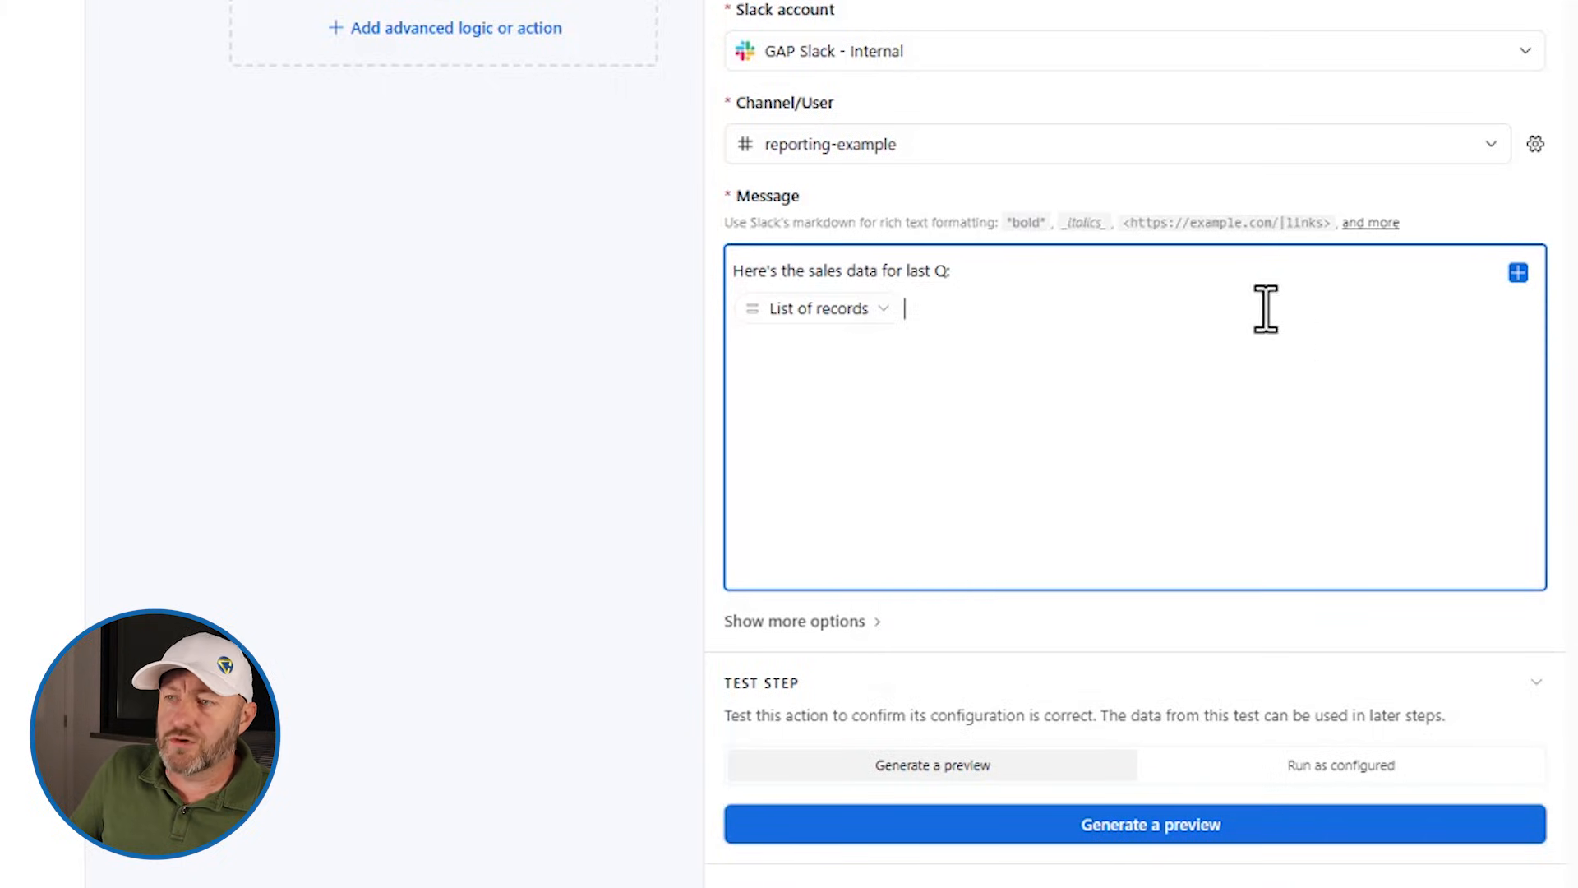
- Generate a preview of the Slack message and run the action as configured to send it
left_click(1072, 830)
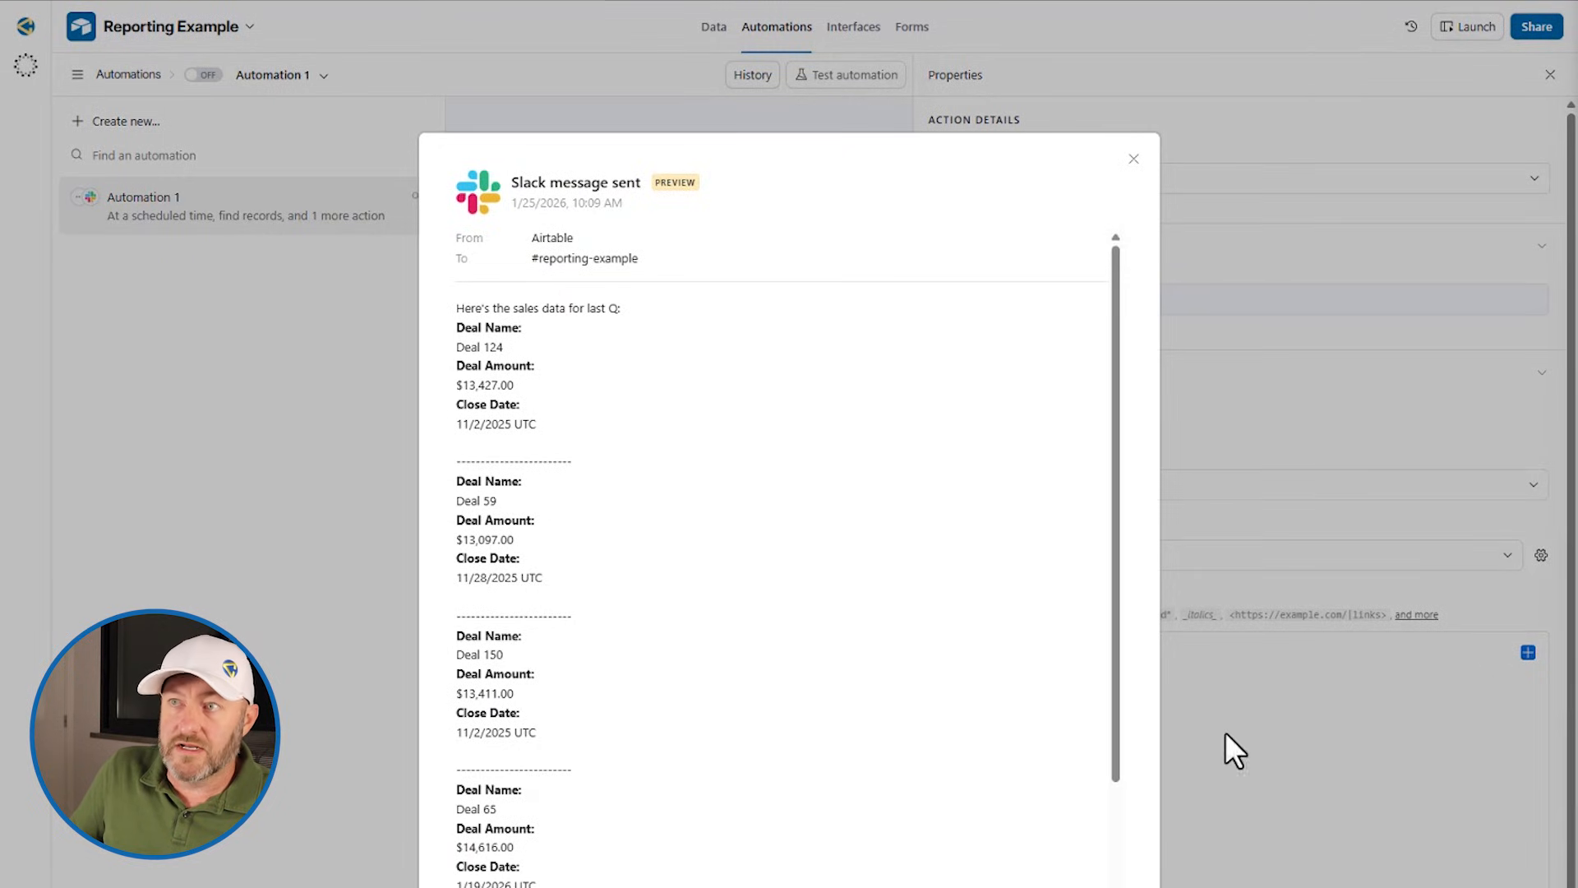
left_click(1135, 160)
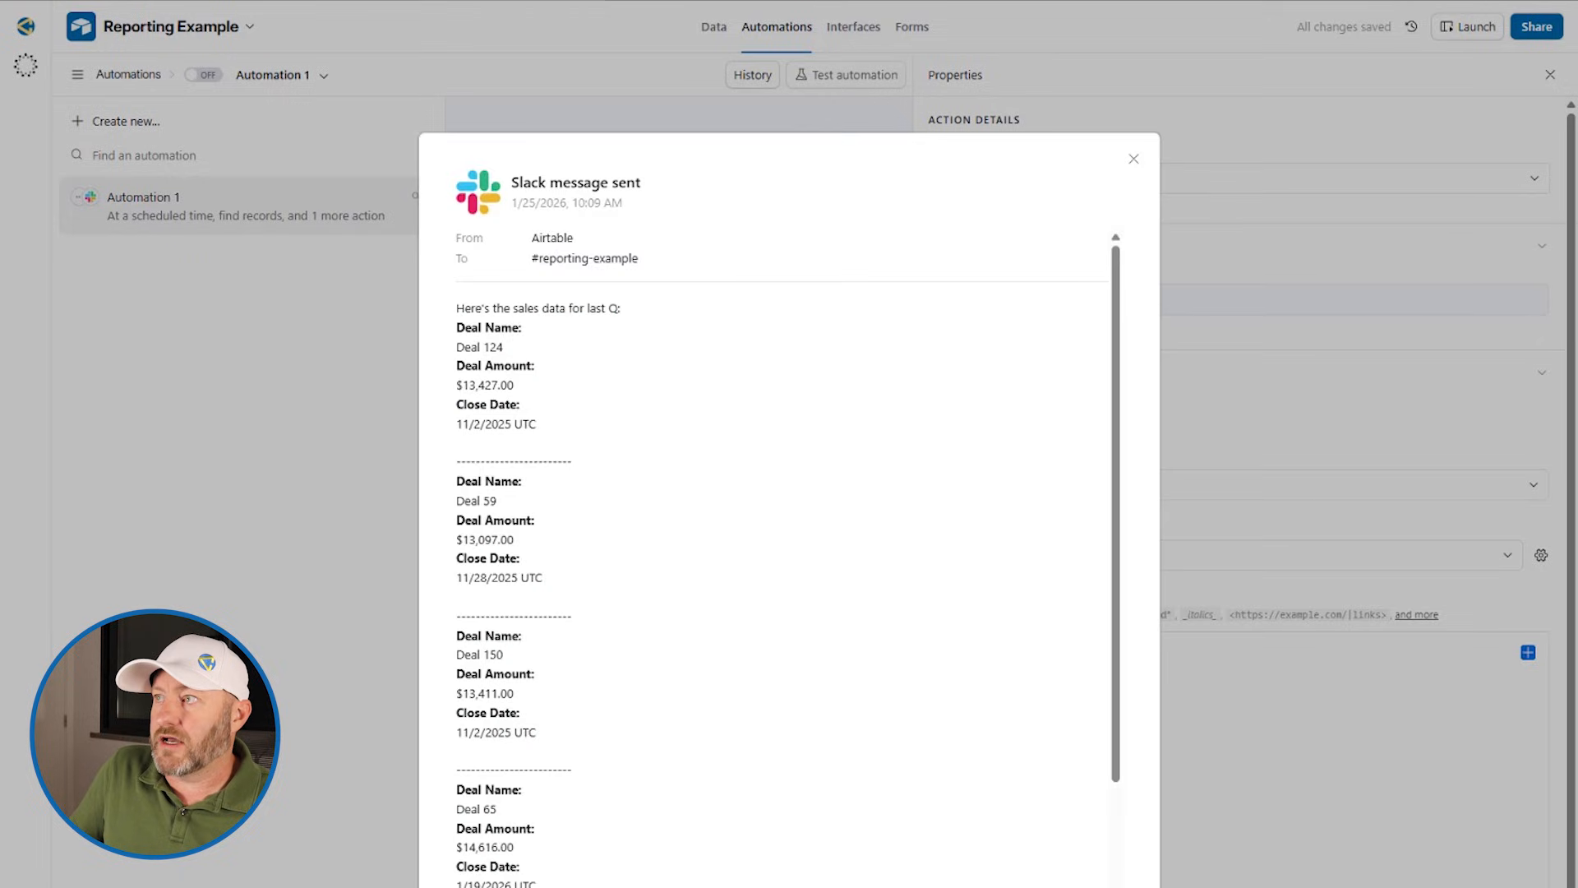
- Switch to Slack and review the sales data message posted in the reporting-example channel
key("alt+Tab")
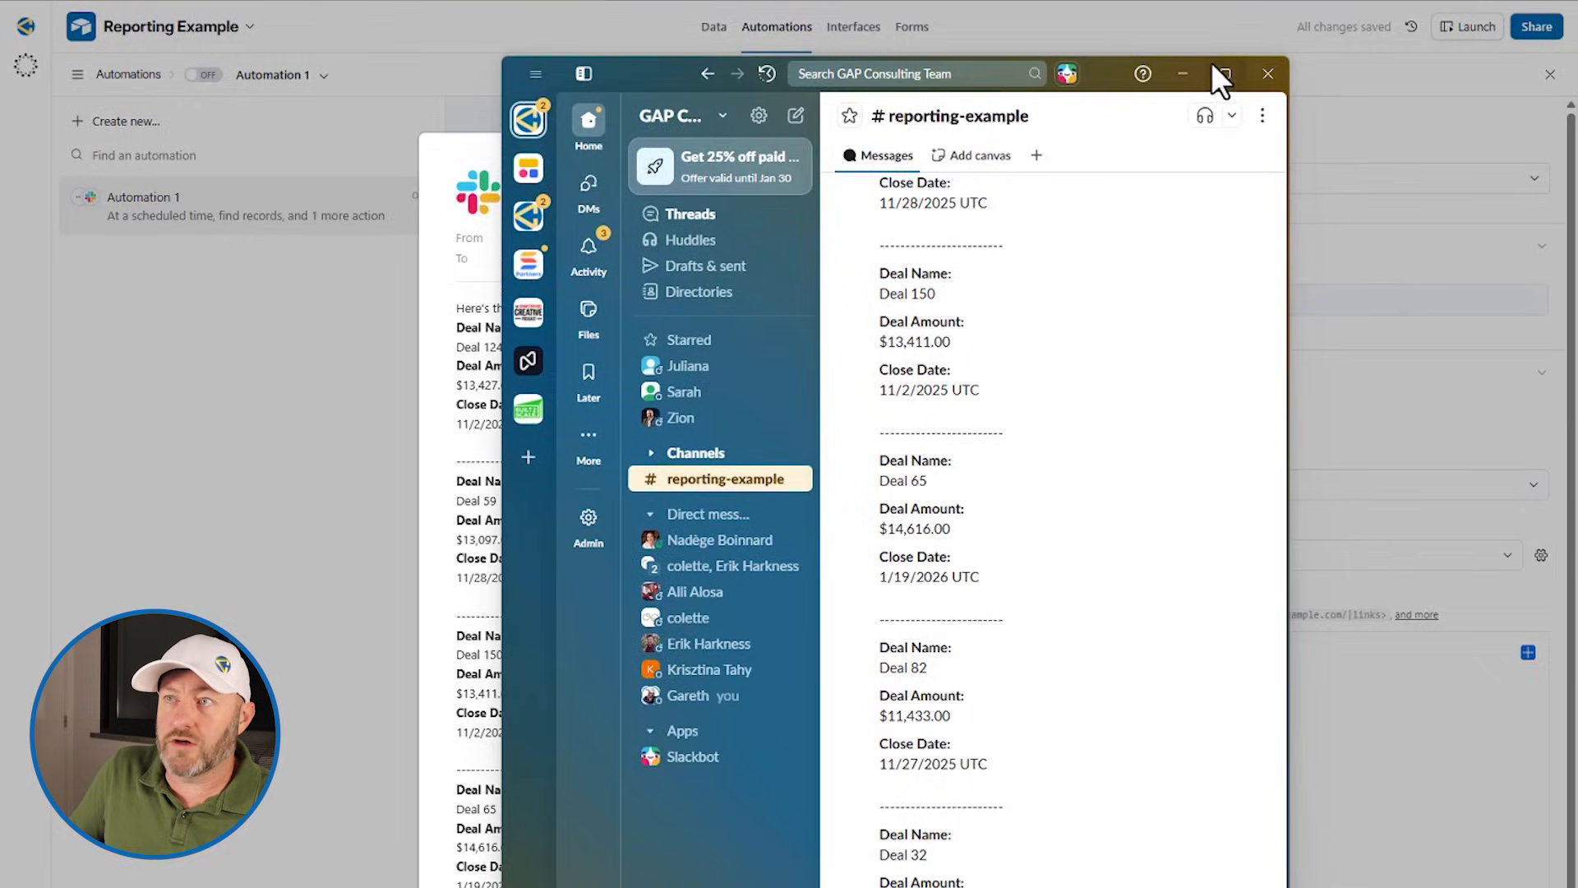
scroll(1003, 478, "up", 10)
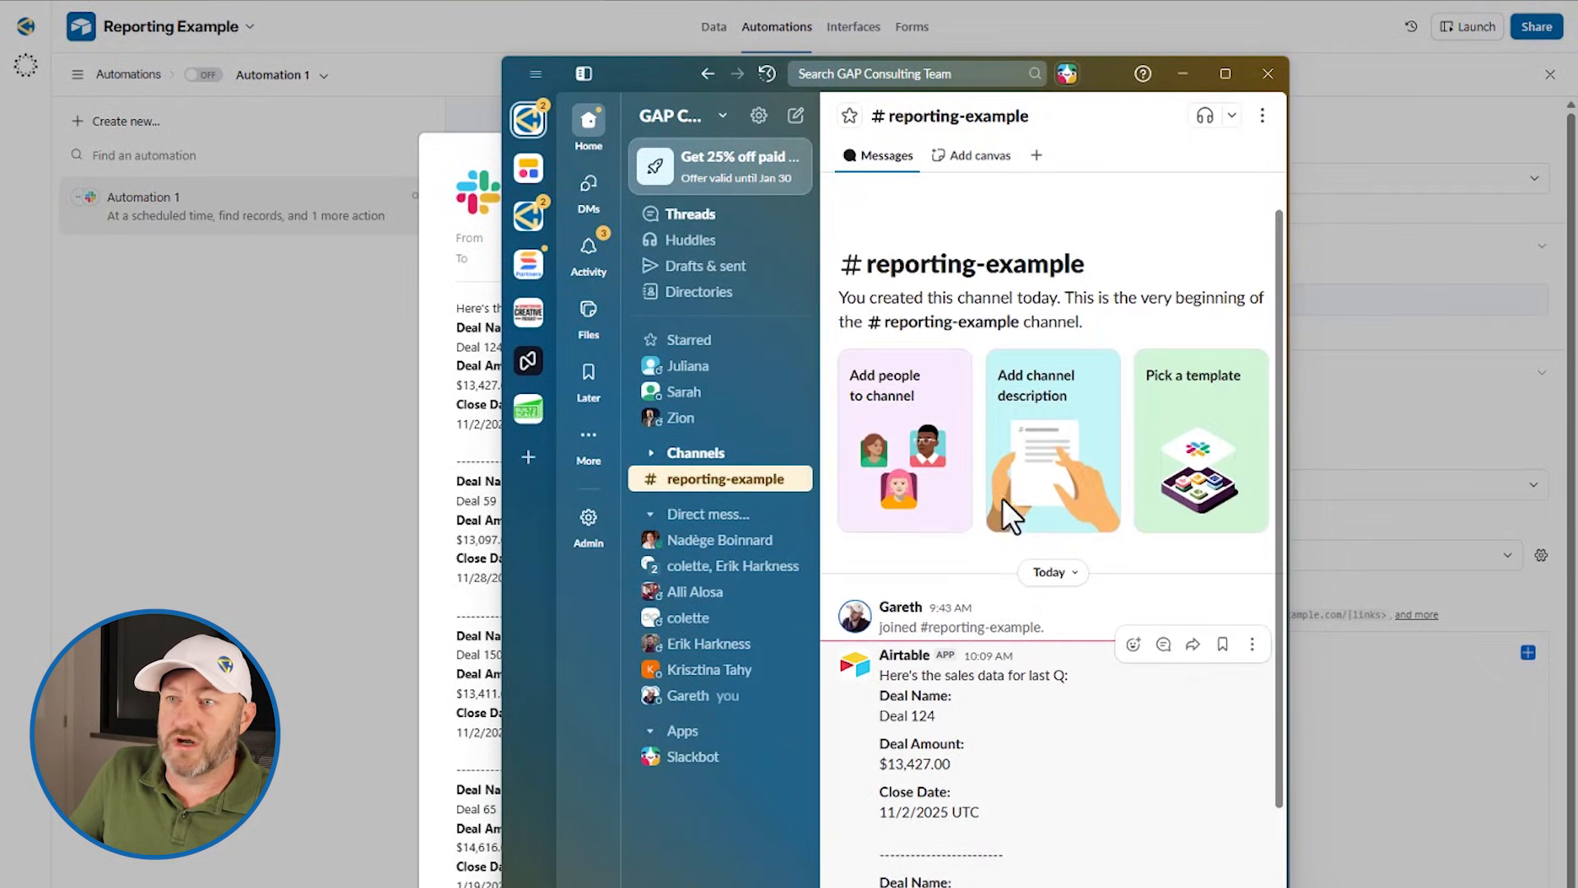
scroll(962, 575, "down", 1)
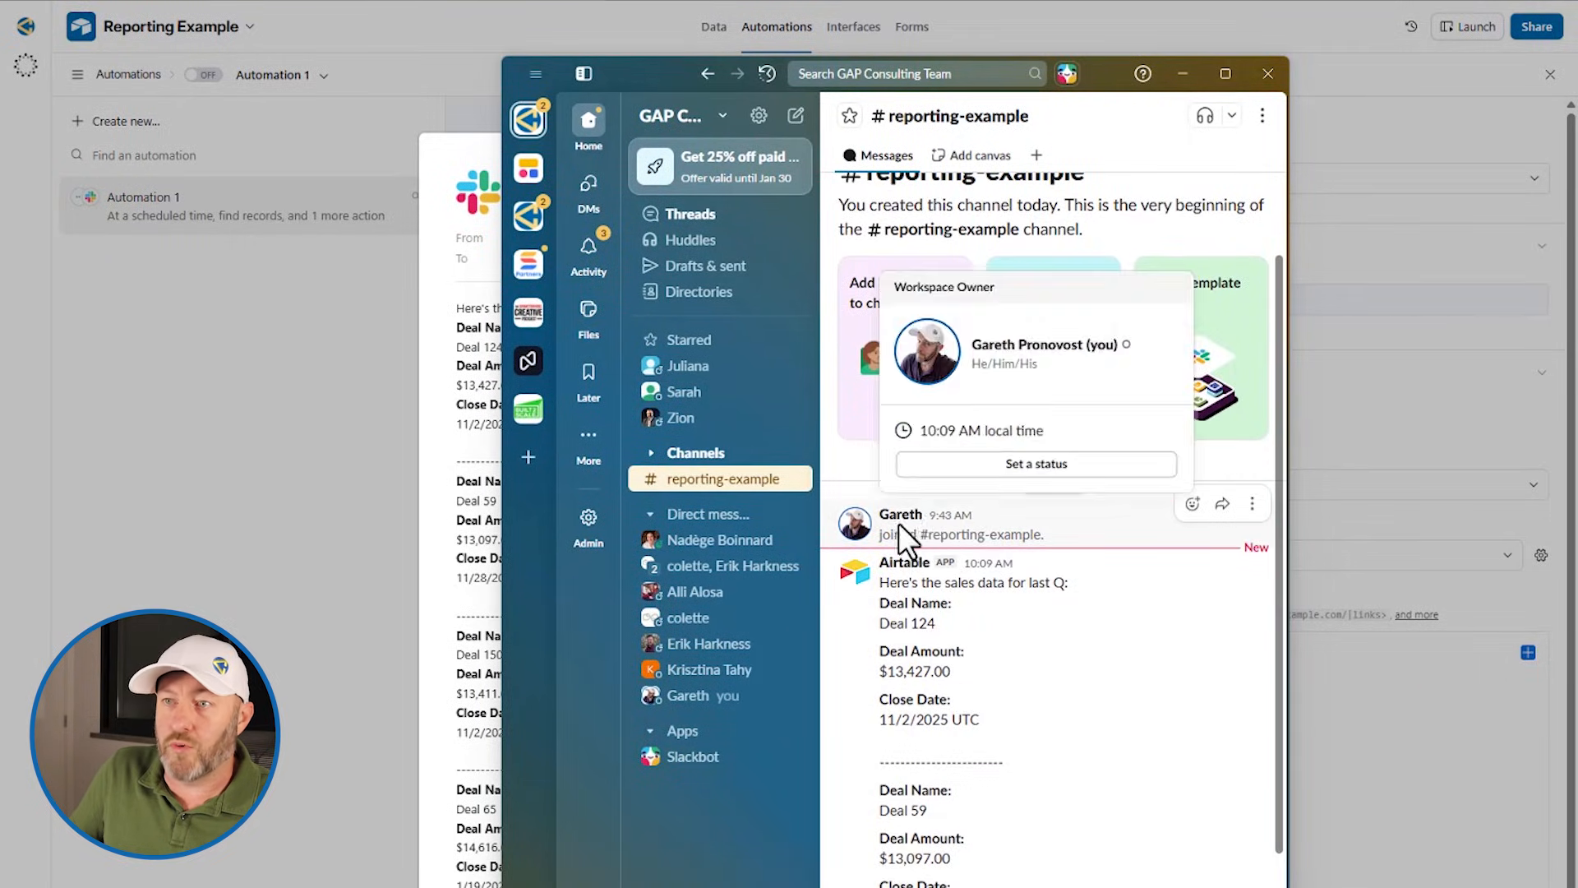
scroll(970, 575, "down", 1)
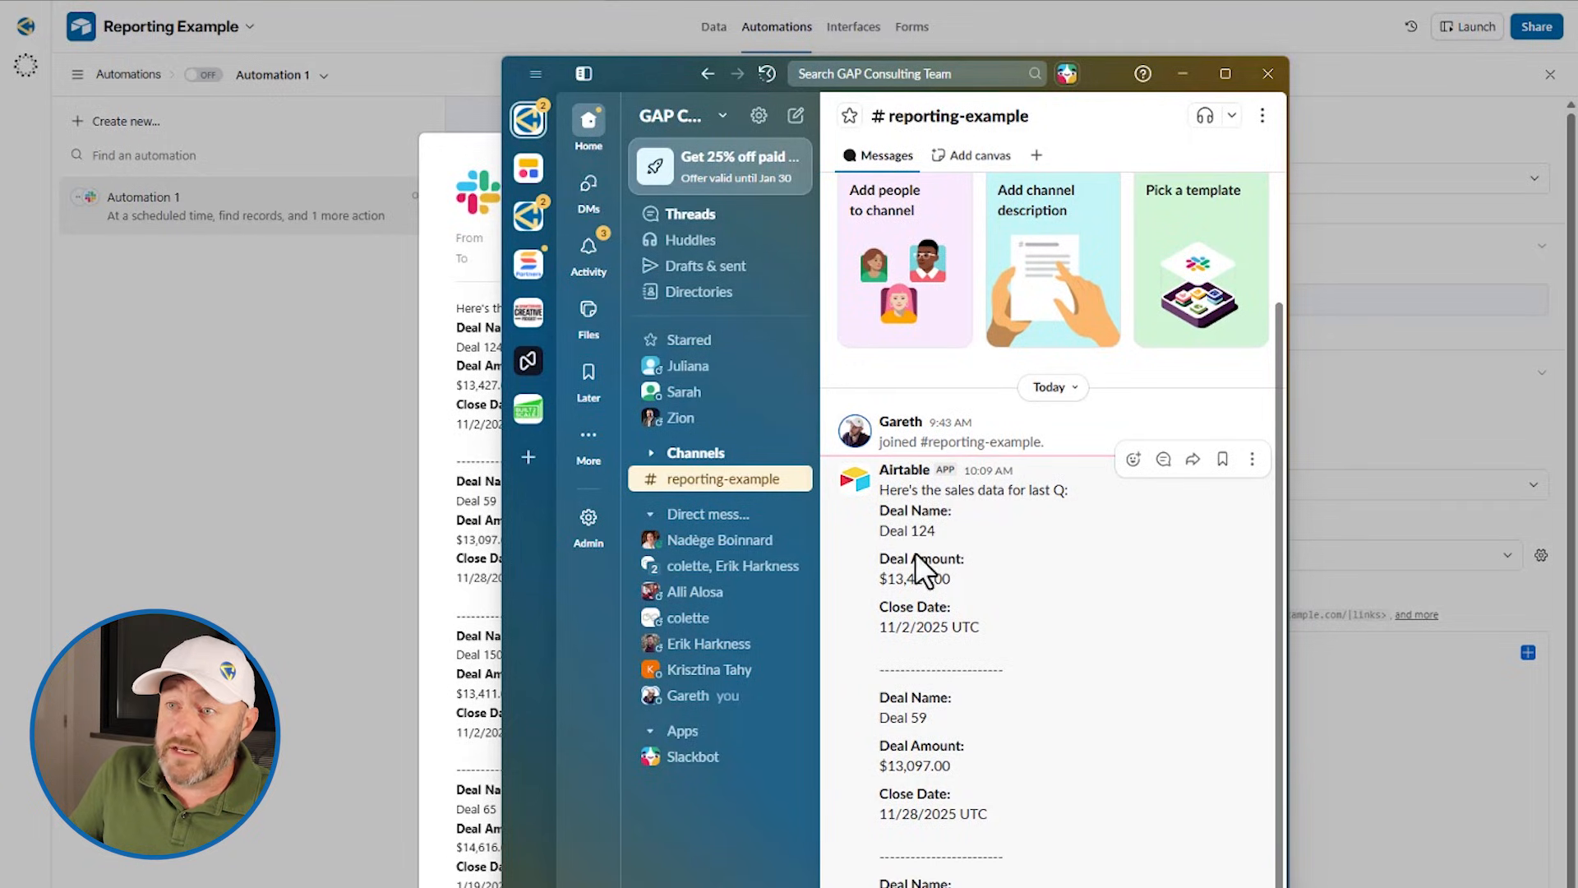
left_click_drag(888, 491, 1073, 491)
scroll(1036, 559, "down", 7)
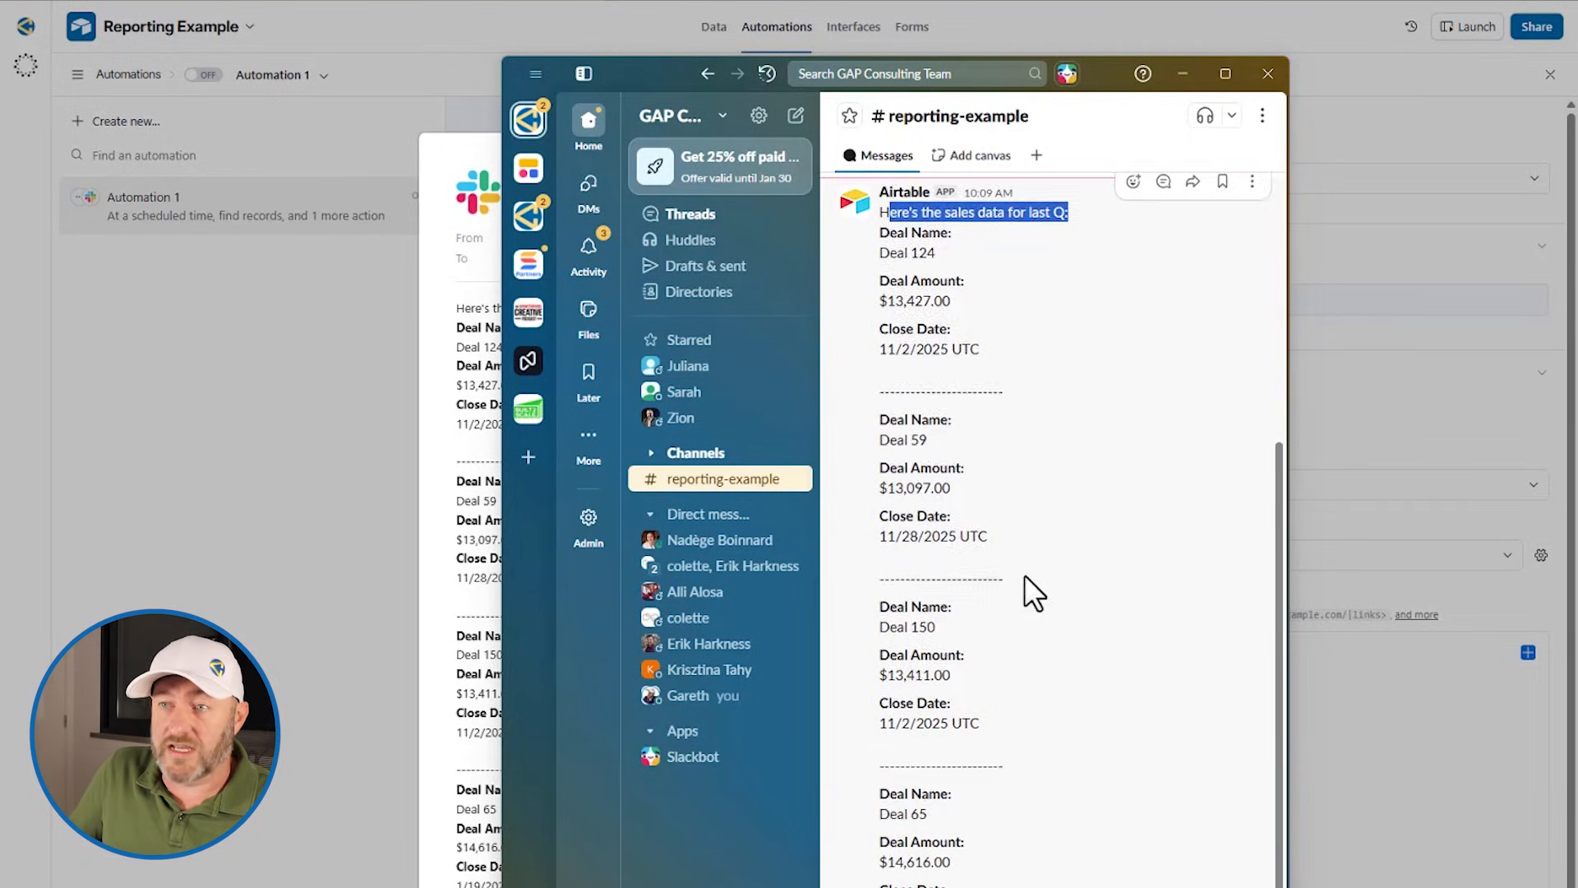
left_click_drag(1103, 75, 1577, 33)
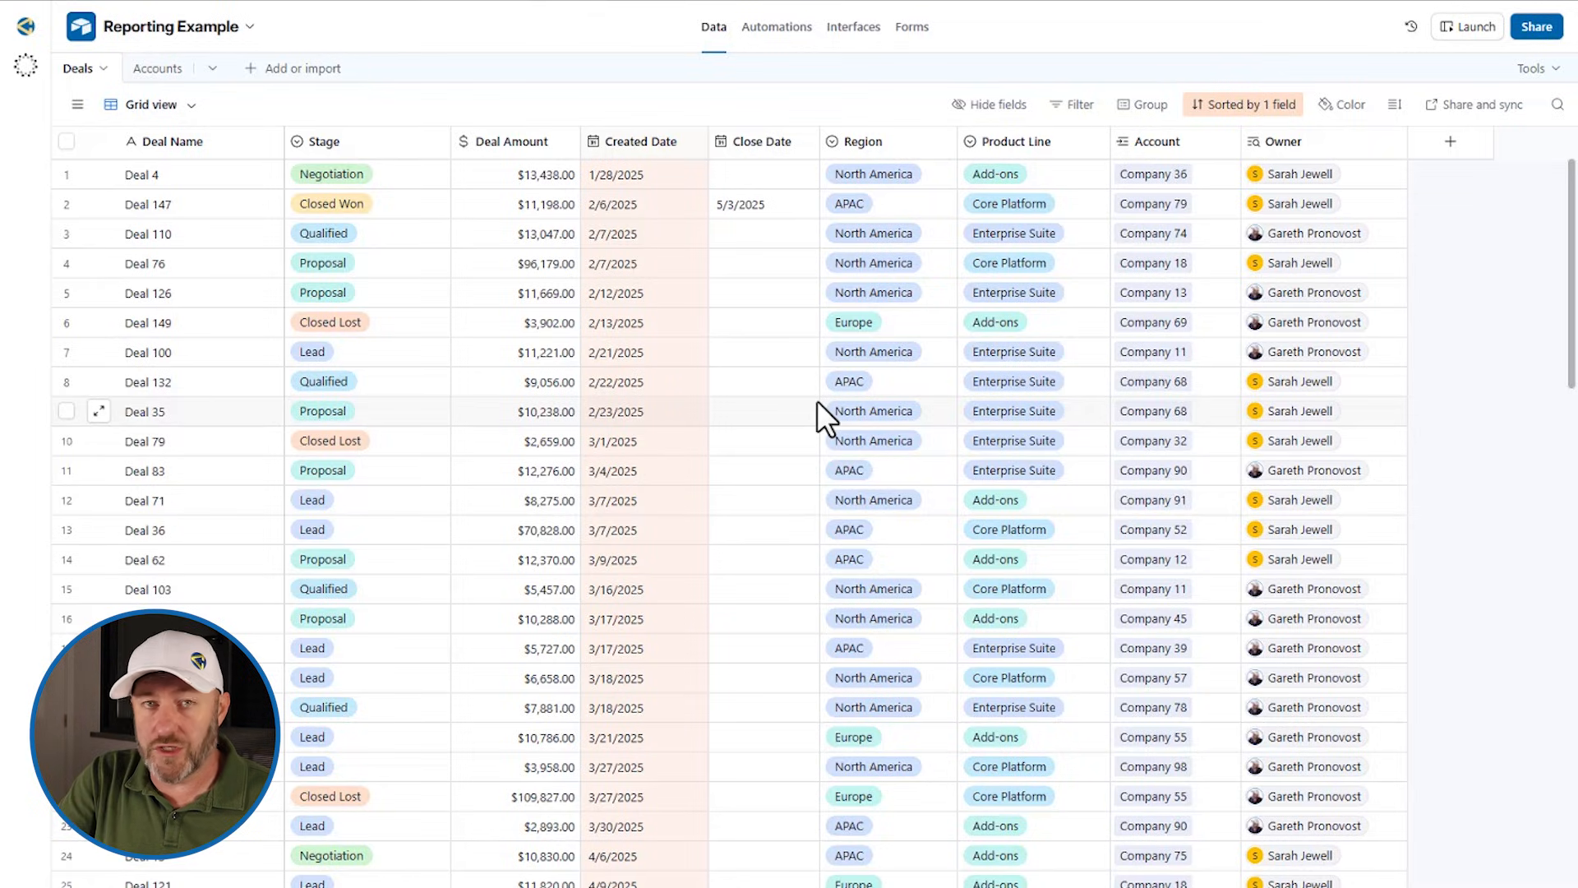
- Build an interface with AI using the prompt "let's build a dashboard for our sales data in the Deals table"
left_click(870, 26)
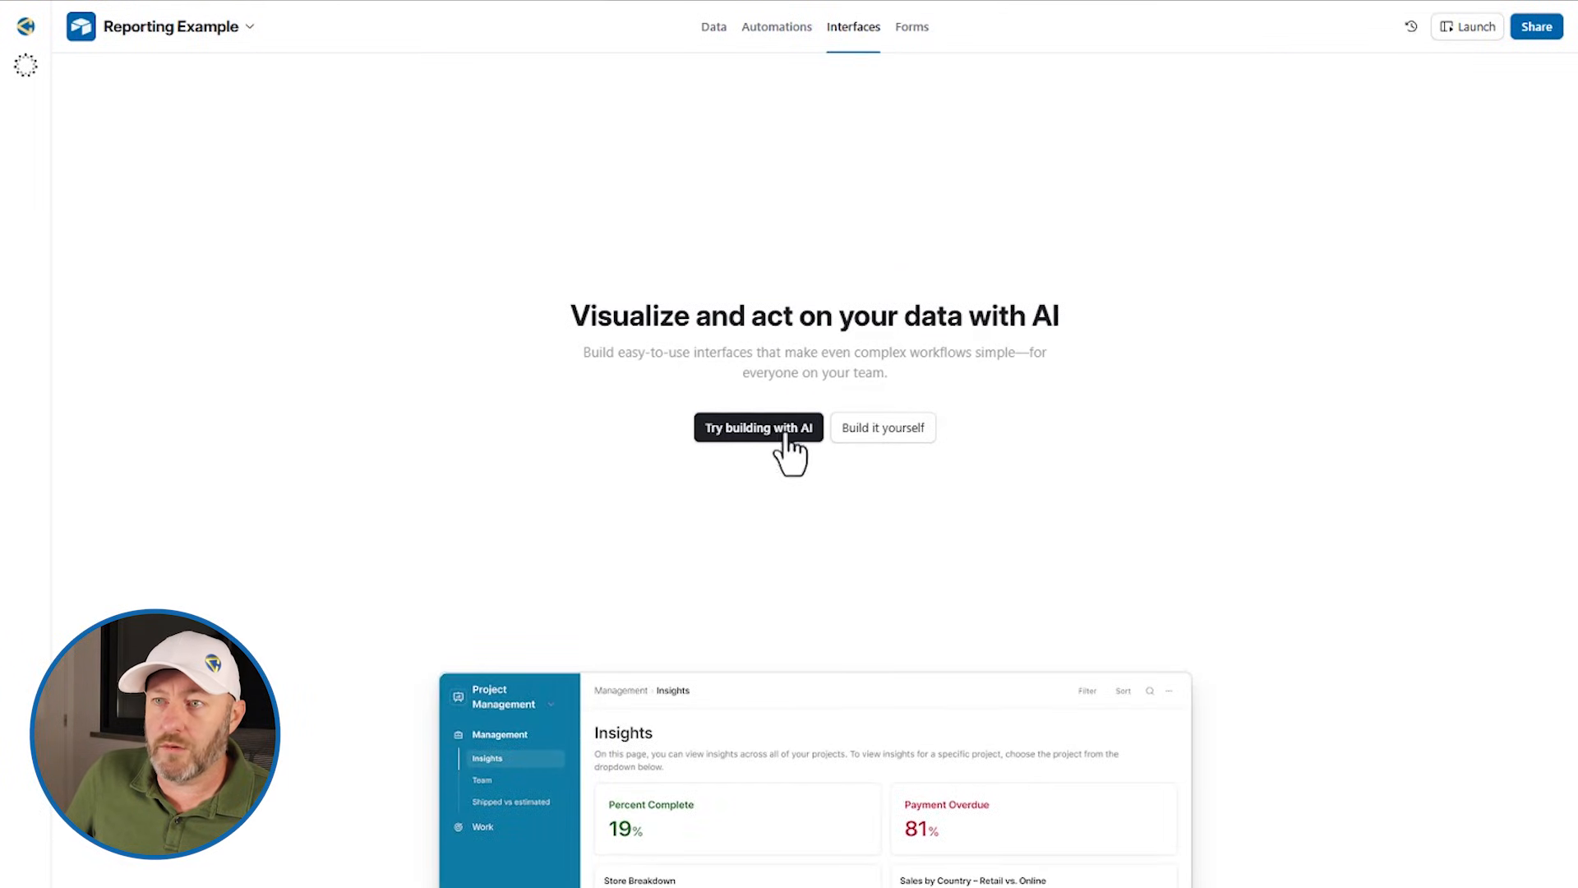
left_click(872, 435)
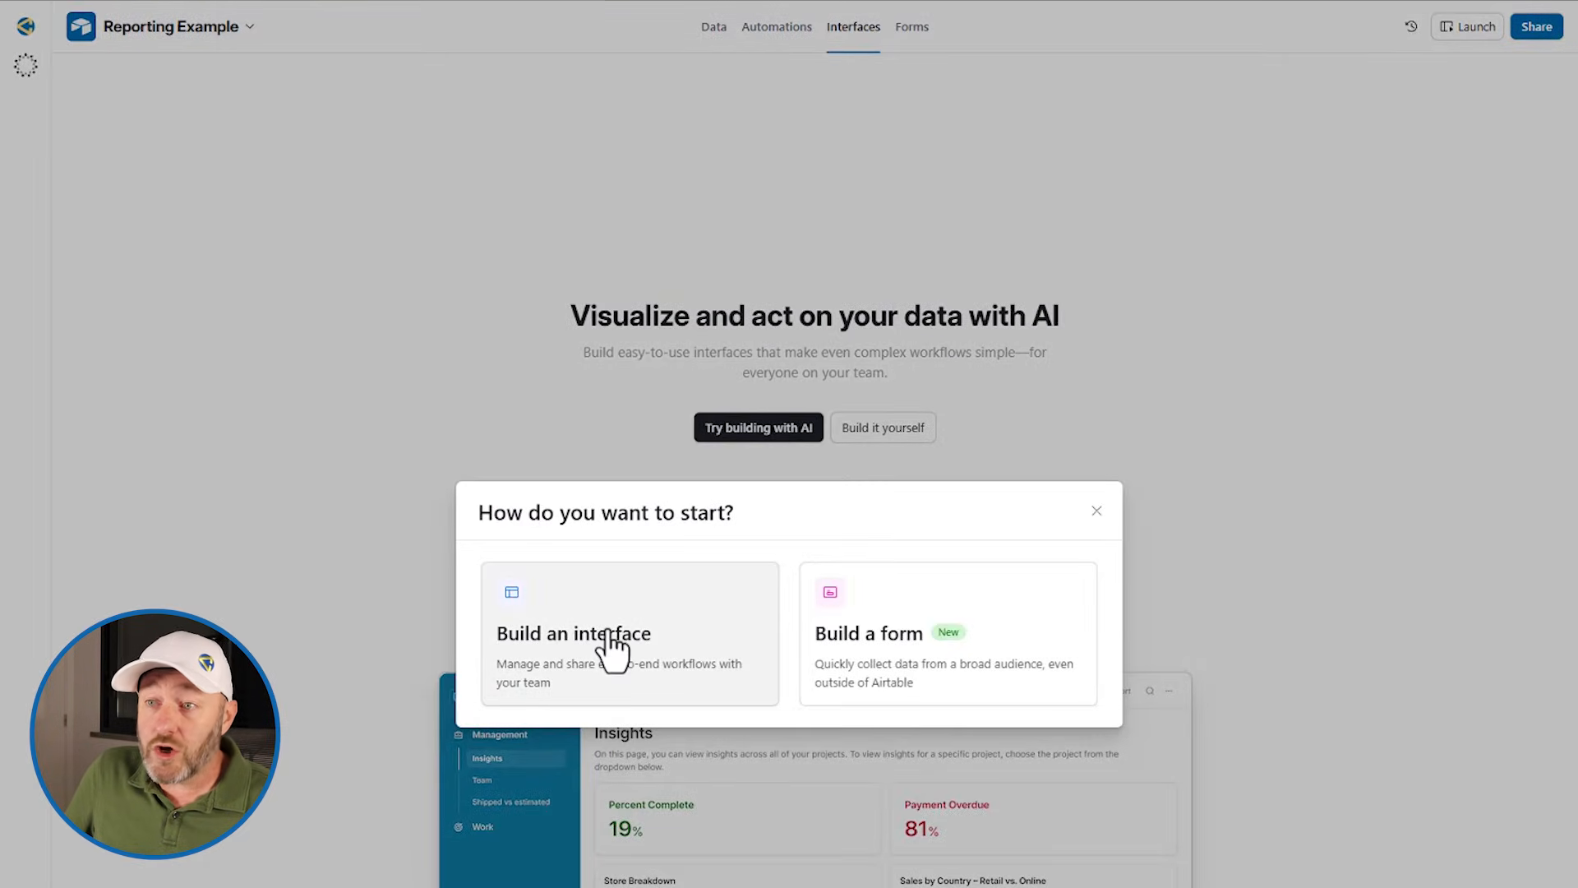
left_click(1098, 510)
left_click(756, 429)
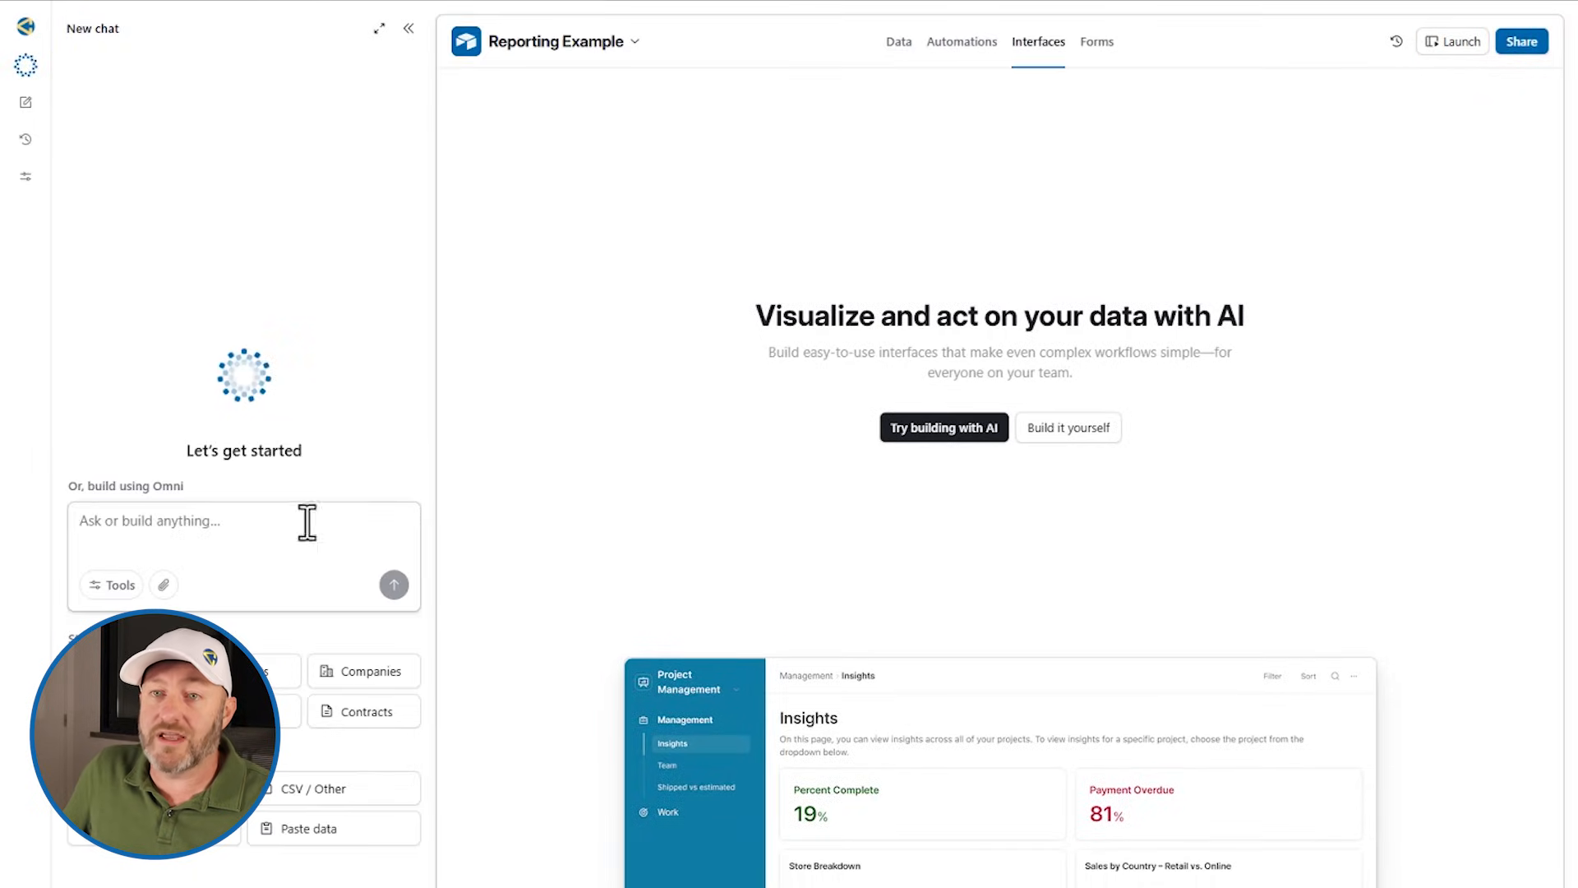
type("let's build a dashboard for our sales data in the Deals table")
key("ctrl+a")
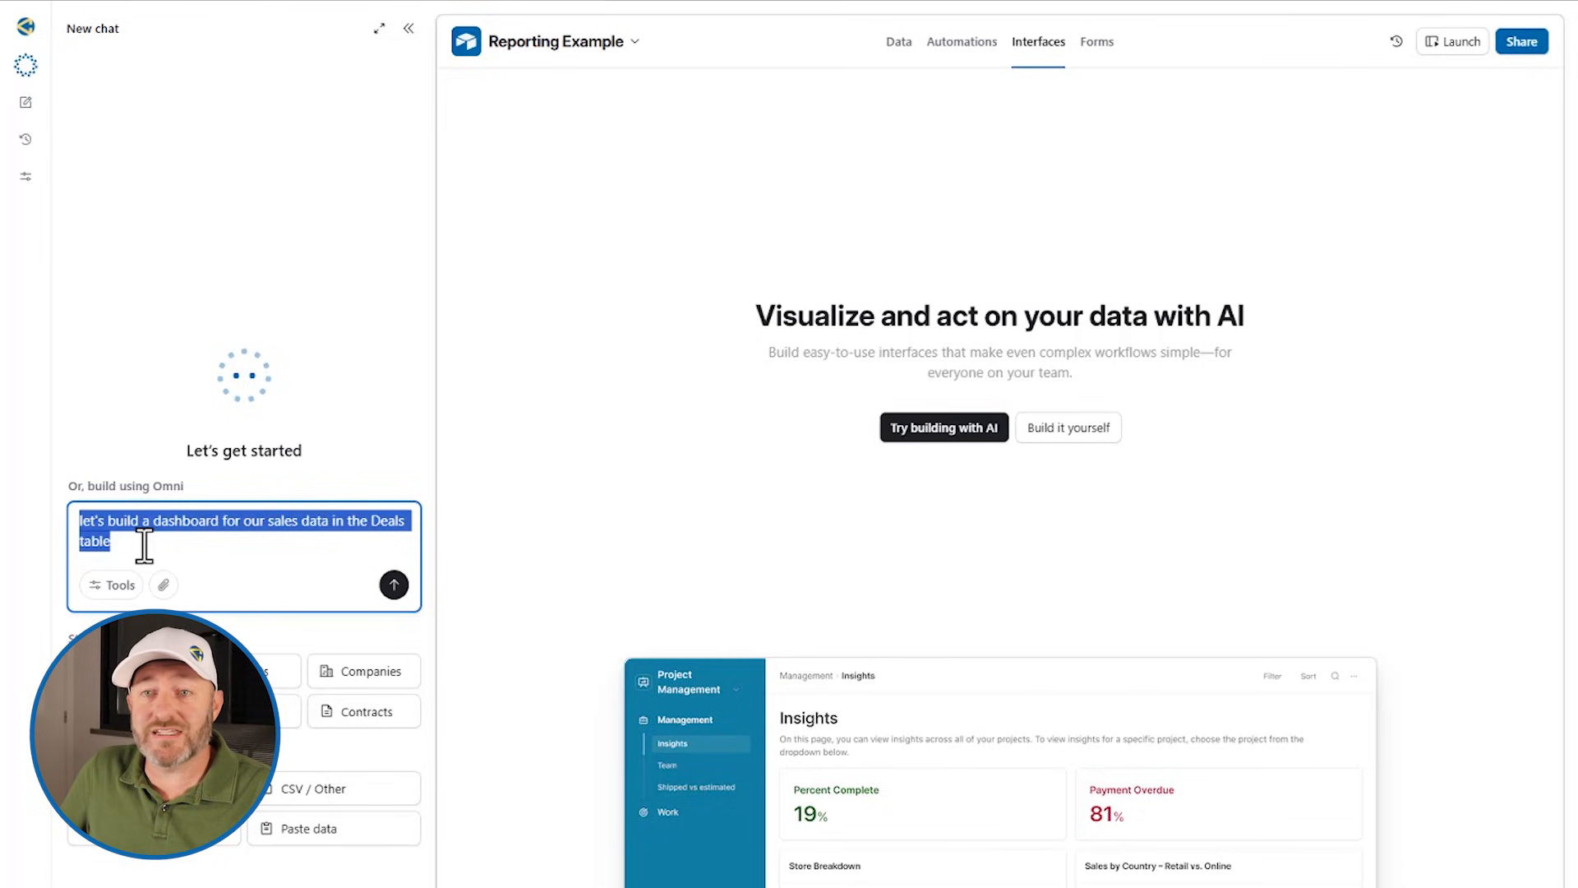
left_click(393, 584)
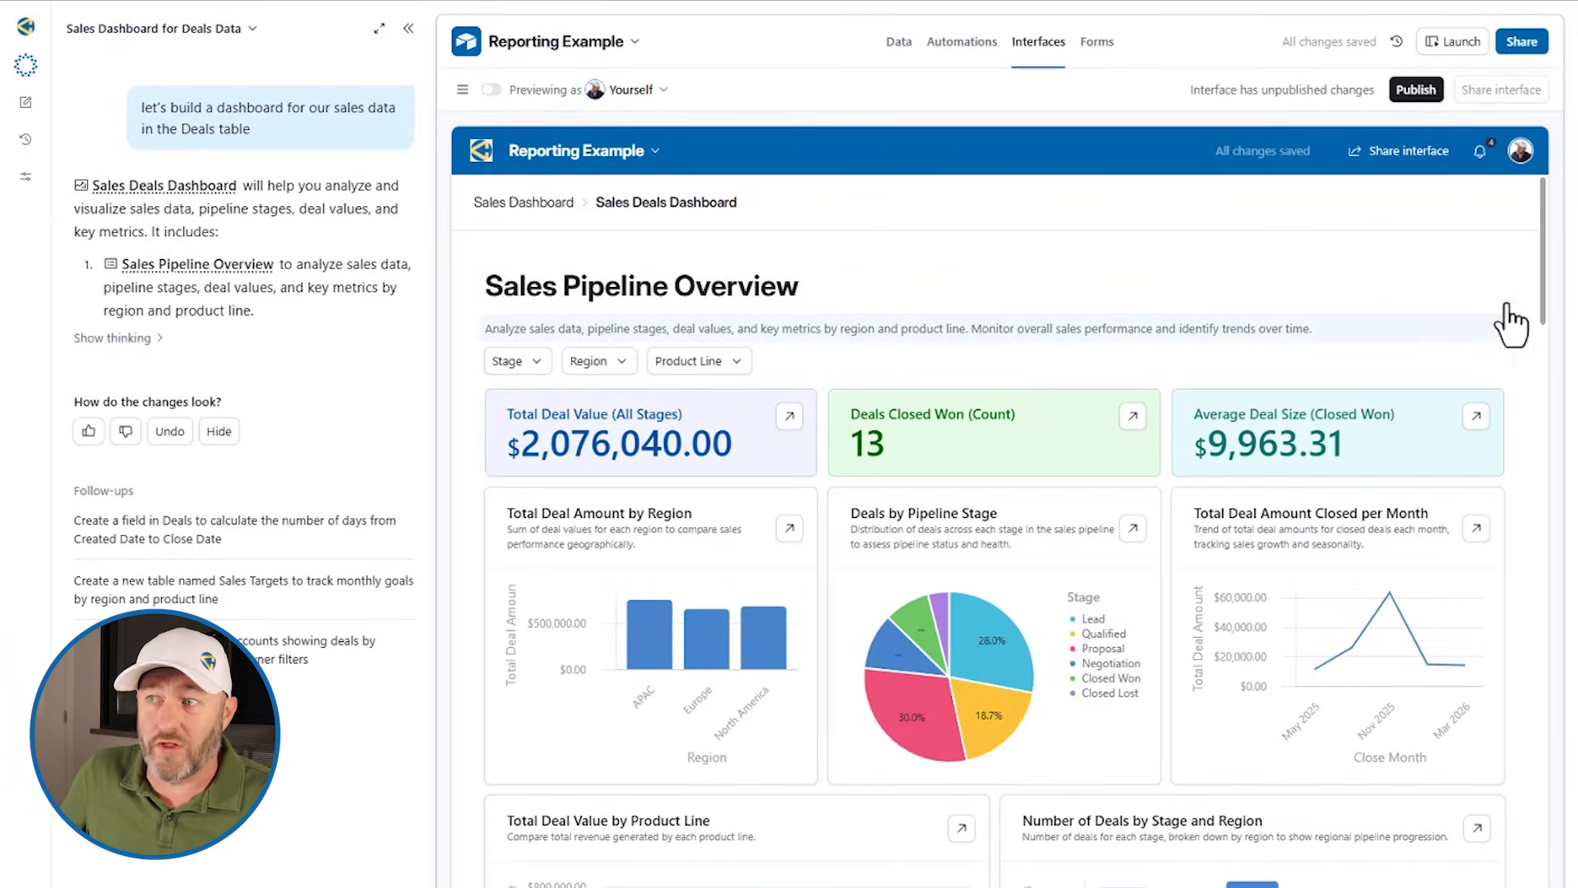
- Open the settings of the group holding the generated Sales Pipeline Overview and close the AI chat
scroll(1522, 317, "down", 1)
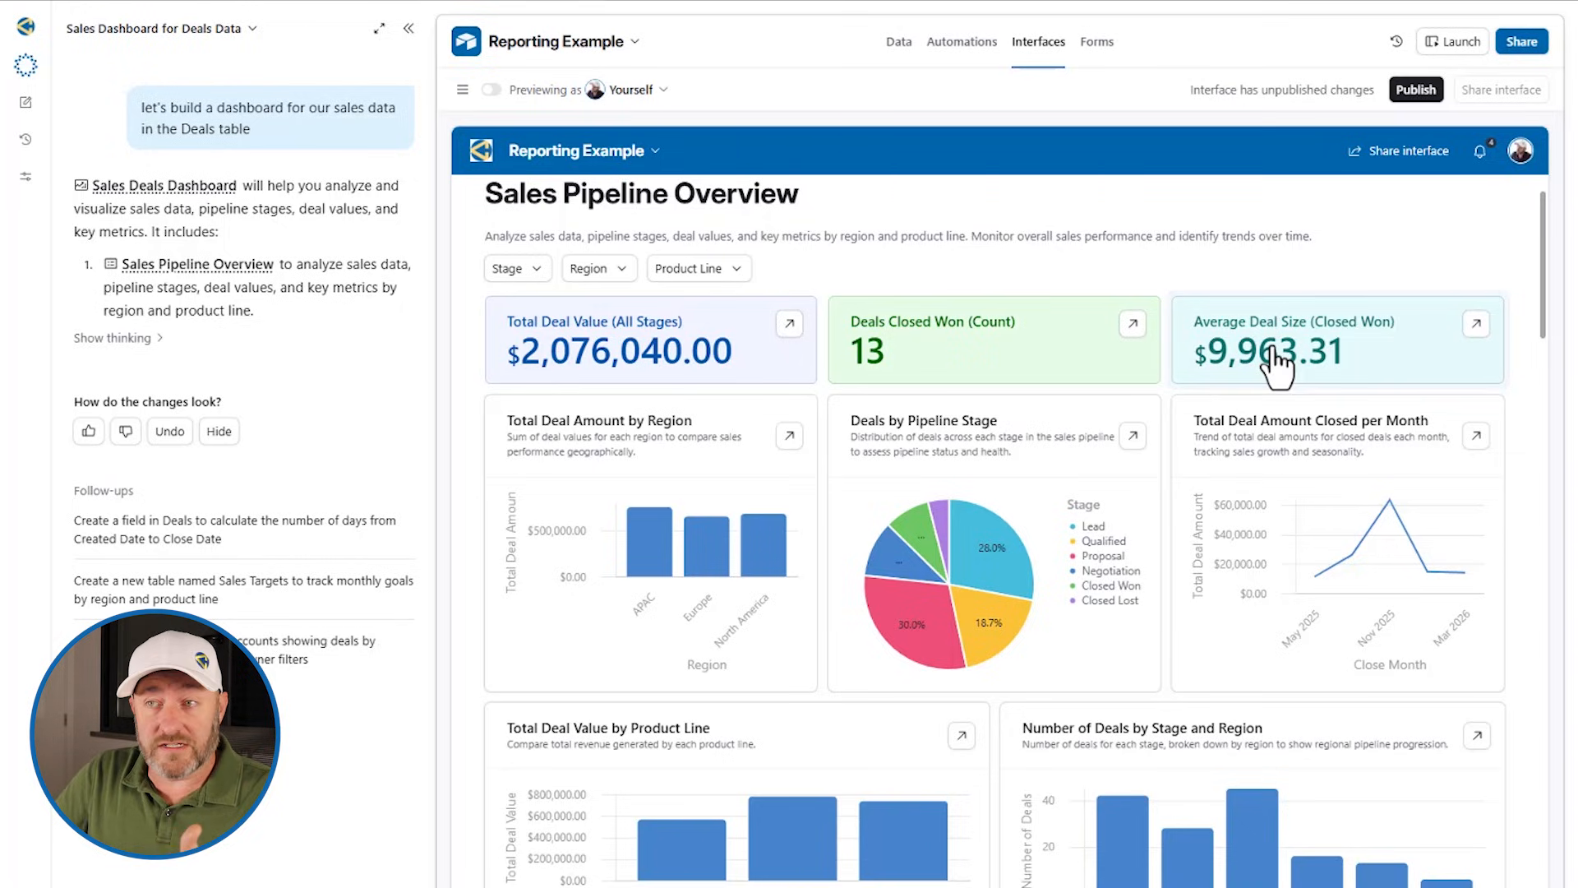
left_click(1521, 238)
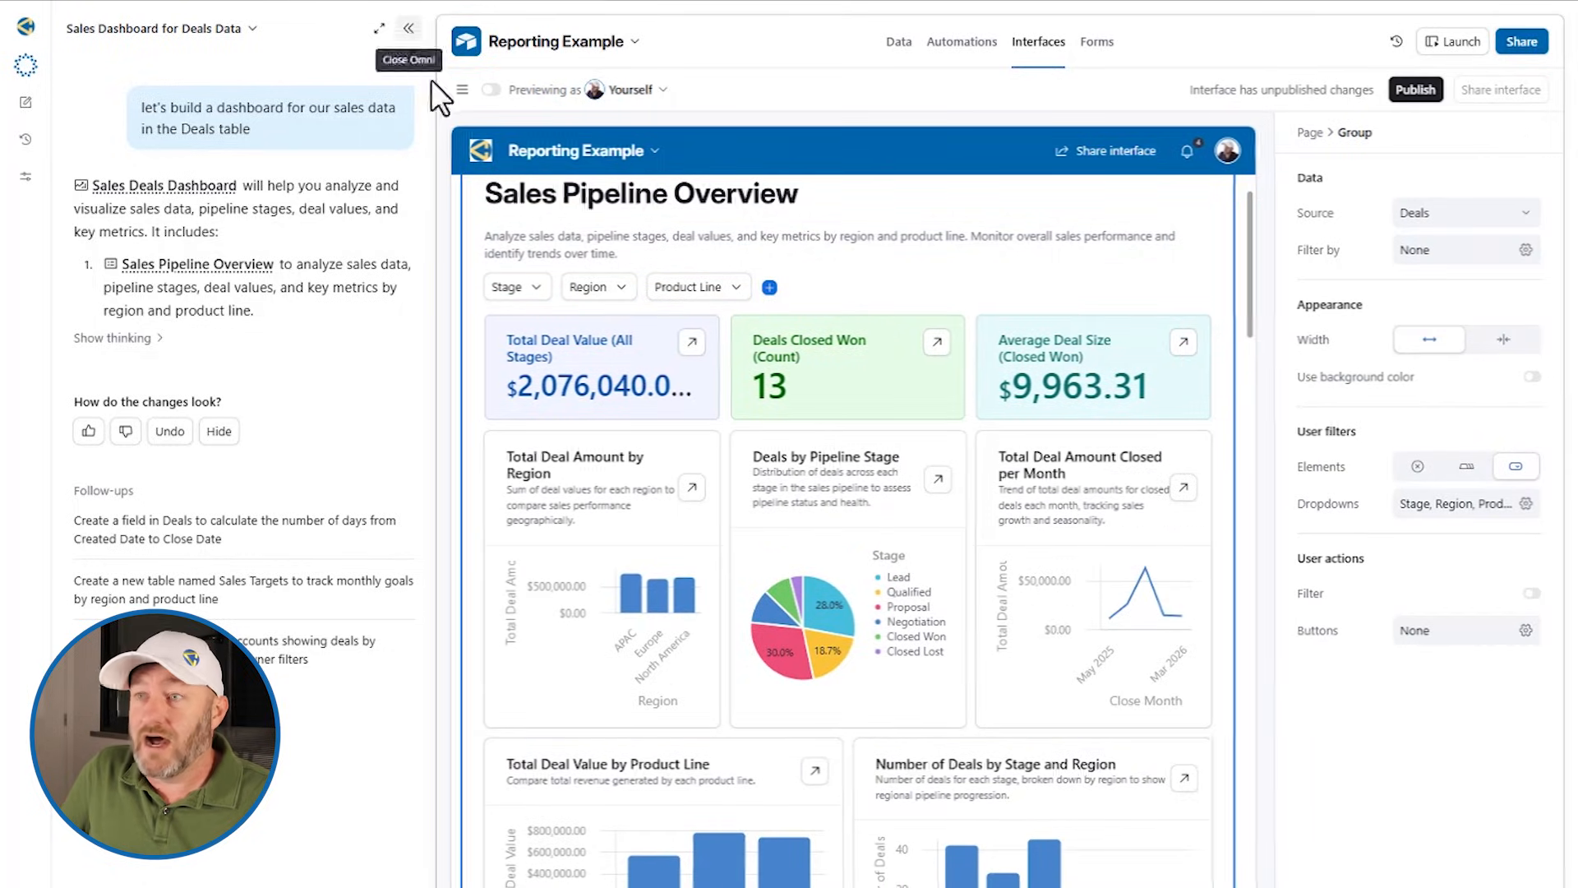
left_click(408, 28)
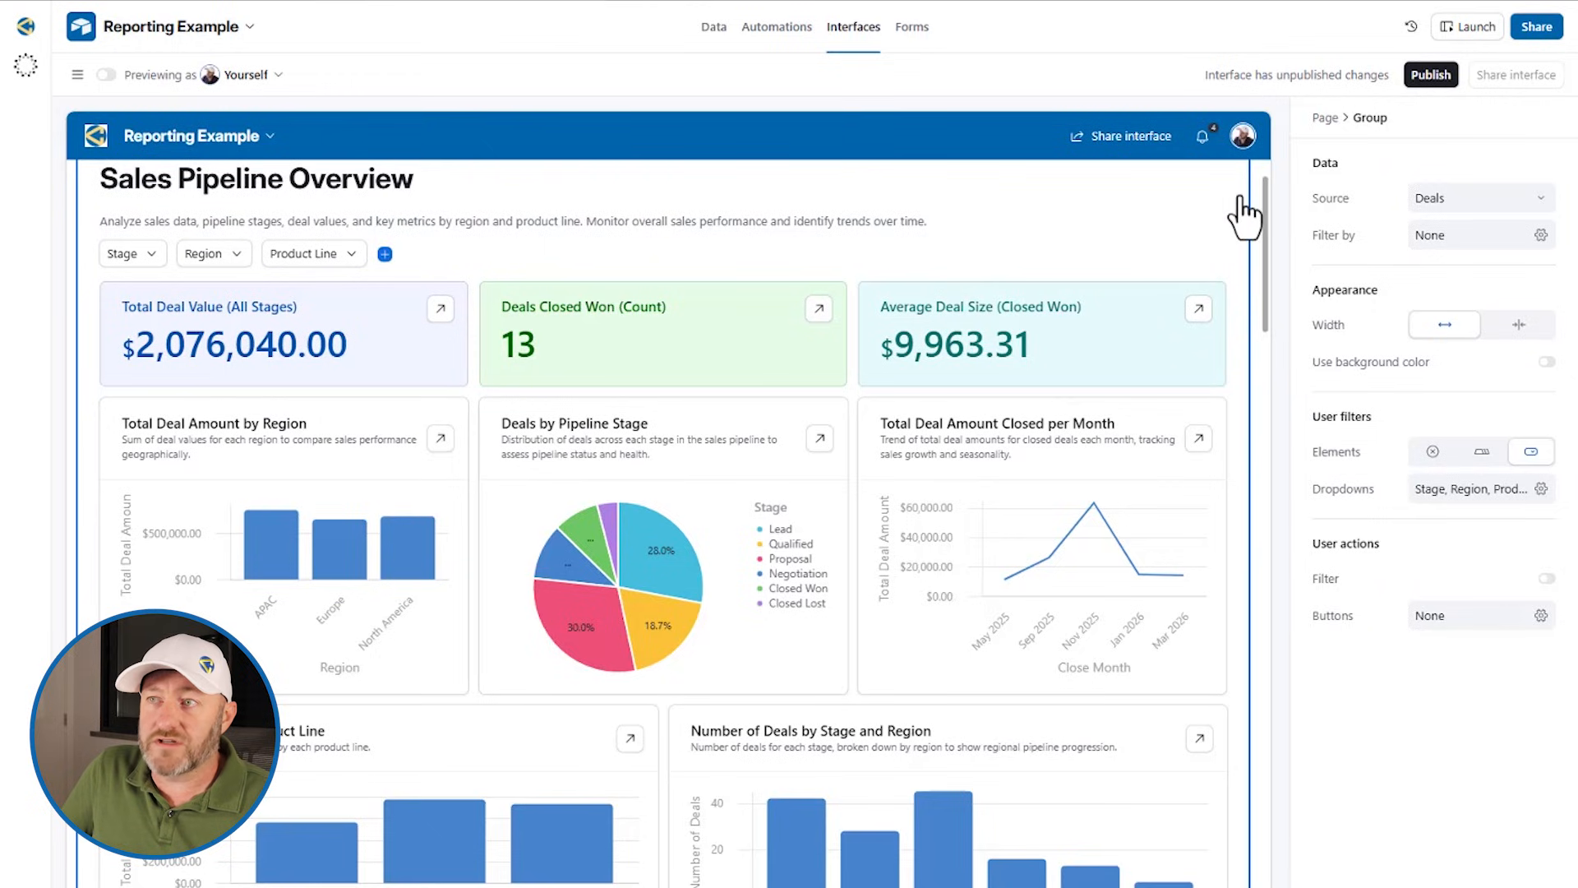
- Examine the Average Deal Size (Closed Won) element's settings and the surrounding group's user filter settings
left_click(1048, 337)
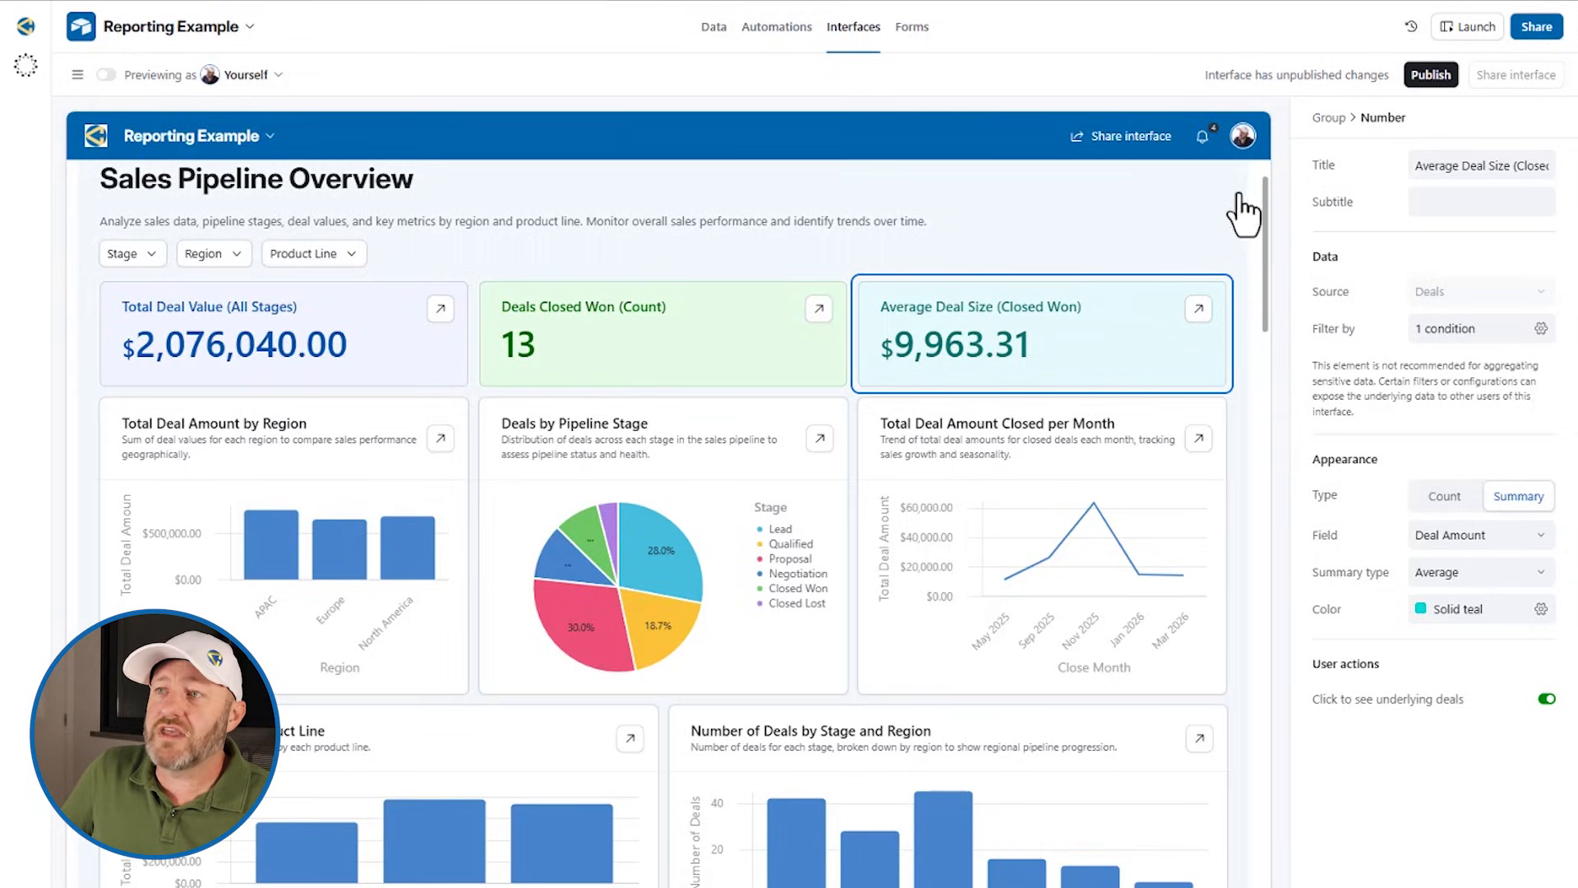
left_click(1232, 272)
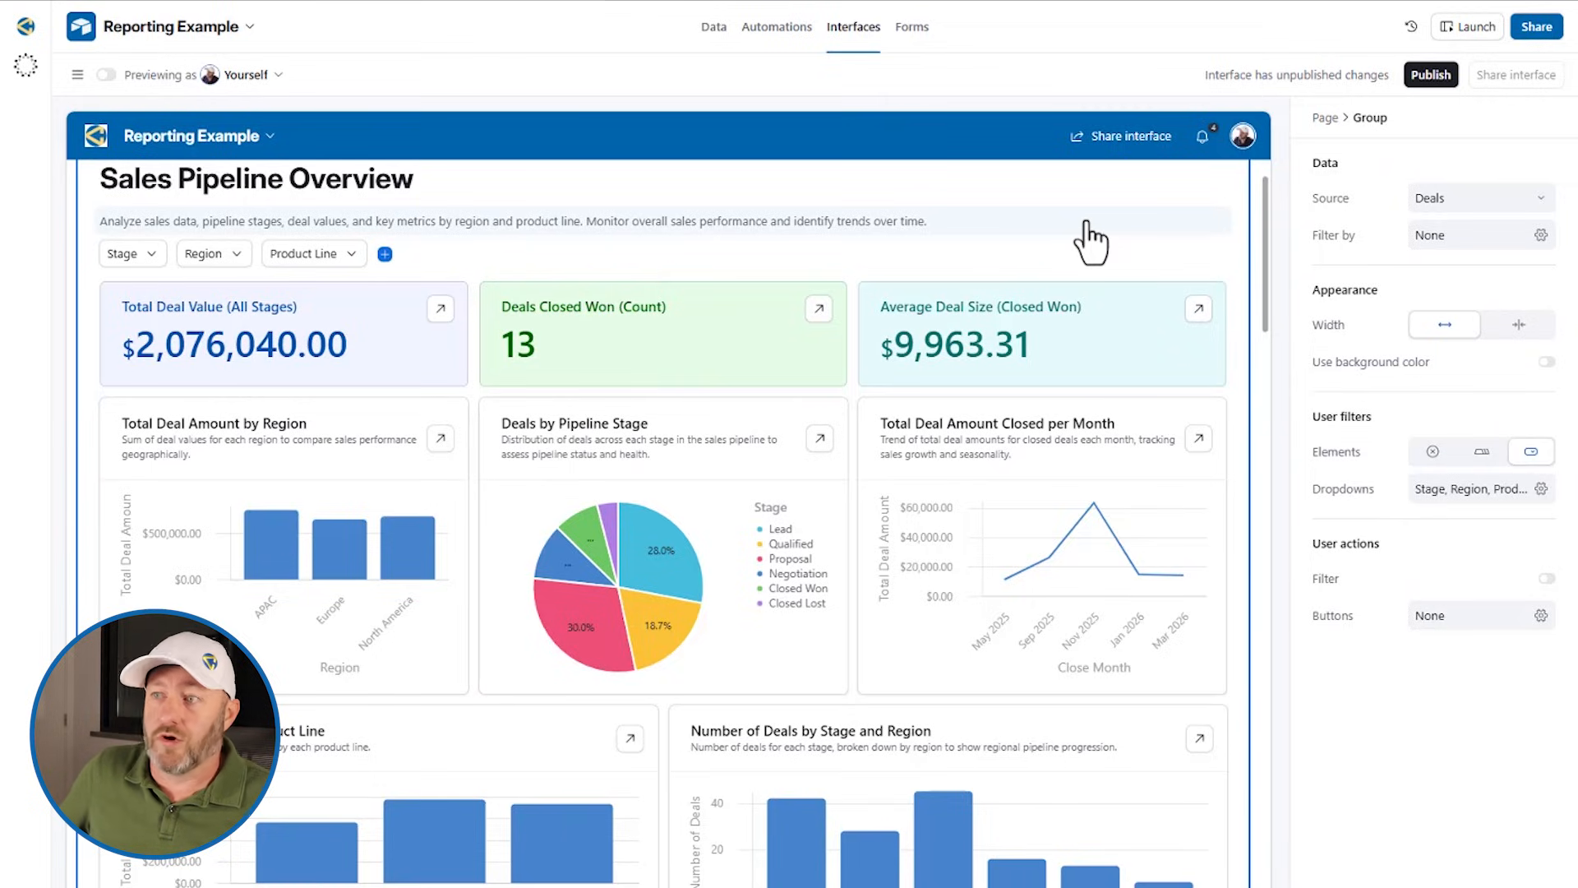
left_click_drag(1313, 419, 1376, 416)
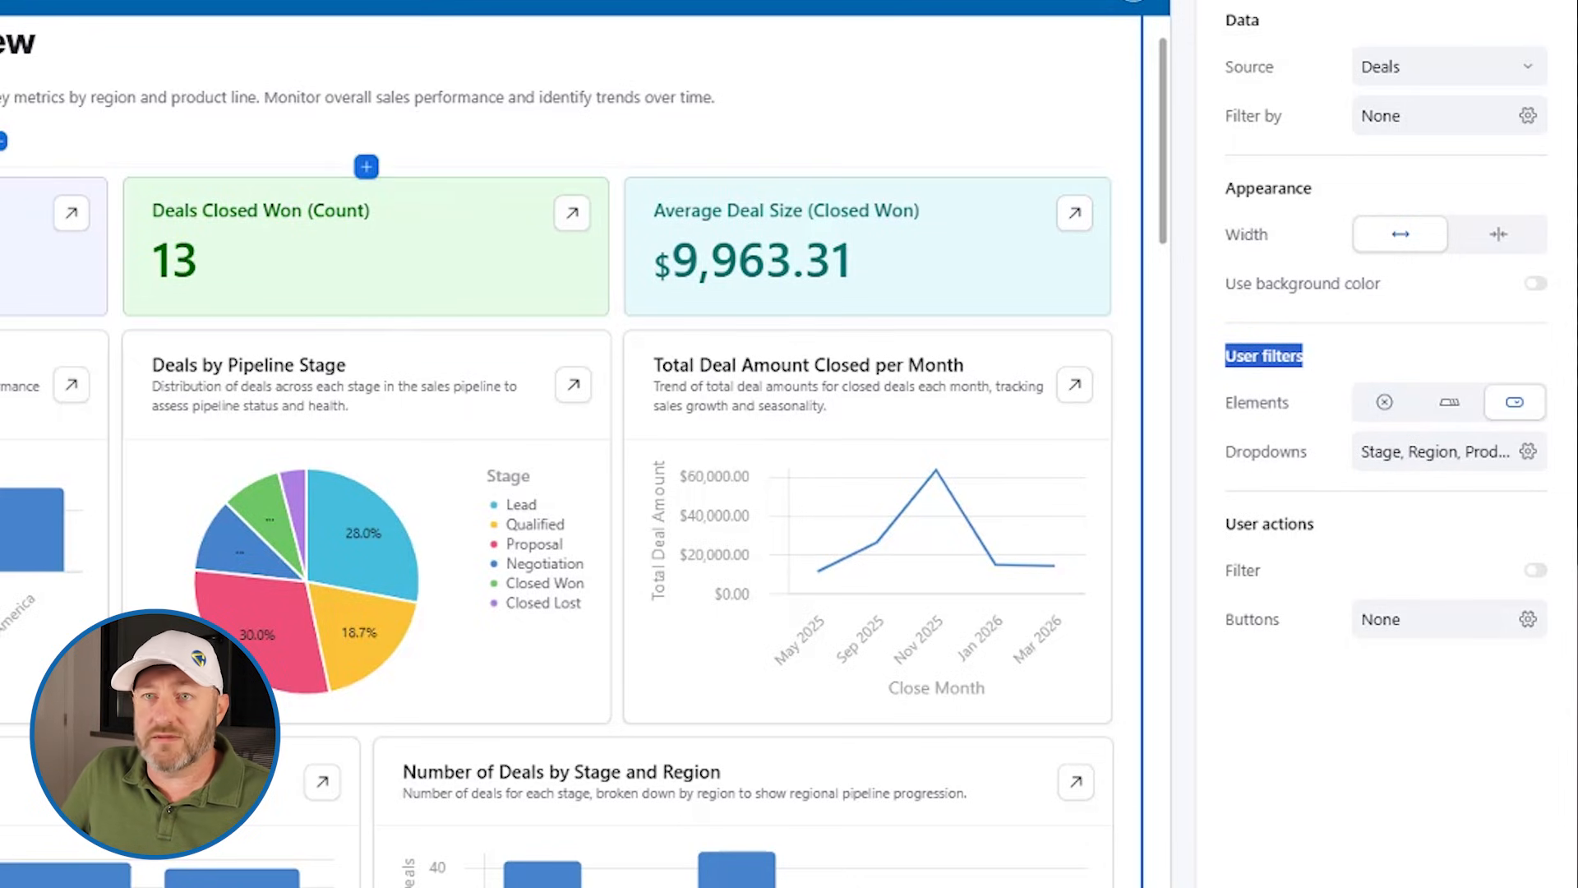
- Filter the dashboard to the Enterprise Suite product line using its Product Line dropdown
left_click(318, 255)
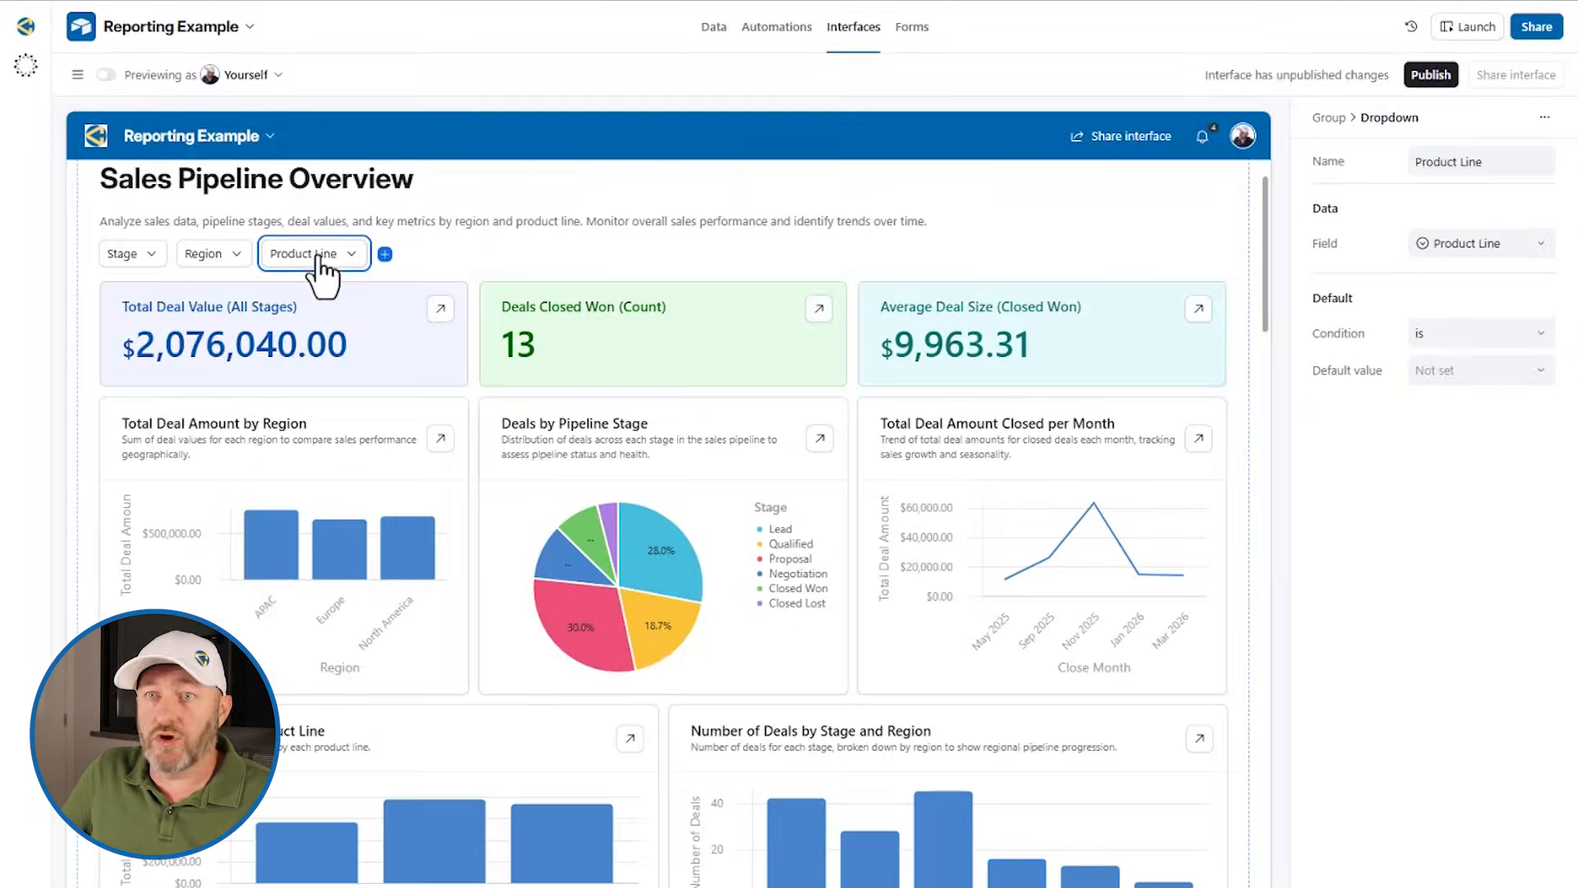
left_click(319, 258)
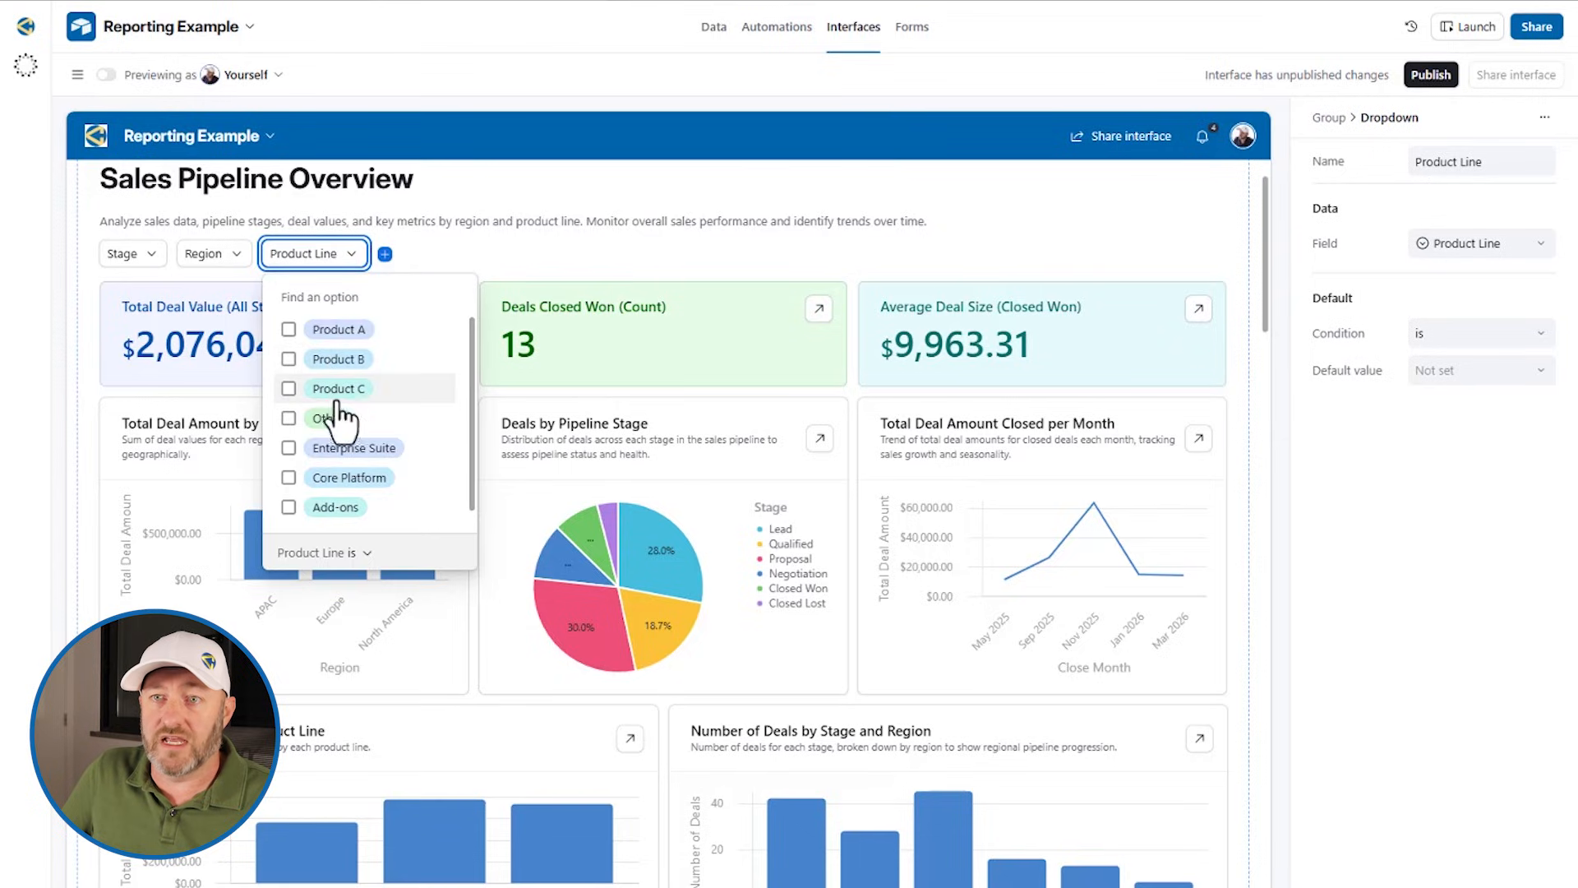
left_click(345, 448)
left_click(627, 235)
left_click(412, 271)
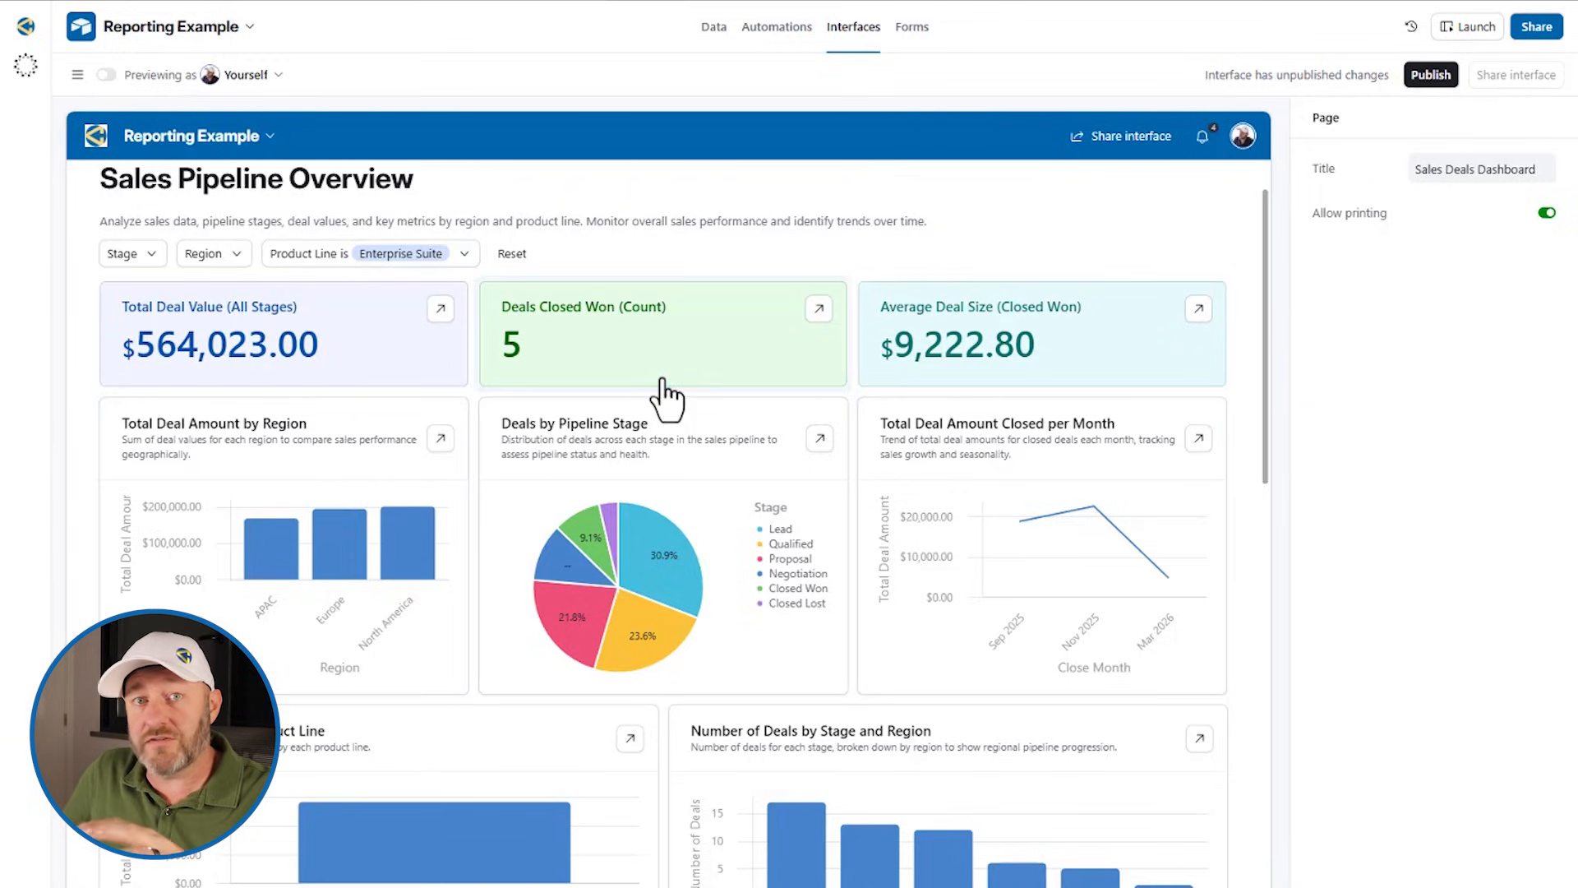
- Add Core Platform and Add-ons to the dashboard's Product Line filter, then select the surrounding group again
left_click(439, 255)
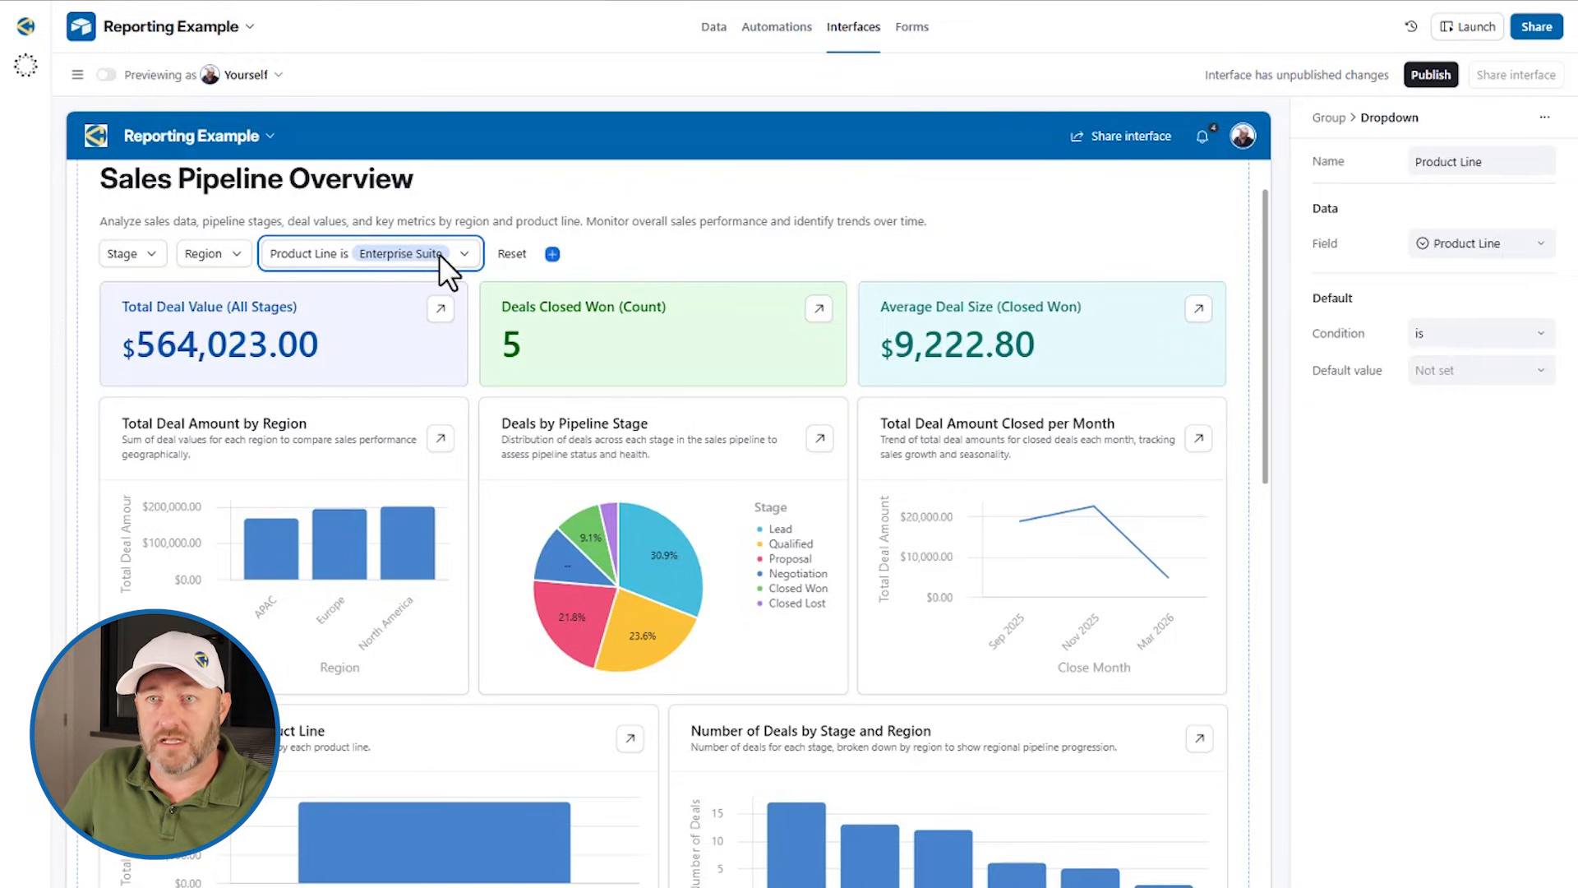
left_click(426, 259)
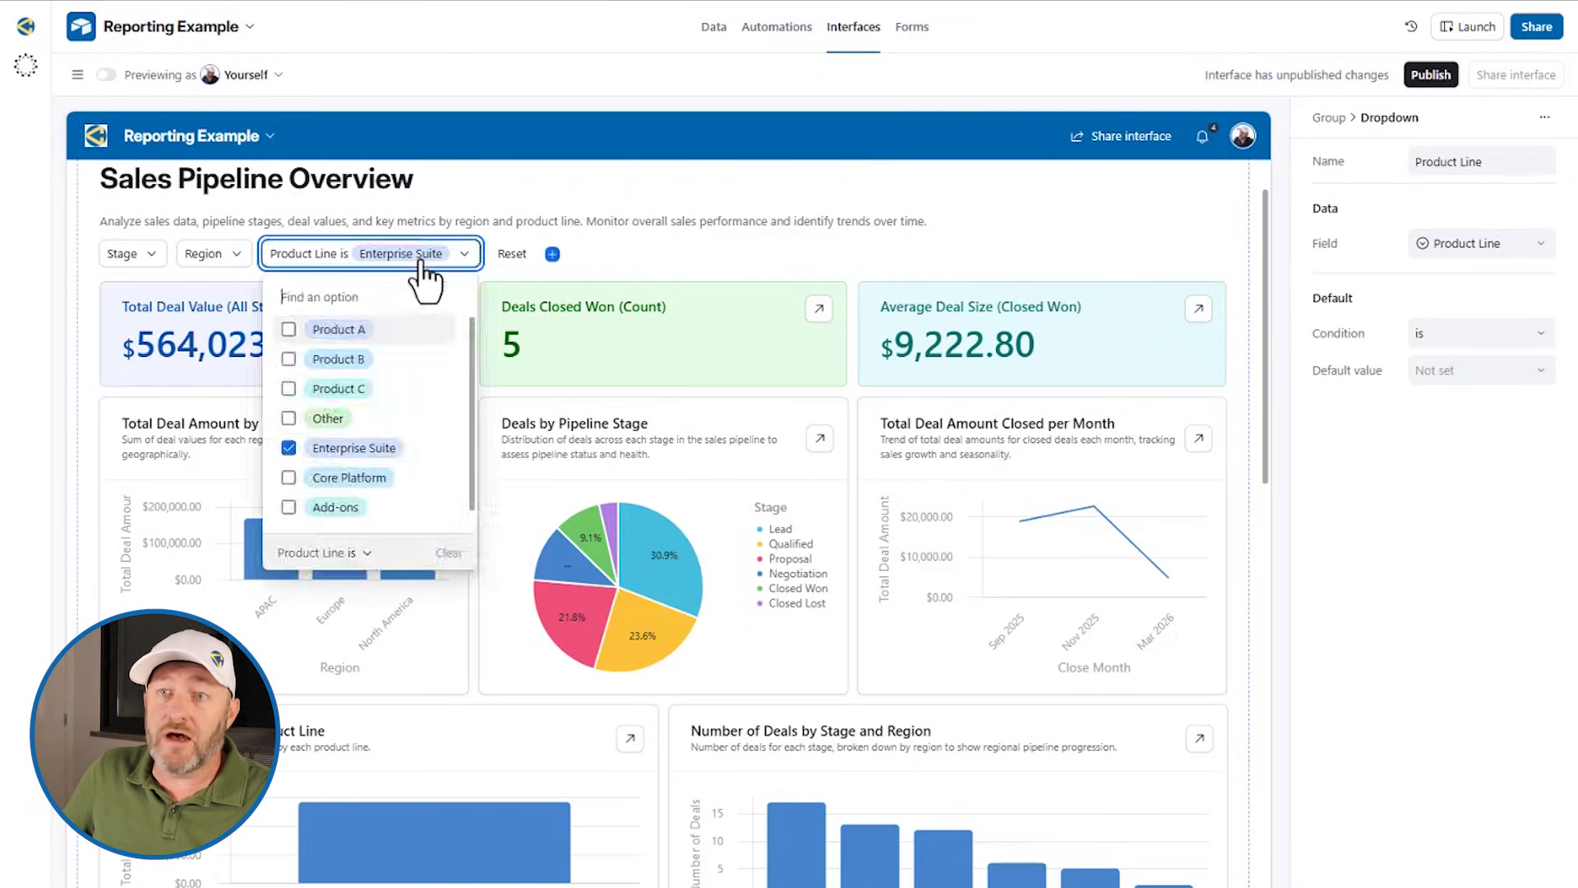
left_click(331, 477)
left_click(329, 507)
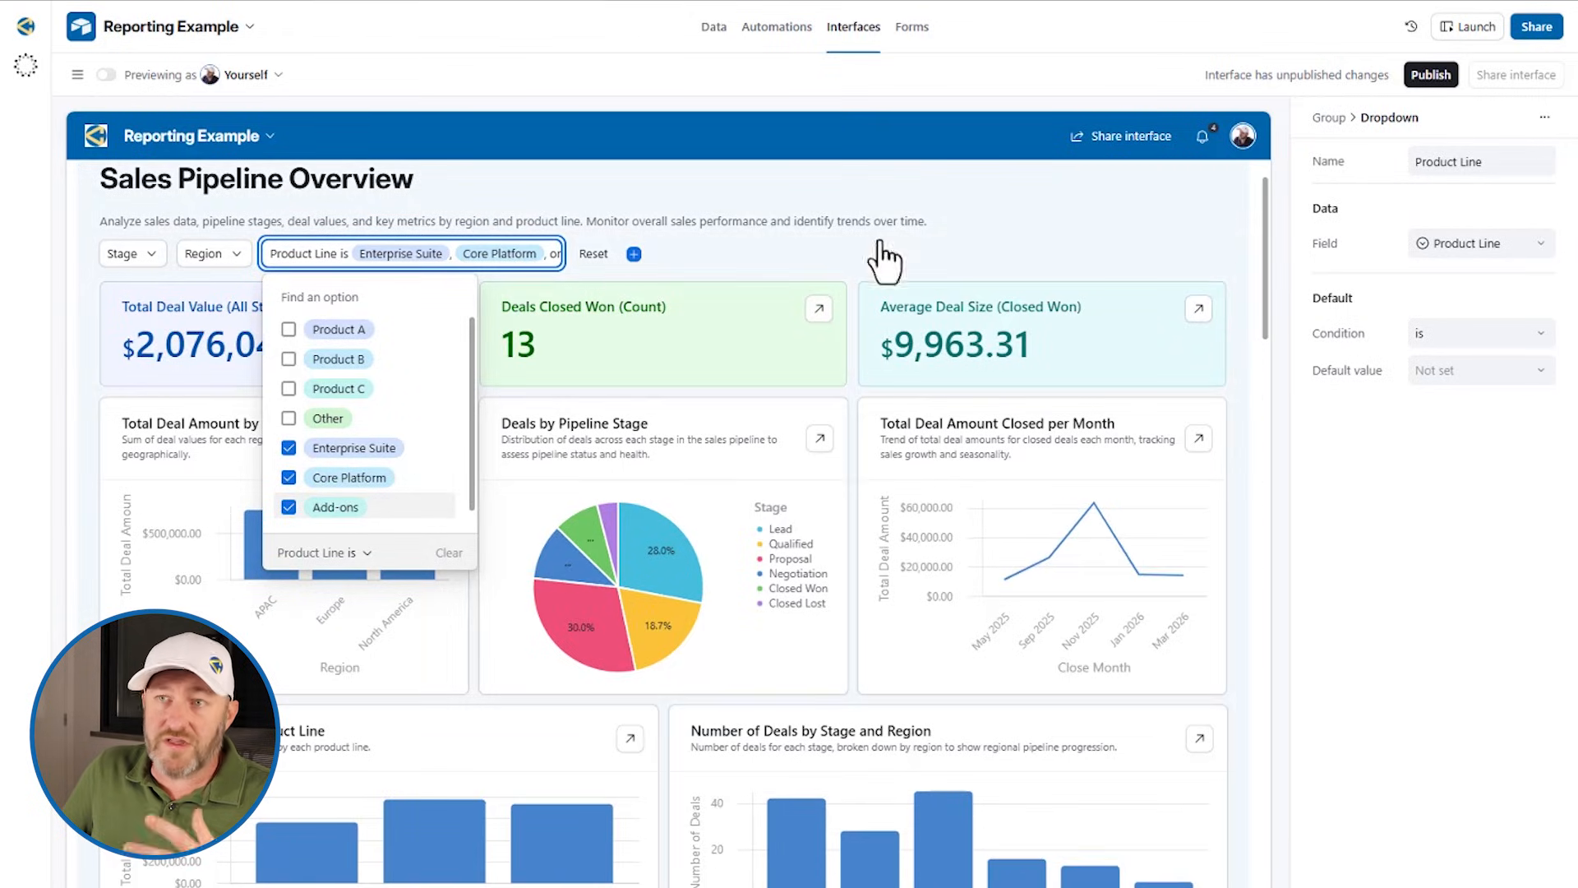
left_click(1236, 222)
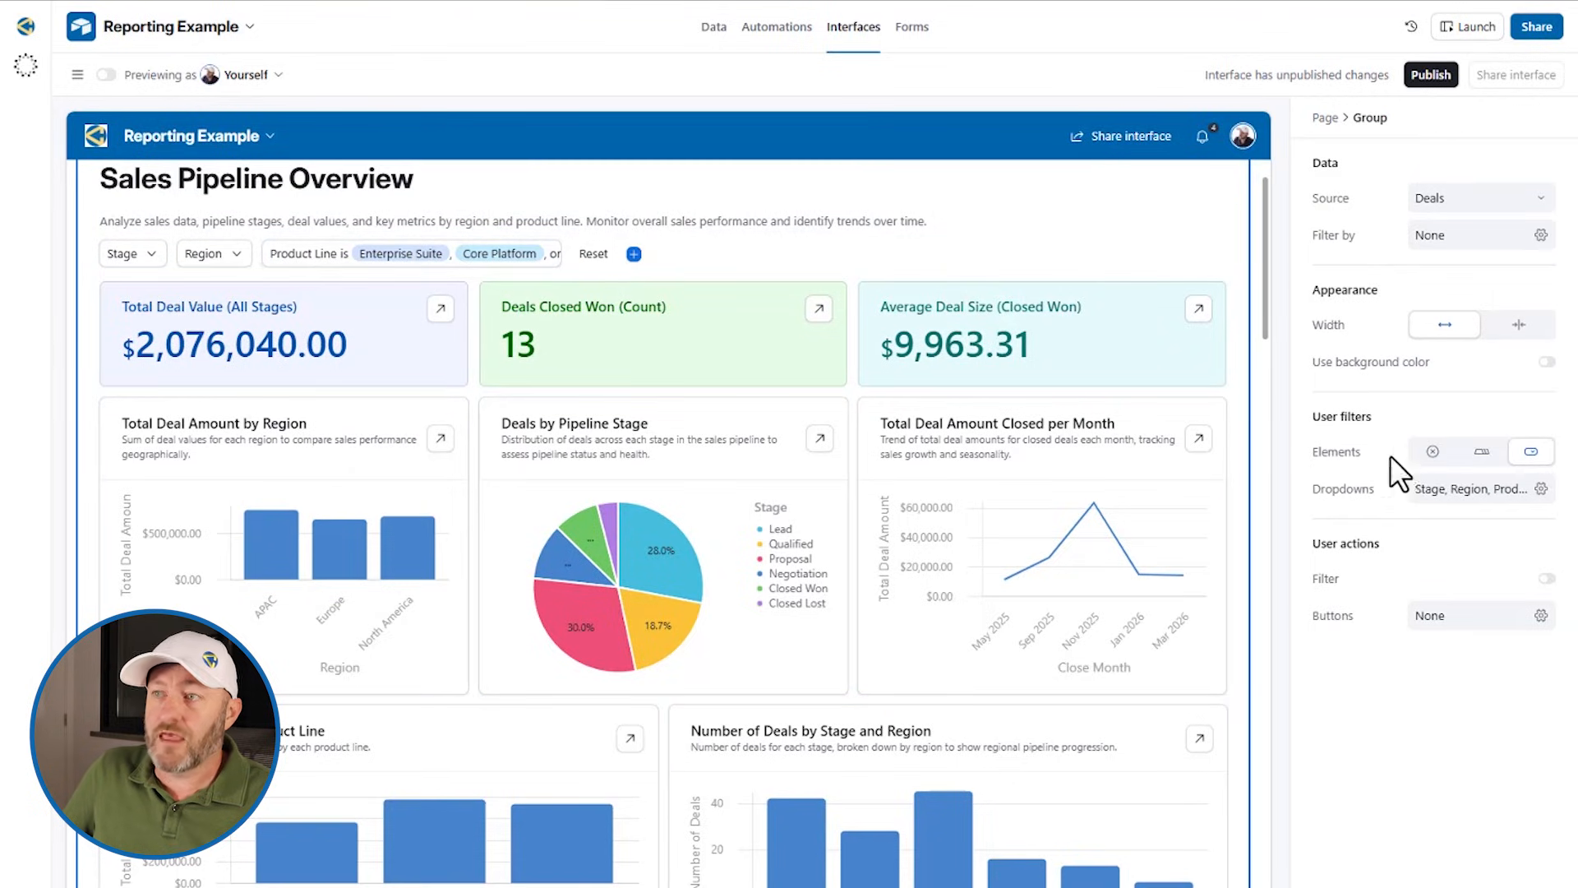
- Inspect the group's user filter dropdowns, including the Stage dropdown's settings and the fields it can use
left_click_drag(1312, 417, 1394, 435)
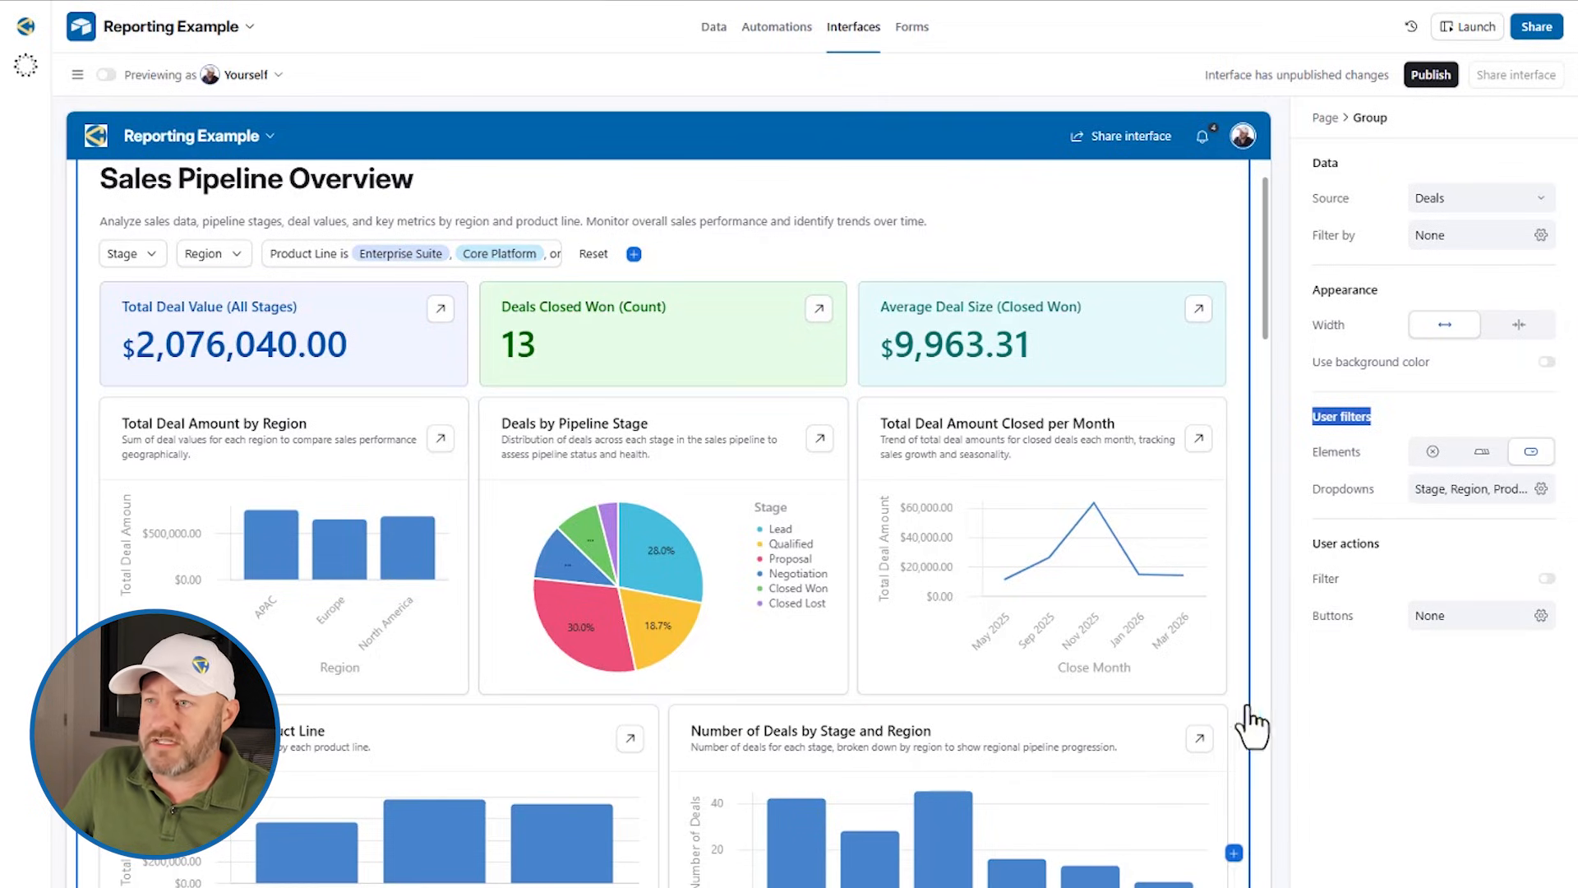
left_click(1439, 498)
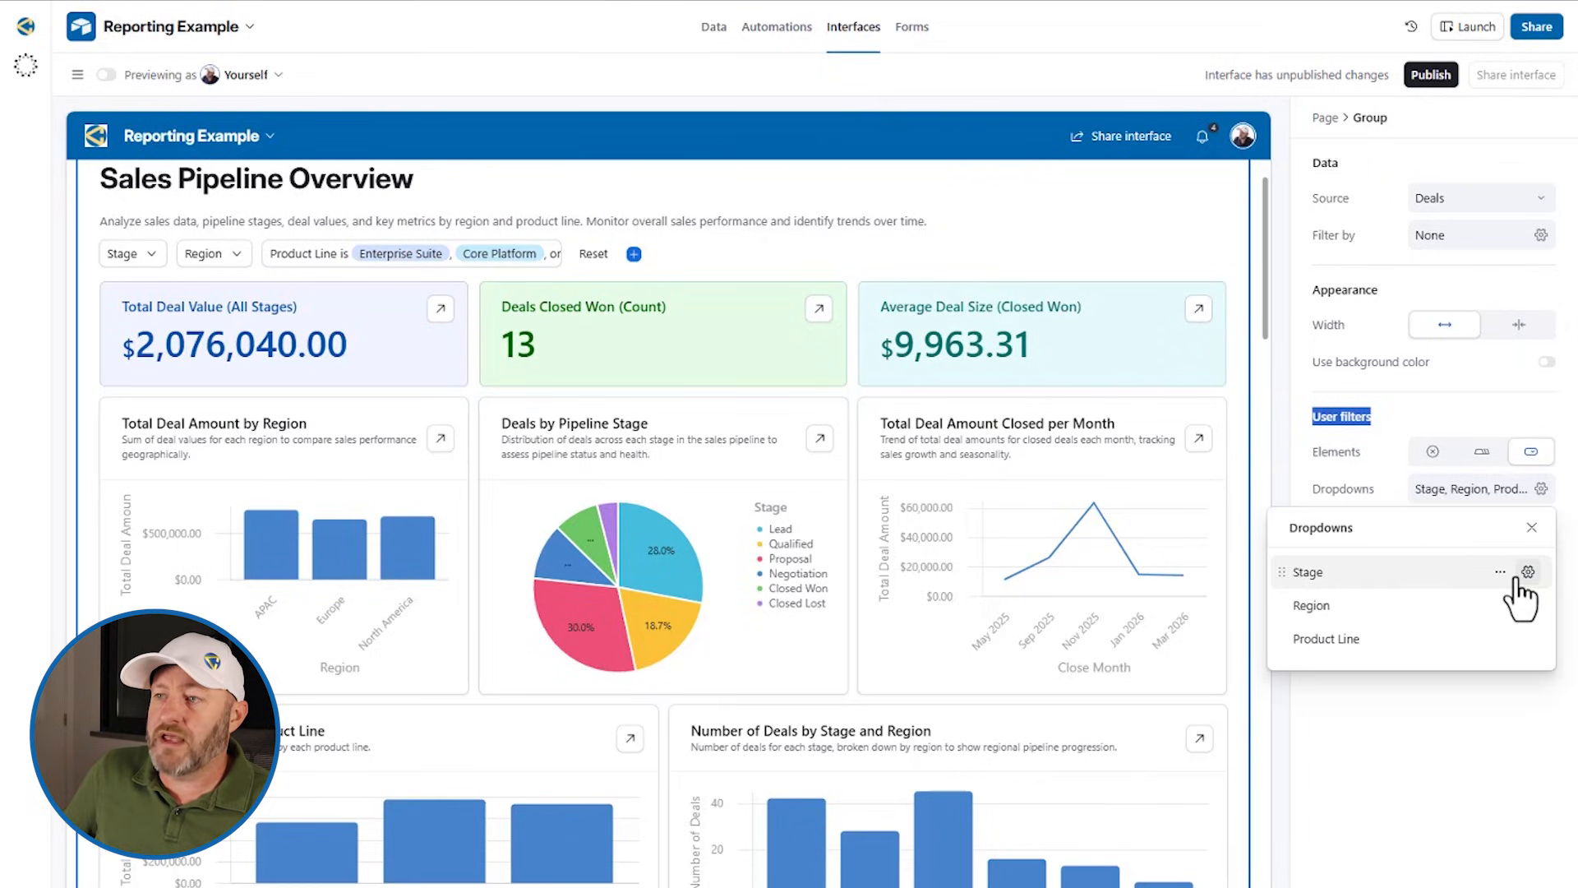
left_click(1524, 572)
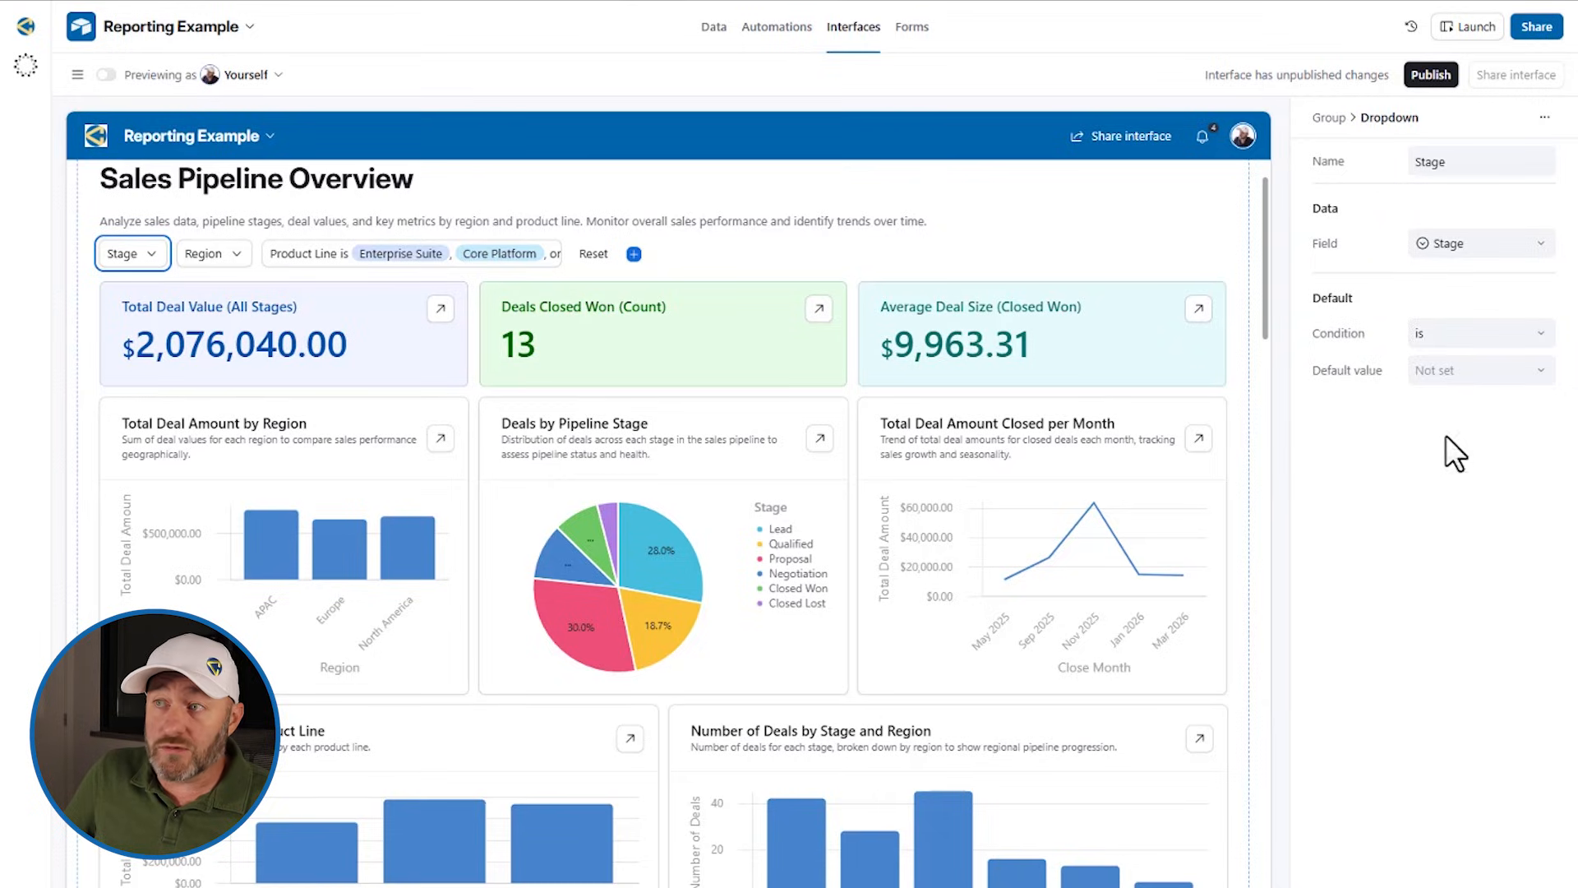
left_click(1438, 252)
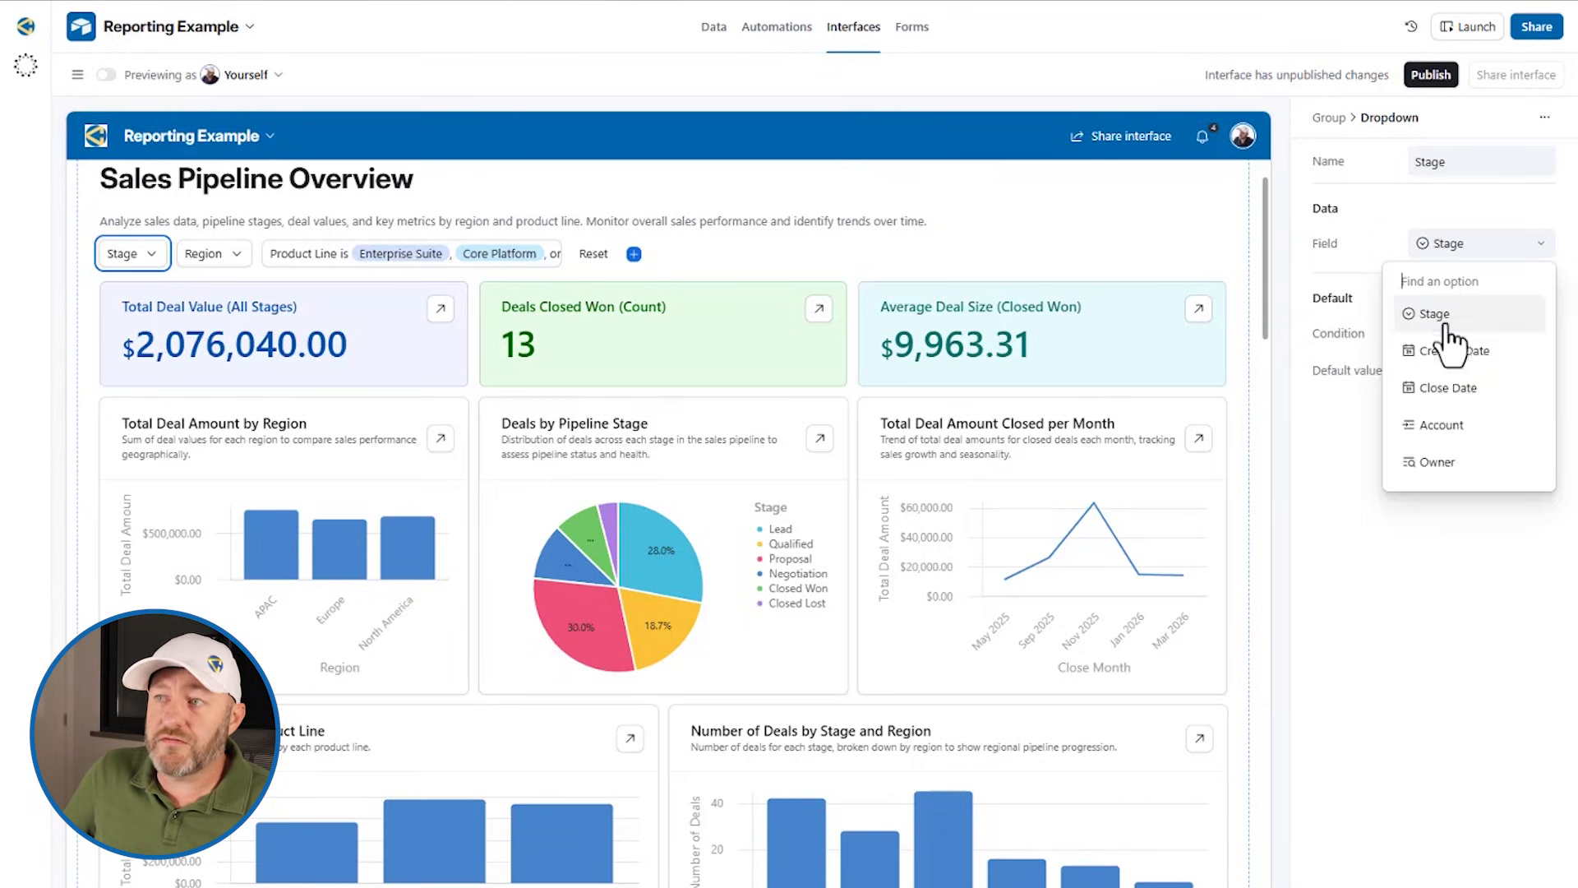
left_click(1451, 173)
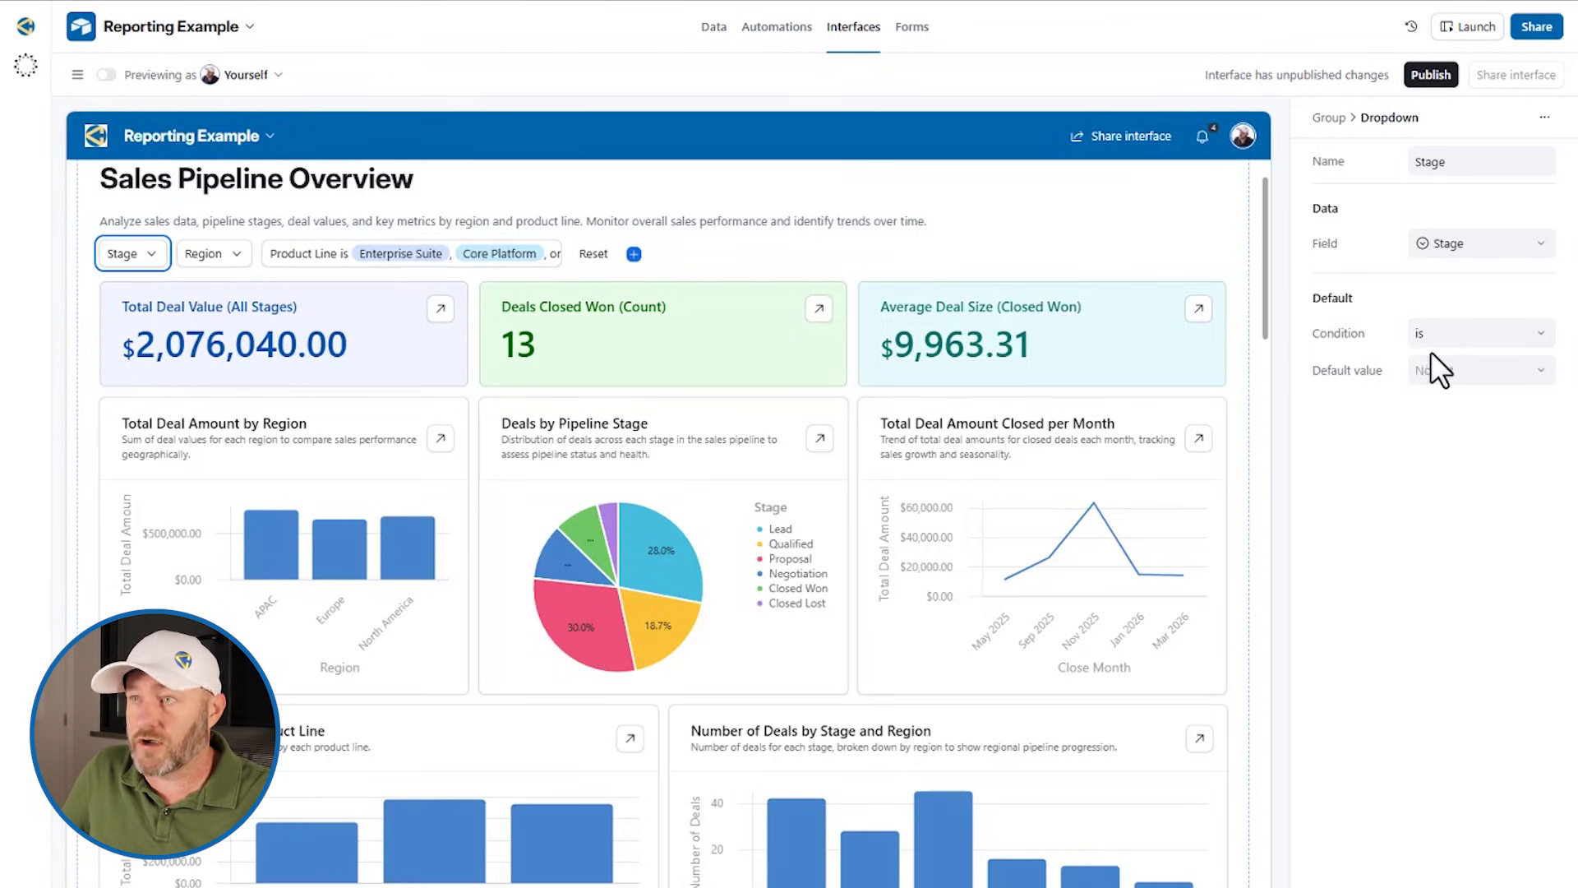
left_click(1235, 233)
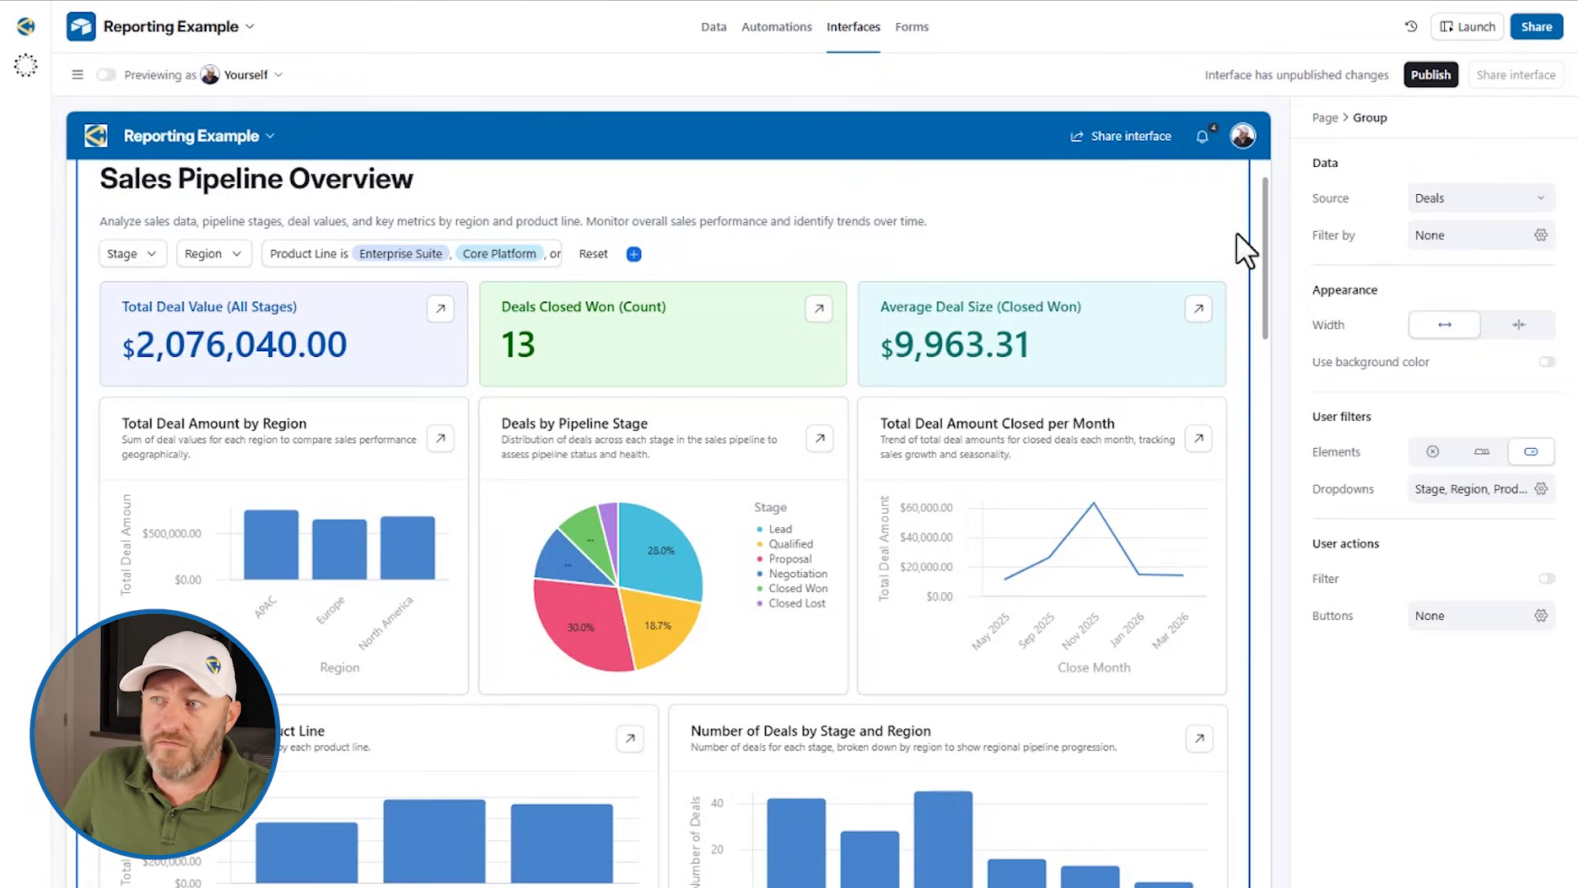
- Check which fields can be added as further dropdown filters, and open the group's own data filter settings
left_click(633, 254)
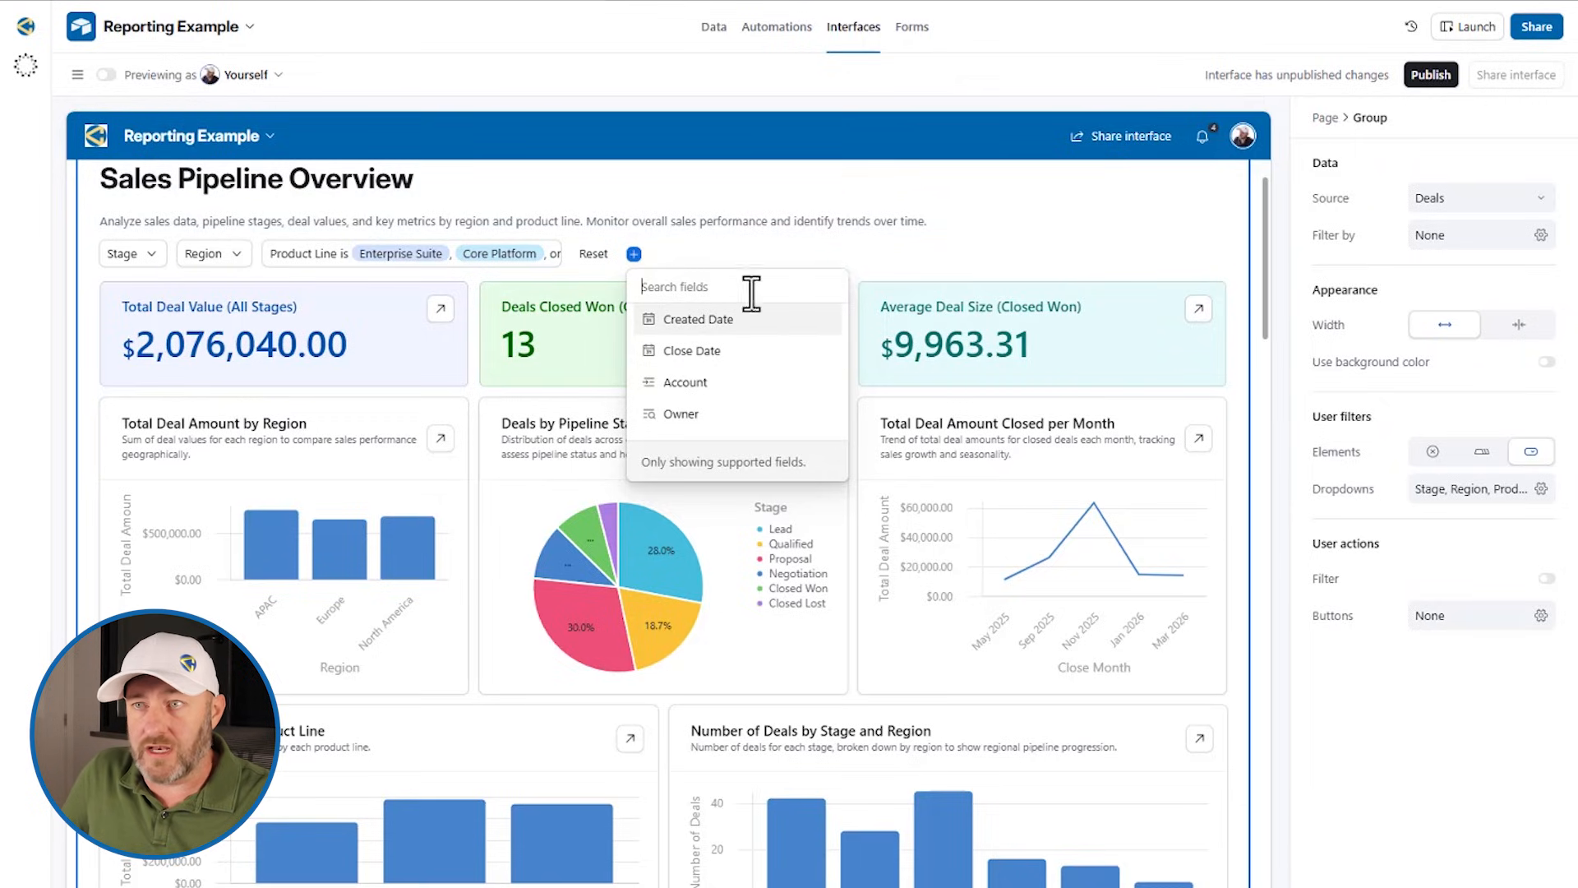
left_click(1241, 224)
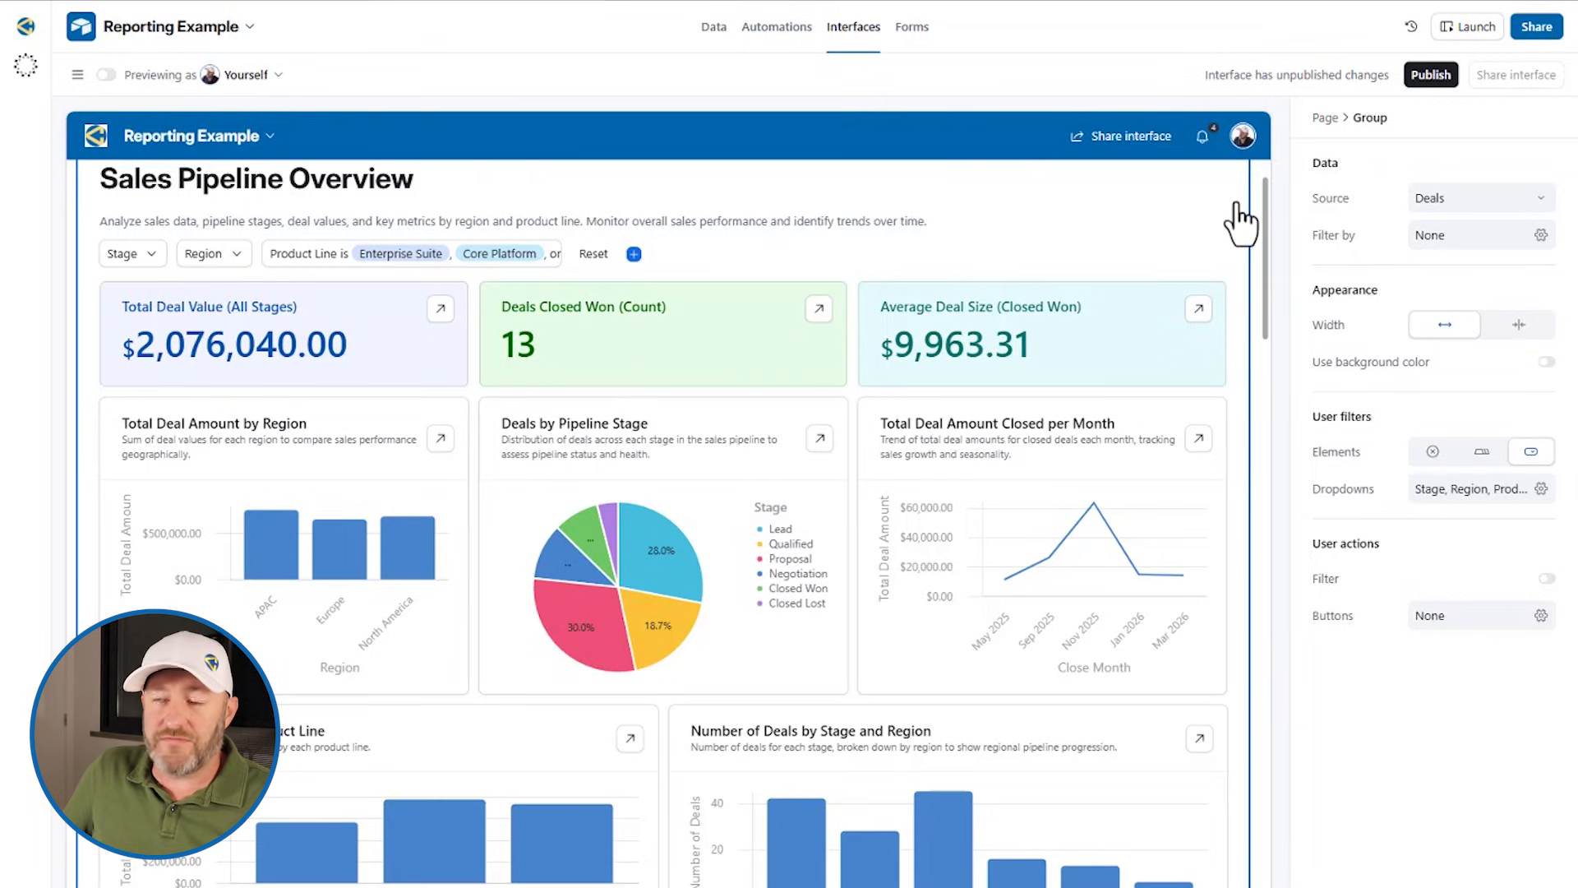
left_click(1325, 119)
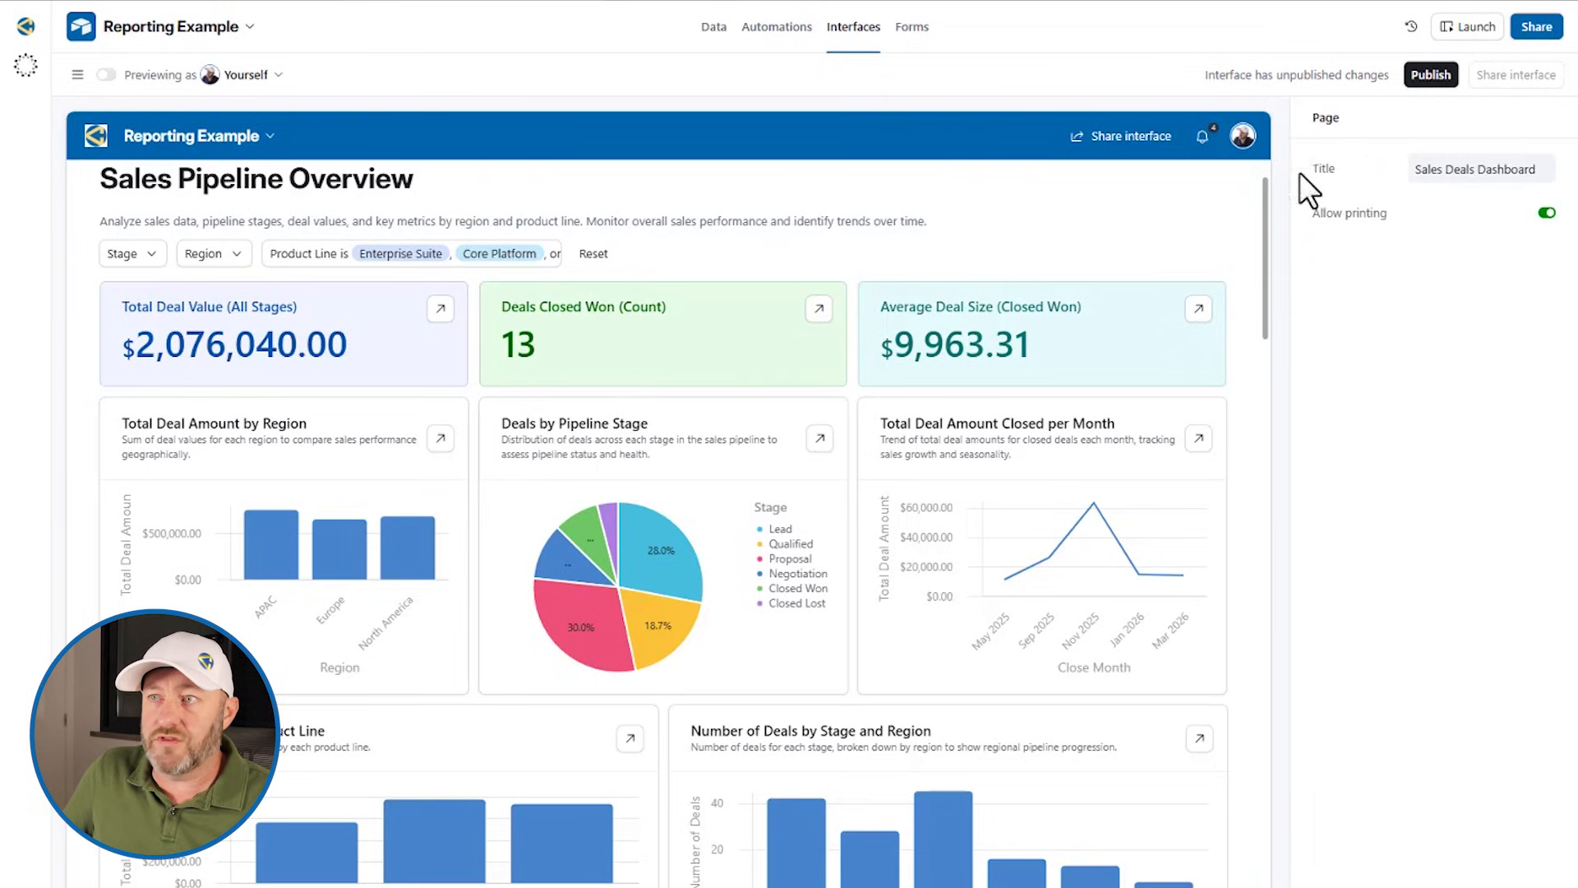
left_click(1233, 222)
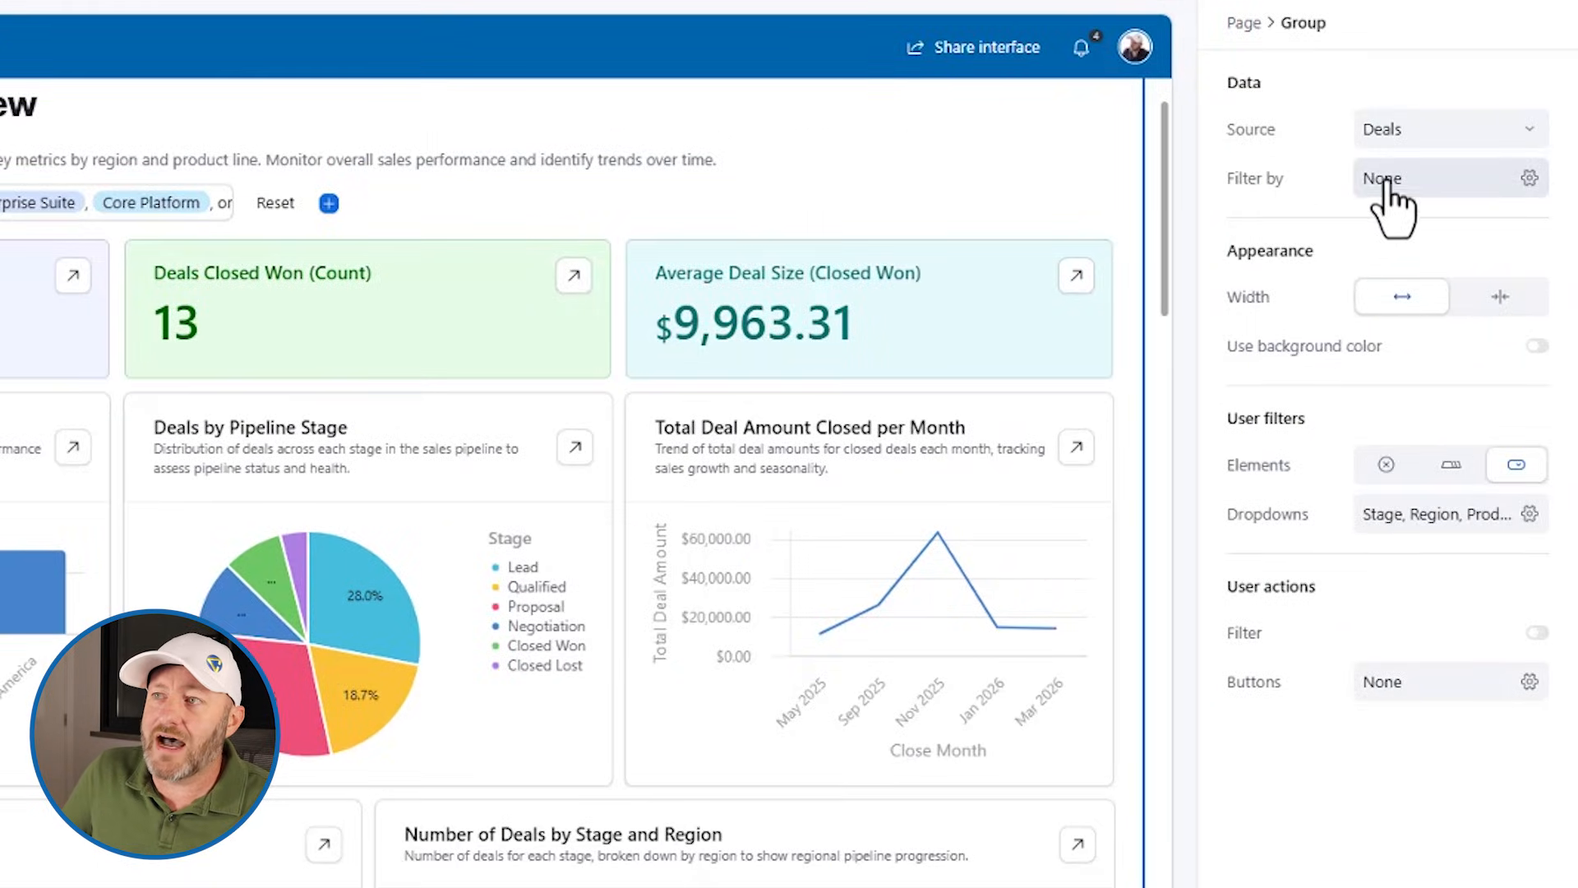
left_click(1430, 238)
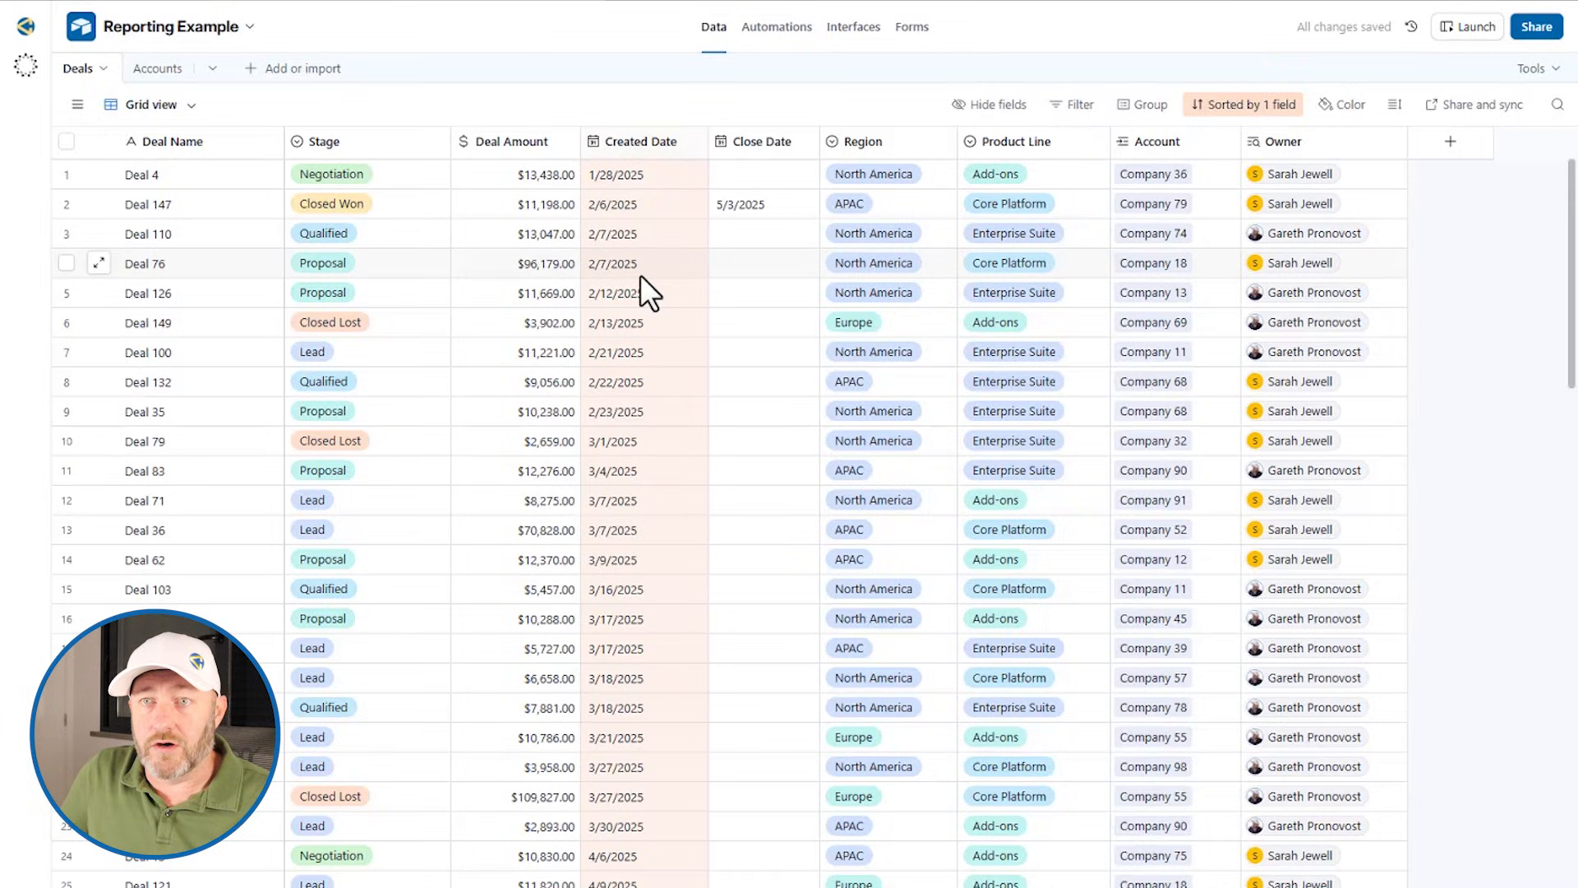
- Examine the Owner field in the Deals table and the Account Owner field's configuration in the Accounts table
left_click(1333, 172)
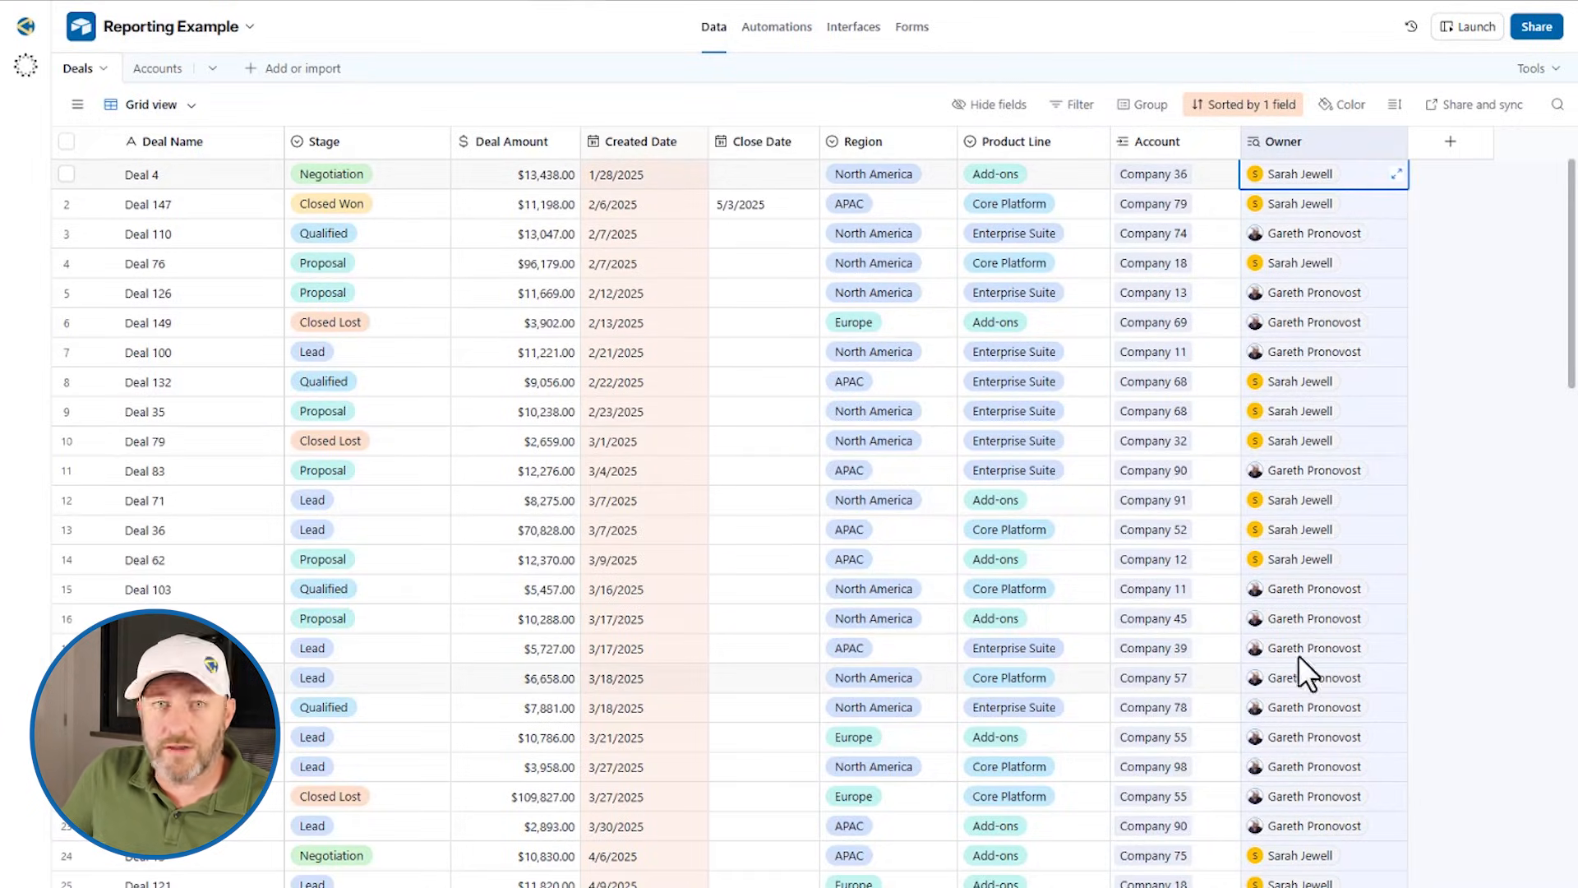
left_click(148, 70)
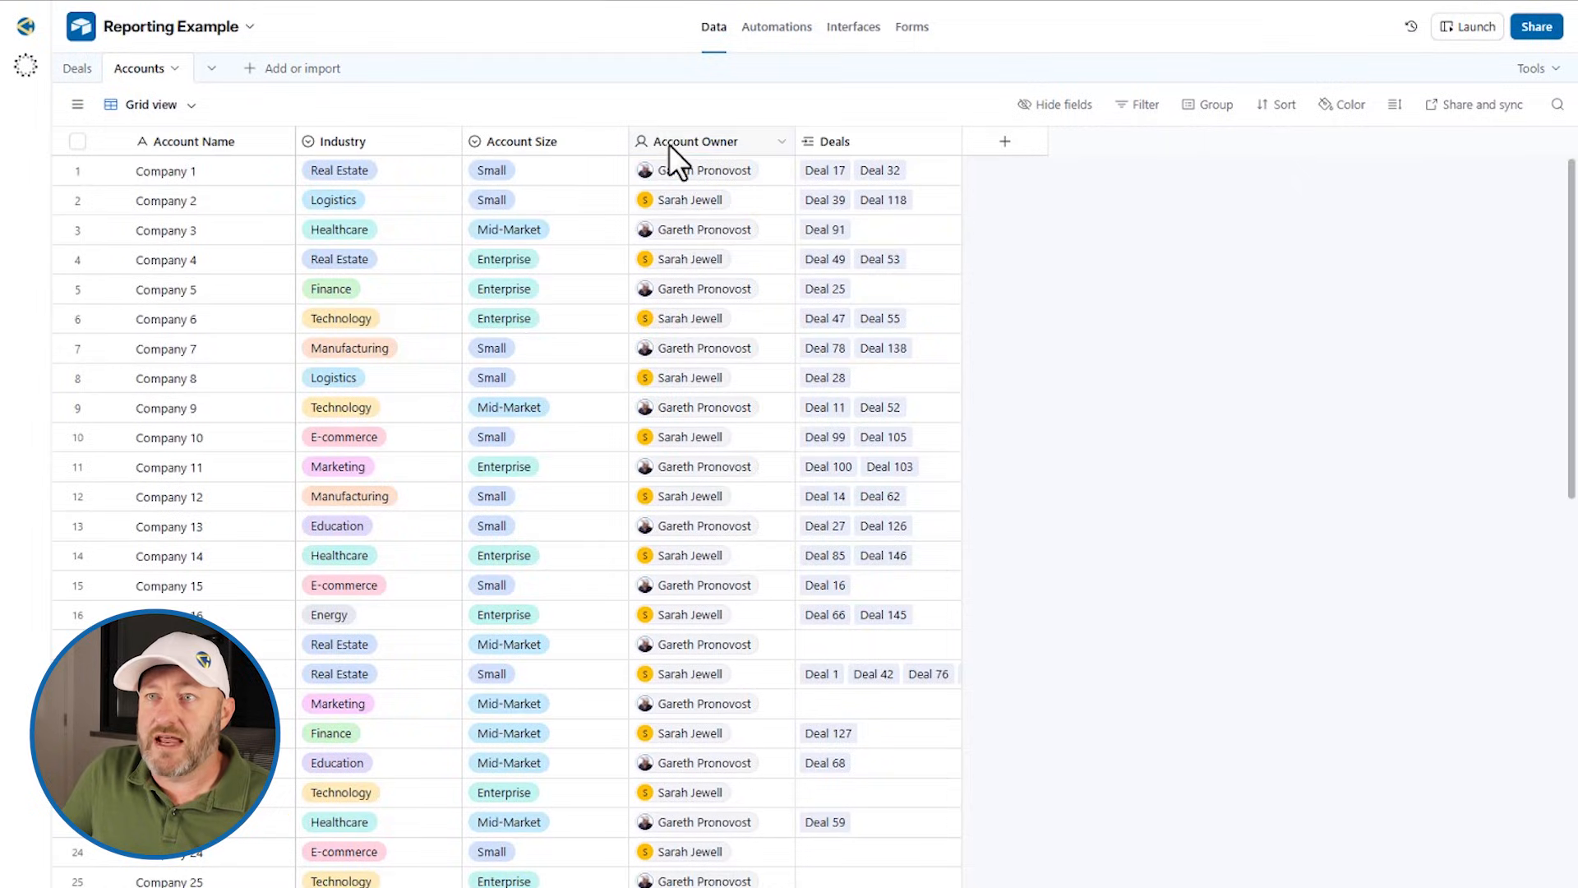
double_click(669, 144)
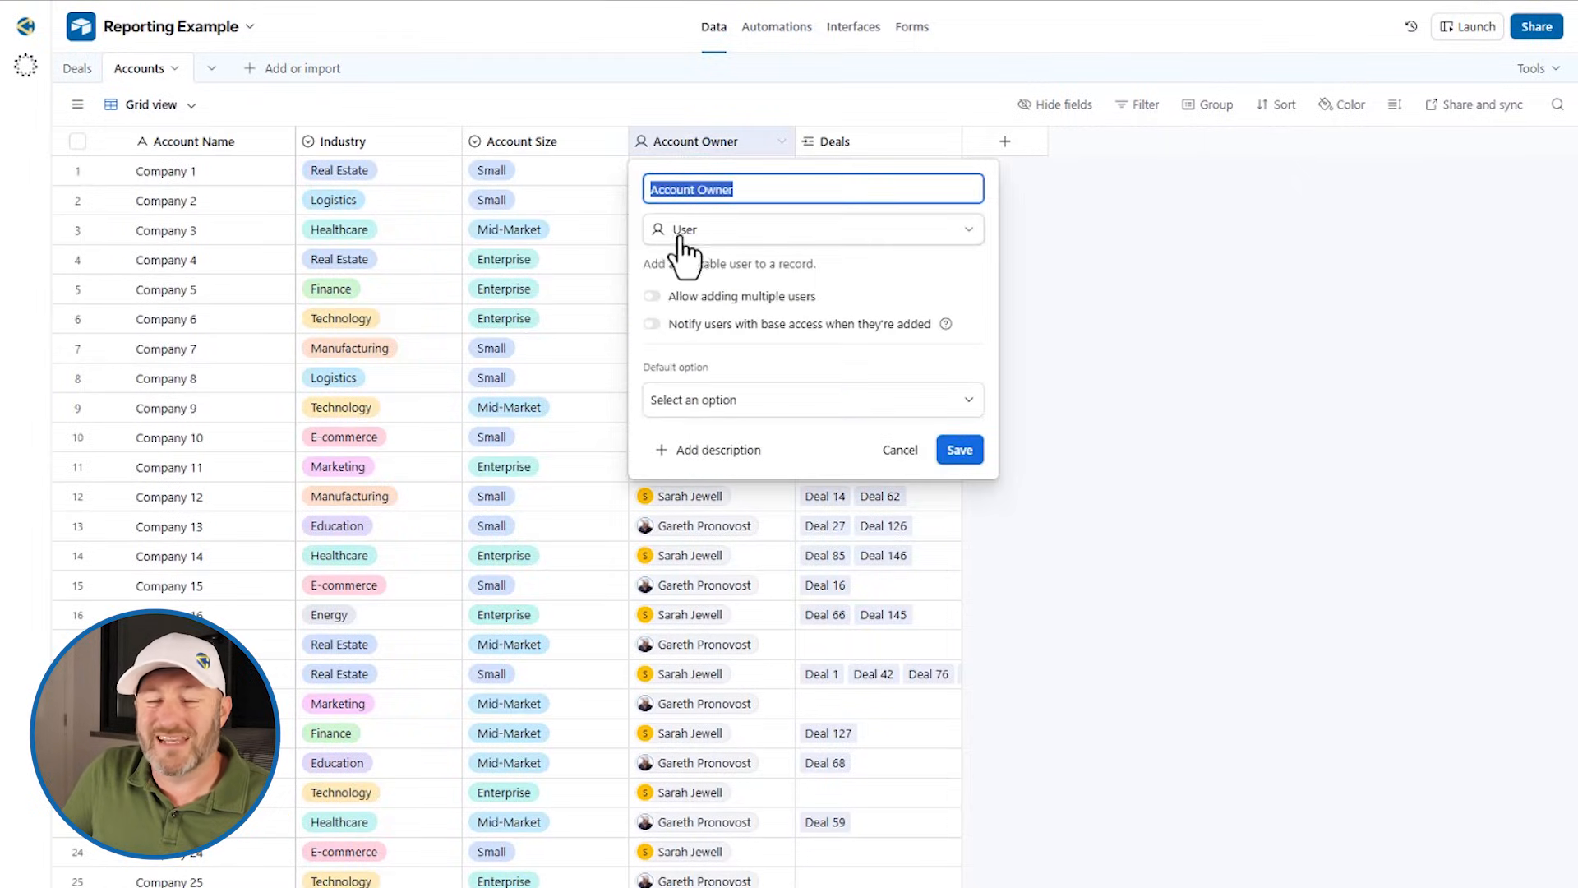
left_click(385, 20)
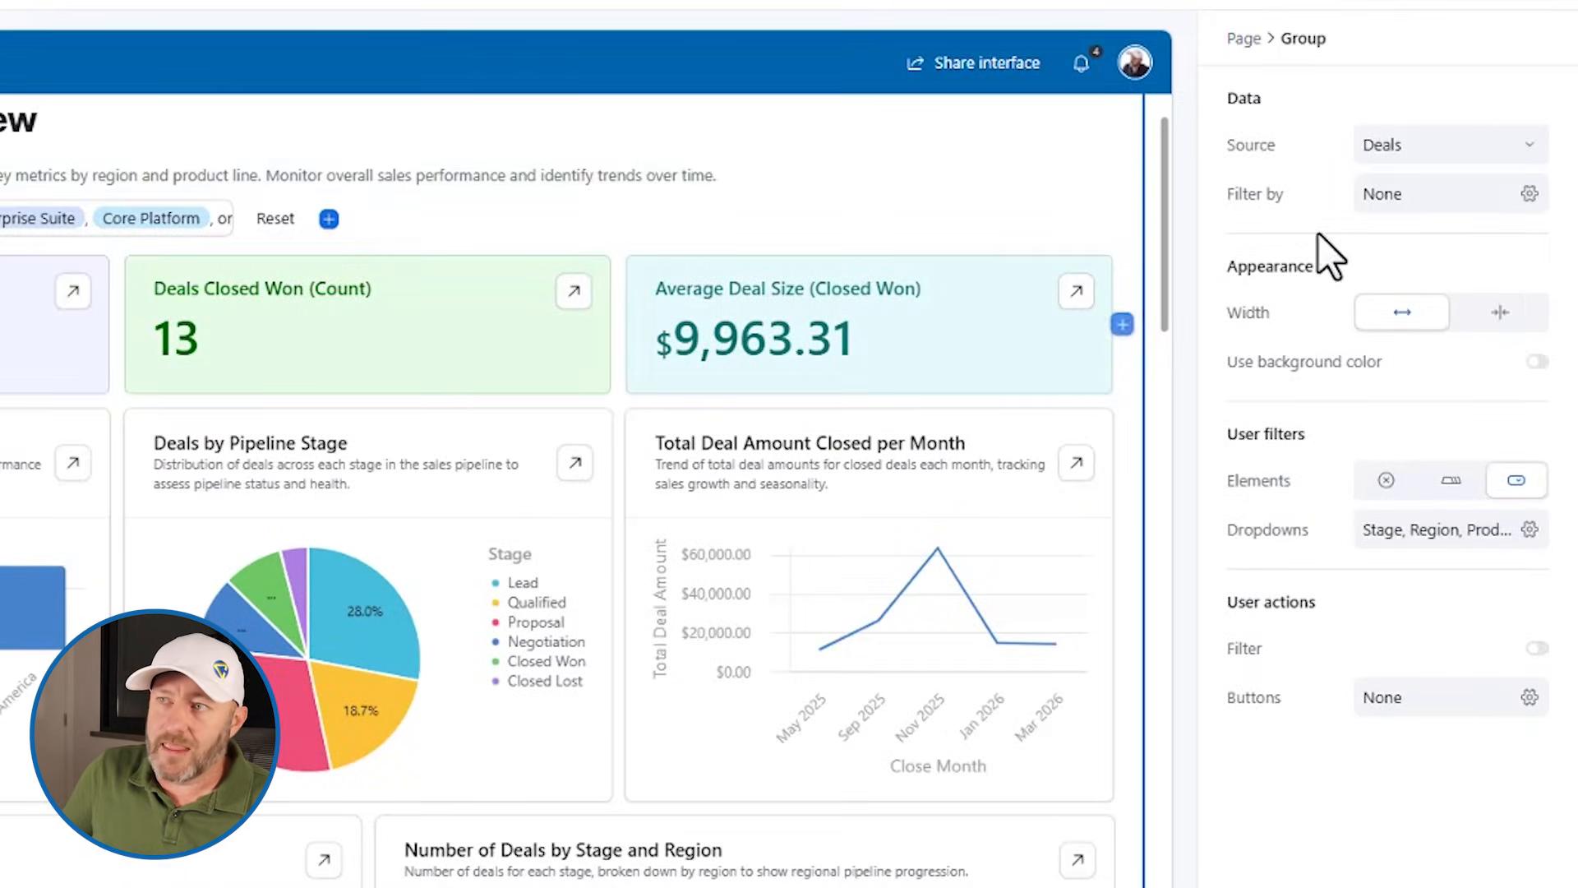
- Filter the group's Deals data so Owner has any of the current user, and close the filter settings
left_click(1397, 197)
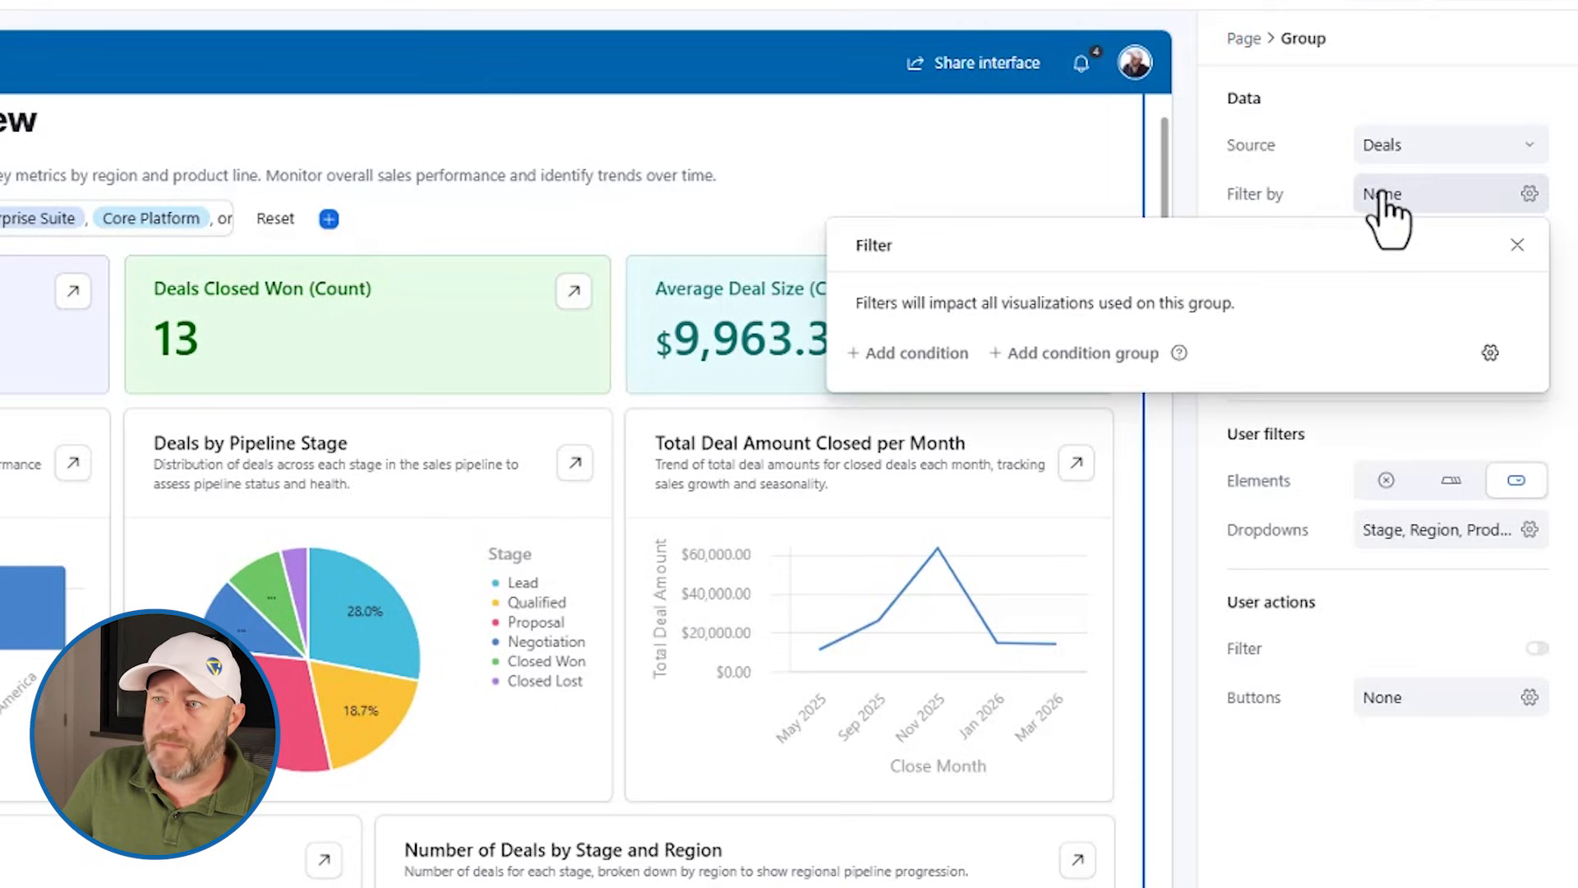
left_click(911, 355)
left_click(1000, 359)
scroll(1023, 552, "down", 2)
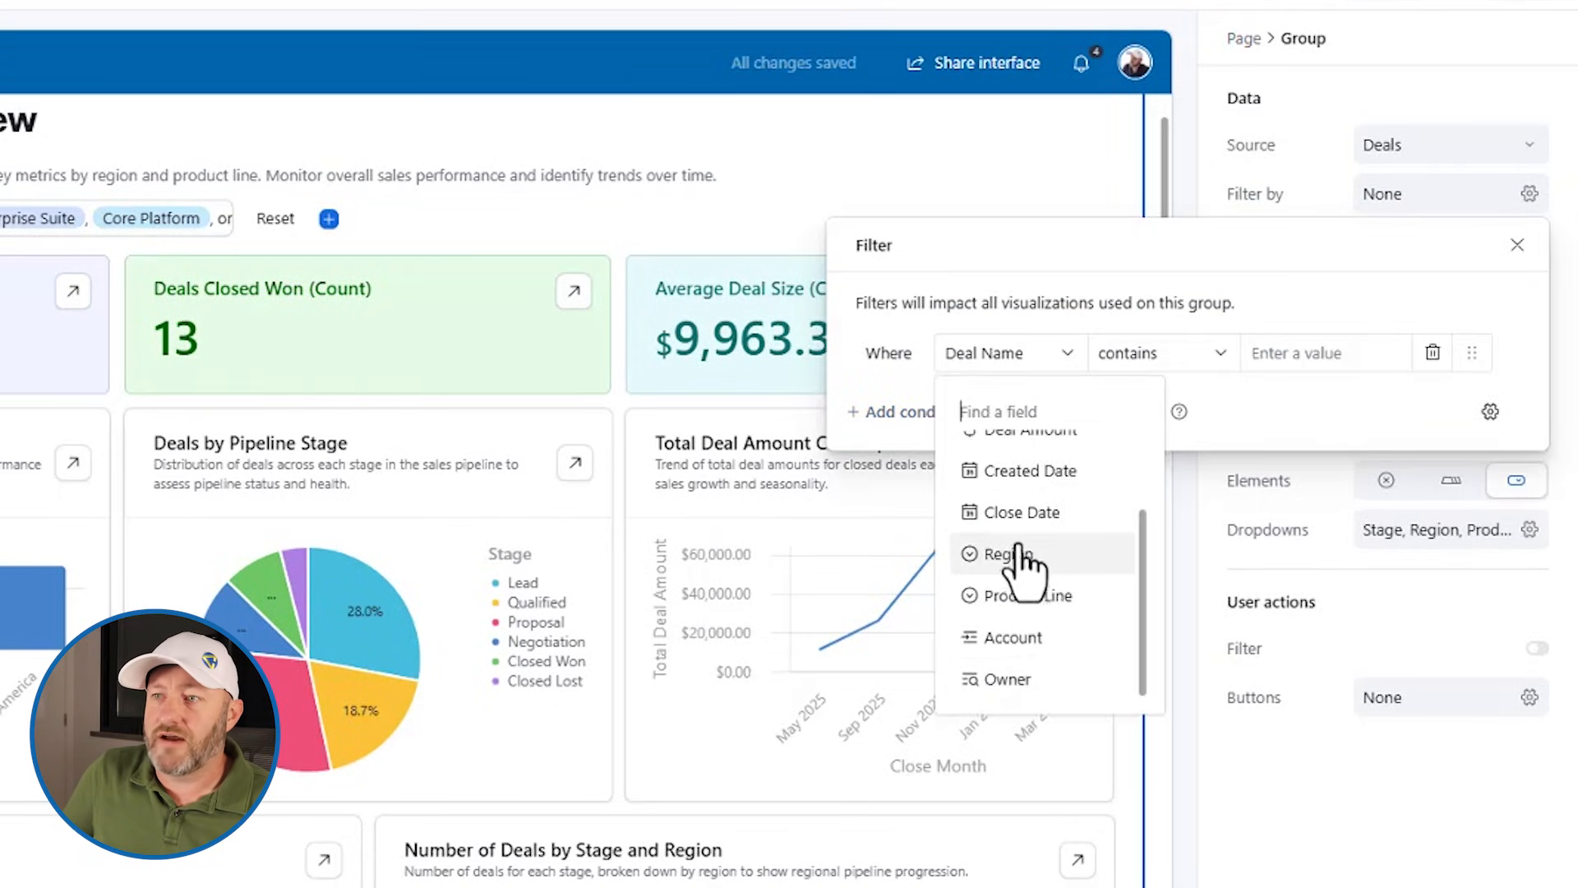
left_click(990, 680)
left_click(995, 359)
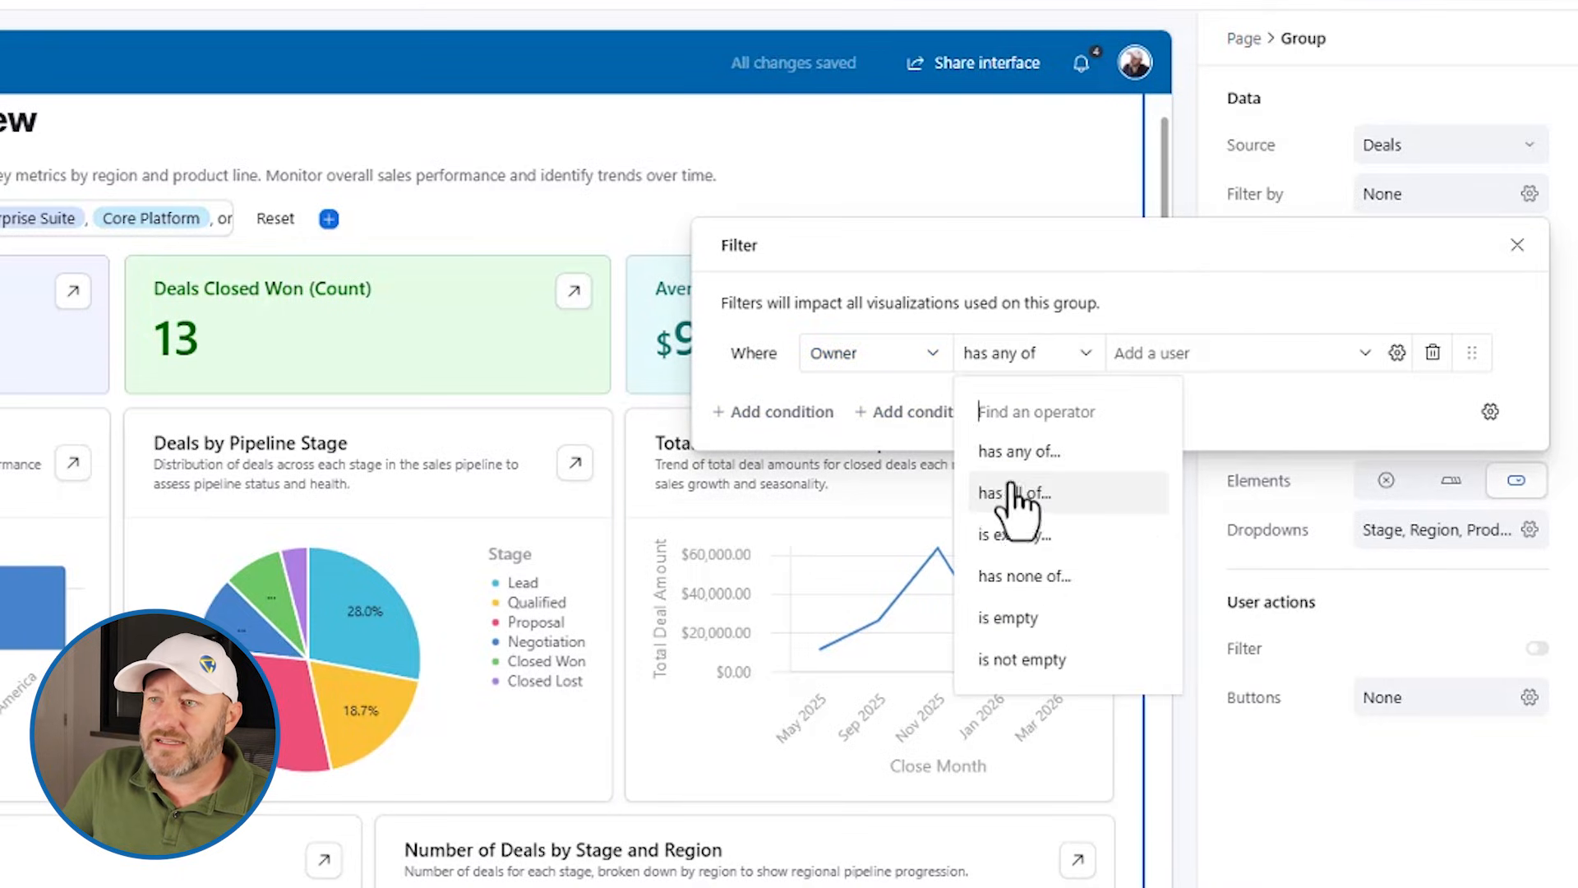
left_click(1015, 451)
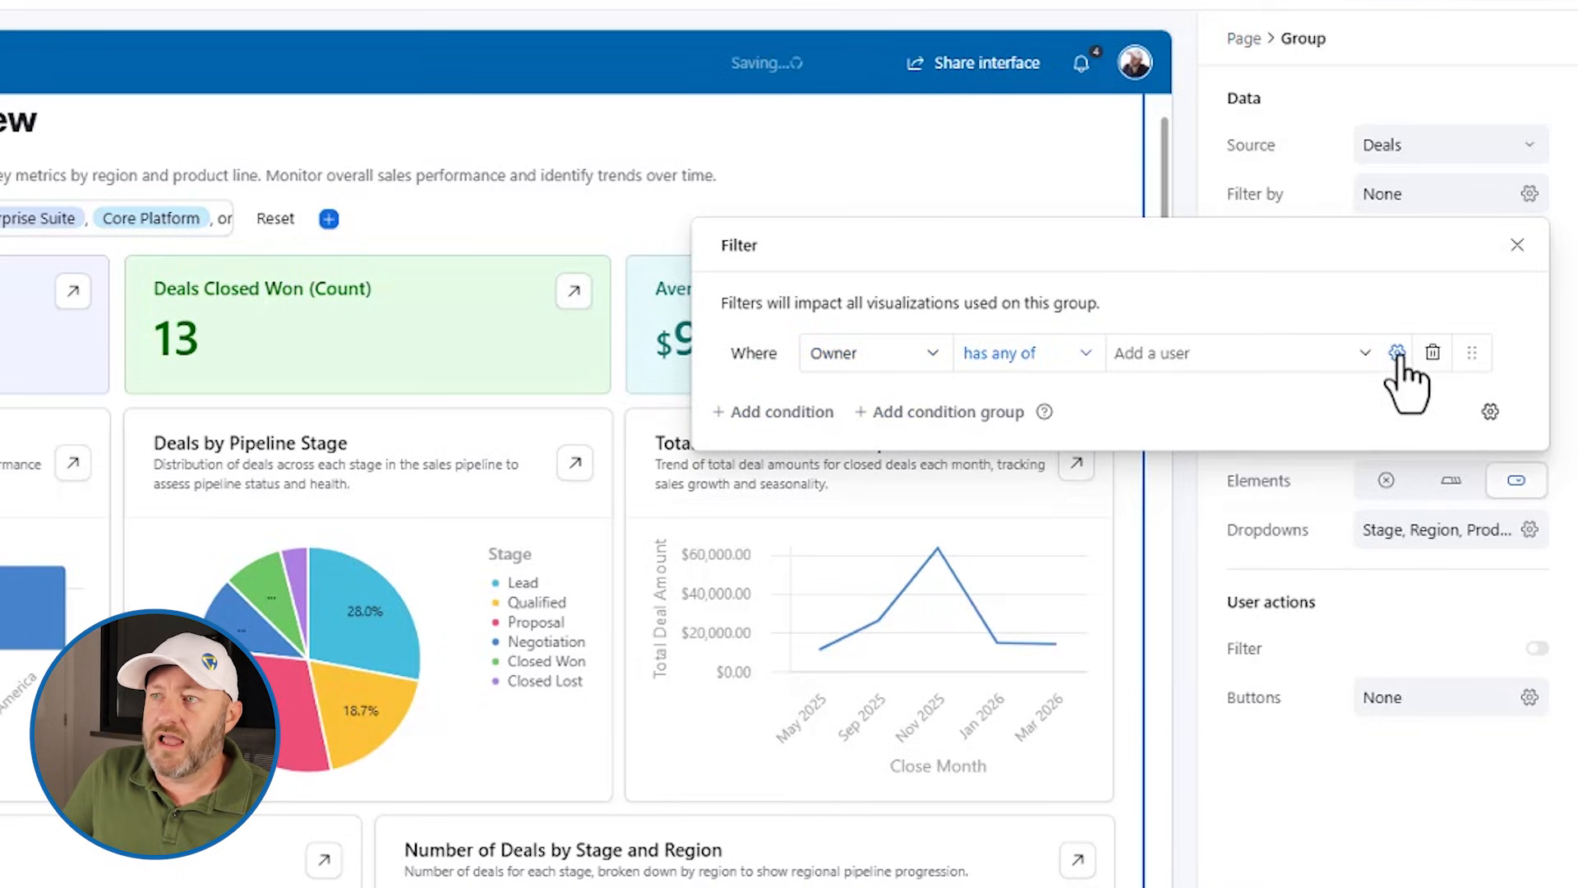
left_click(1169, 355)
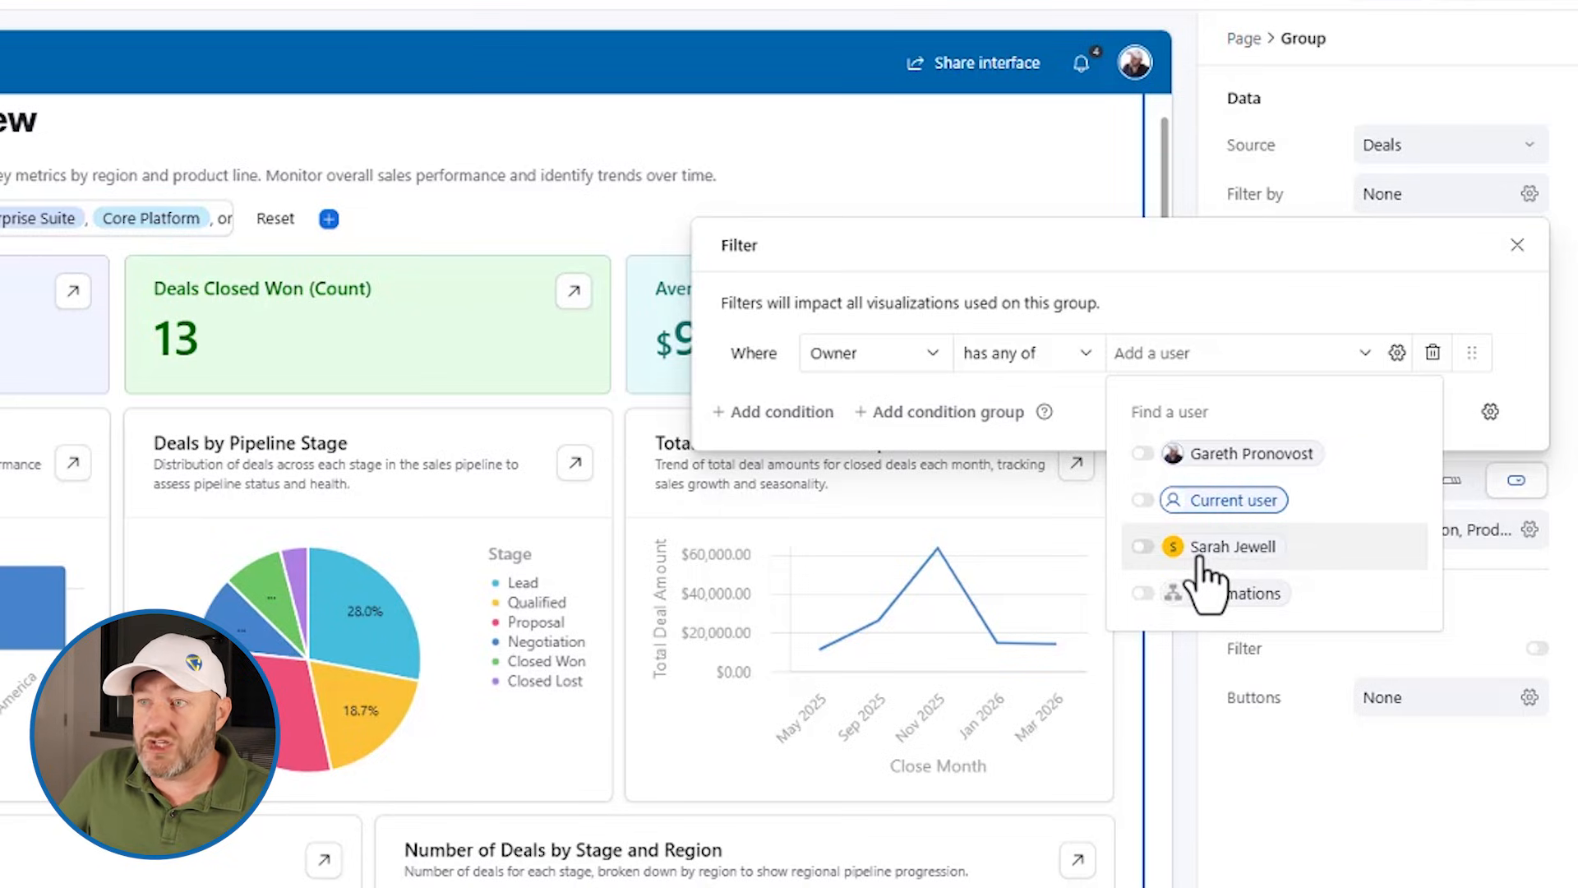
left_click(1202, 503)
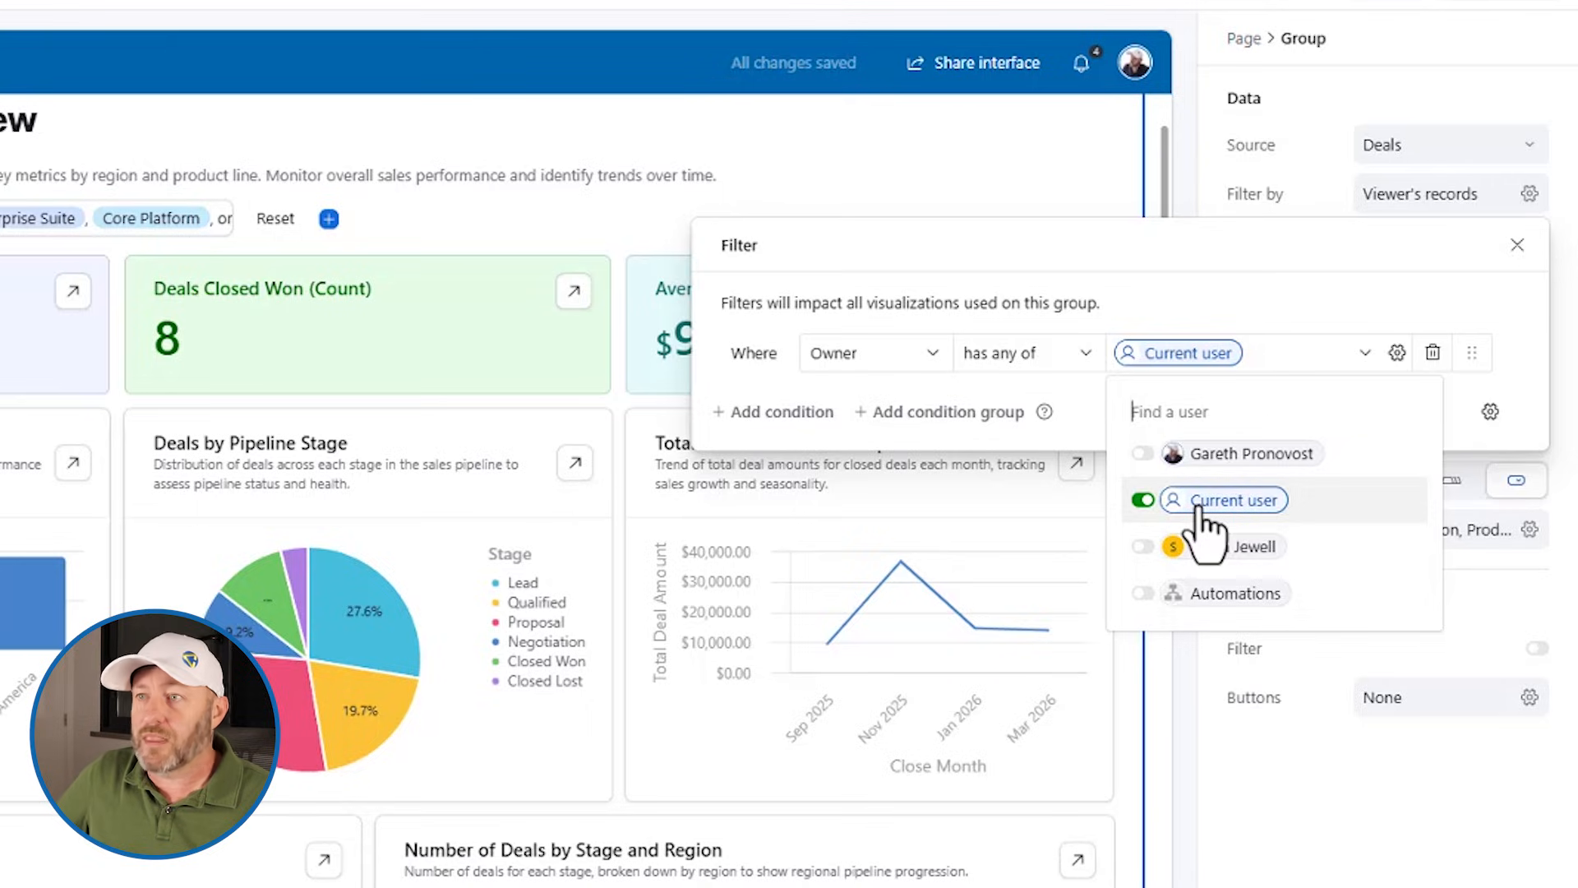
left_click(1240, 187)
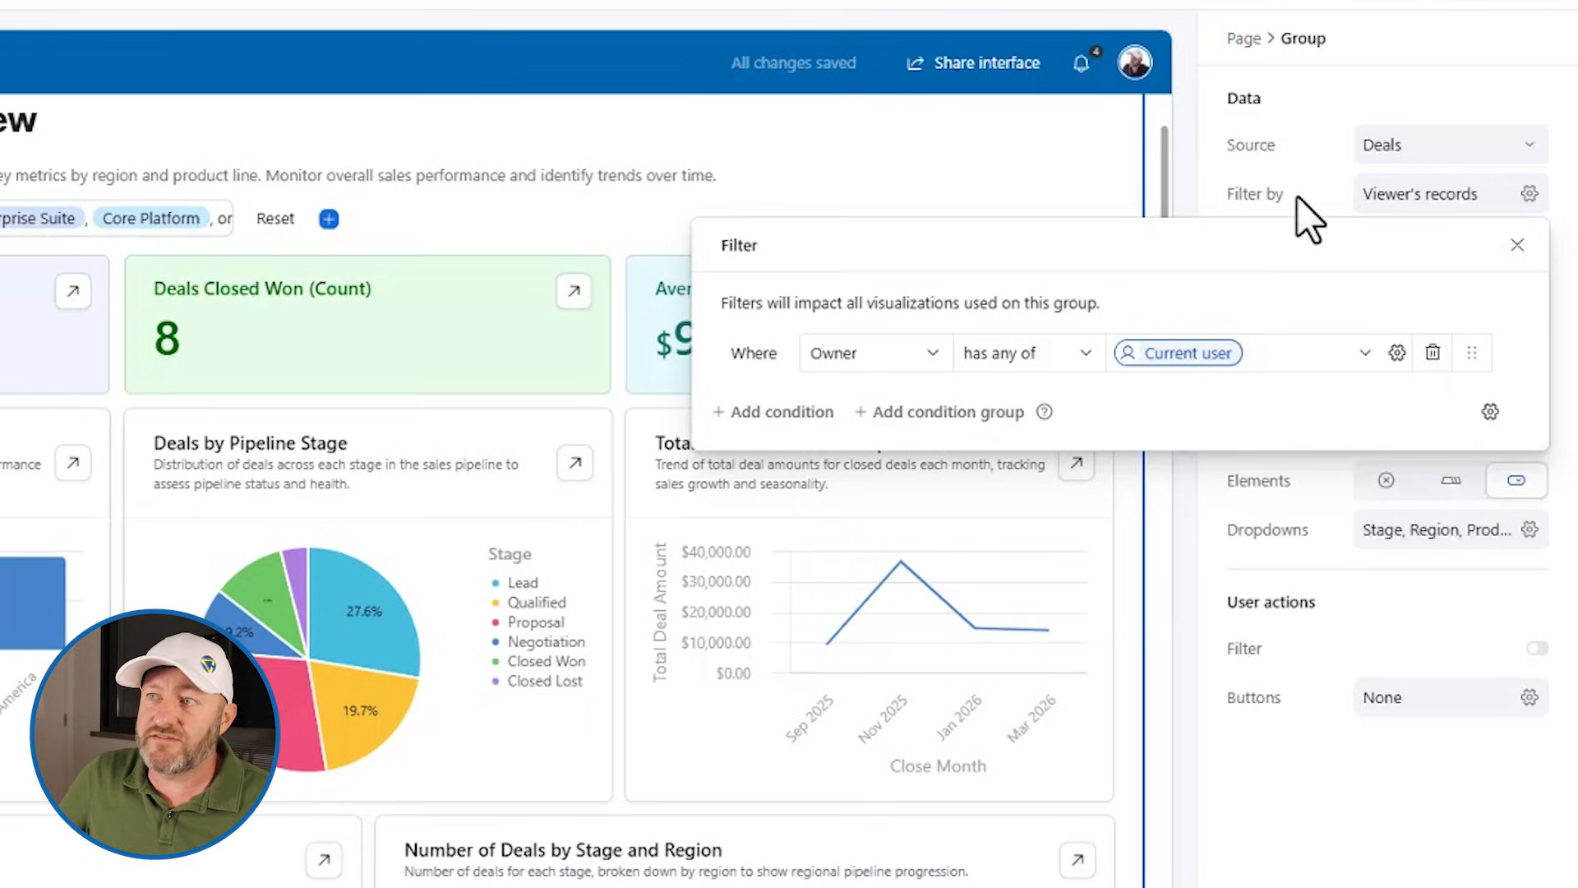
left_click(1517, 244)
left_click_drag(1220, 195, 1290, 194)
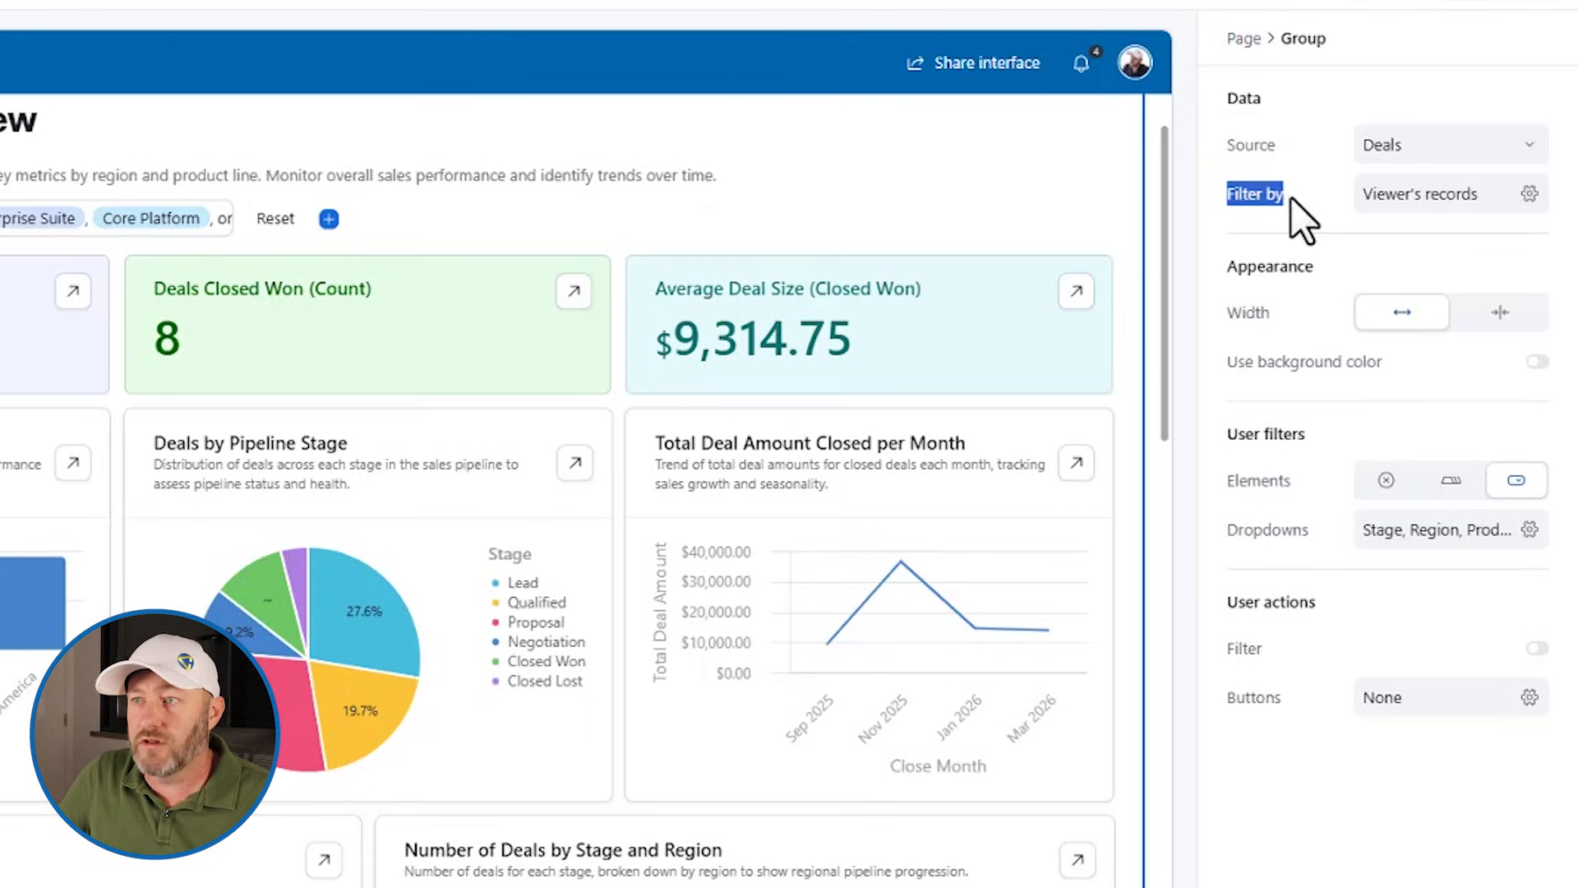
left_click_drag(1225, 433, 1293, 435)
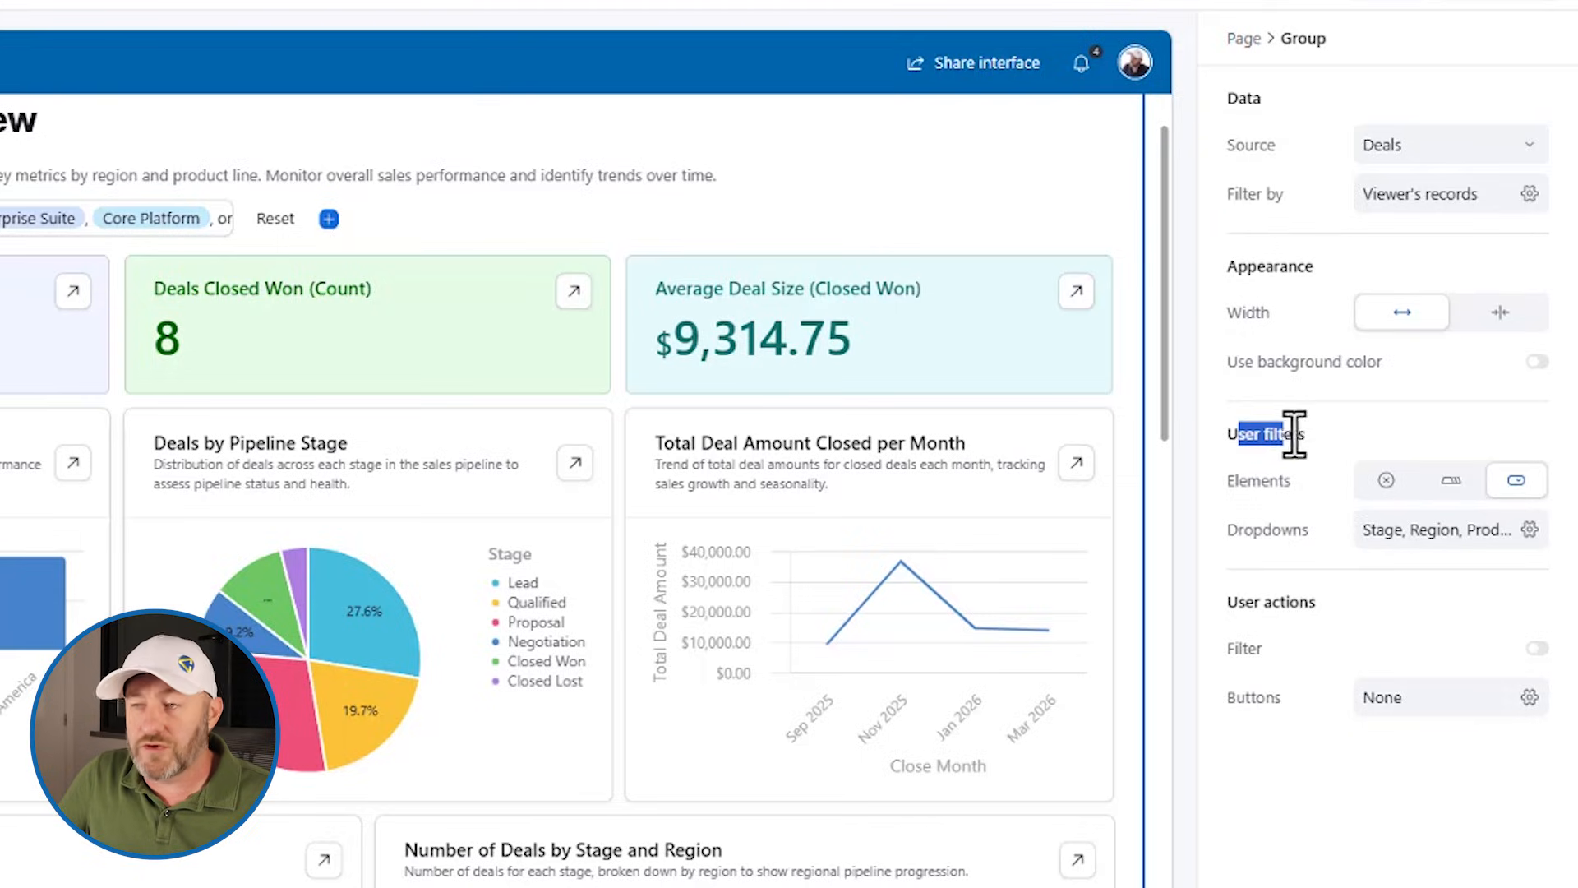
left_click(1315, 429)
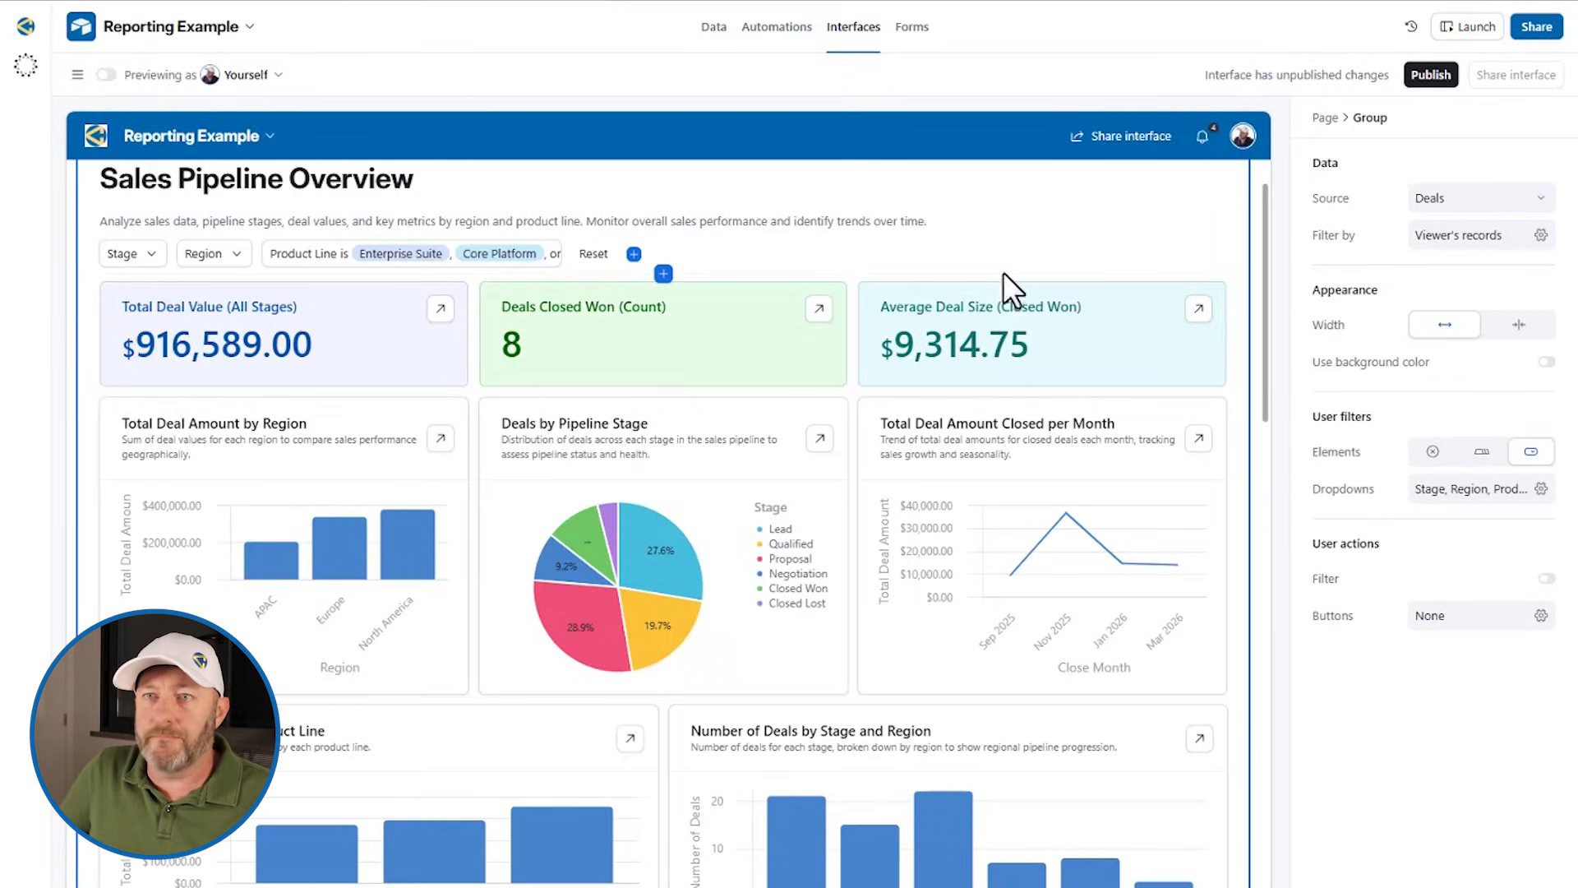
- Clear all selected options from the dashboard's Product Line filter and select the surrounding group again
left_click(406, 254)
left_click(406, 255)
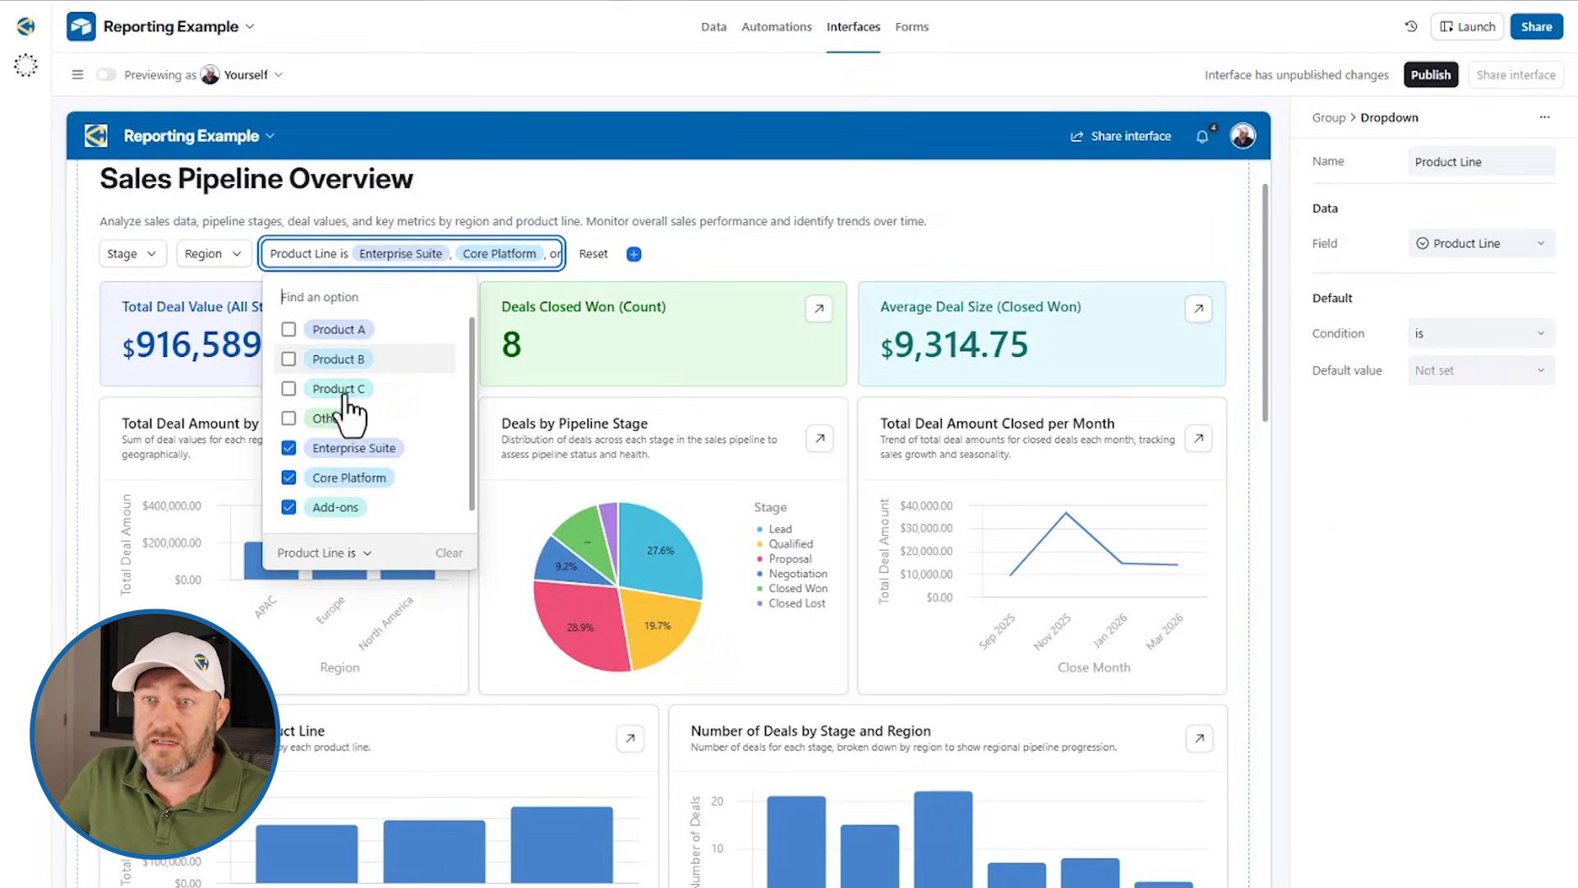
left_click(456, 557)
left_click(553, 239)
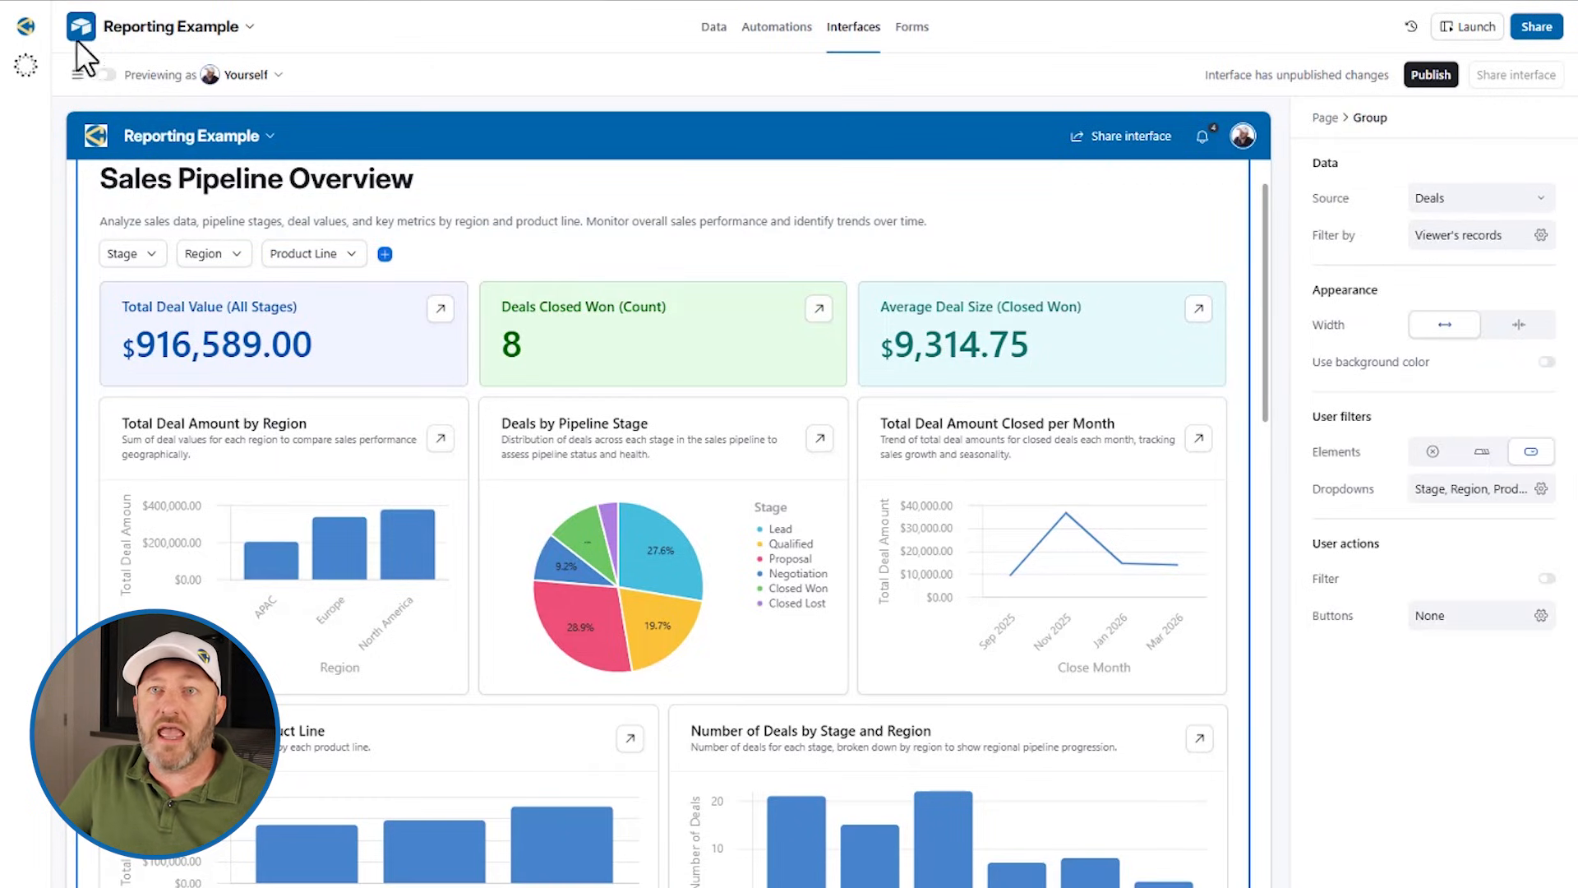
- Preview the dashboard as the other collaborator and review all of its charts and summary numbers
left_click(103, 75)
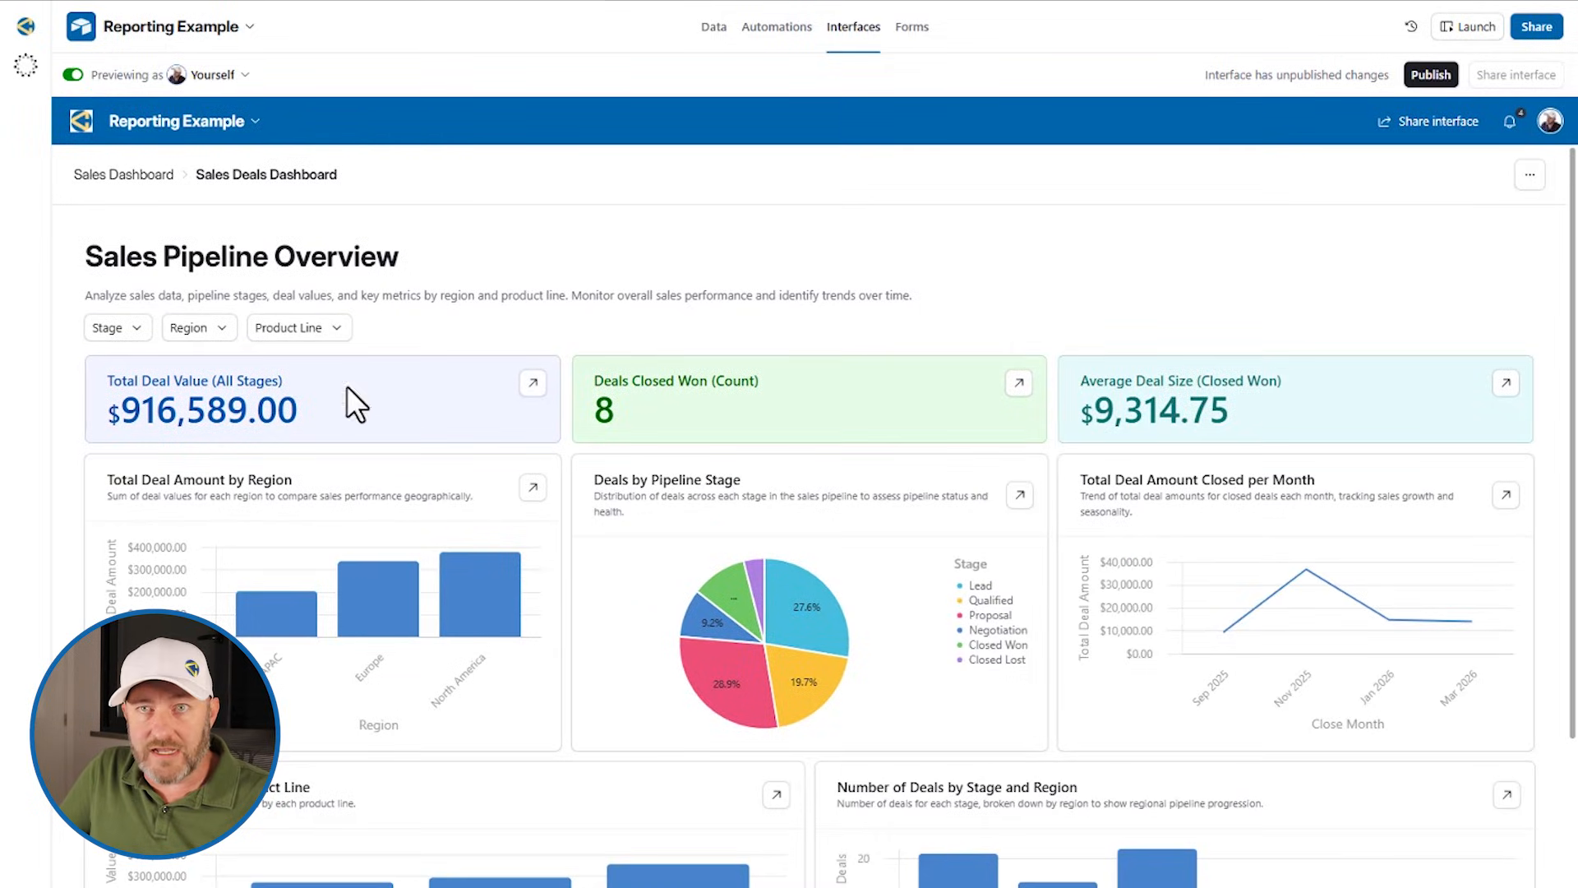
left_click(202, 76)
left_click(165, 184)
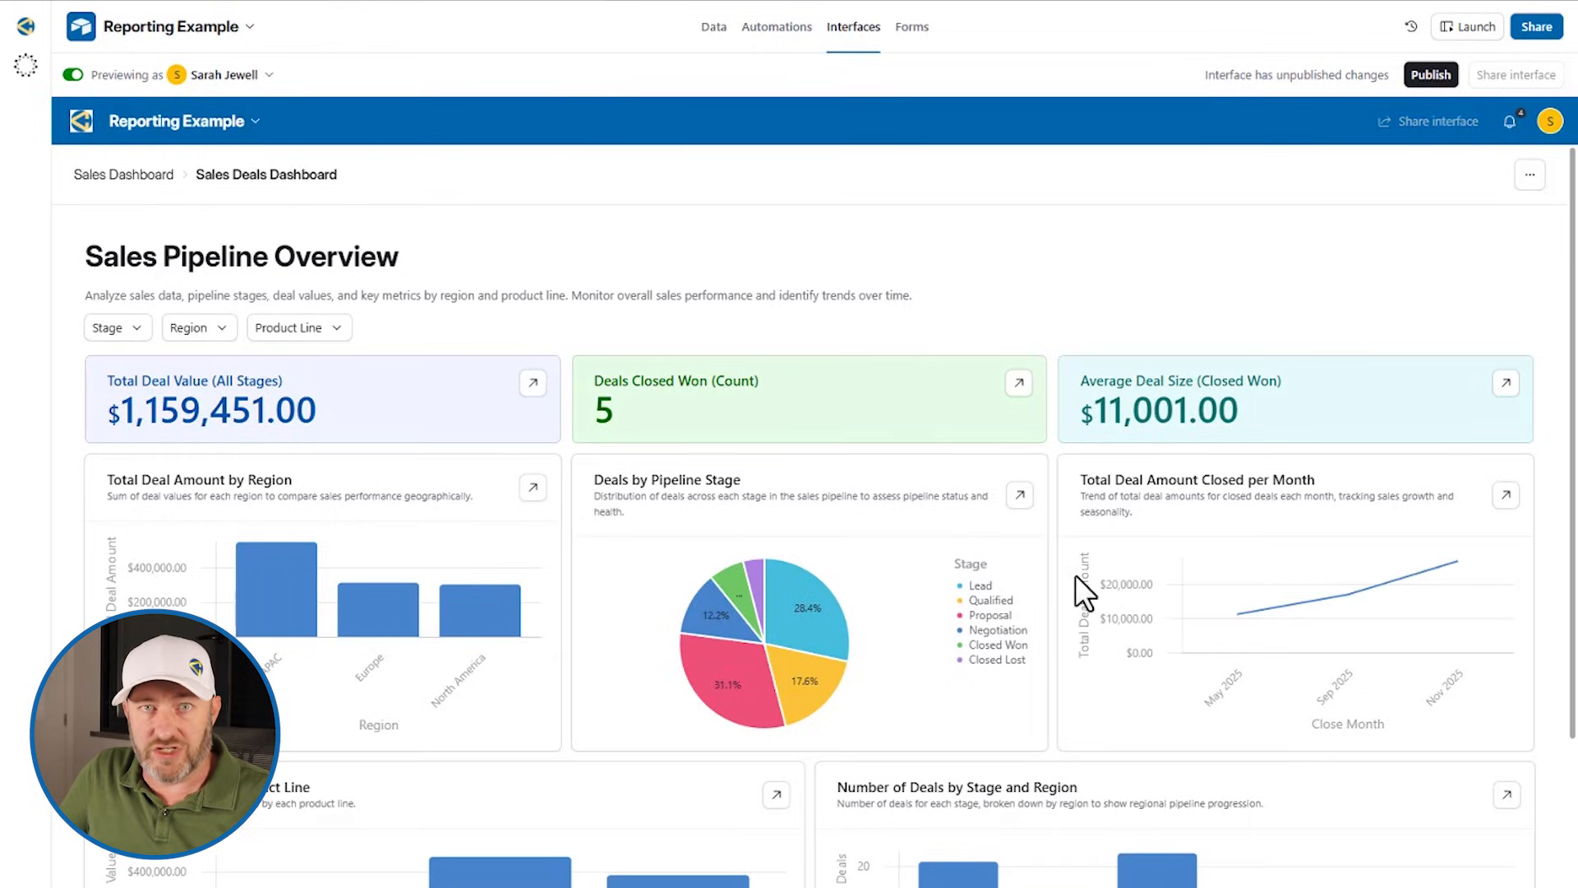
scroll(885, 585, "down", 5)
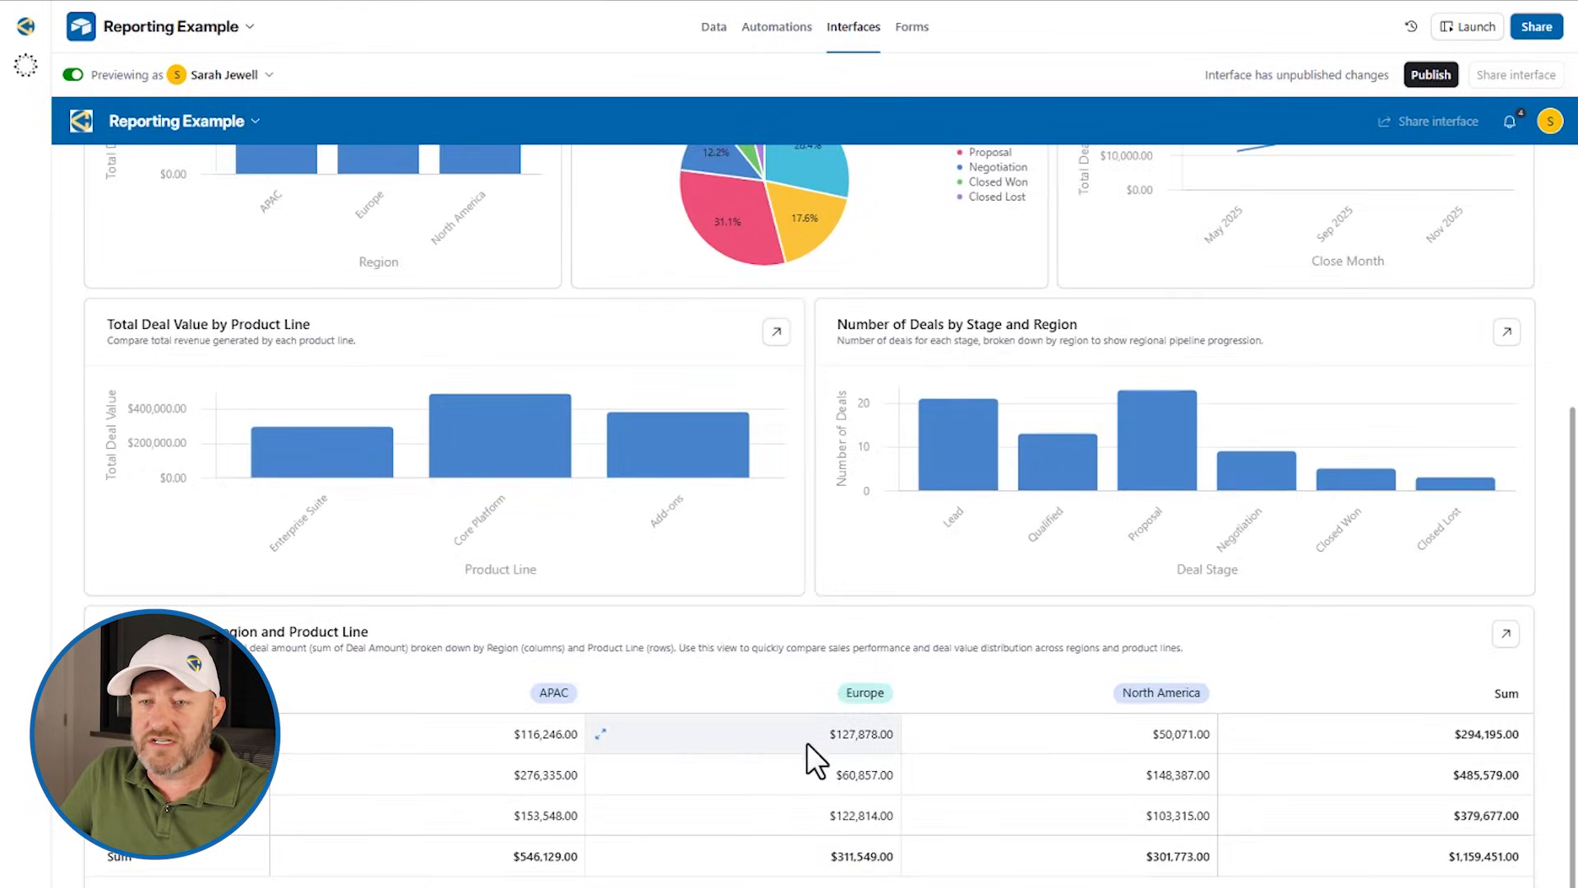
scroll(813, 750, "down", 3)
scroll(814, 510, "up", 7)
scroll(365, 603, "up", 3)
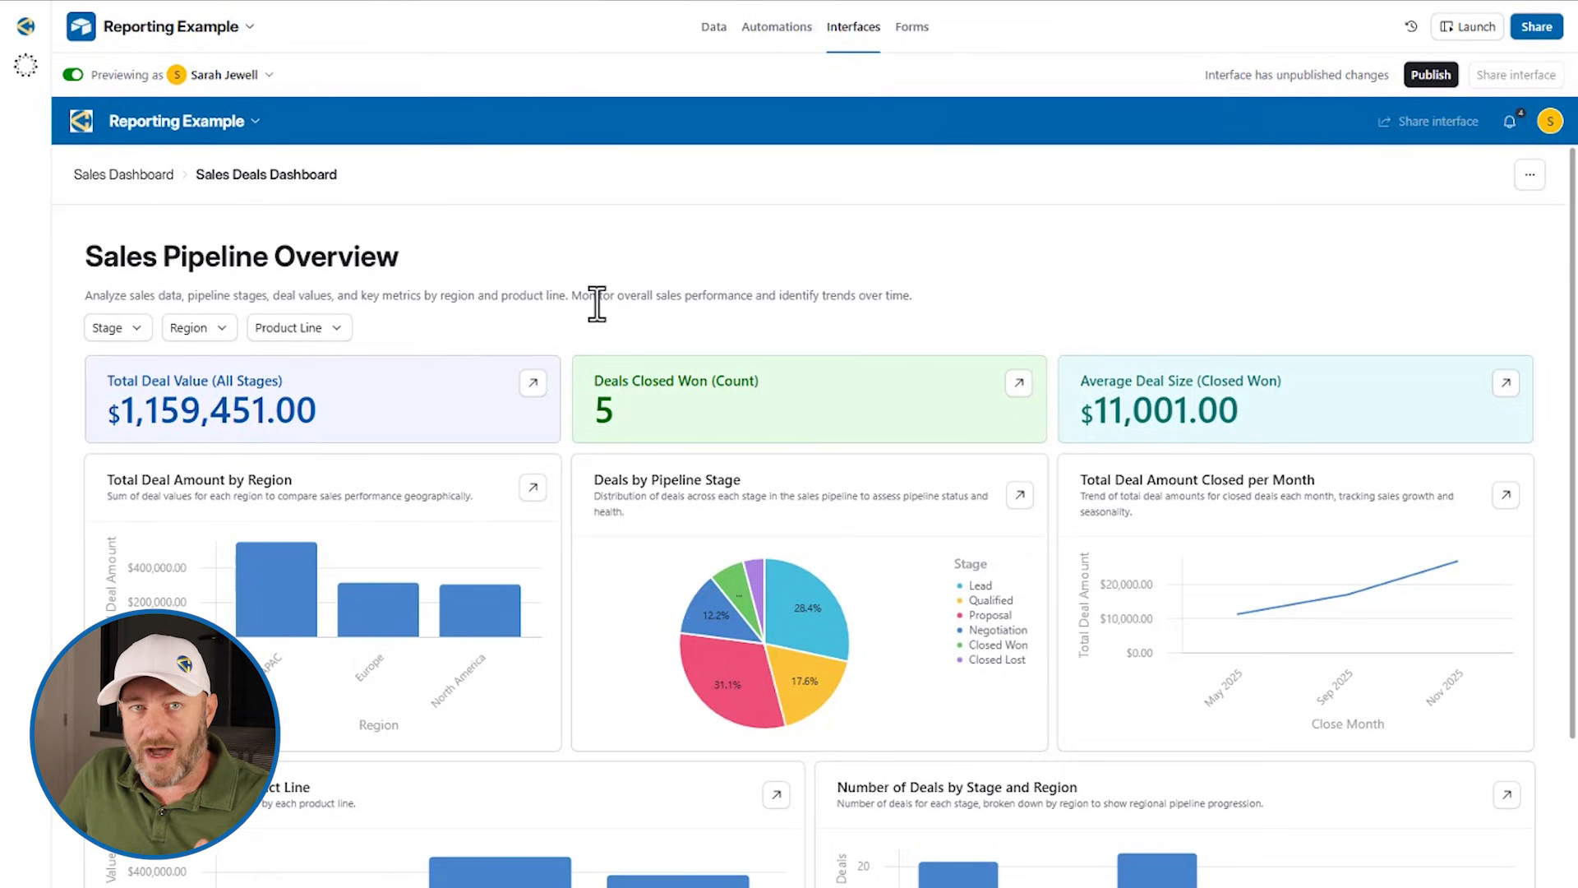
- Switch the dashboard preview back to yourself and check the options offered by the Product Line filter
left_click(209, 75)
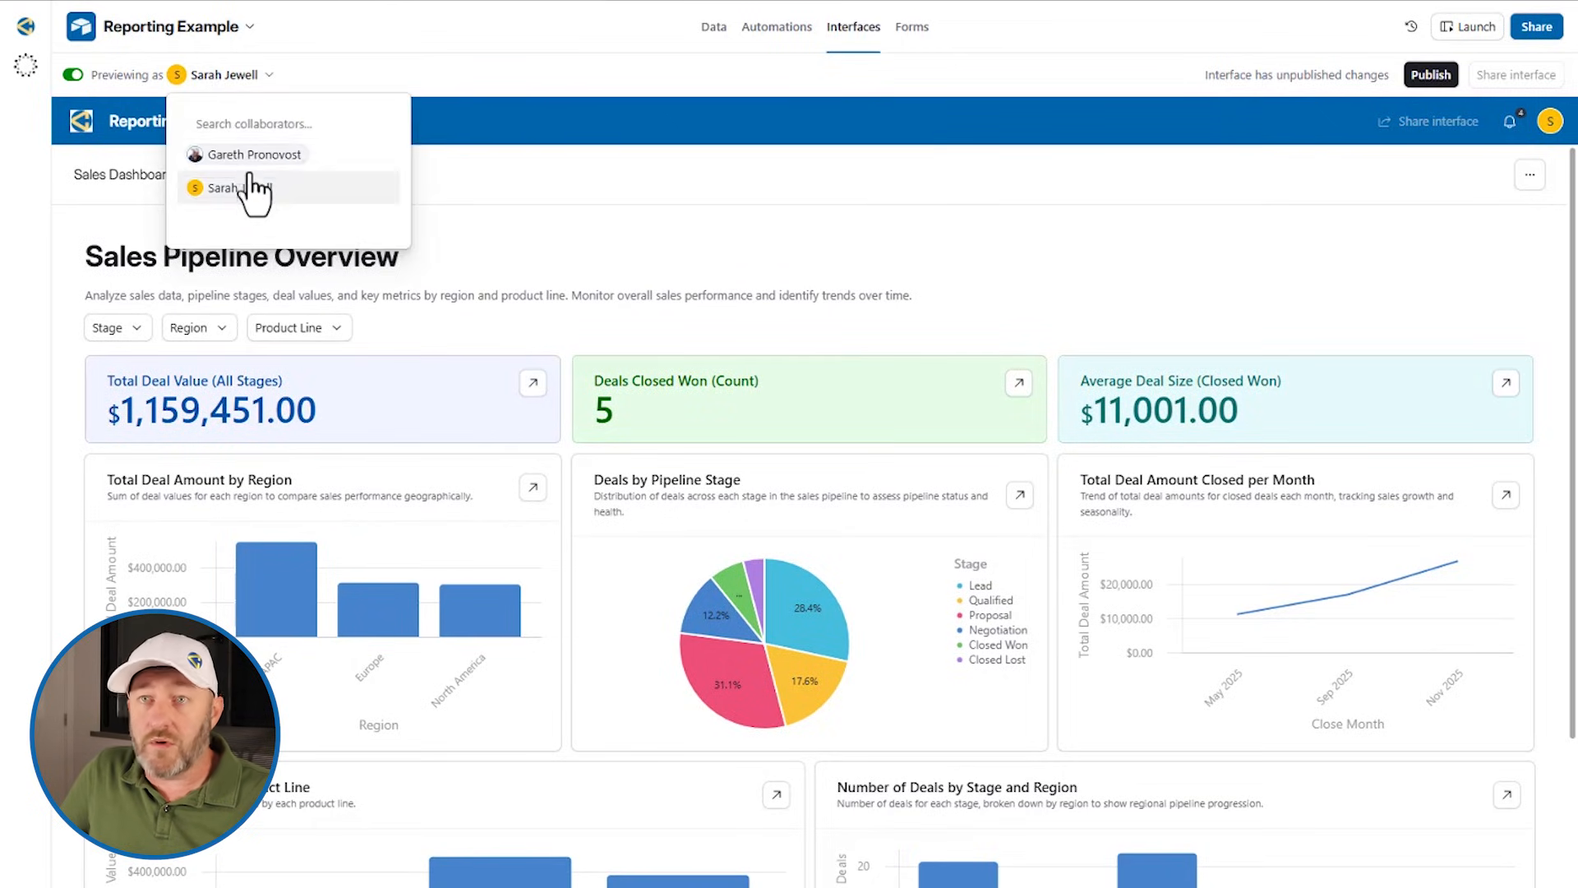
left_click(250, 176)
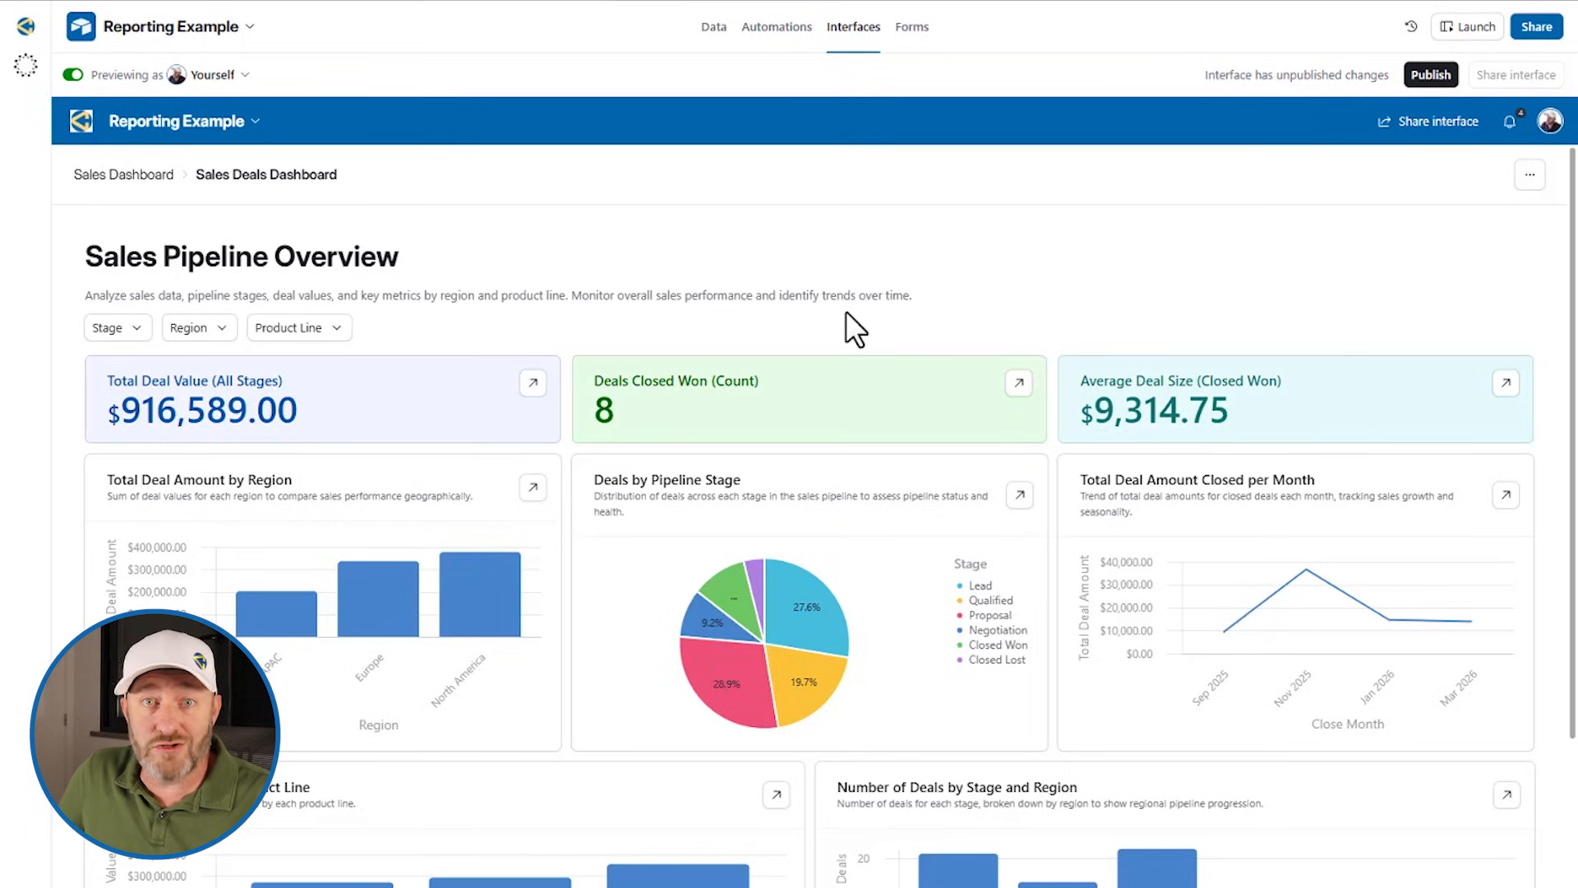
left_click(297, 328)
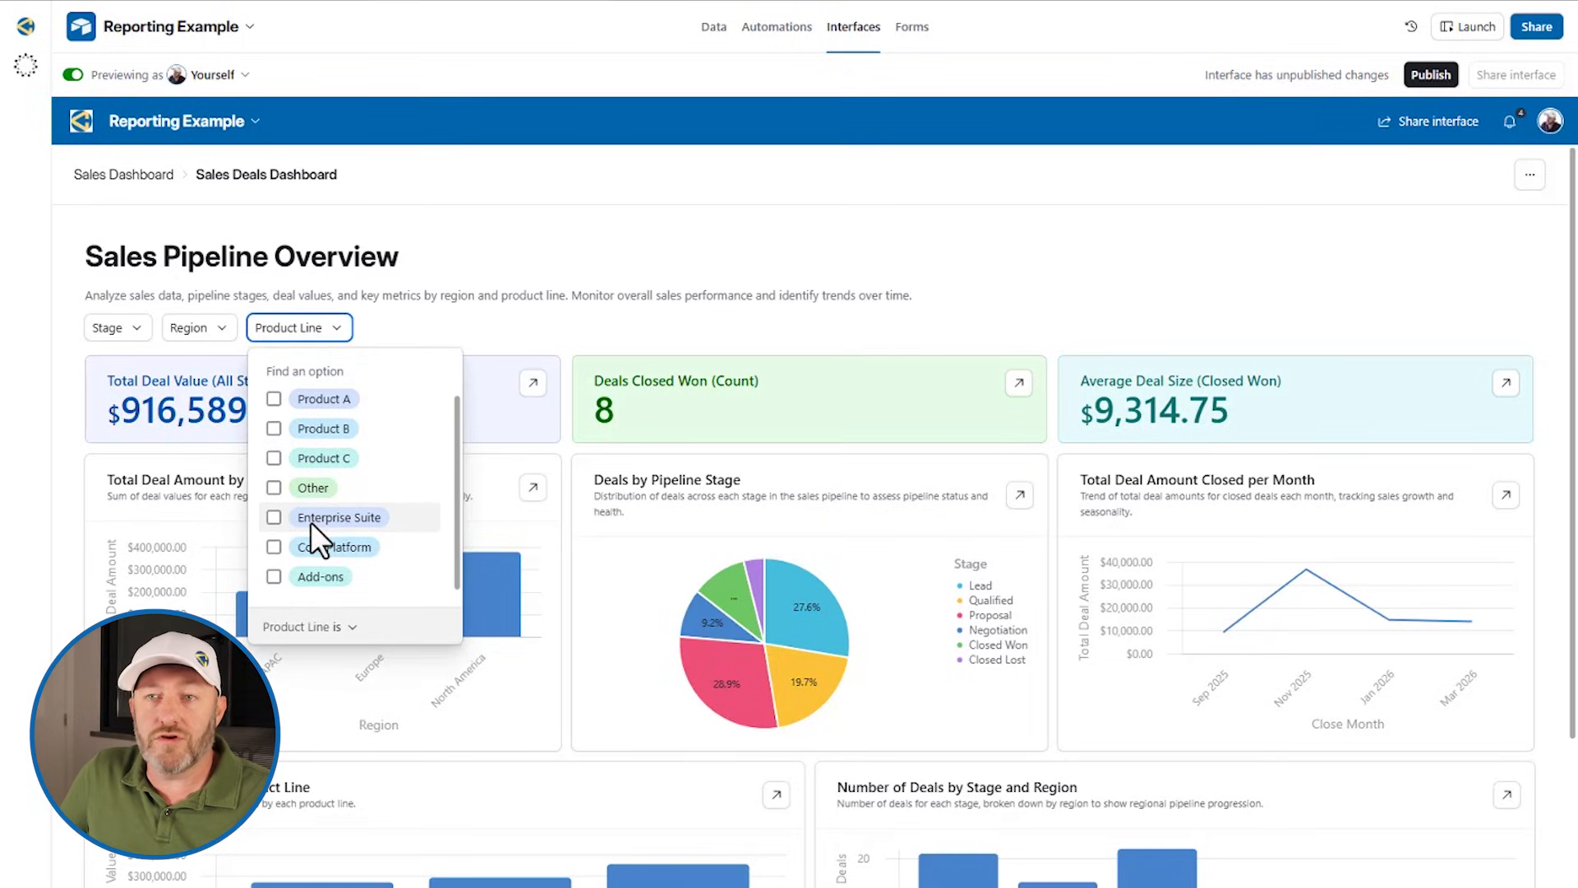
left_click(661, 280)
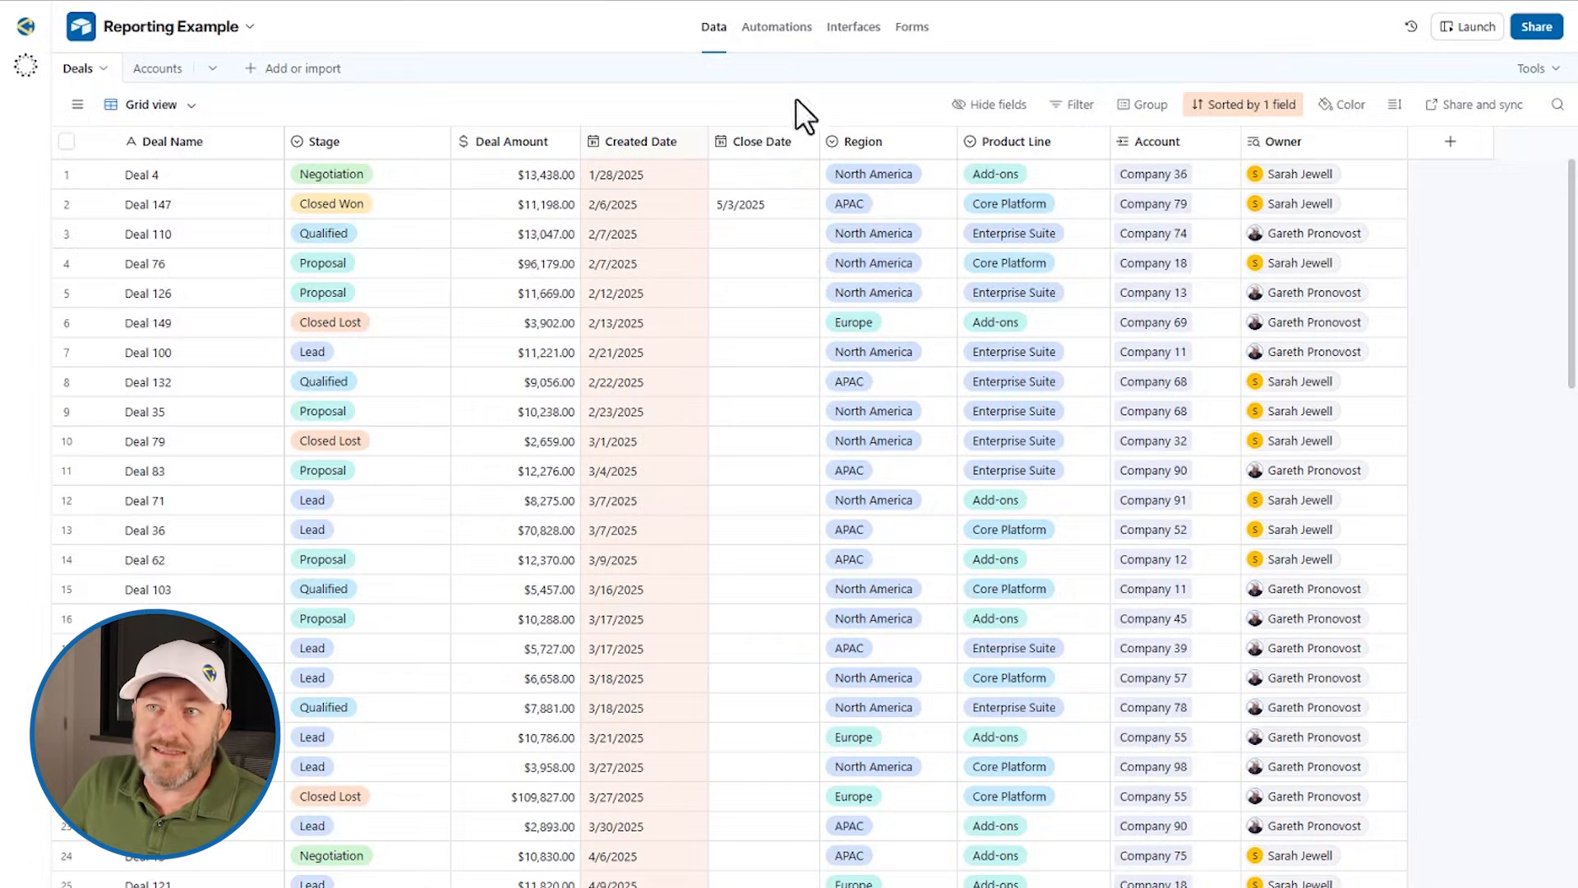
- Open an Omni chat with the Generate a report tool and paste the prompt requesting a concise revenue report
left_click(25, 65)
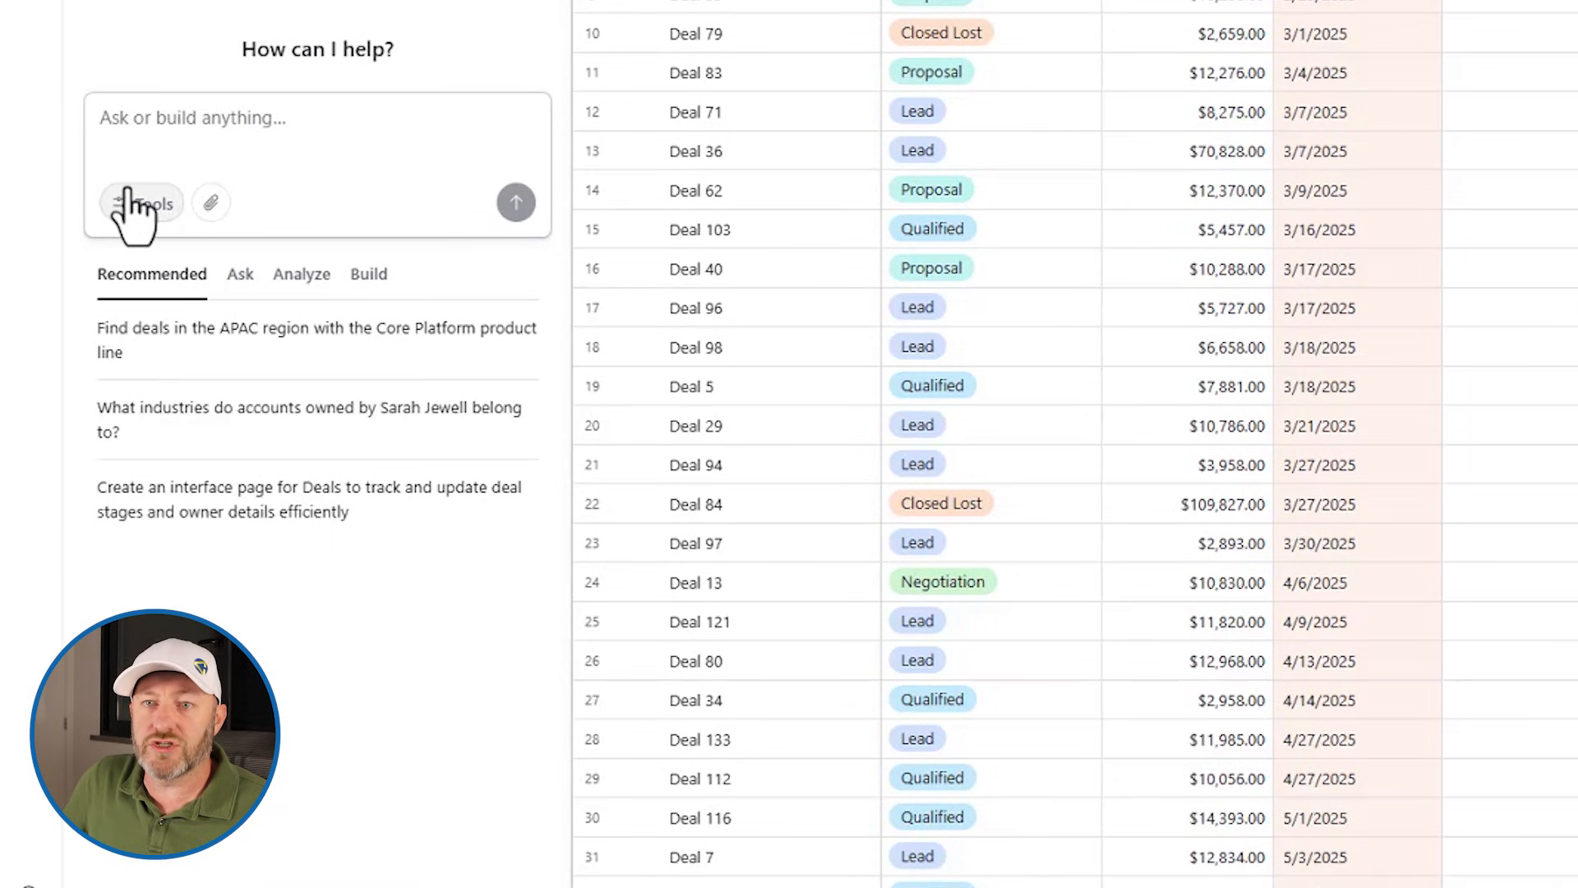
left_click(131, 203)
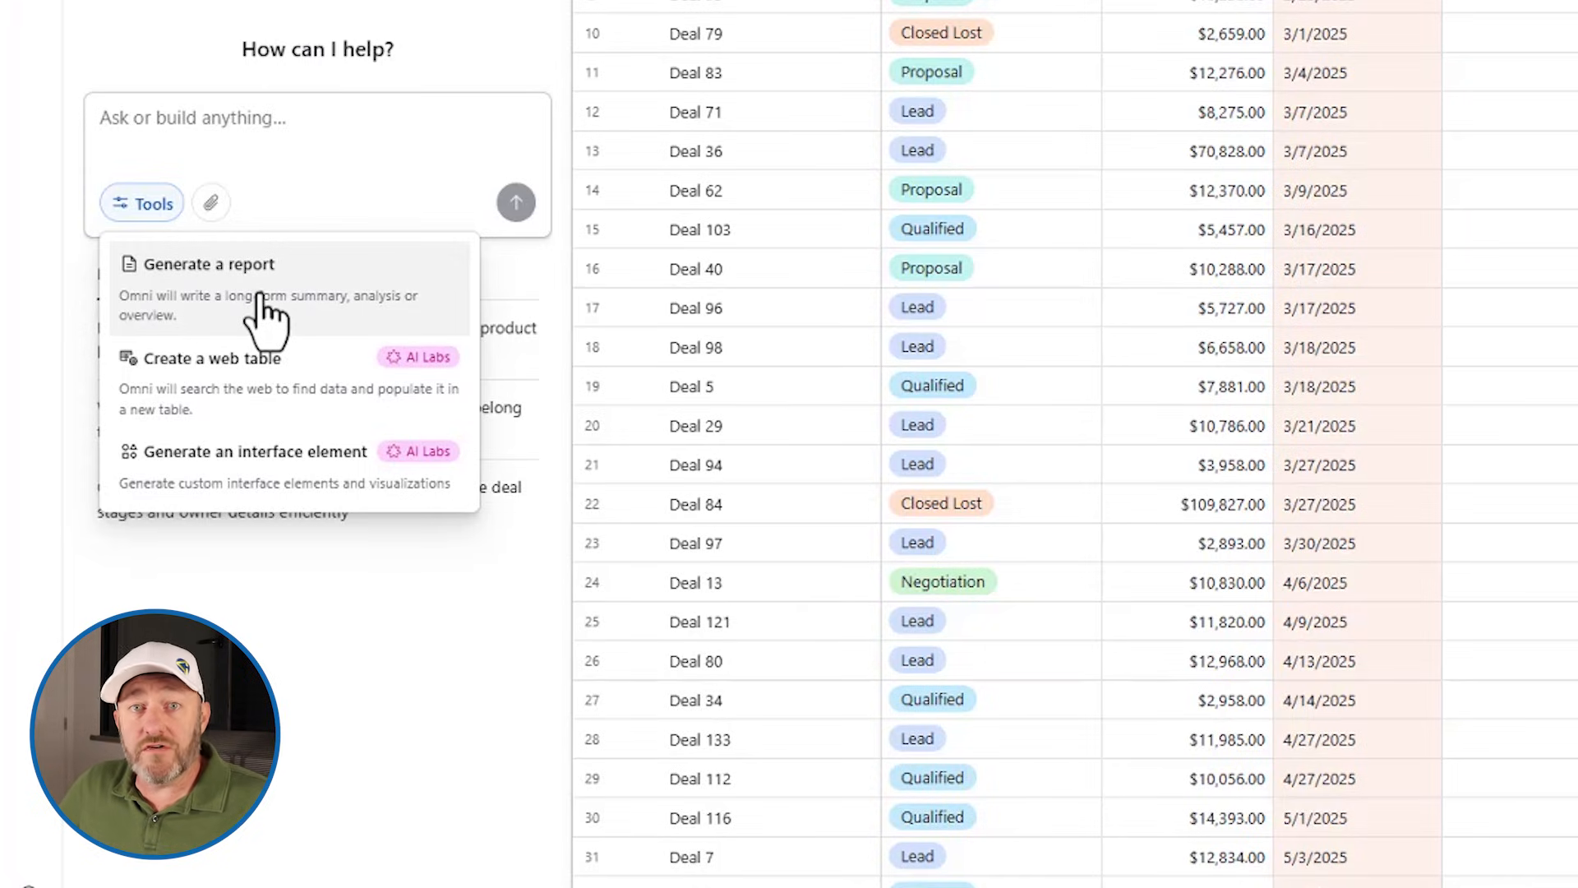
left_click(211, 314)
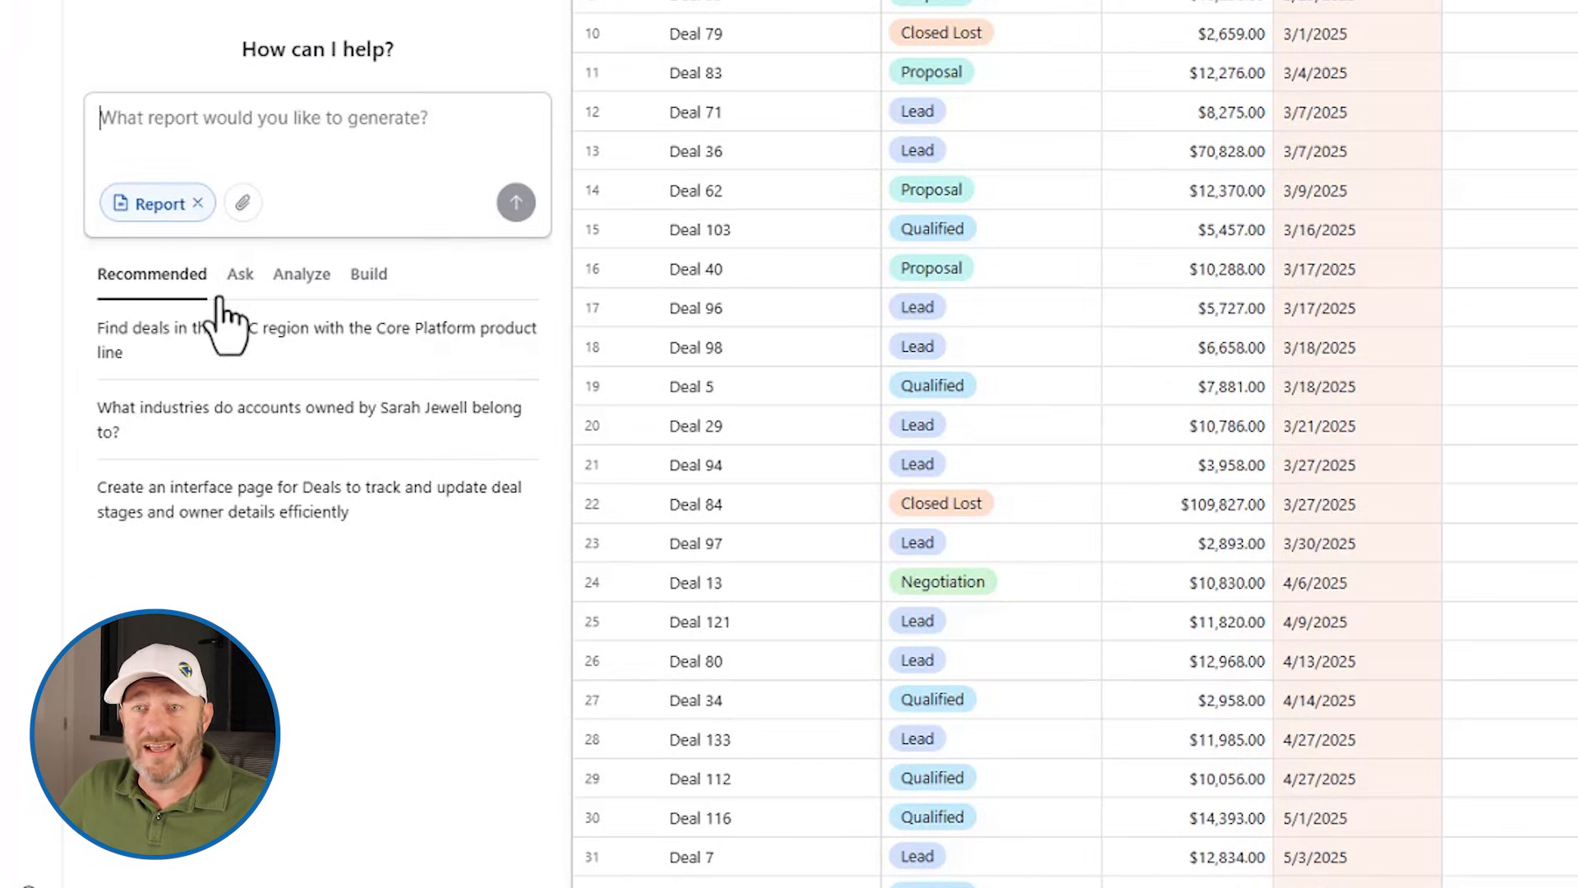
left_click(215, 129)
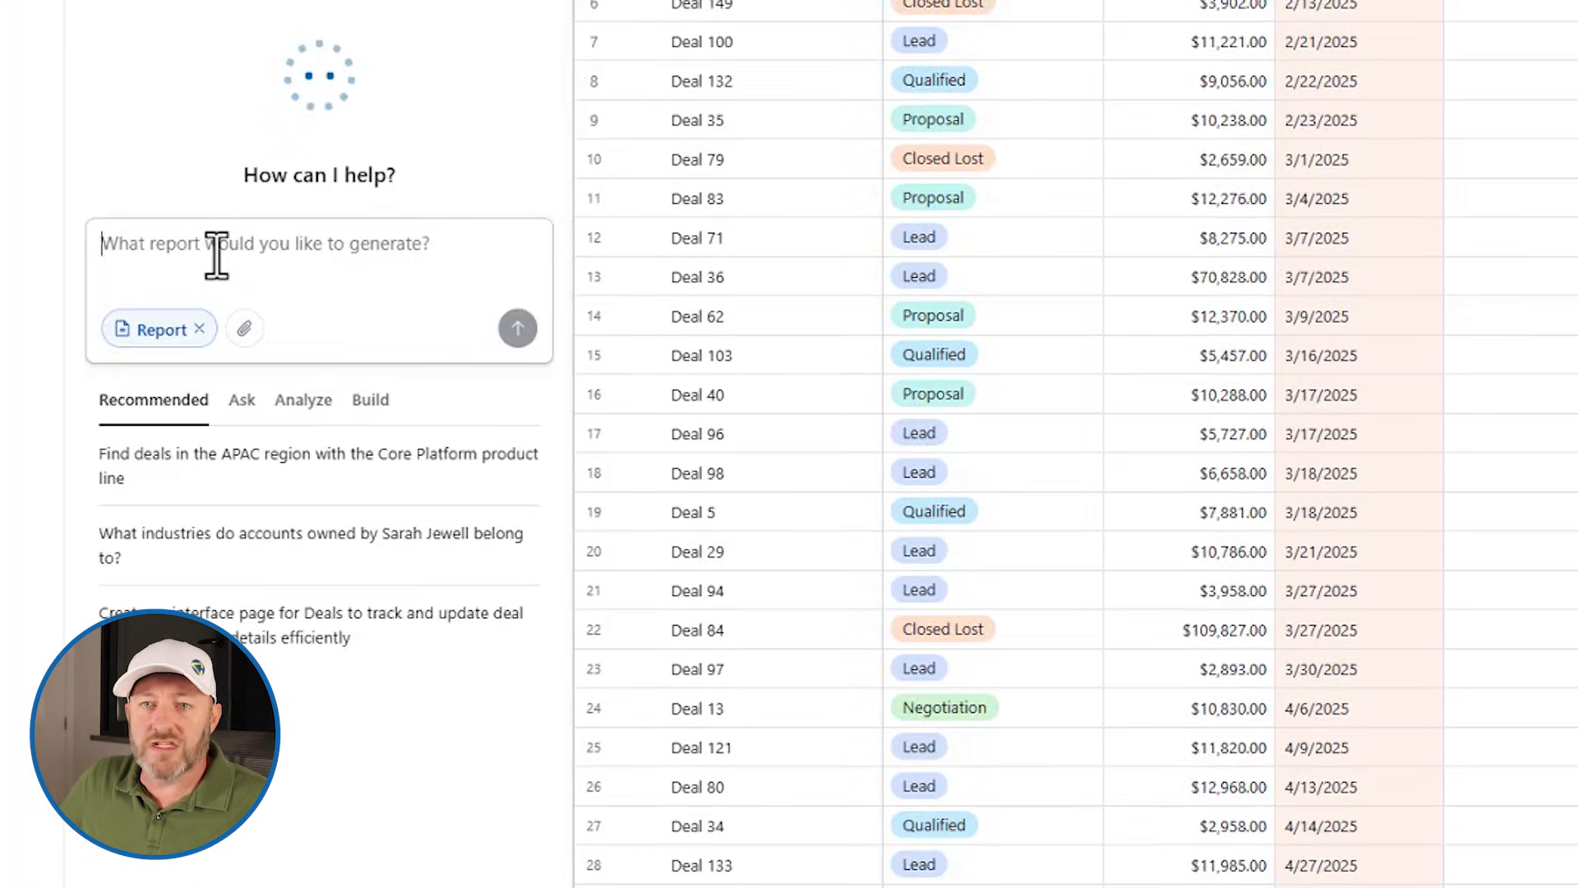
key("ctrl+v")
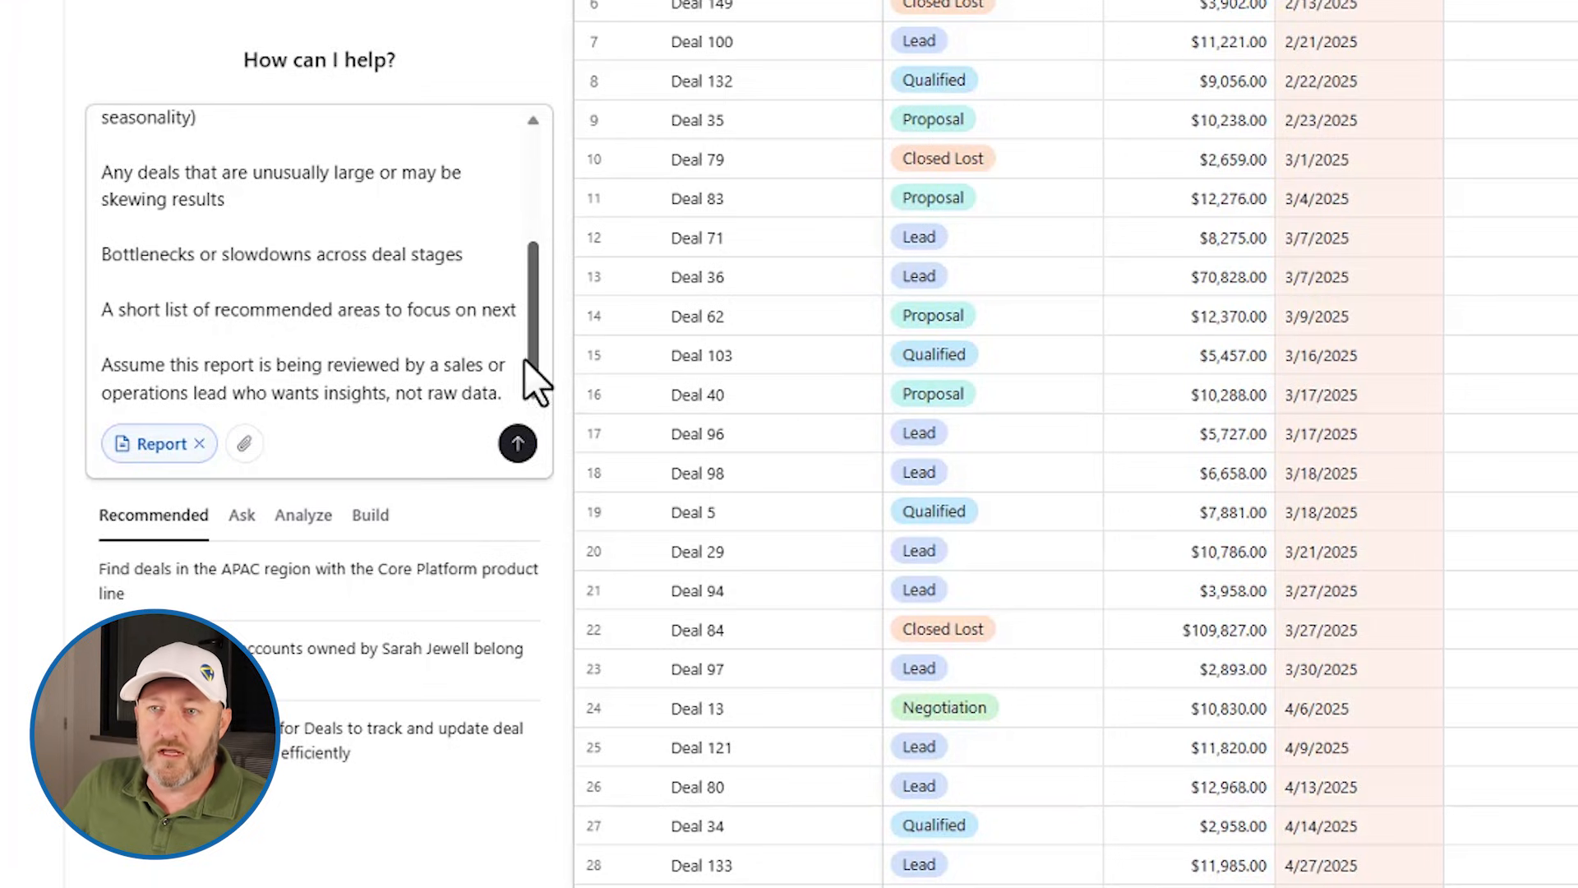
- Insert "deals" before "table" in the prompt's first sentence and submit the report request
left_click_drag(532, 282, 534, 166)
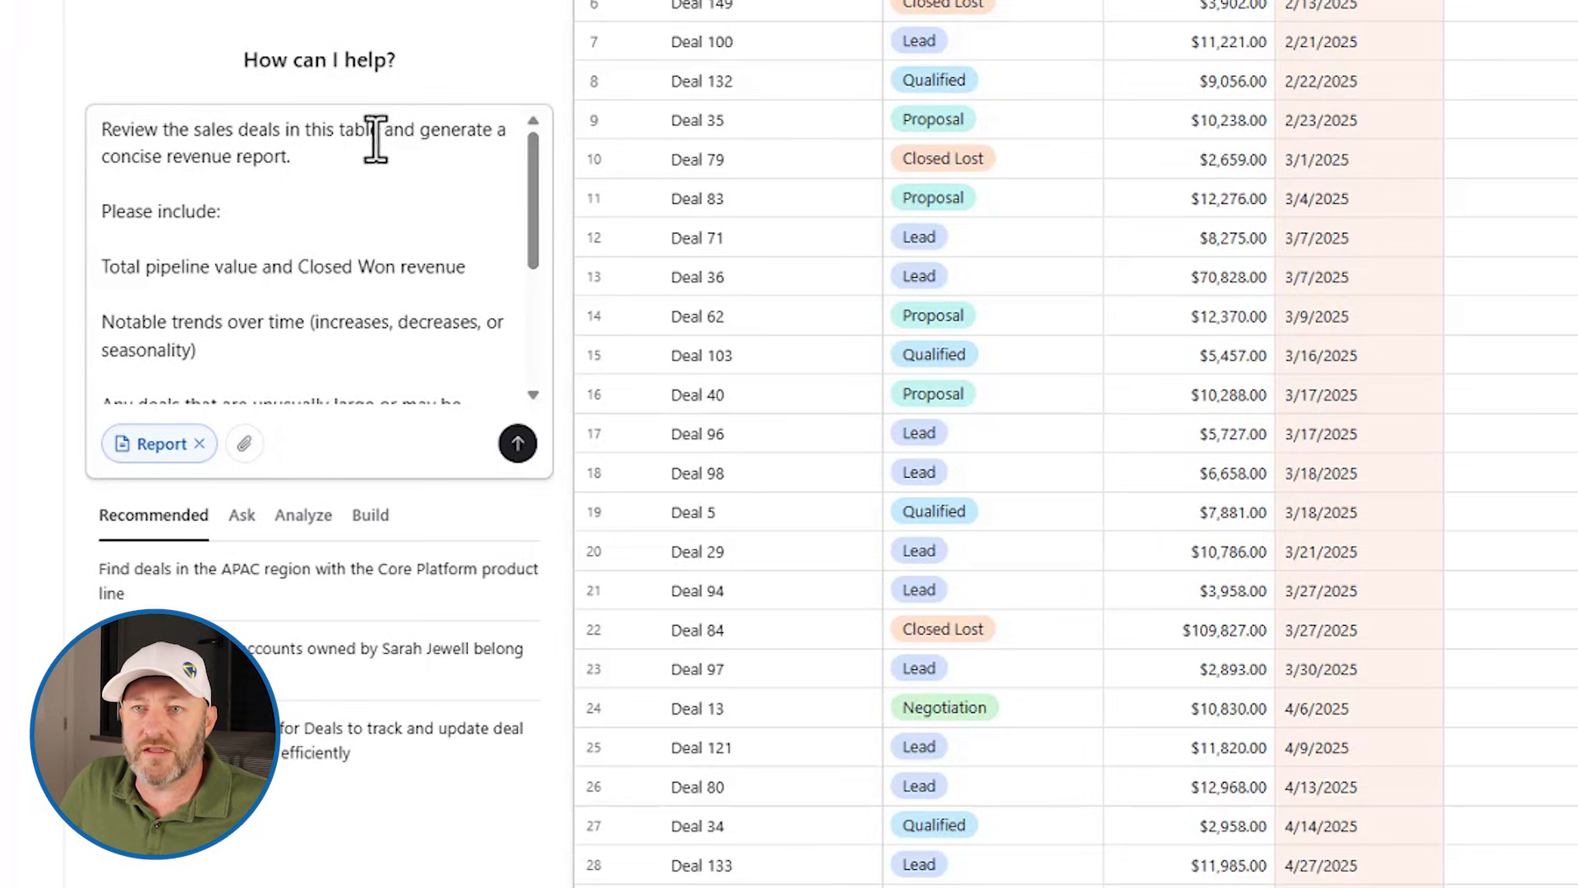
left_click(340, 133)
type("deals")
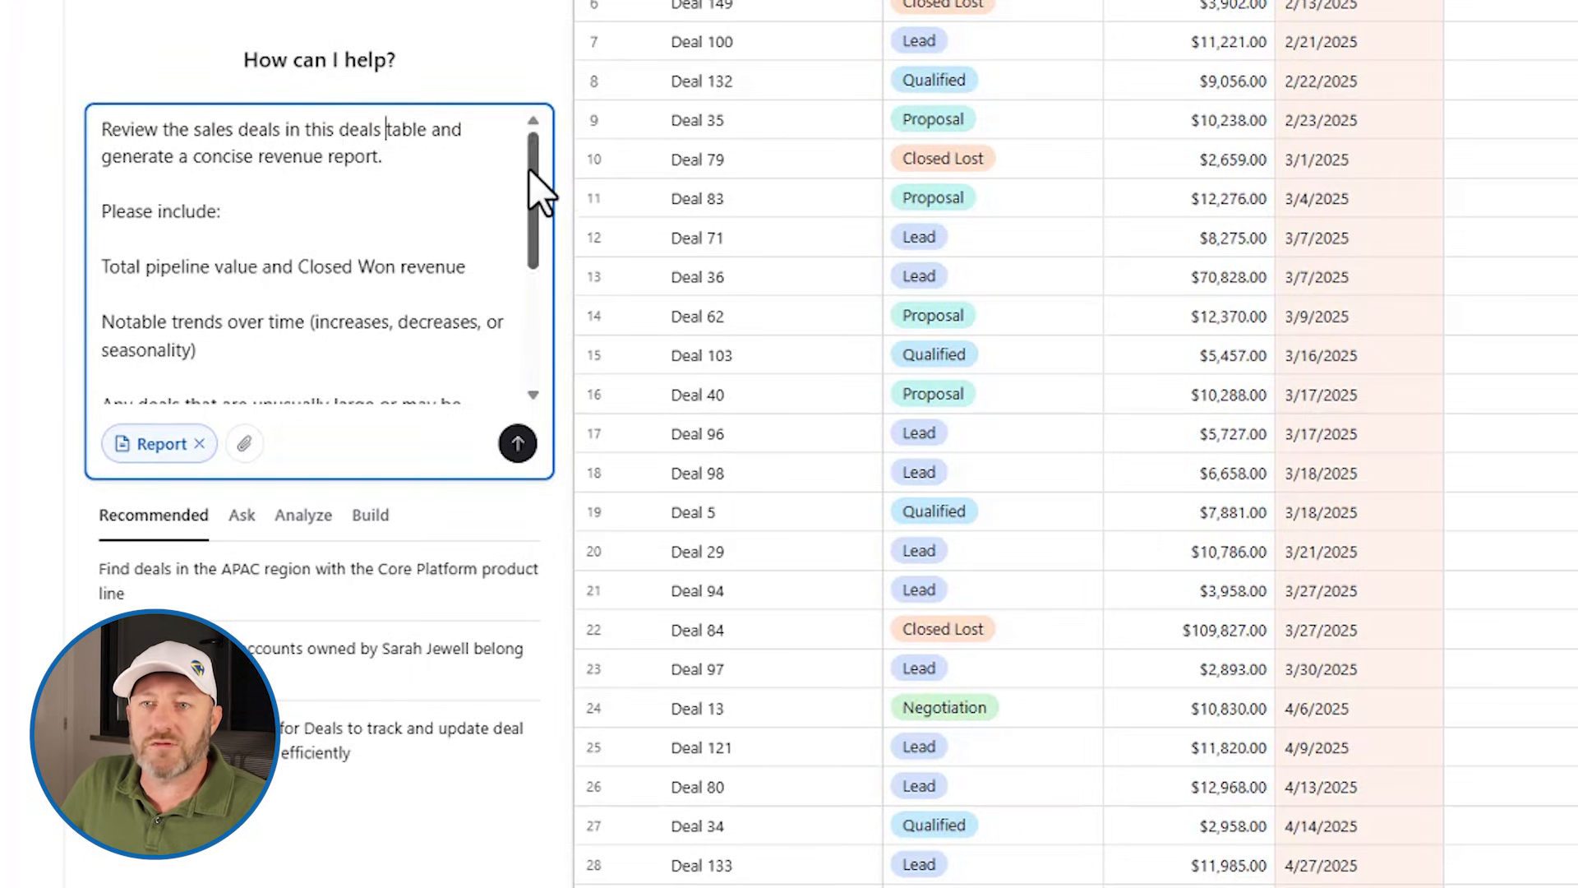
scroll(531, 194, "down", 2)
left_click_drag(531, 191, 505, 316)
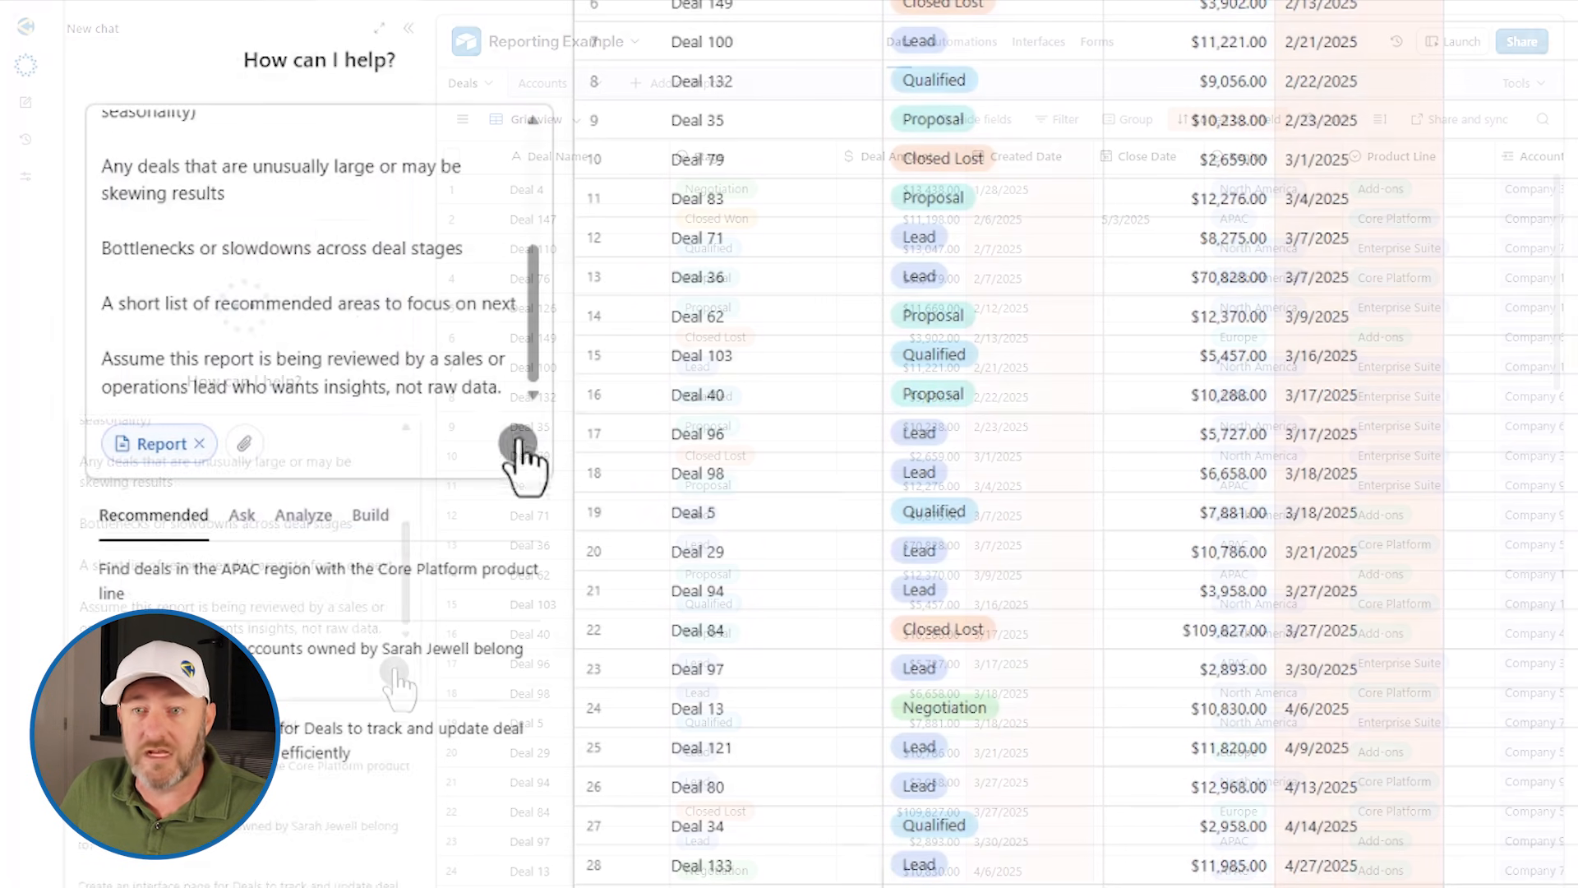
left_click(518, 447)
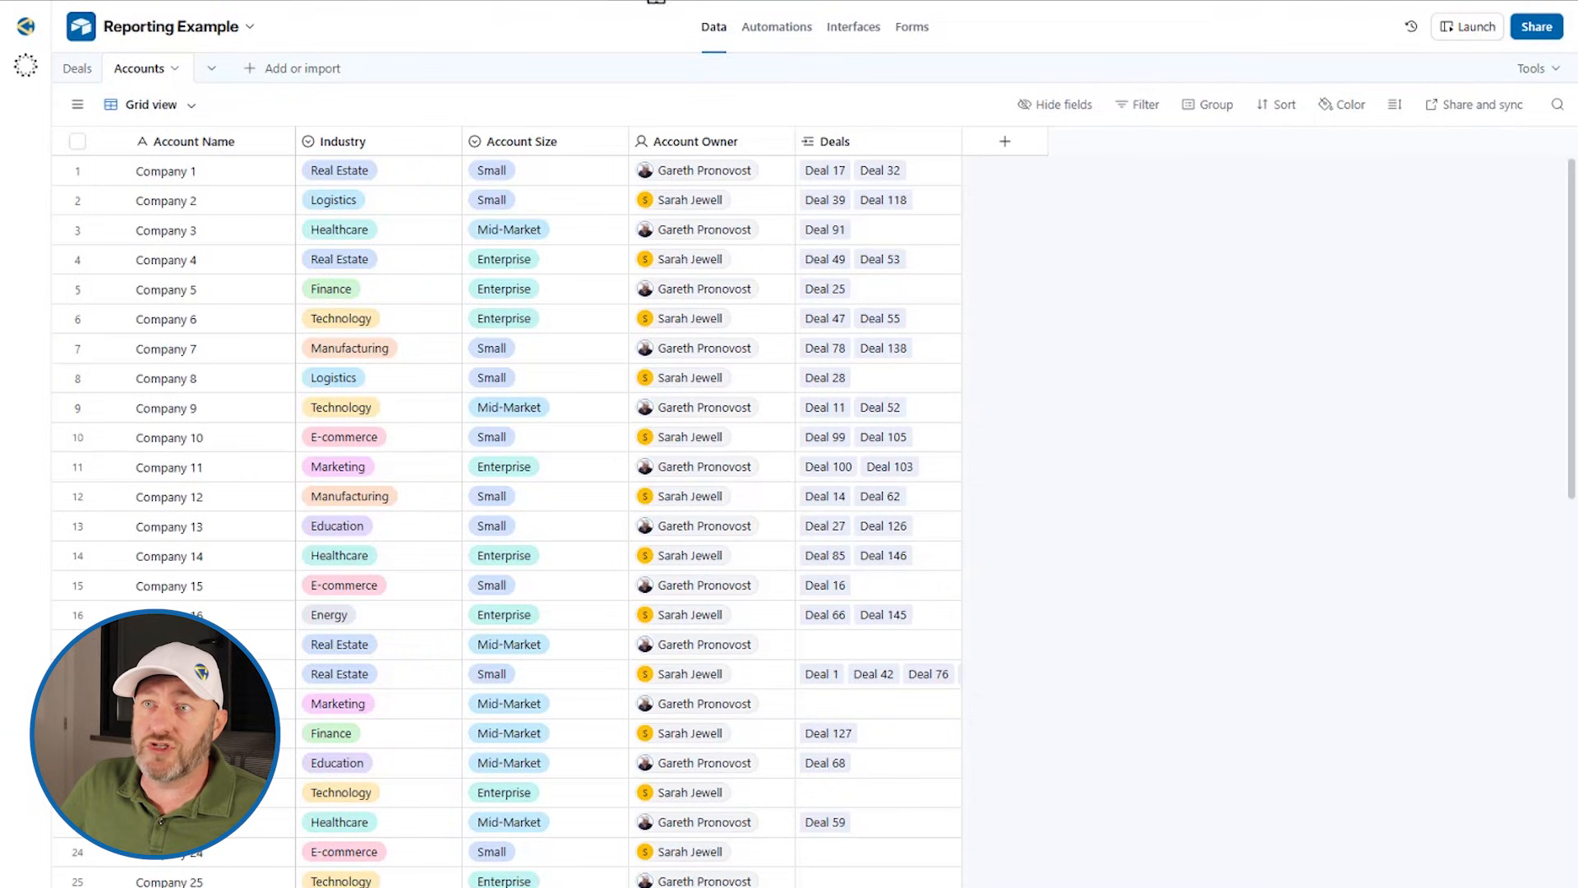
- Revisit the main group of the Sales Deals Dashboard interface and open a new Omni chat beside it
left_click(836, 30)
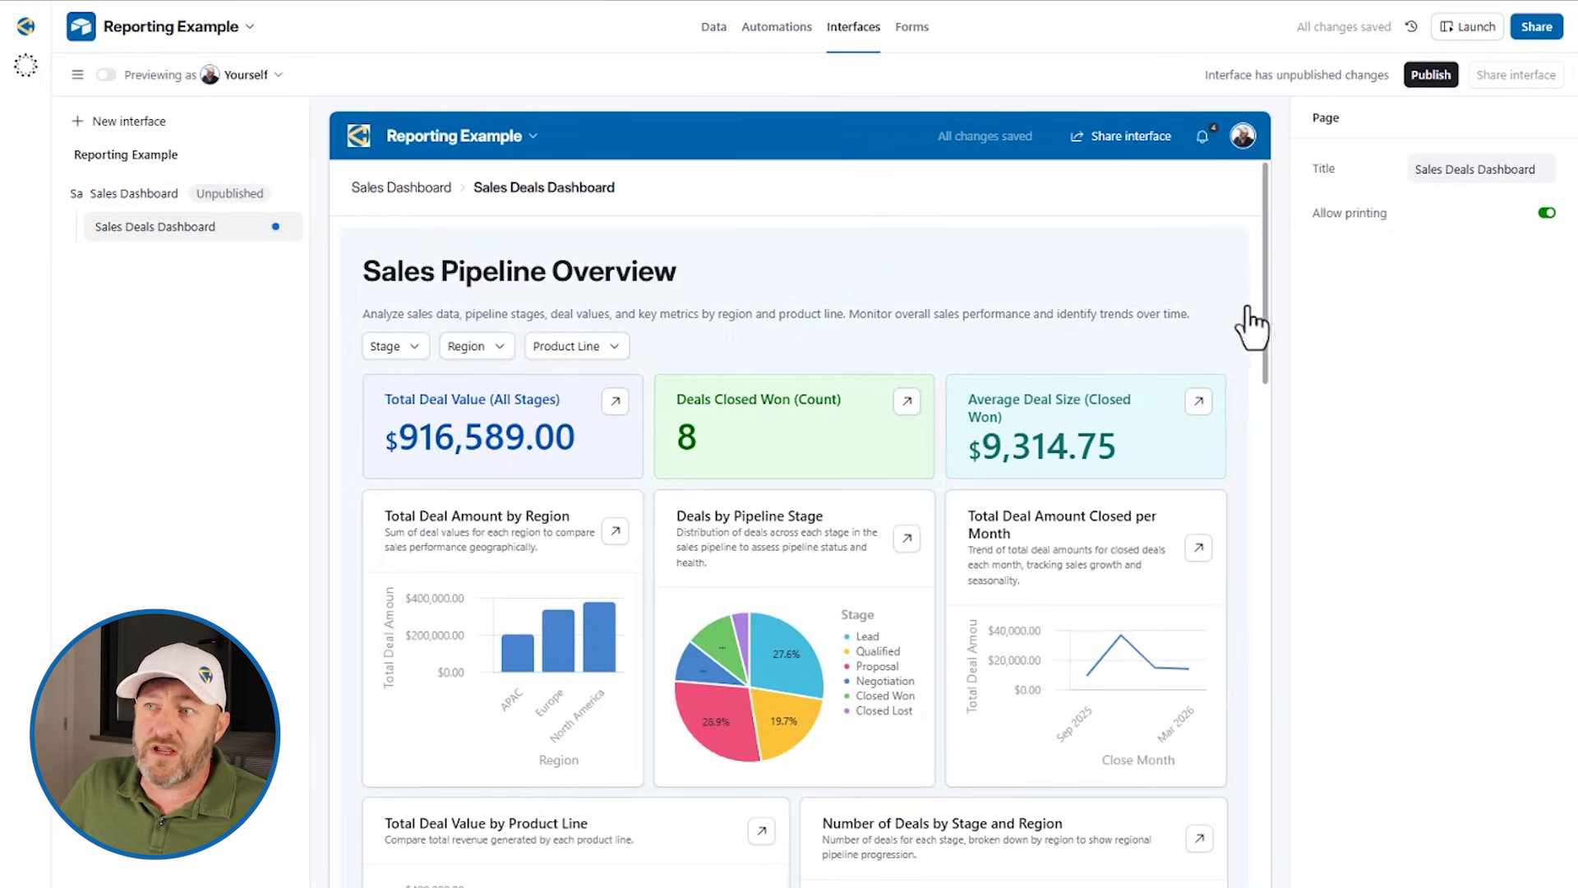
left_click(1249, 333)
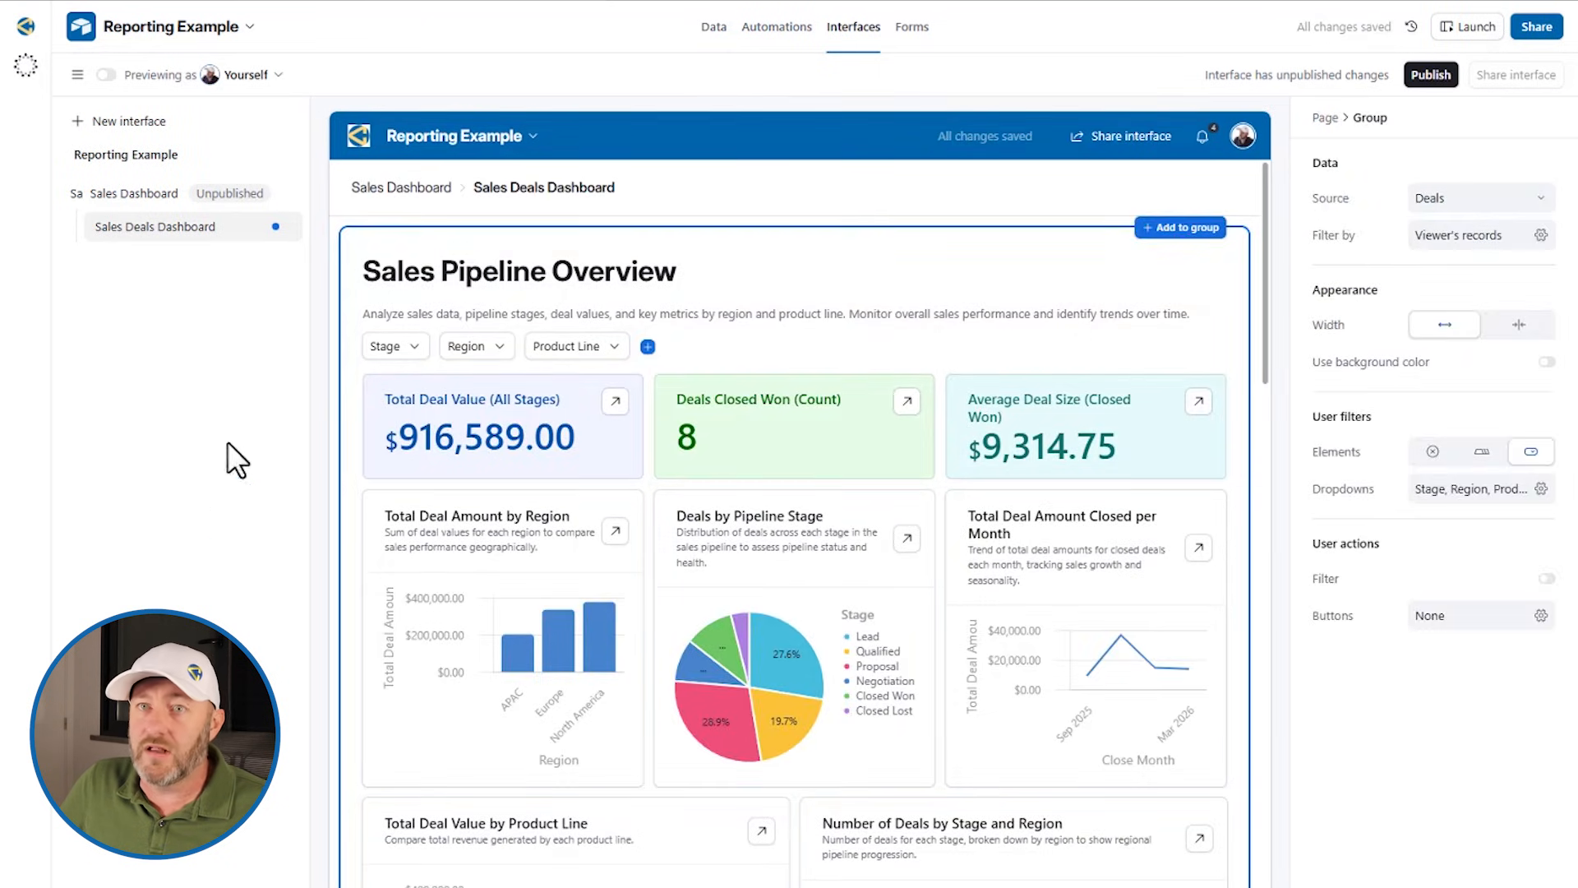
left_click(26, 65)
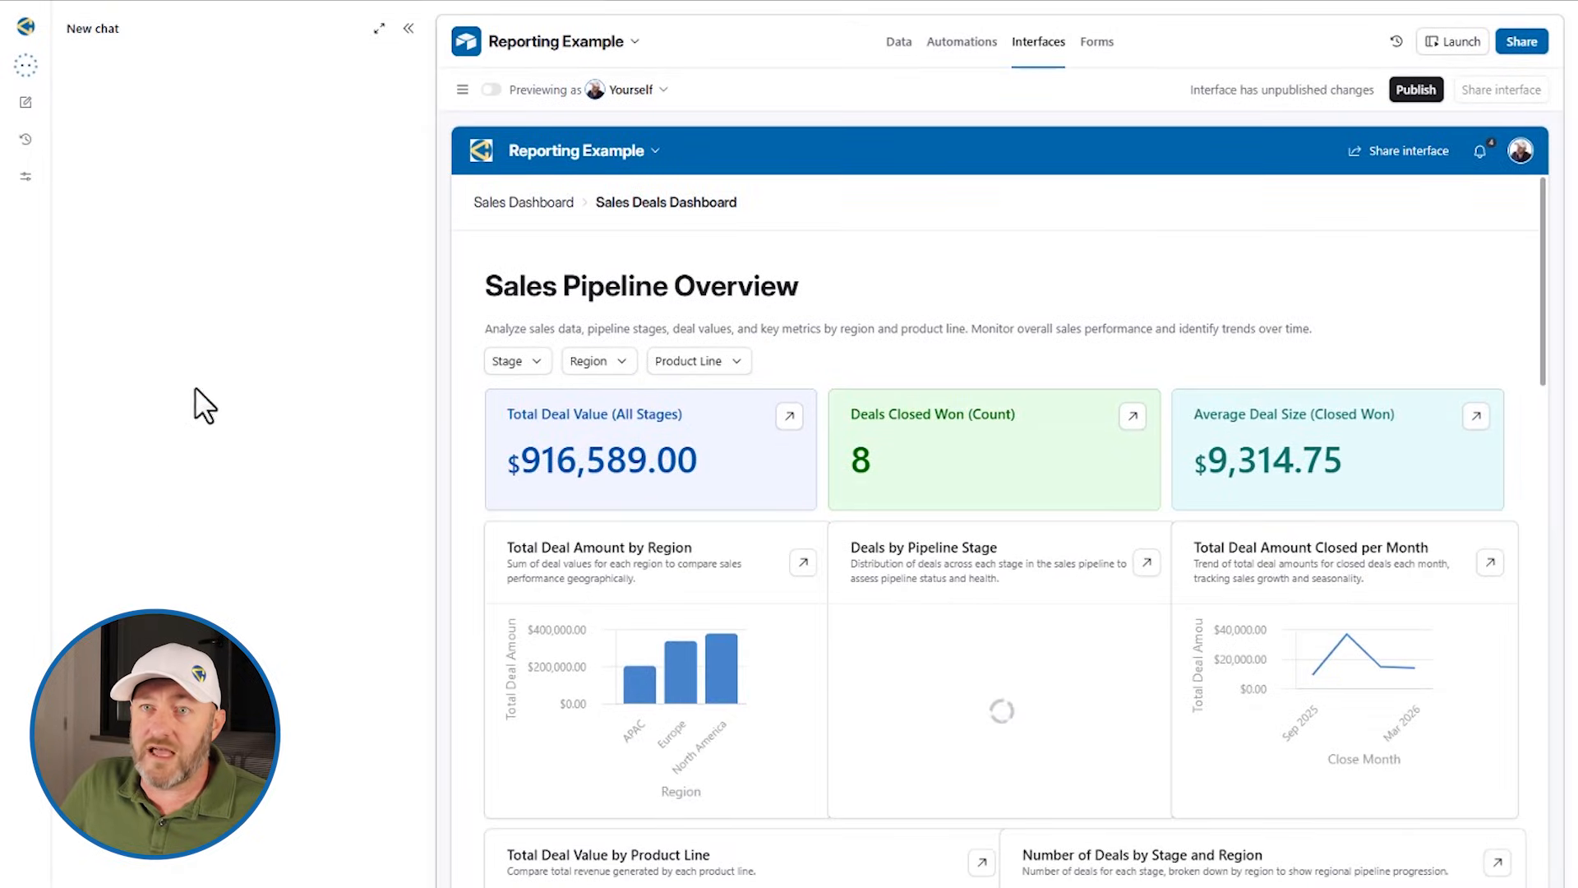
left_click(104, 587)
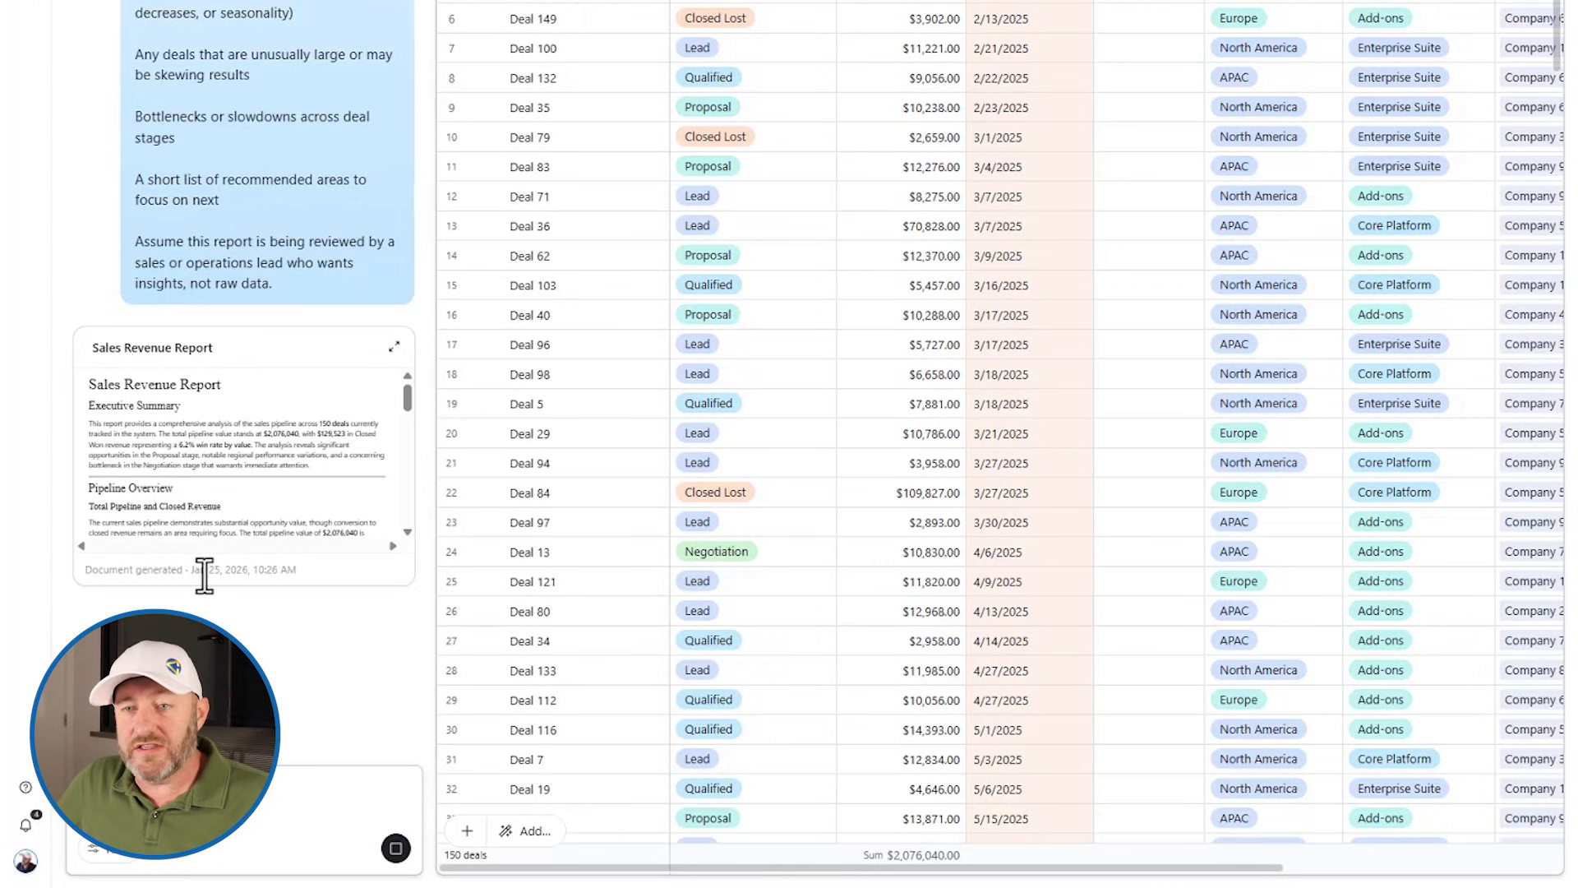
- Check the generated Sales Revenue Report's creation date and expand the report to full view
left_click_drag(188, 569, 304, 570)
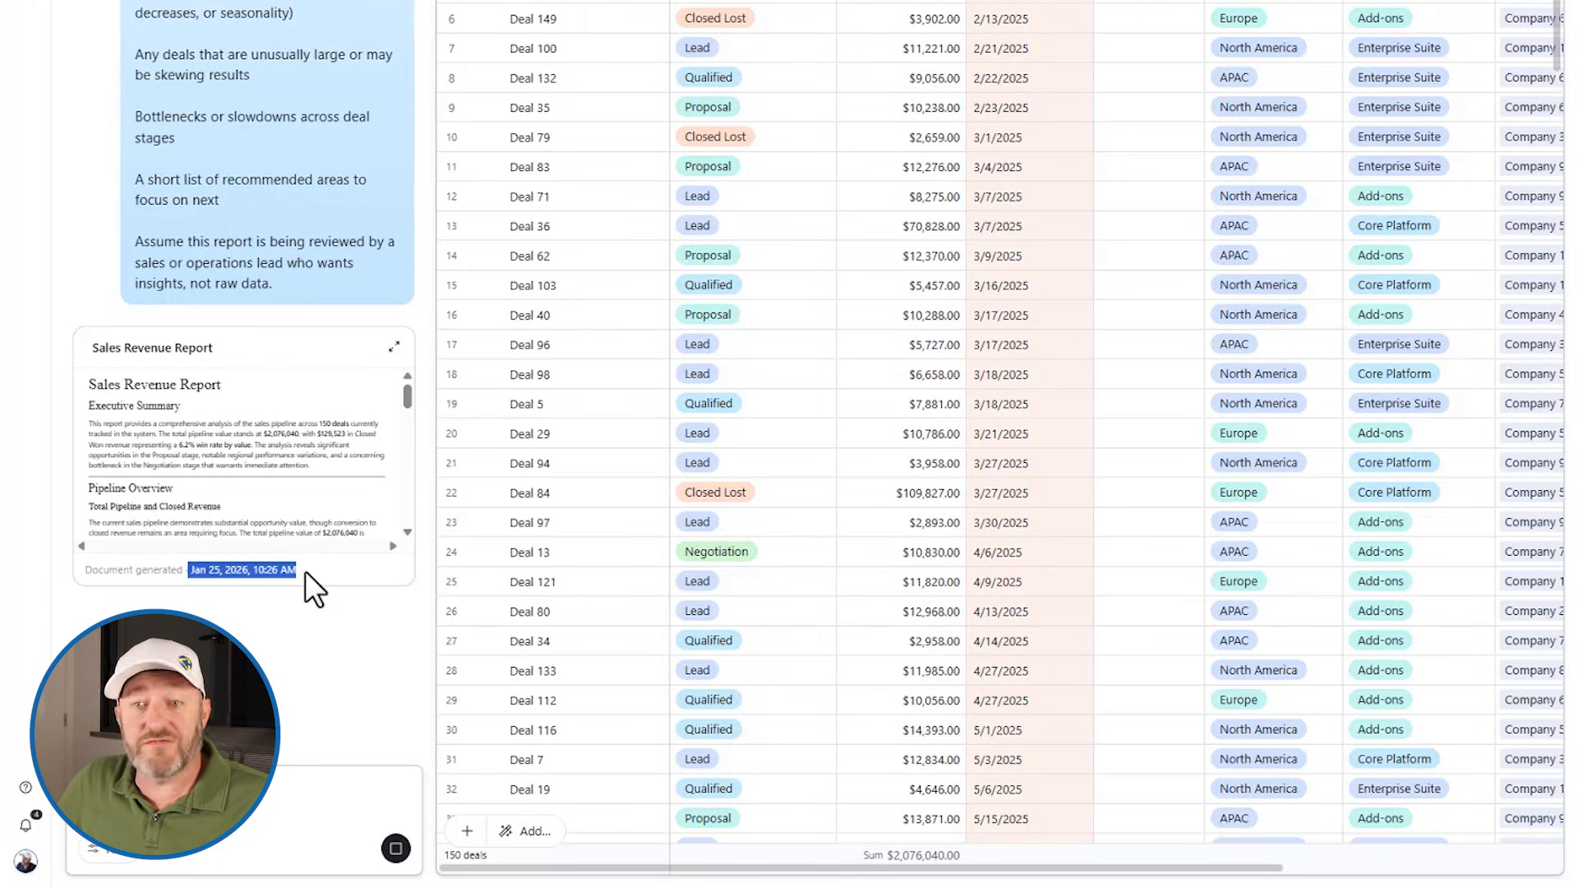
left_click(396, 349)
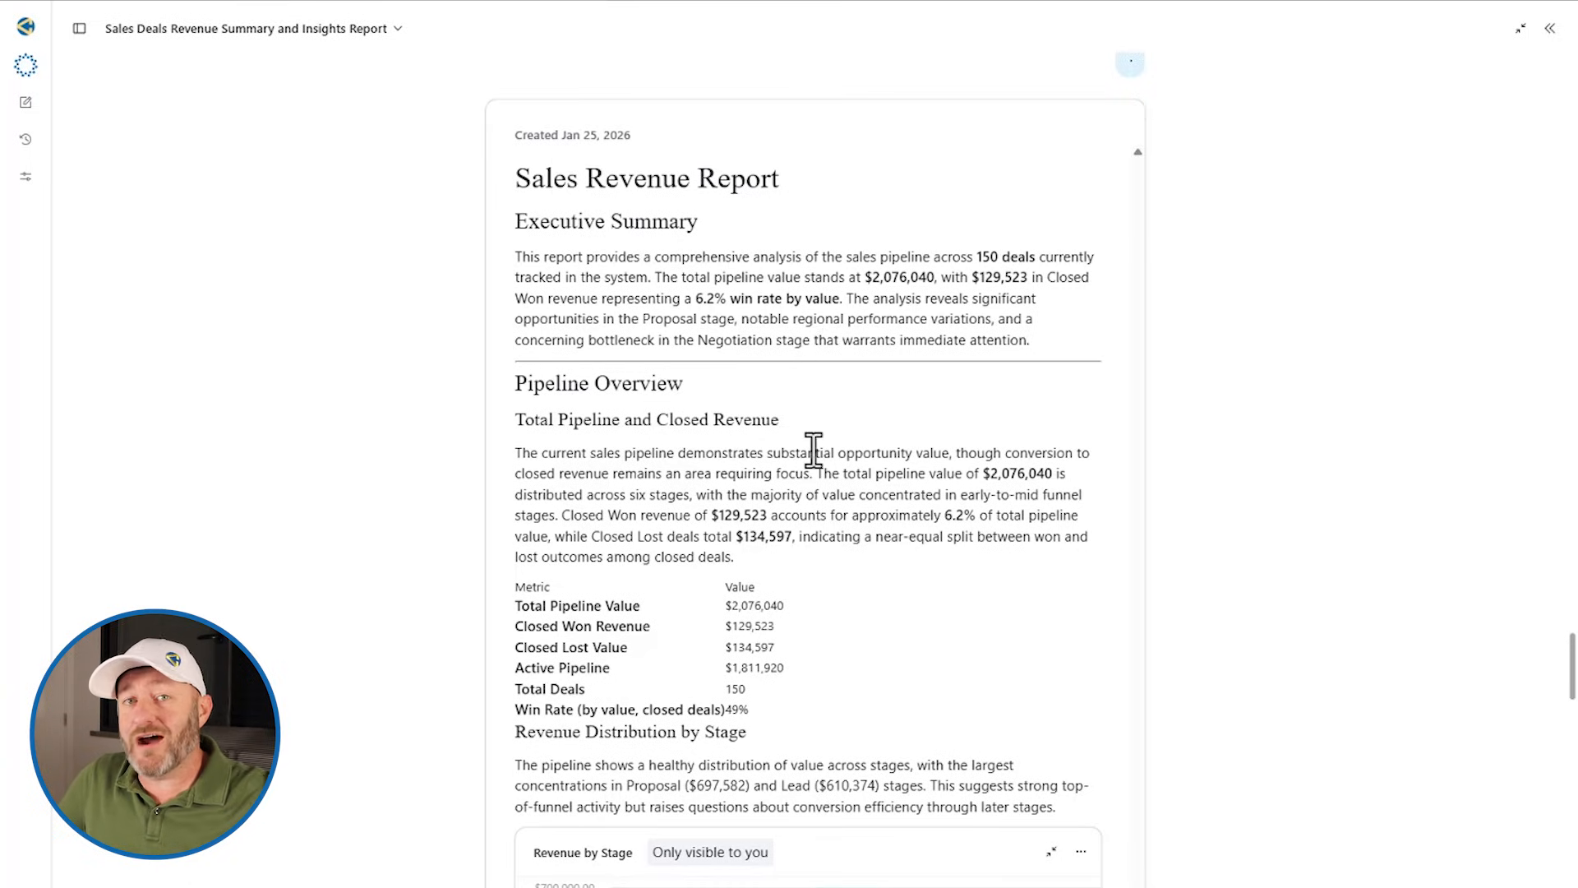
- Review the Sales Revenue Report's executive summary, pipeline overview, stage charts, and deal creation and Closed Won revenue trends
scroll(813, 451, "down", 1)
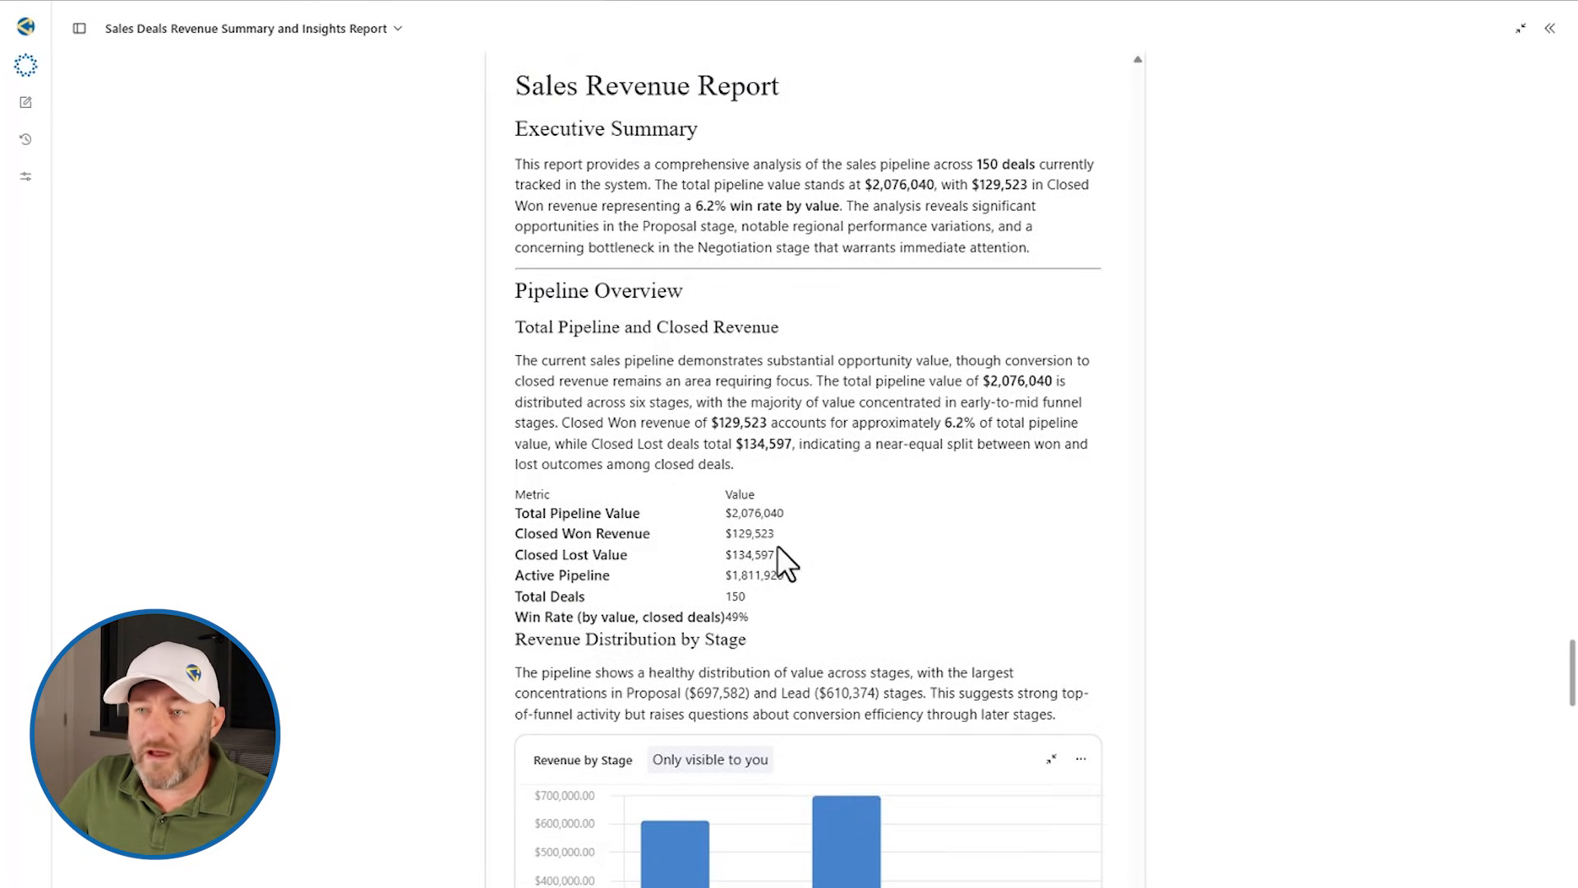
scroll(838, 568, "down", 3)
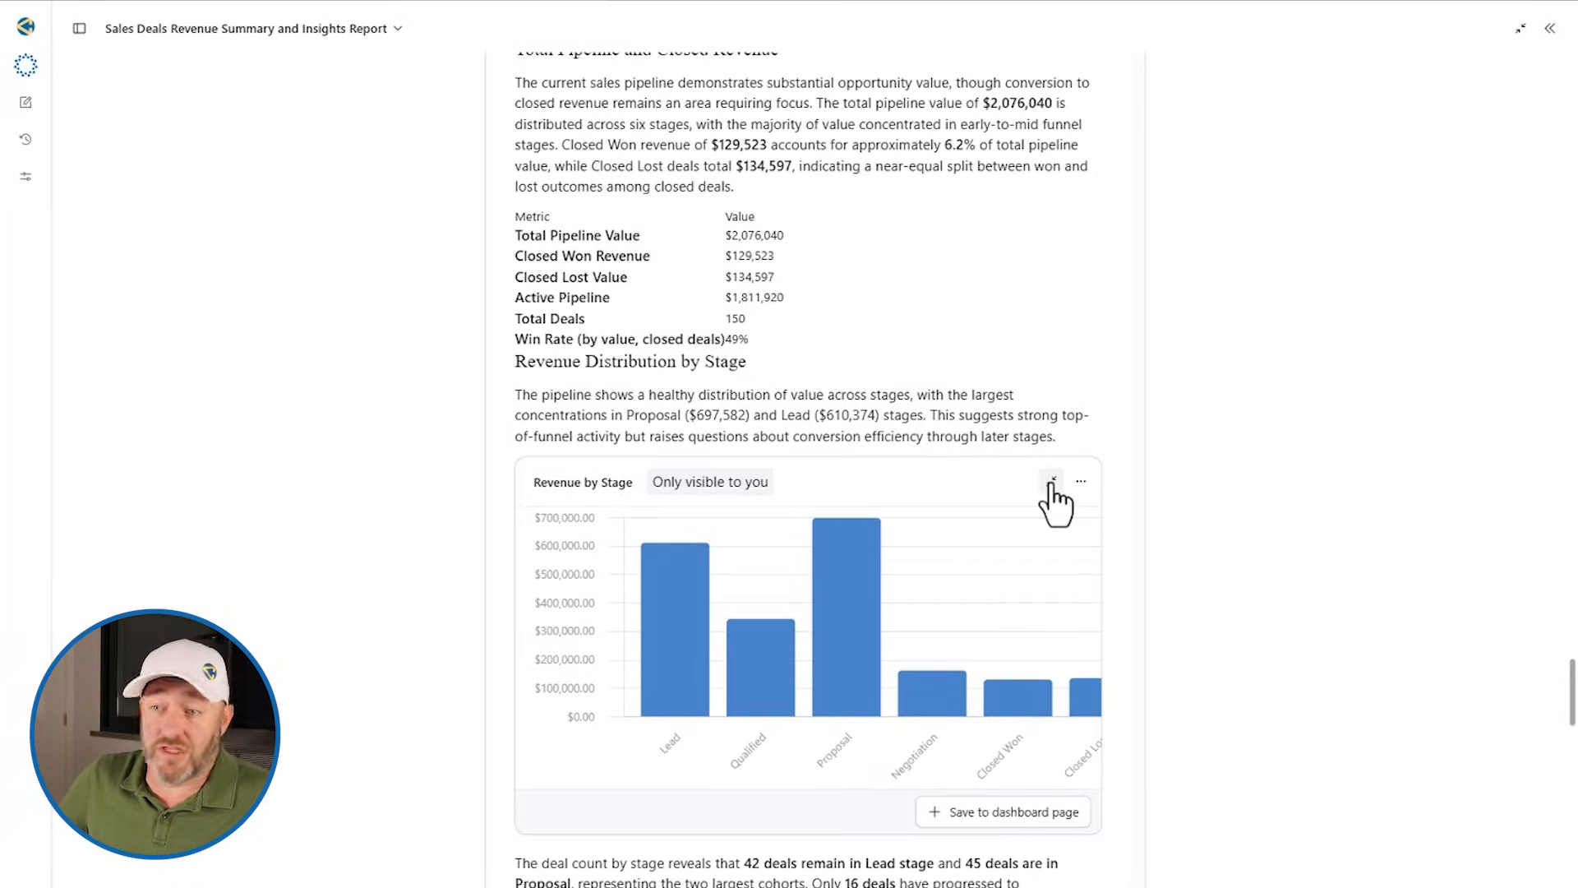
scroll(1052, 497, "down", 3)
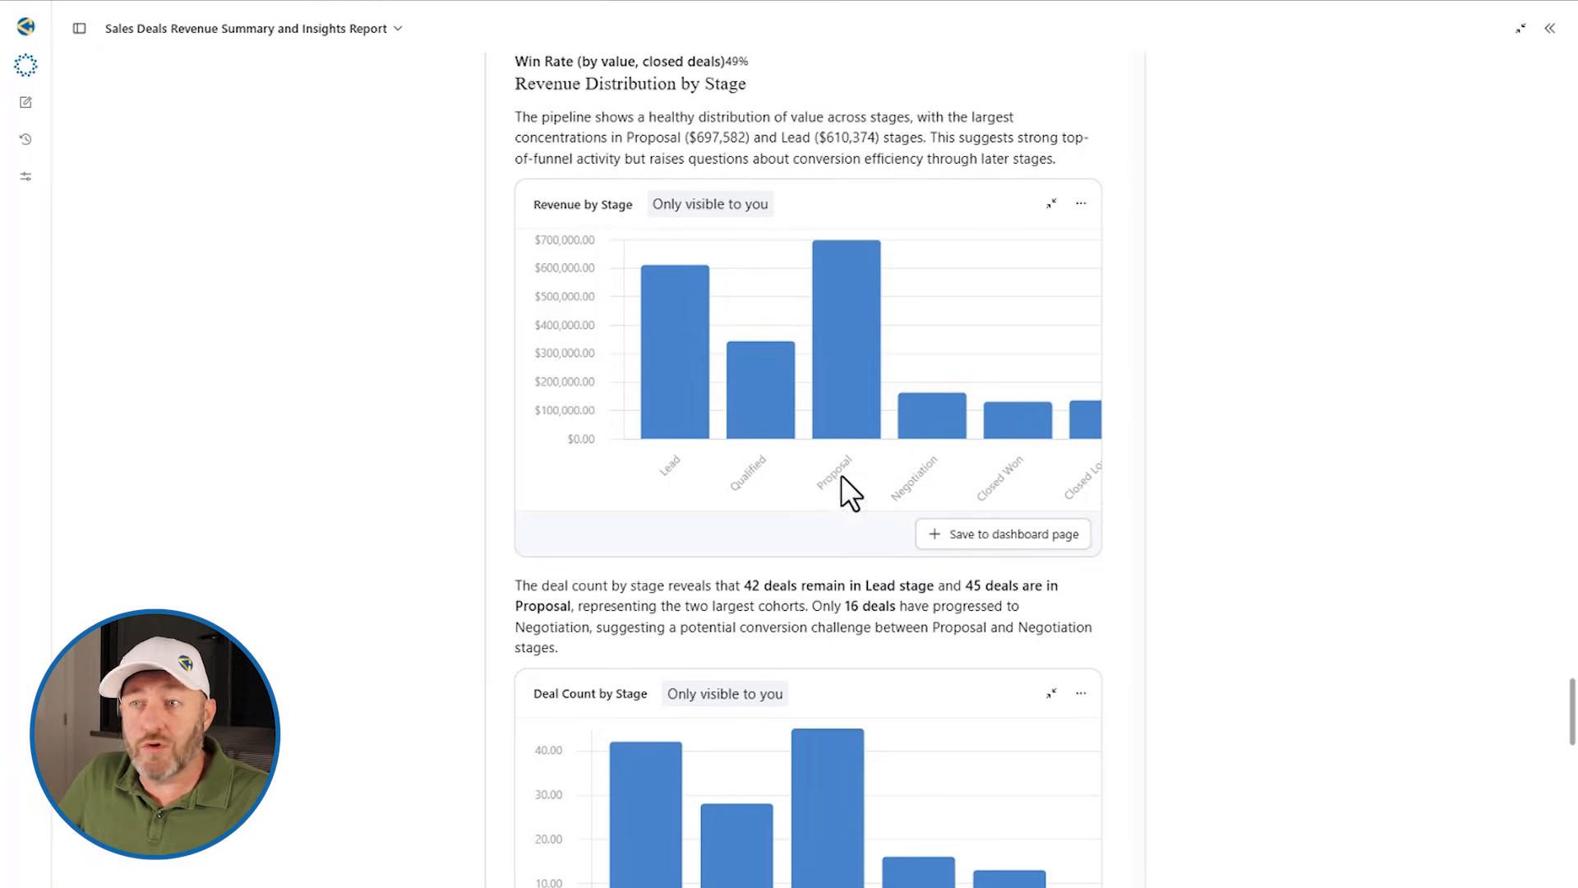
scroll(840, 475, "down", 5)
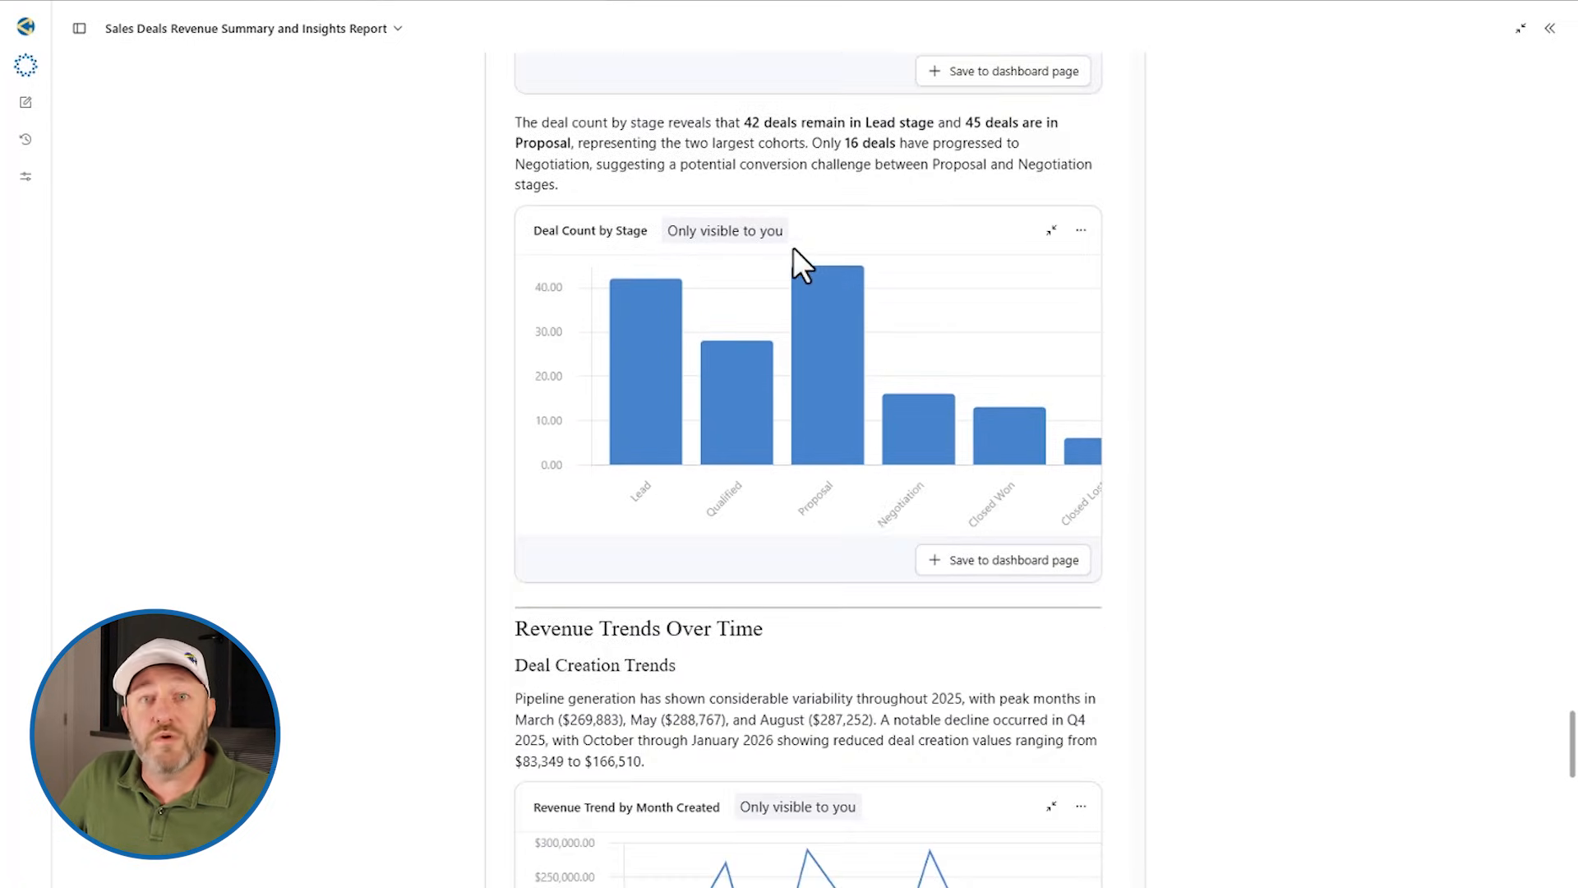
scroll(776, 263, "down", 2)
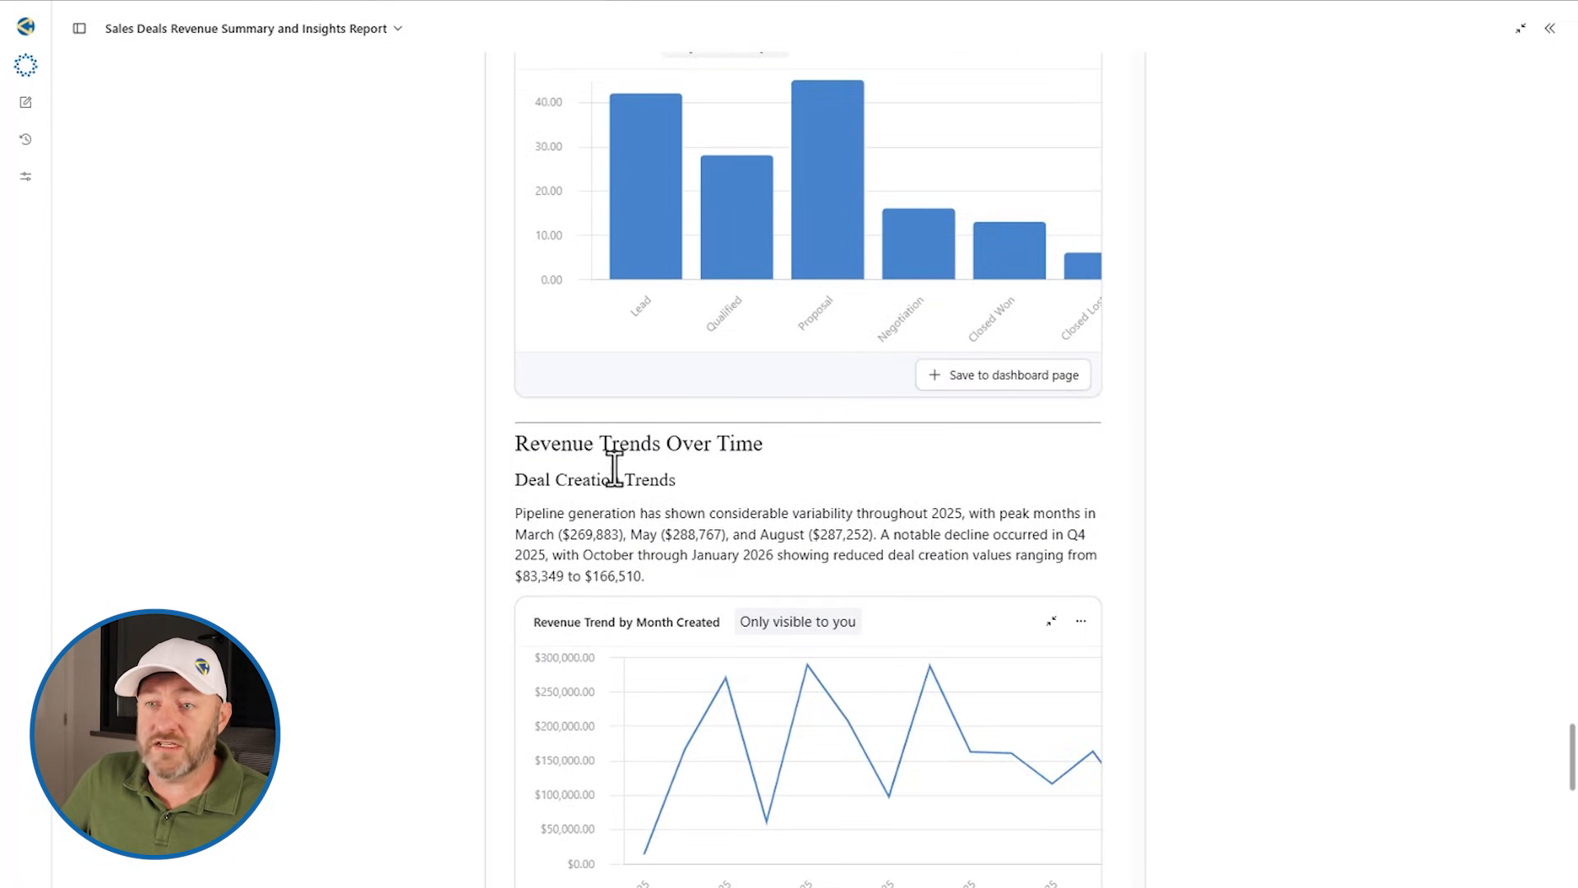
scroll(633, 509, "down", 2)
mouse_move(675, 569)
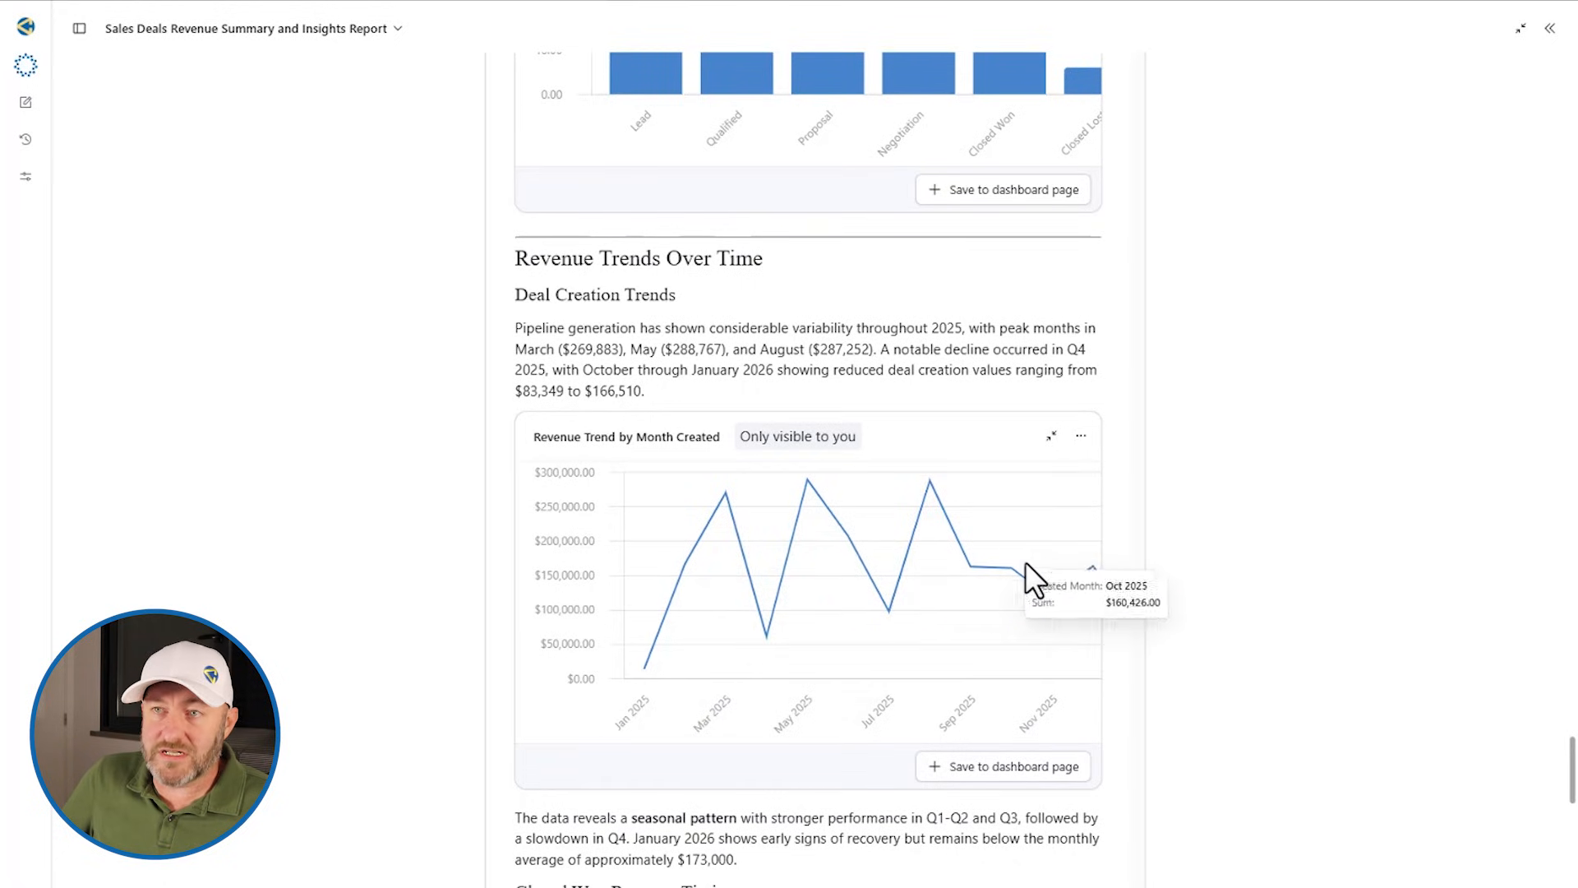
scroll(1108, 557, "down", 5)
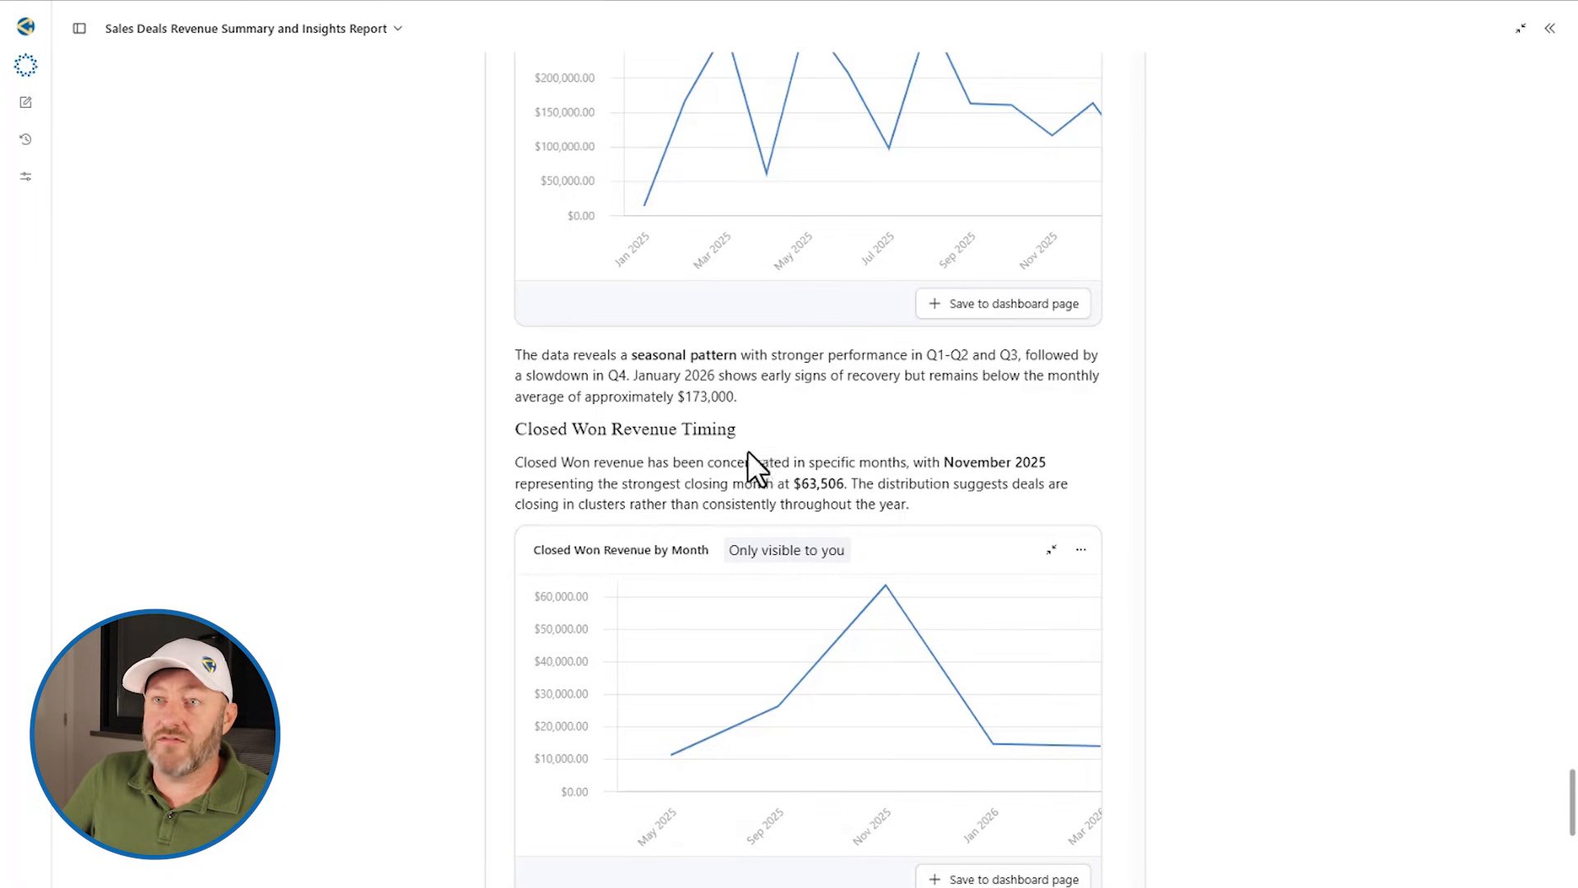
scroll(747, 450, "up", 3)
scroll(752, 637, "down", 7)
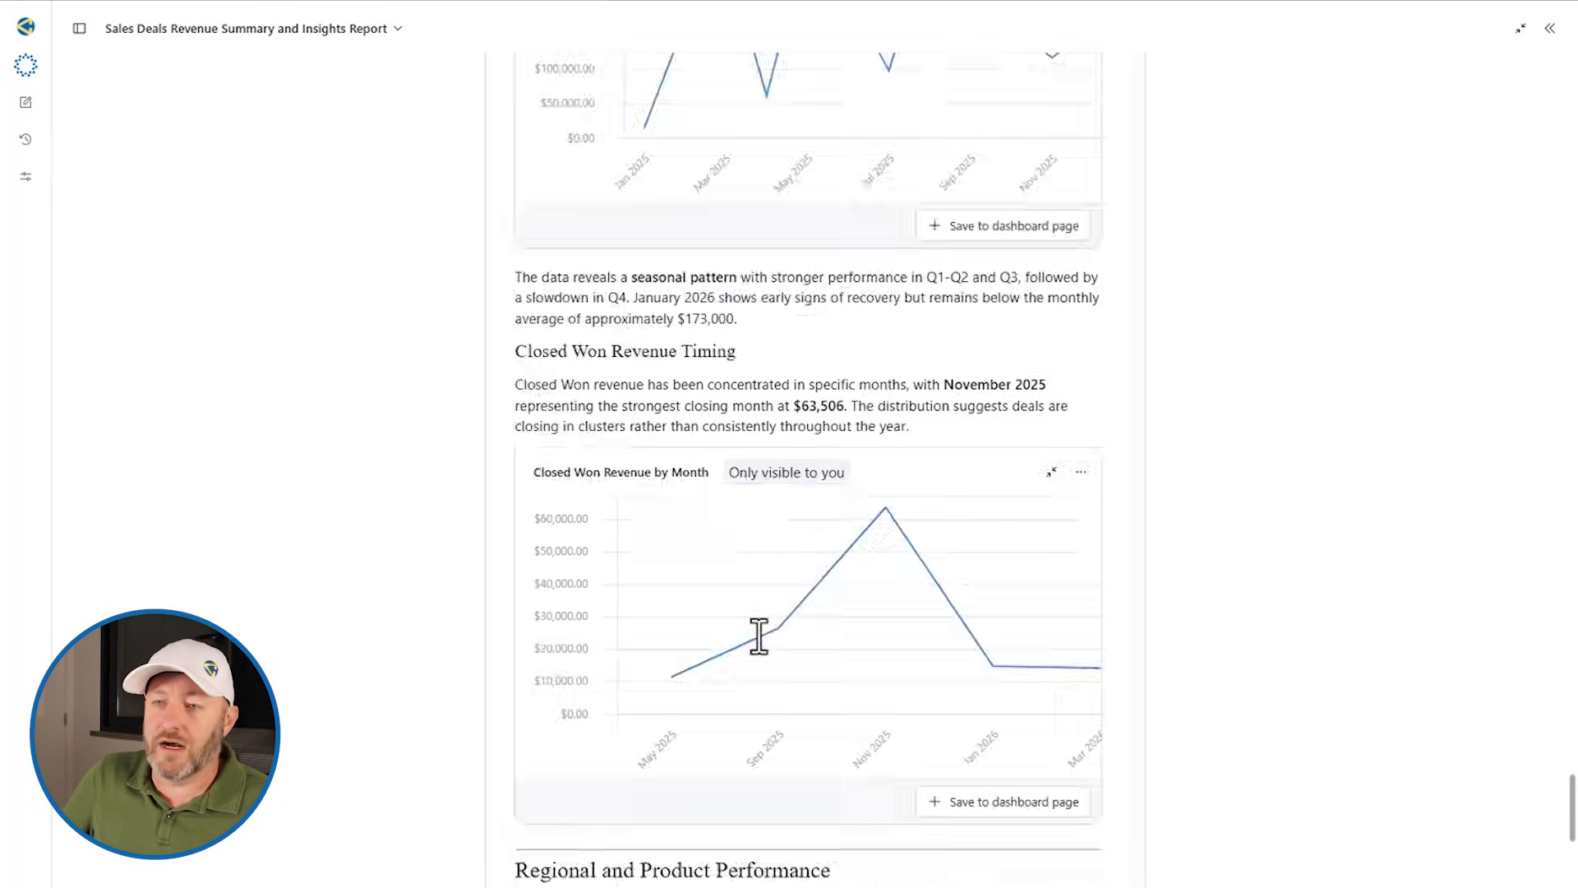
- Review the report's regional and product performance, outlier deals, stage bottlenecks, Closed Lost analysis and recommendations
scroll(747, 637, "down", 2)
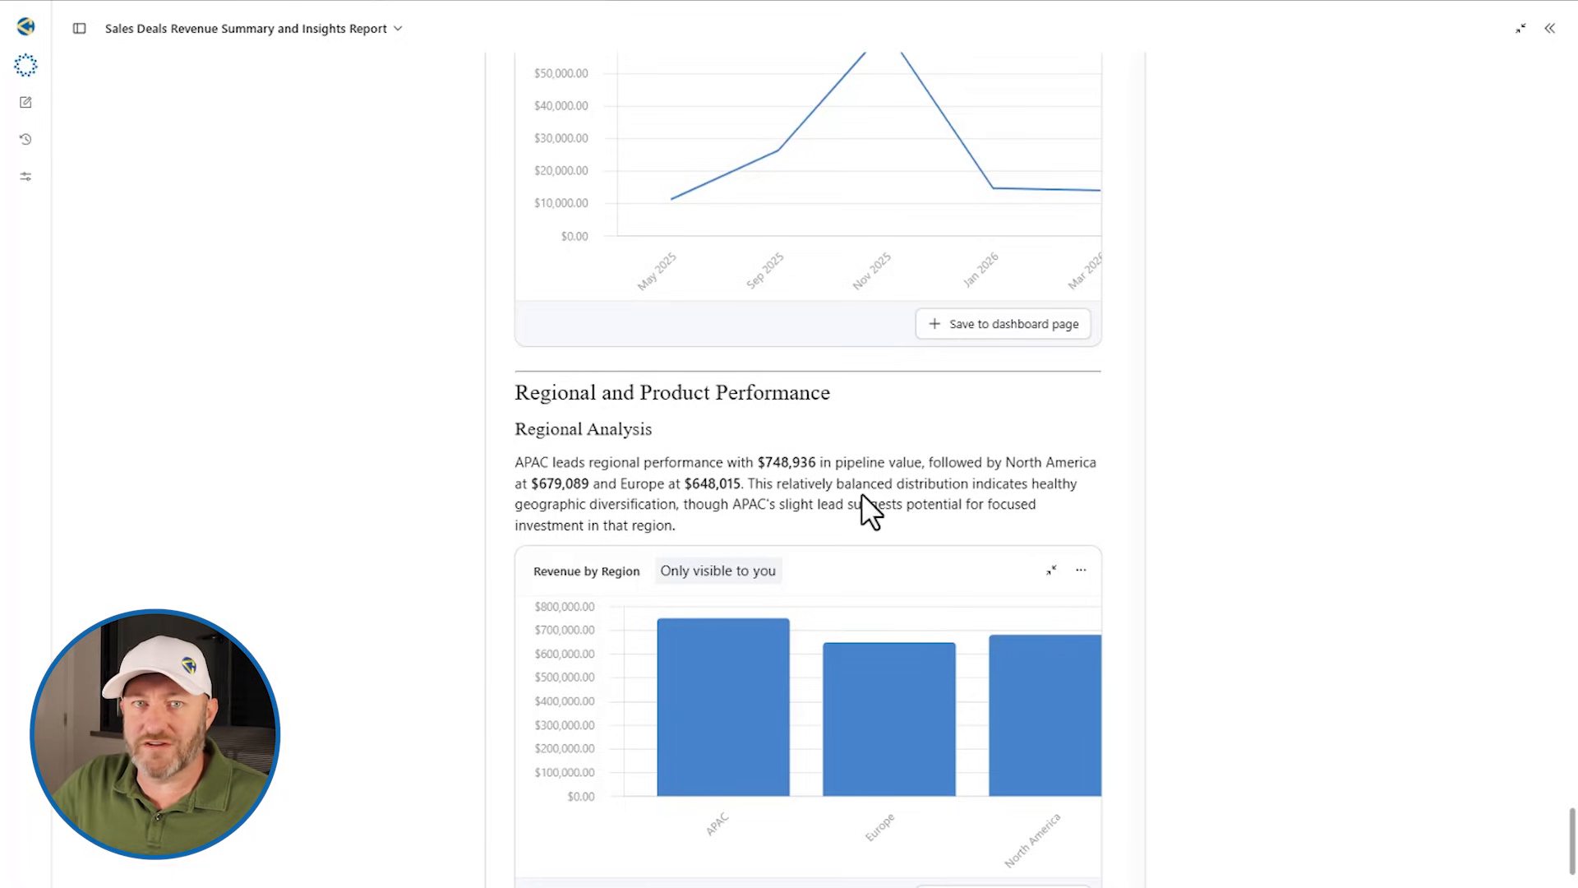
scroll(763, 530, "down", 8)
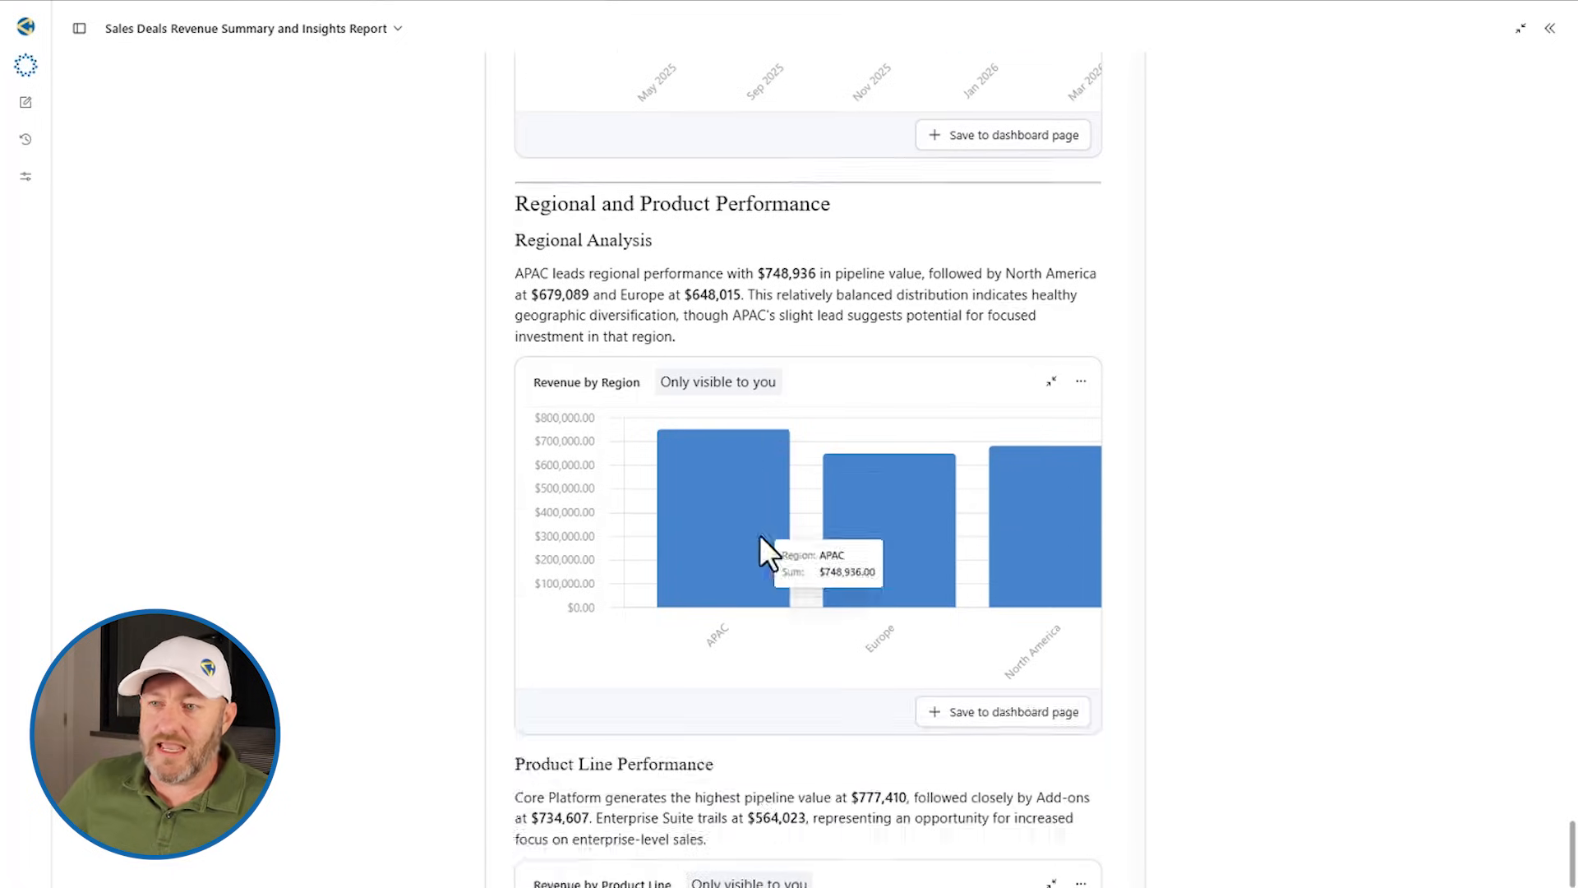
scroll(835, 433, "down", 10)
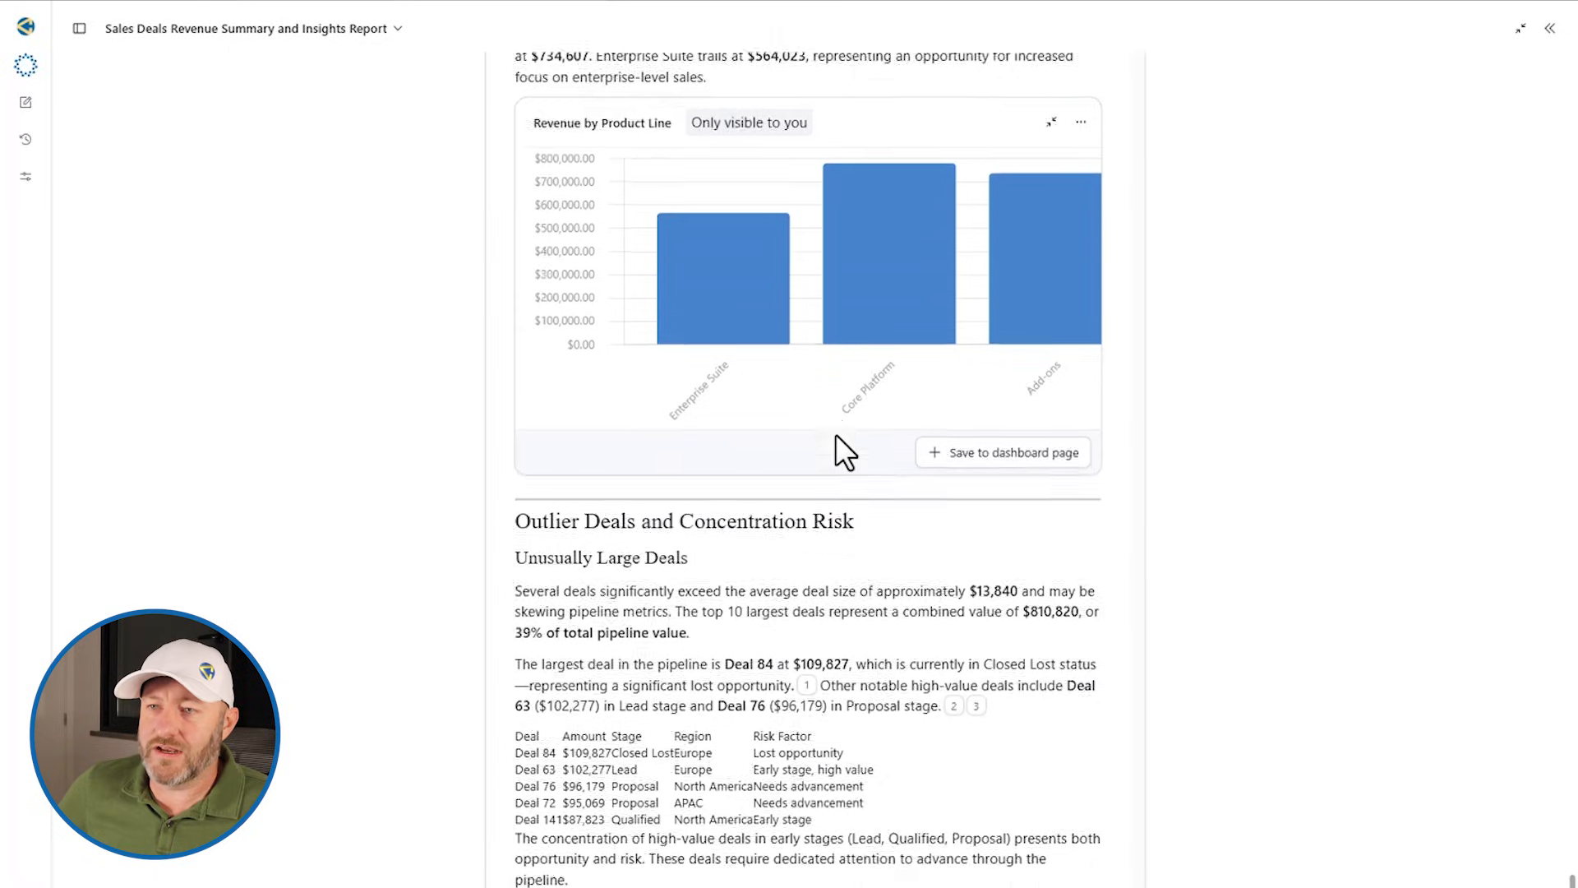
scroll(790, 391, "down", 8)
scroll(793, 390, "down", 2)
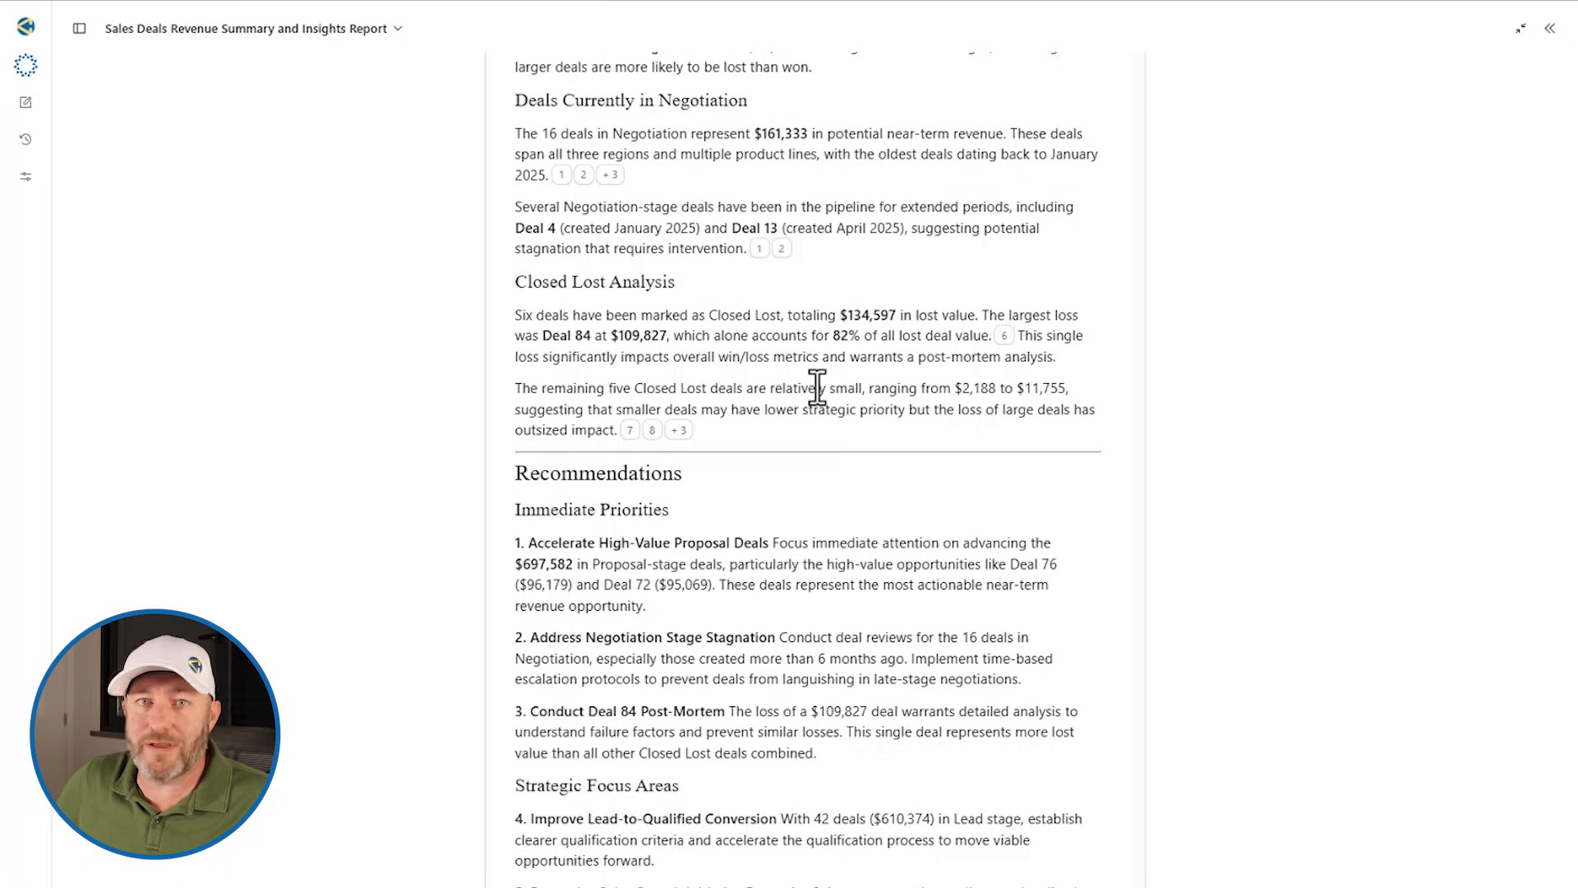
scroll(816, 387, "down", 4)
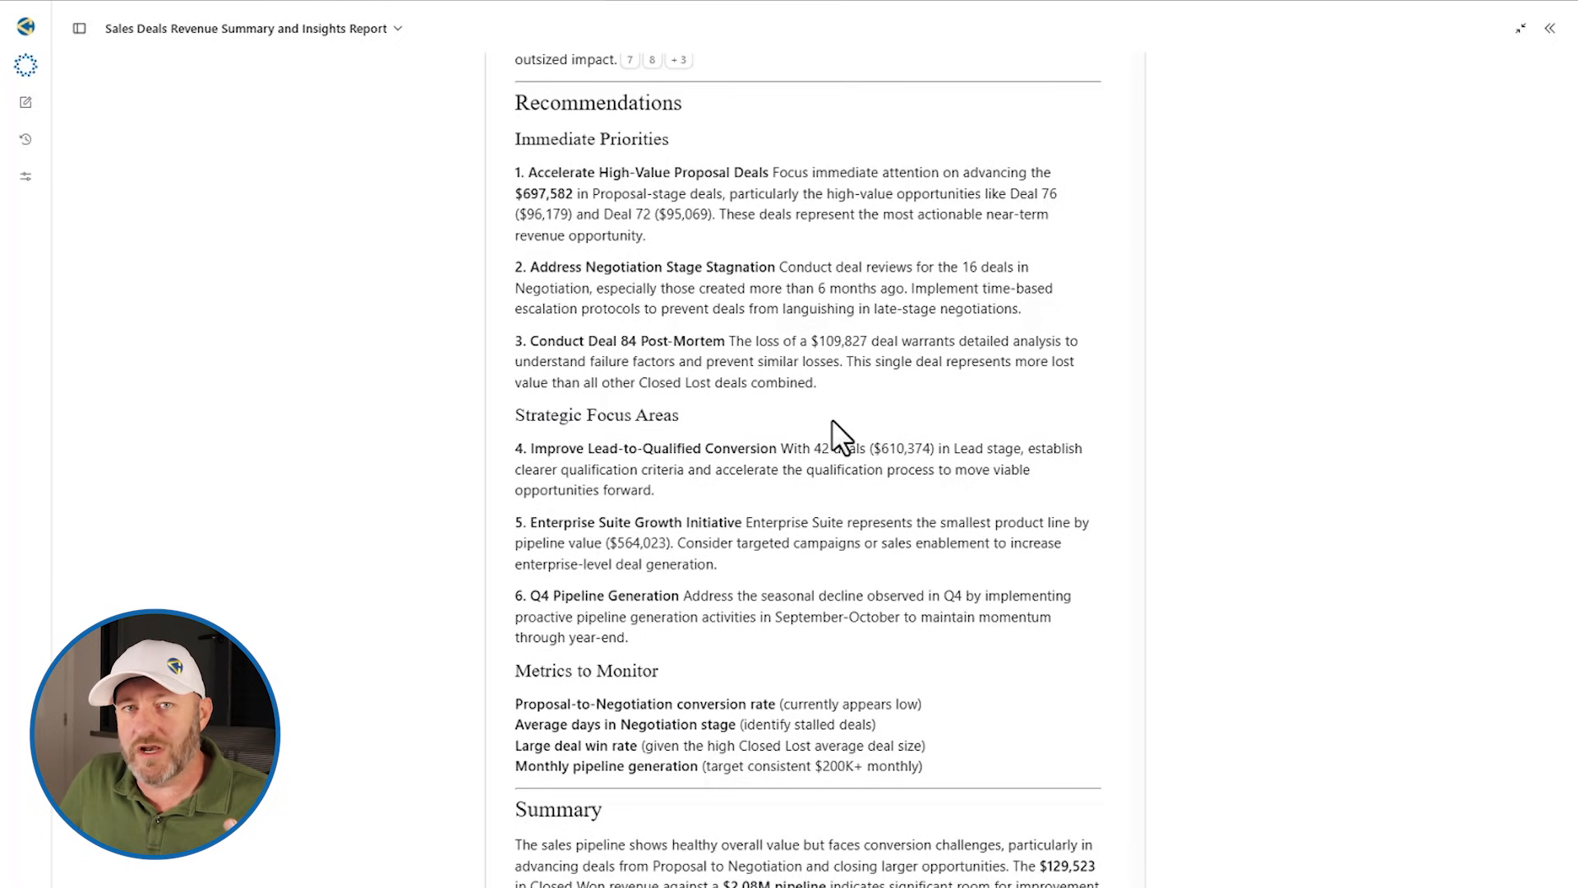
- Return to the Average Deal Size by Stage chart and show the existing dashboard pages it can be saved to
scroll(831, 421, "up", 15)
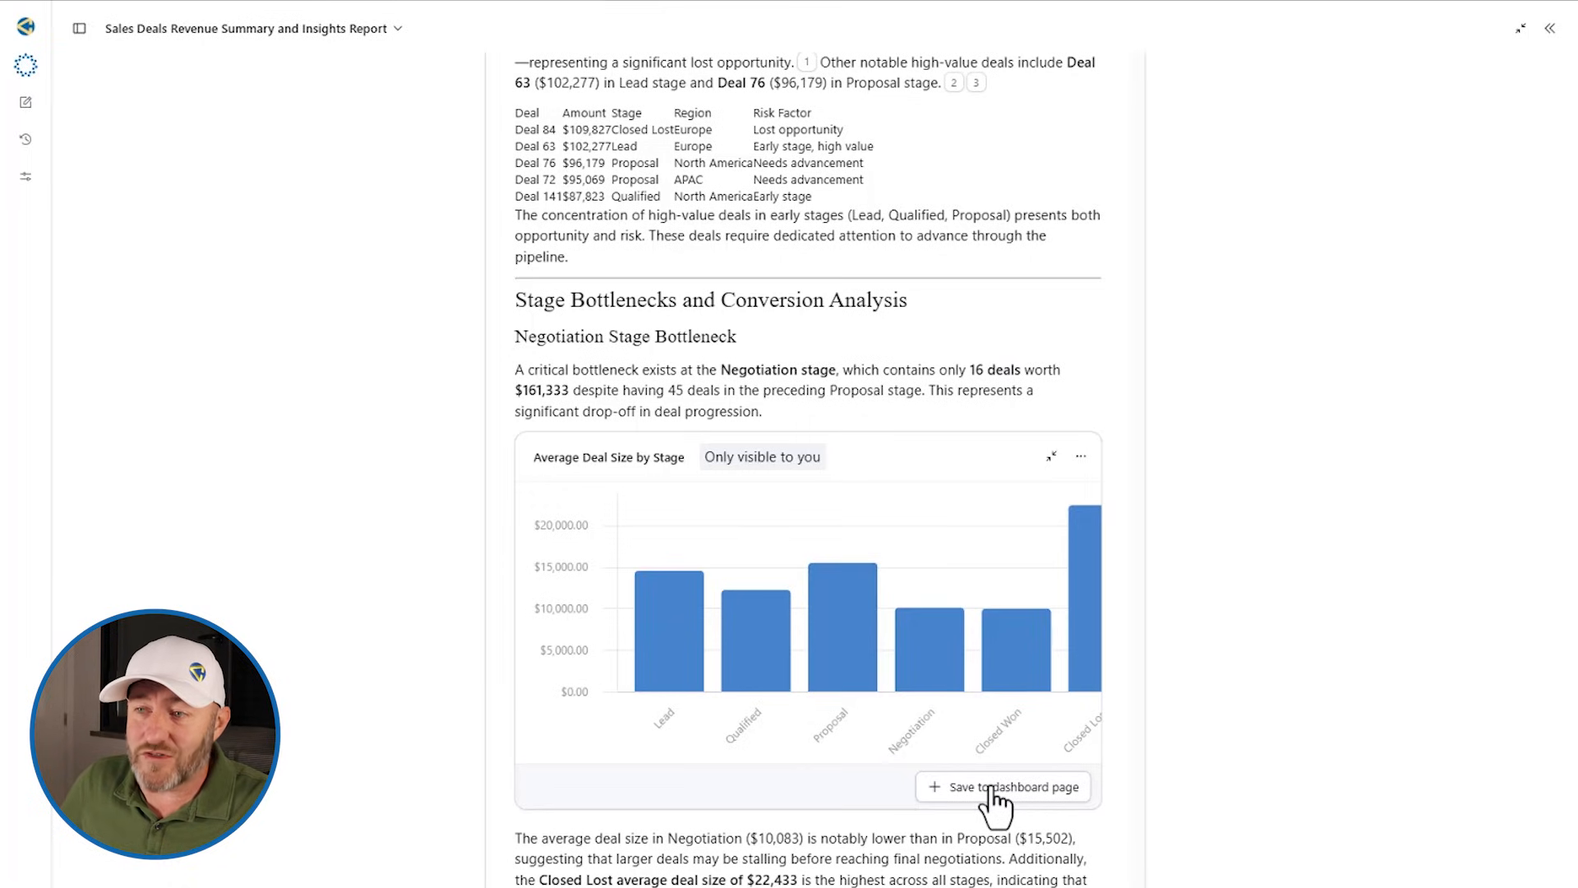
left_click(1010, 791)
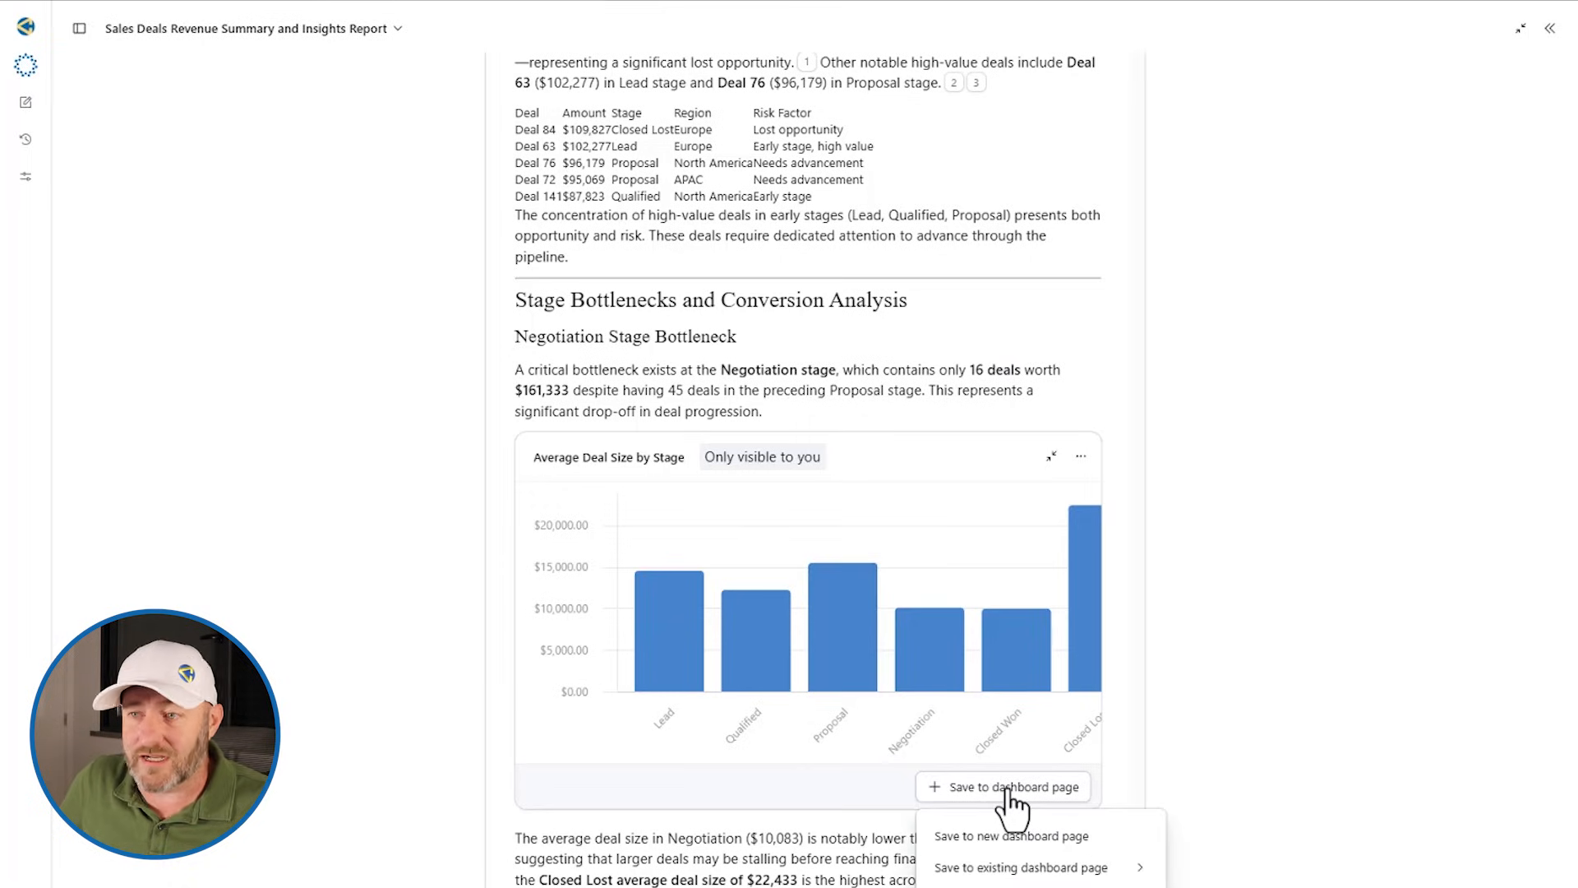
mouse_move(1034, 878)
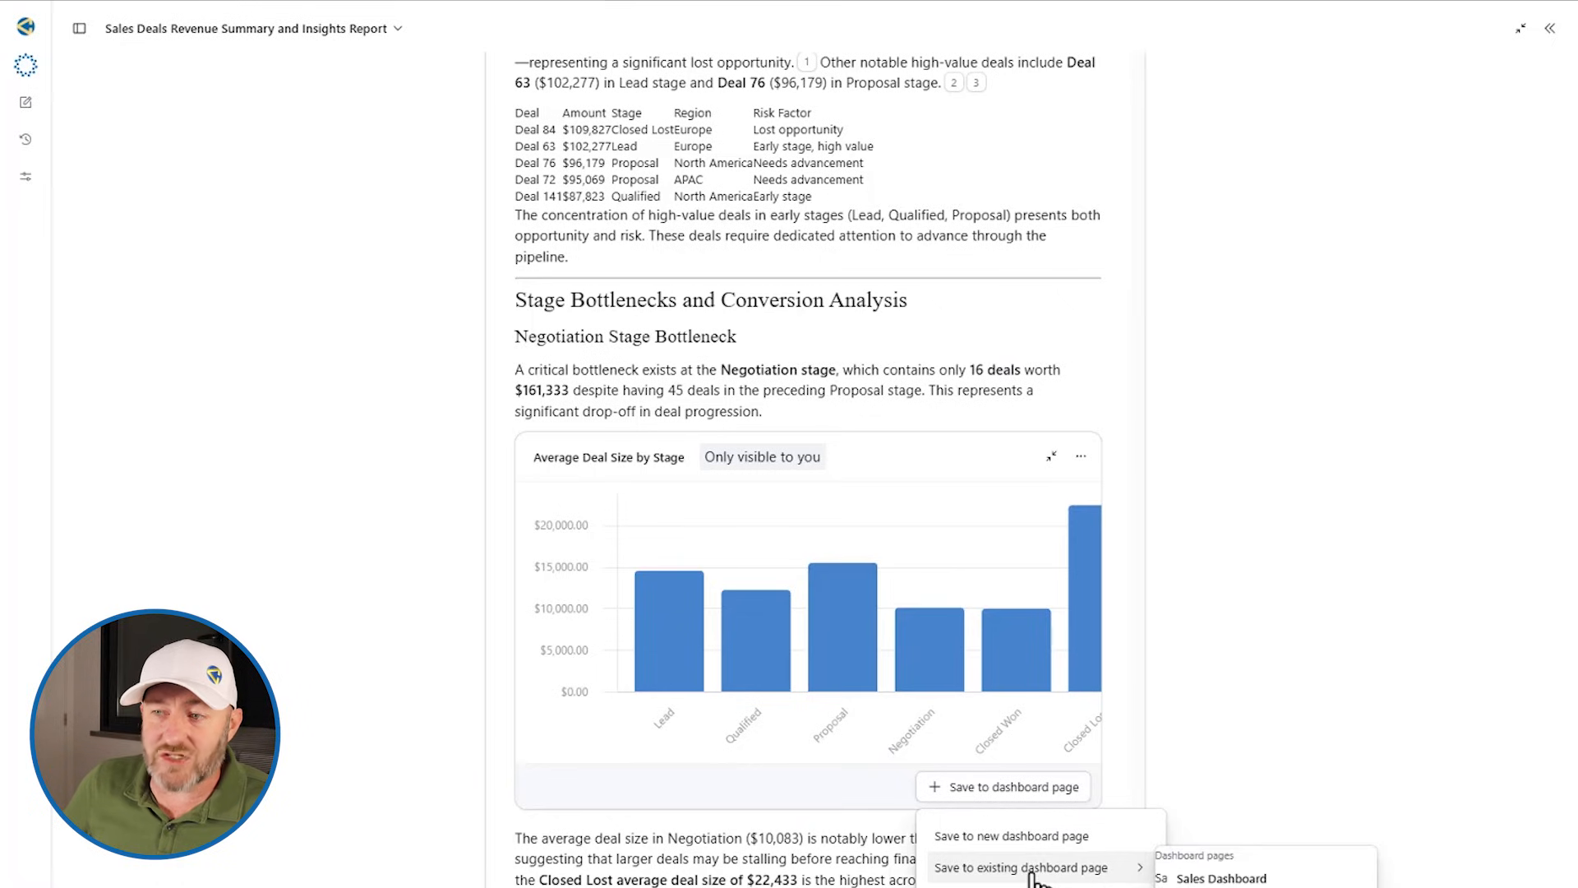